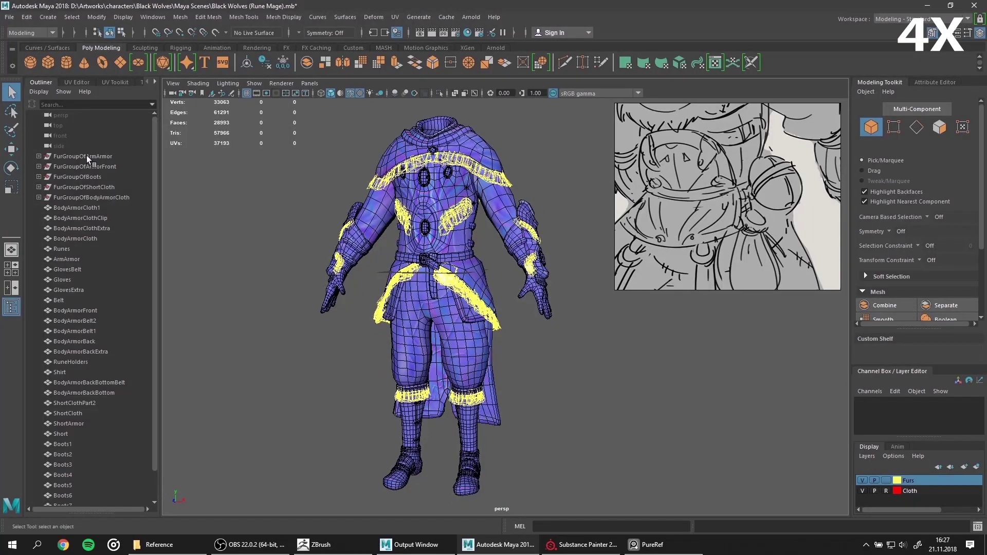
Step: Hide the character and create a 12-sided polygon cylinder
{"action": "left_click_drag", "start_coordinate": [86, 155], "coordinate": [178, 379]}
{"action": "key", "text": "ctrl+h"}
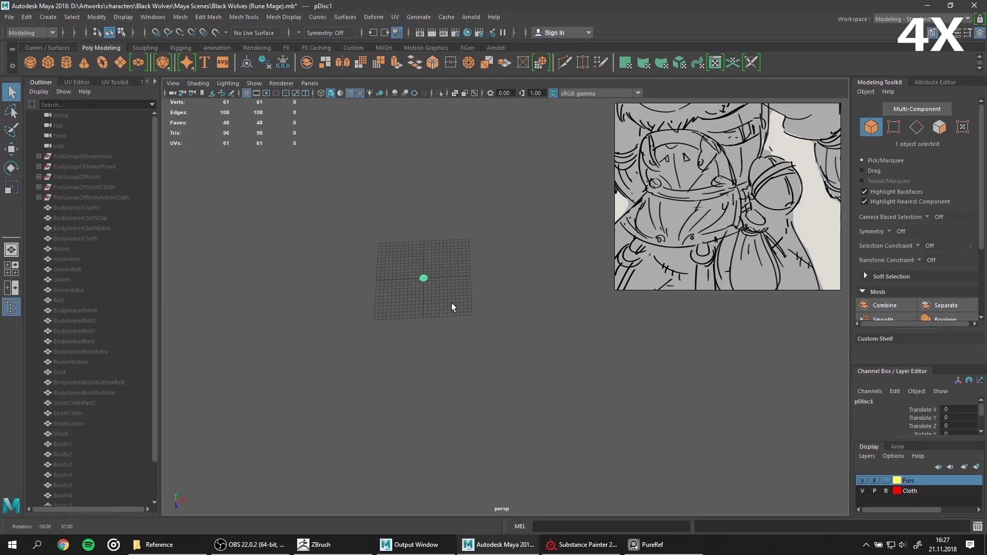
{"action": "scroll", "coordinate": [451, 307], "scroll_direction": "up", "scroll_amount": 10}
{"action": "scroll", "coordinate": [469, 380], "scroll_direction": "up", "scroll_amount": 5}
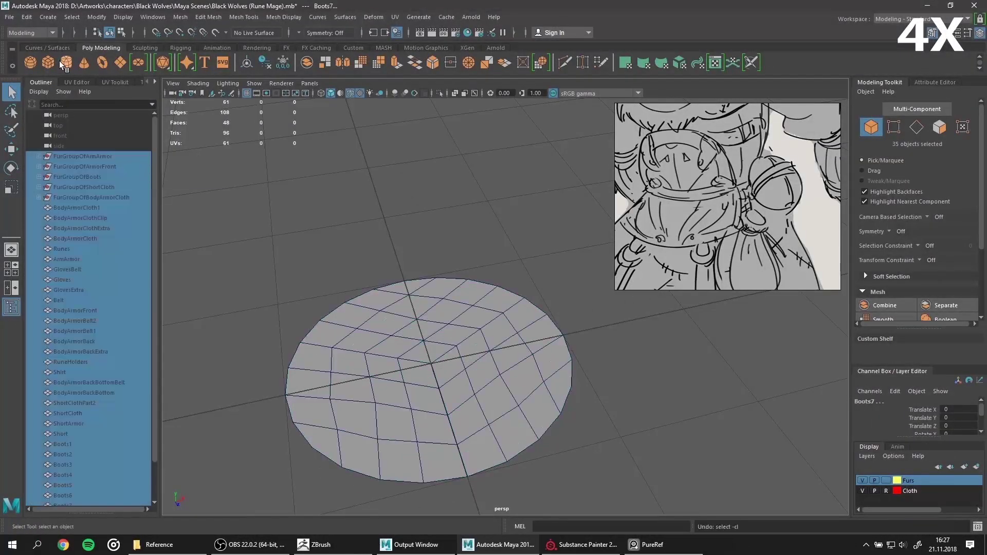
{"action": "left_click", "coordinate": [59, 61]}
{"action": "left_click", "coordinate": [67, 62]}
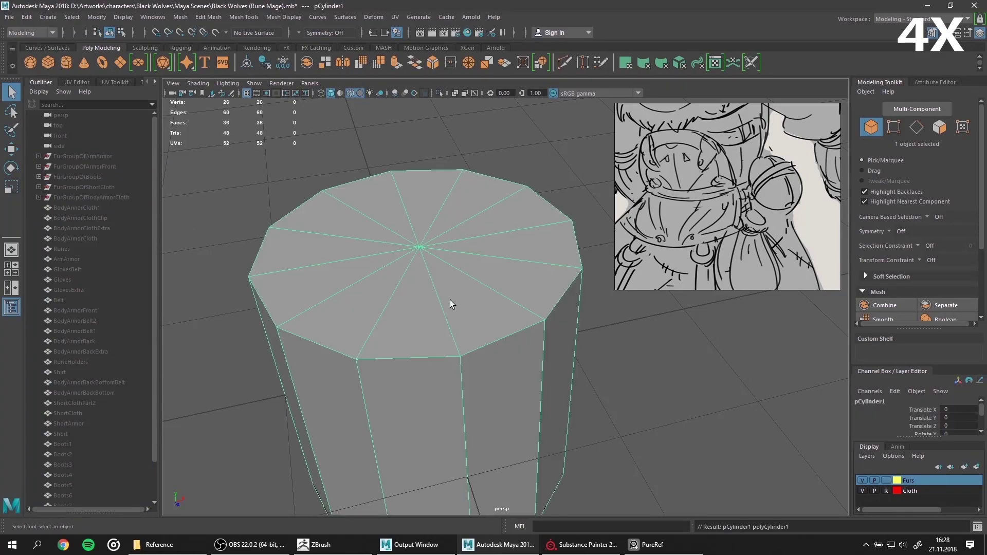
{"action": "scroll", "coordinate": [461, 248], "scroll_direction": "down", "scroll_amount": 3}
Step: Delete the cylinder's top and bottom cap faces to leave an open tube
{"action": "key", "text": "F9"}
{"action": "left_click", "coordinate": [450, 271]}
{"action": "key", "text": "ctrl+F11"}
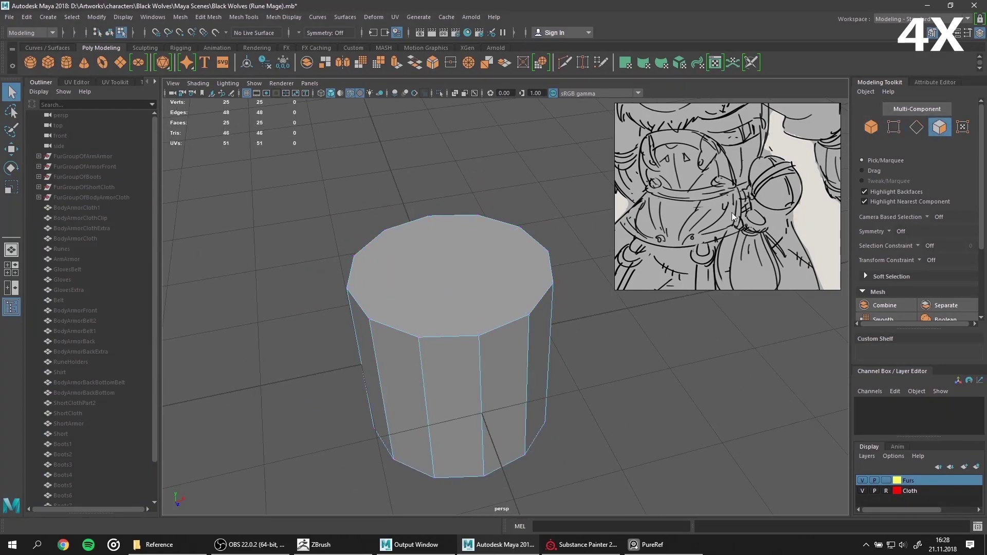
{"action": "key", "text": "Delete"}
{"action": "mouse_move", "coordinate": [452, 360]}
{"action": "left_mouse_down", "text": "alt"}
{"action": "mouse_move", "coordinate": [454, 257]}
{"action": "mouse_move", "coordinate": [379, 324]}
{"action": "left_mouse_up", "text": "alt"}
{"action": "left_click", "coordinate": [455, 319]}
{"action": "key", "text": "ctrl+F11"}
{"action": "key", "text": "Delete"}
Step: In front view, select the bottom vertex ring and flare it outward
{"action": "key", "text": "space"}
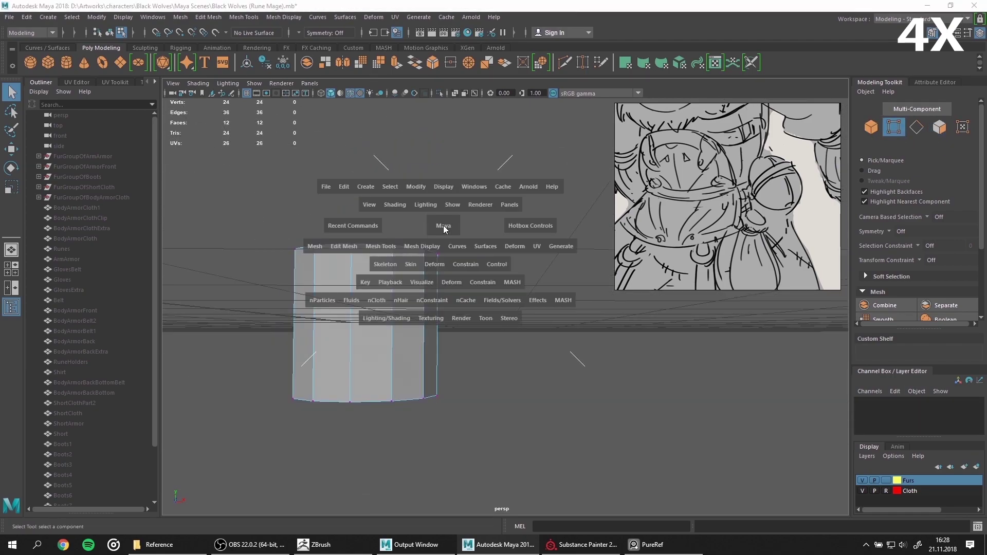
{"action": "mouse_move", "coordinate": [441, 230]}
{"action": "left_mouse_down"}
{"action": "mouse_move", "coordinate": [504, 291]}
{"action": "mouse_move", "coordinate": [380, 308]}
{"action": "left_mouse_up"}
{"action": "key", "text": "F9"}
{"action": "key", "text": "r"}
{"action": "left_click_drag", "start_coordinate": [464, 310], "coordinate": [493, 353]}
{"action": "key", "text": "w"}
{"action": "left_click_drag", "start_coordinate": [432, 206], "coordinate": [432, 158]}
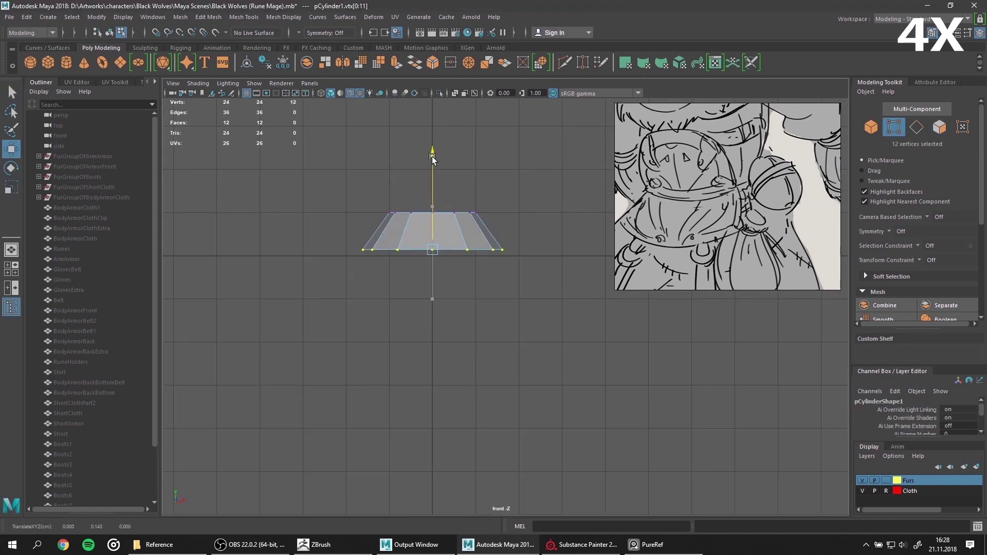
Step: Extrude edge bands downward from the bottom, flaring the first into a rim
{"action": "left_click", "coordinate": [912, 133]}
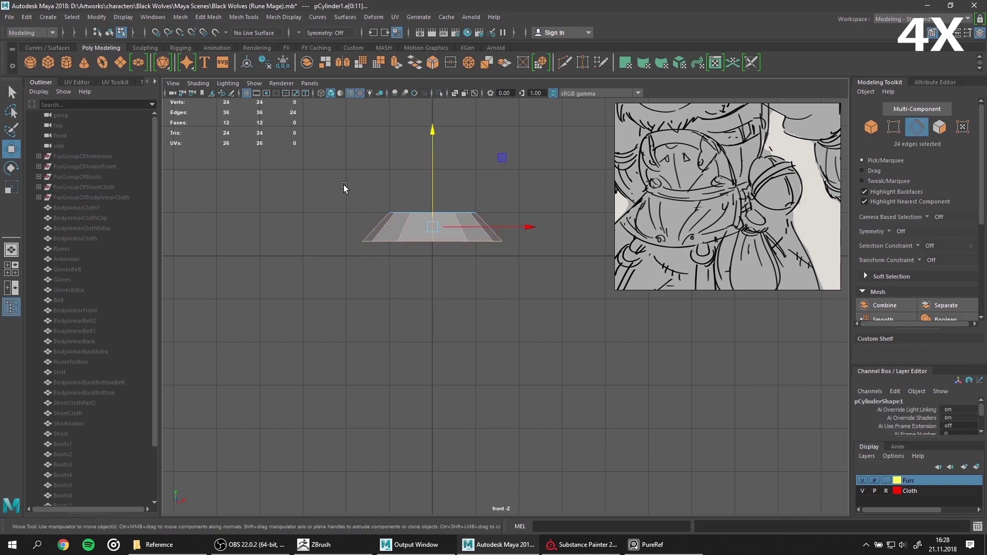
{"action": "left_click_drag", "start_coordinate": [432, 145], "coordinate": [430, 180], "text": "shift"}
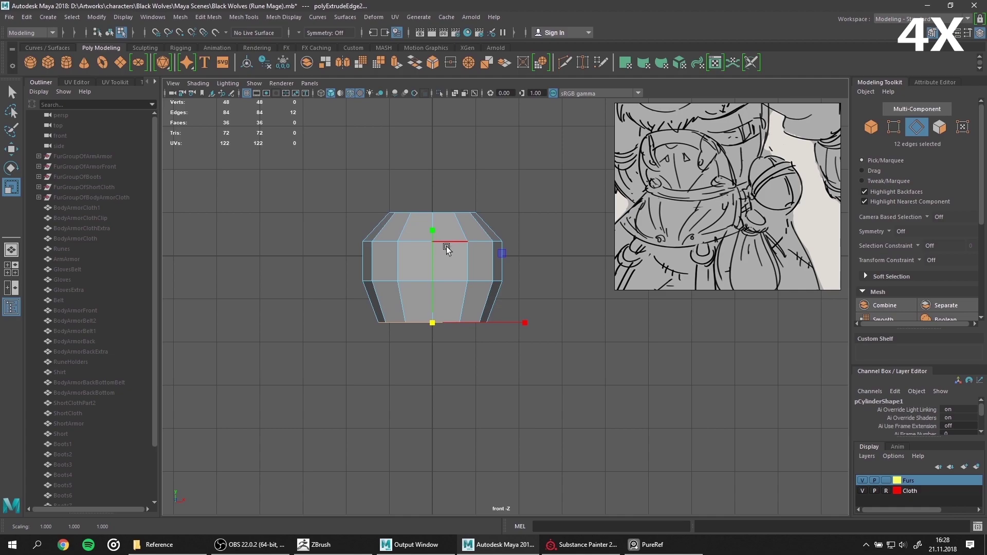
{"action": "left_click_drag", "start_coordinate": [432, 323], "coordinate": [495, 348], "text": "shift"}
{"action": "scroll", "coordinate": [435, 250], "scroll_direction": "down", "scroll_amount": 3}
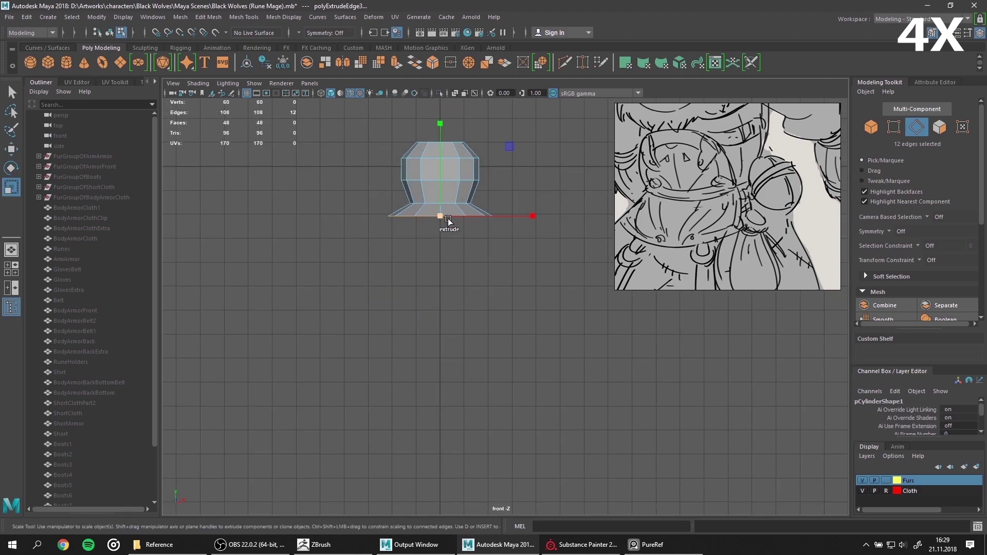
{"action": "key", "text": "w"}
{"action": "left_click", "coordinate": [447, 127], "text": "shift"}
{"action": "left_click_drag", "start_coordinate": [440, 167], "coordinate": [440, 195]}
Step: Extrude more rings to widen and lengthen the bag body, tucking the bottom ring inward
{"action": "key", "text": "r"}
{"action": "left_click_drag", "start_coordinate": [440, 290], "coordinate": [457, 291]}
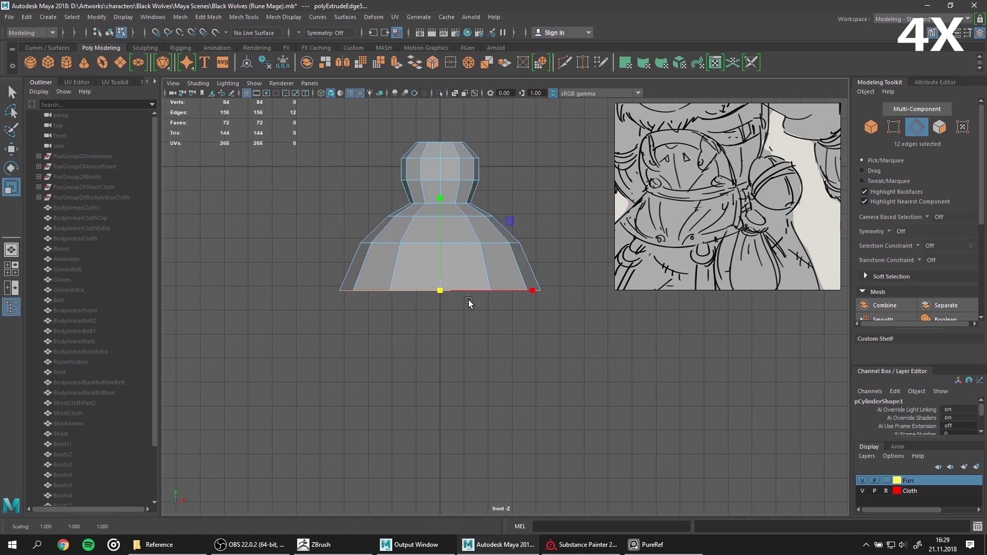
{"action": "key", "text": "w"}
{"action": "mouse_move", "coordinate": [440, 206]}
{"action": "left_mouse_down", "text": "shift"}
{"action": "mouse_move", "coordinate": [436, 349]}
{"action": "mouse_move", "coordinate": [406, 436]}
{"action": "left_mouse_up", "text": "shift"}
{"action": "key", "text": "r"}
{"action": "key", "text": "space"}
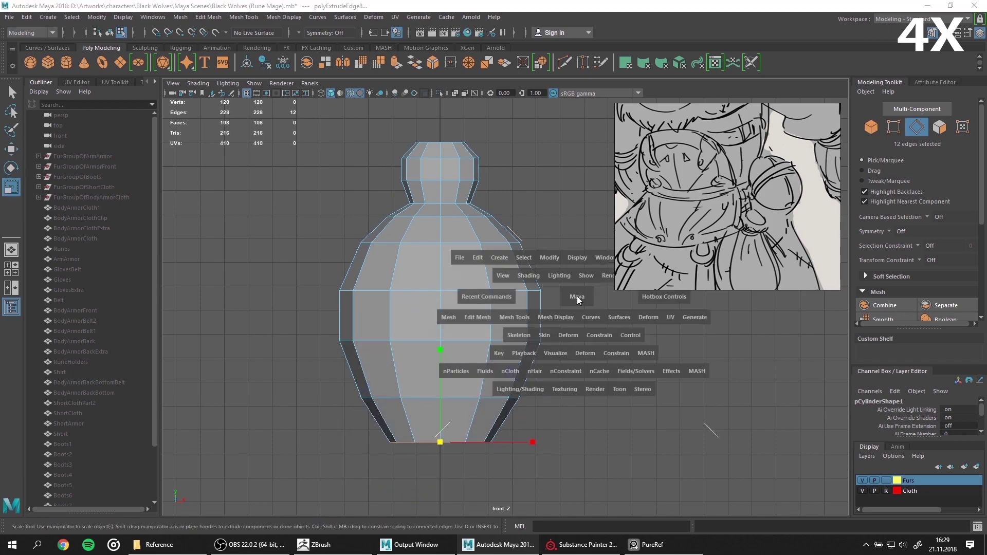
{"action": "left_click", "coordinate": [440, 360]}
{"action": "mouse_move", "coordinate": [419, 287]}
{"action": "left_mouse_down", "text": "alt"}
{"action": "mouse_move", "coordinate": [434, 341]}
{"action": "mouse_move", "coordinate": [359, 205]}
{"action": "left_mouse_up", "text": "alt"}
Step: Bridge opposite border edges repeatedly to close the bag's bottom hole
{"action": "left_click", "coordinate": [437, 231]}
{"action": "key", "text": "w"}
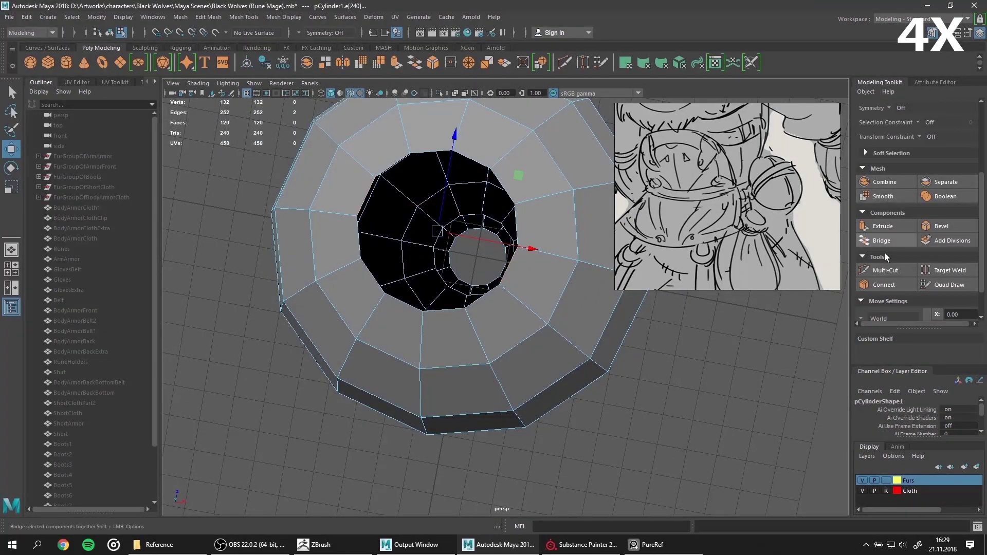
{"action": "left_click", "coordinate": [881, 240]}
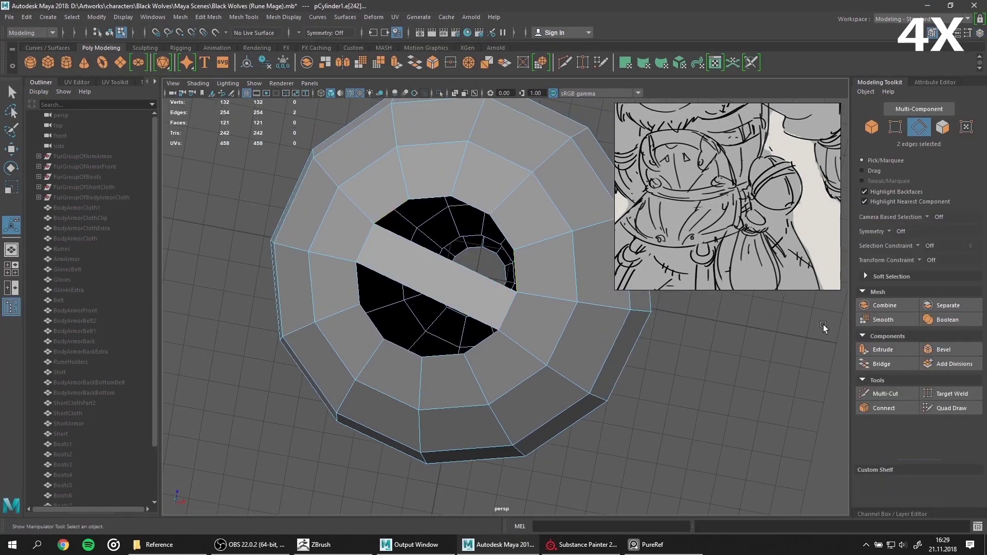
{"action": "left_click", "coordinate": [507, 220], "text": "shift"}
{"action": "key", "text": "g"}
{"action": "left_click", "coordinate": [864, 365]}
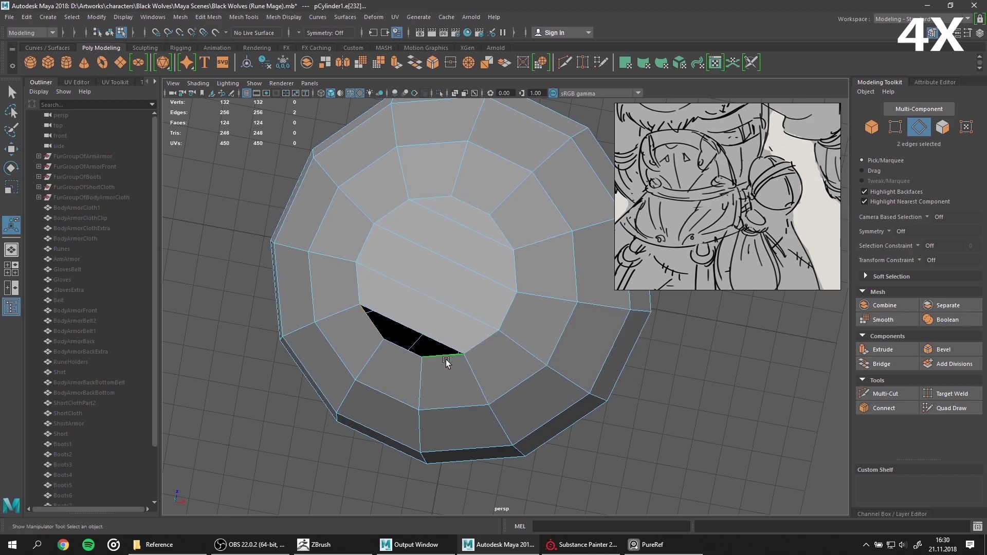
{"action": "left_click_drag", "start_coordinate": [462, 288], "coordinate": [514, 215], "text": "alt"}
{"action": "left_click_drag", "start_coordinate": [544, 344], "coordinate": [514, 288], "text": "alt"}
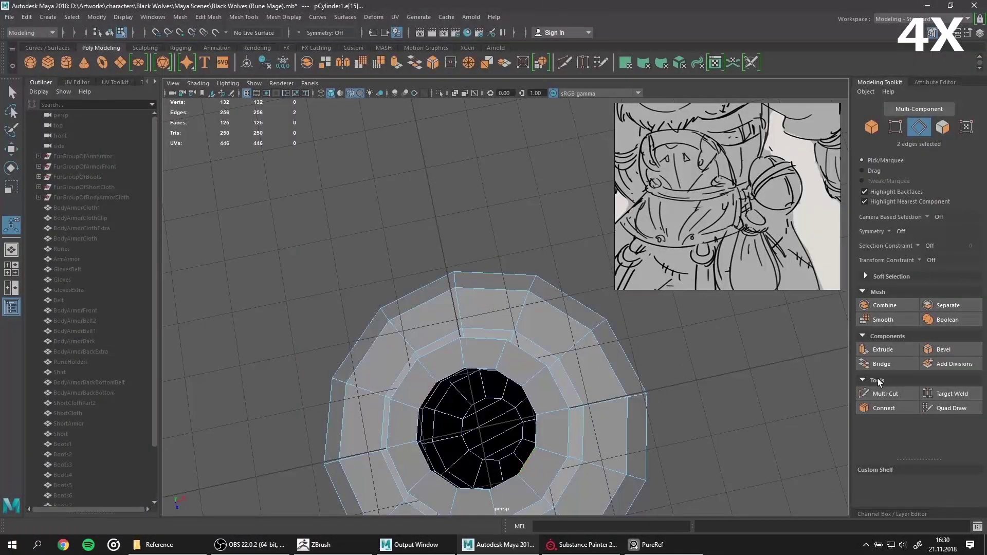
{"action": "left_click", "coordinate": [881, 364]}
{"action": "key", "text": "g"}
{"action": "left_click", "coordinate": [418, 421], "text": "shift"}
{"action": "key", "text": "g"}
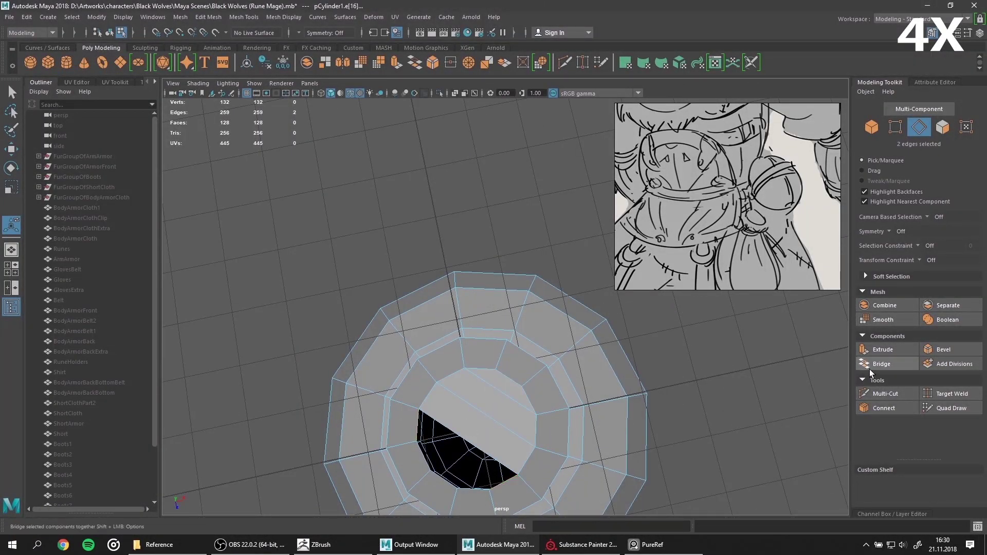
{"action": "left_click", "coordinate": [870, 368]}
Step: Select the top opening's edge loop, extrude it inward, and bridge across it
{"action": "left_click", "coordinate": [872, 127]}
{"action": "left_click_drag", "start_coordinate": [462, 288], "coordinate": [423, 235], "text": "alt"}
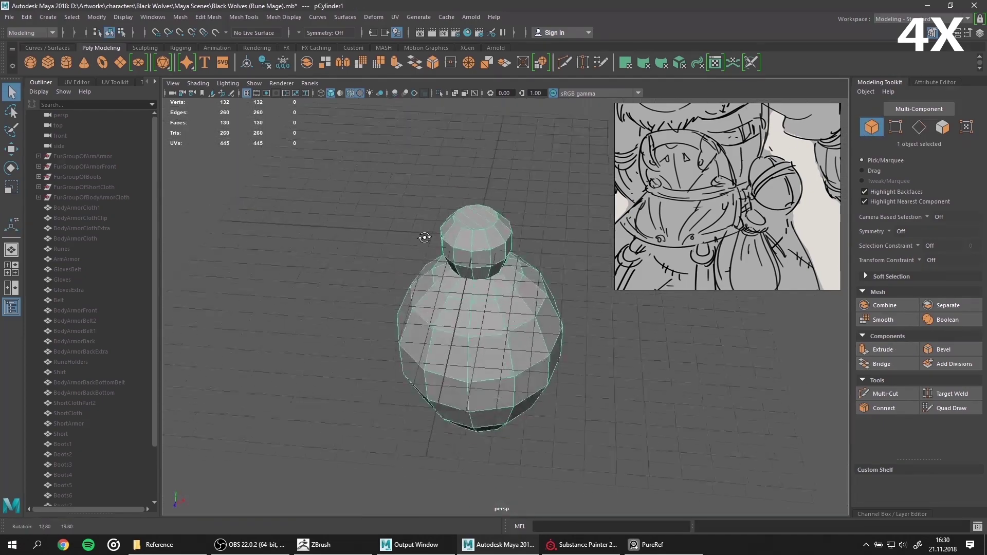
{"action": "right_click_drag", "start_coordinate": [423, 236], "coordinate": [737, 228], "text": "alt"}
{"action": "left_click_drag", "start_coordinate": [454, 312], "coordinate": [446, 423], "text": "alt"}
{"action": "double_click", "coordinate": [446, 423], "text": "shift"}
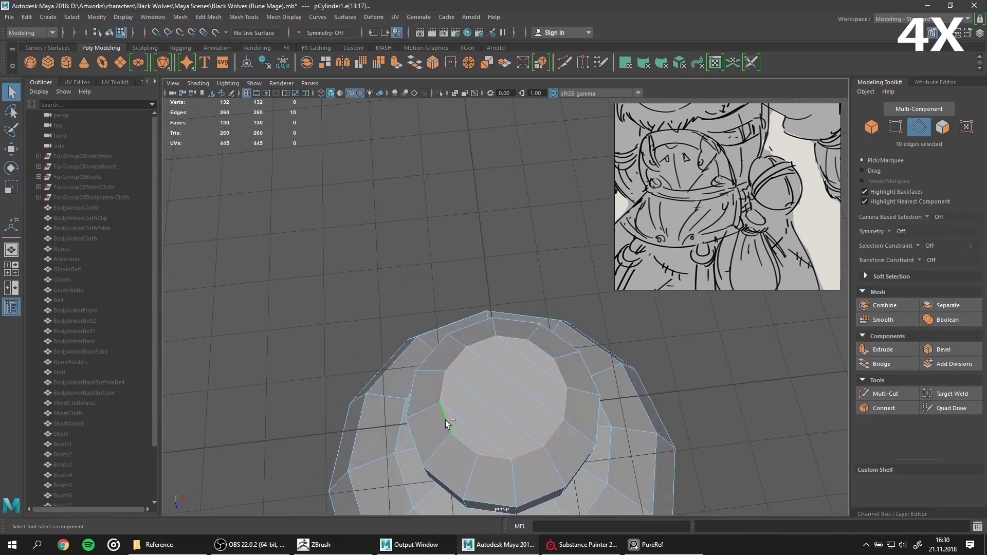
{"action": "left_click", "coordinate": [541, 349], "text": "shift"}
{"action": "key", "text": "e"}
{"action": "key", "text": "F8"}
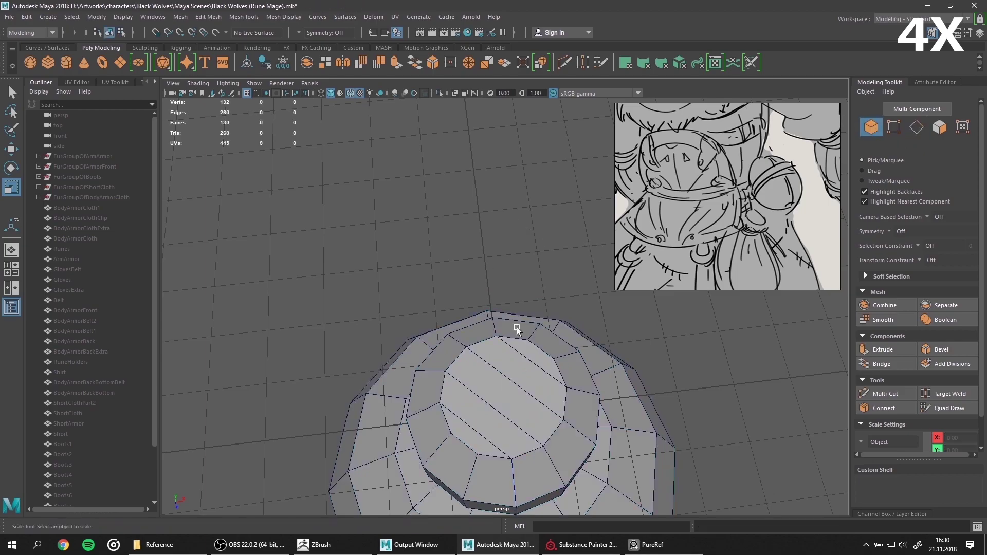
{"action": "left_click_drag", "start_coordinate": [516, 327], "coordinate": [424, 375], "text": "alt"}
{"action": "scroll", "coordinate": [462, 330], "scroll_direction": "down", "scroll_amount": 5}
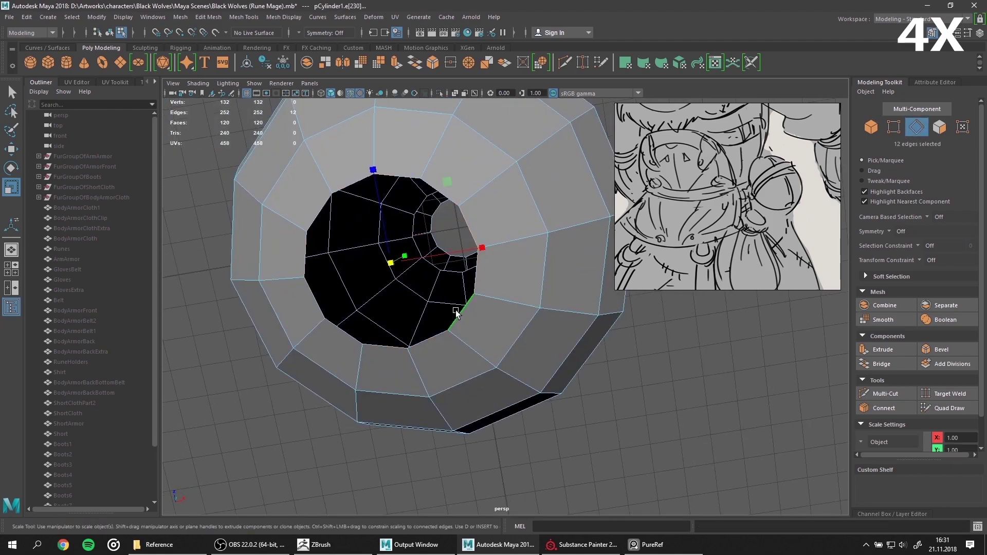
{"action": "left_click_drag", "start_coordinate": [391, 262], "coordinate": [324, 249], "text": "shift"}
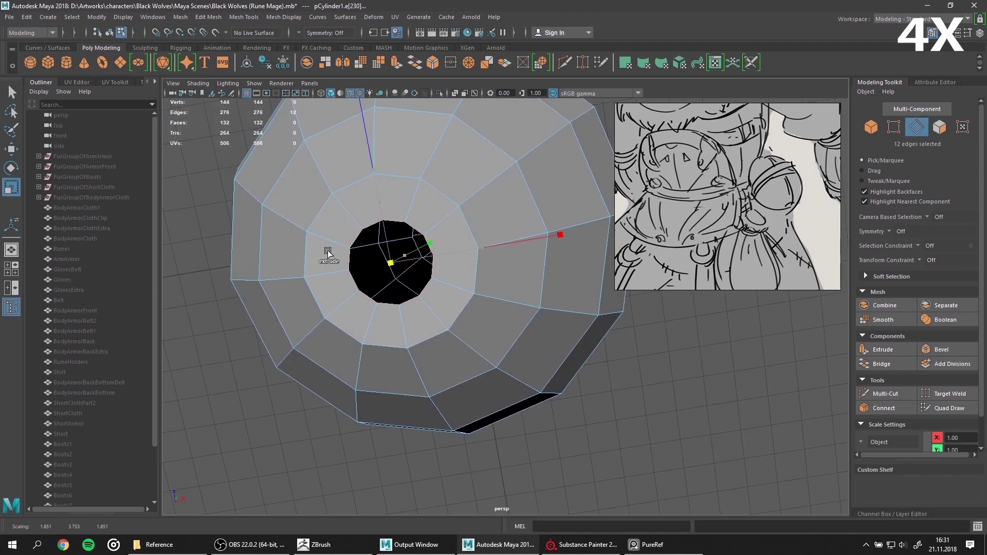
{"action": "key", "text": "w"}
{"action": "scroll", "coordinate": [561, 364], "scroll_direction": "up", "scroll_amount": 5}
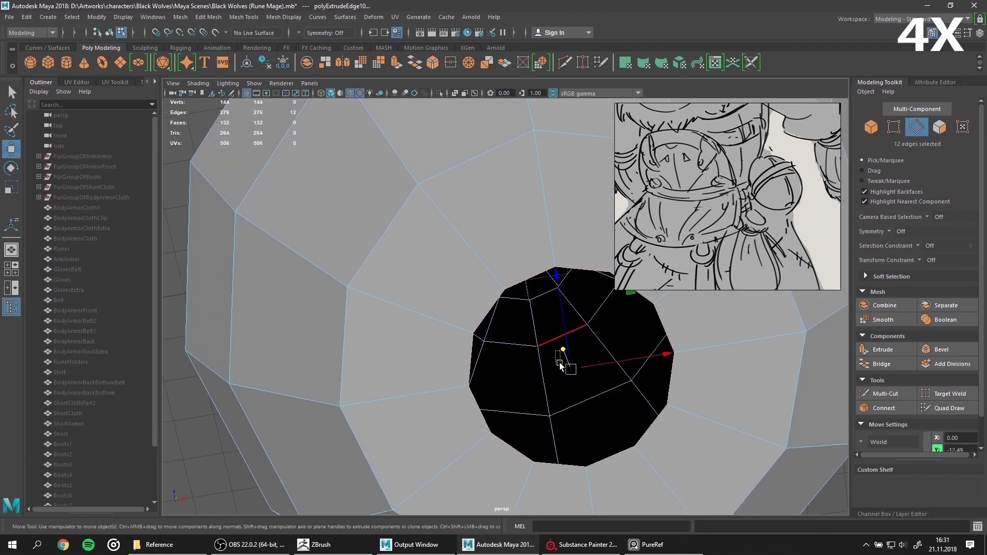
{"action": "left_click", "coordinate": [888, 362]}
Step: Extrude the remaining top border inward, bridge the last gaps, and frame the bag
{"action": "mouse_move", "coordinate": [643, 360]}
{"action": "left_mouse_down", "text": "alt"}
{"action": "mouse_move", "coordinate": [716, 344]}
{"action": "mouse_move", "coordinate": [370, 330]}
{"action": "left_mouse_up", "text": "alt"}
{"action": "double_click", "coordinate": [371, 330]}
{"action": "key", "text": "ctrl+e"}
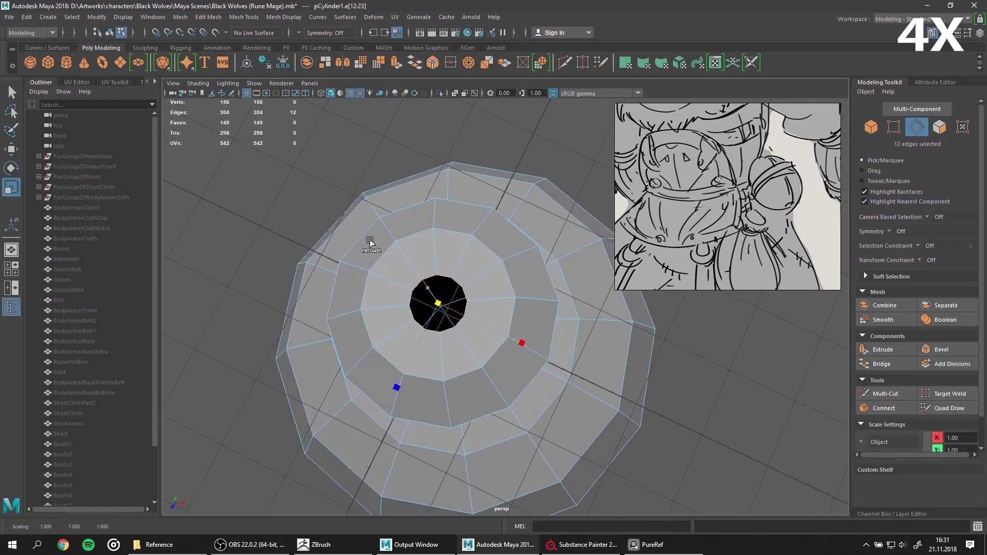
{"action": "left_click_drag", "start_coordinate": [466, 346], "coordinate": [514, 288], "text": "alt"}
{"action": "scroll", "coordinate": [514, 288], "scroll_direction": "up", "scroll_amount": 3}
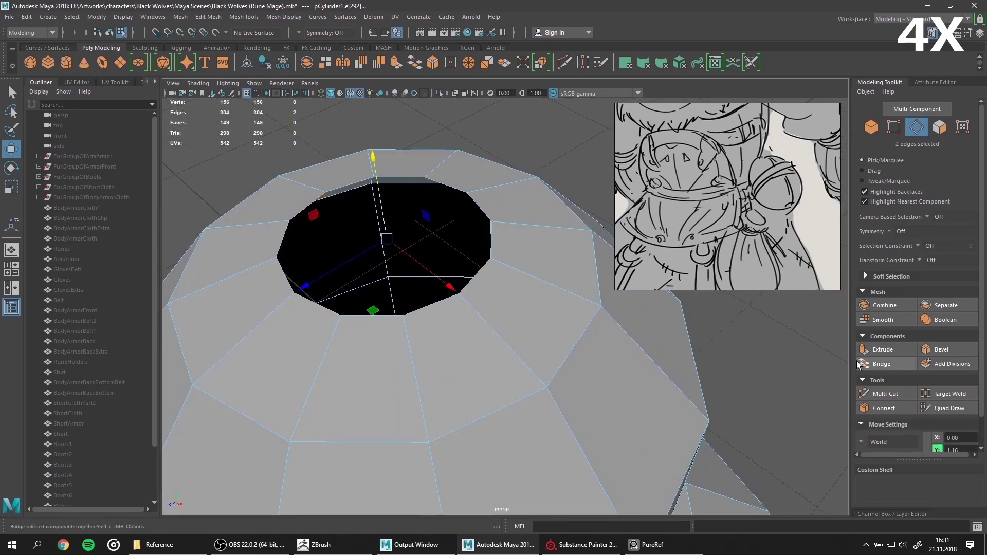
{"action": "left_click", "coordinate": [881, 364]}
{"action": "key", "text": "g"}
{"action": "mouse_move", "coordinate": [462, 223]}
{"action": "left_mouse_down", "text": "alt"}
{"action": "mouse_move", "coordinate": [513, 203]}
{"action": "mouse_move", "coordinate": [400, 220]}
{"action": "left_mouse_up", "text": "alt"}
{"action": "left_click", "coordinate": [459, 246], "text": "shift"}
{"action": "key", "text": "g"}
{"action": "left_click", "coordinate": [886, 361]}
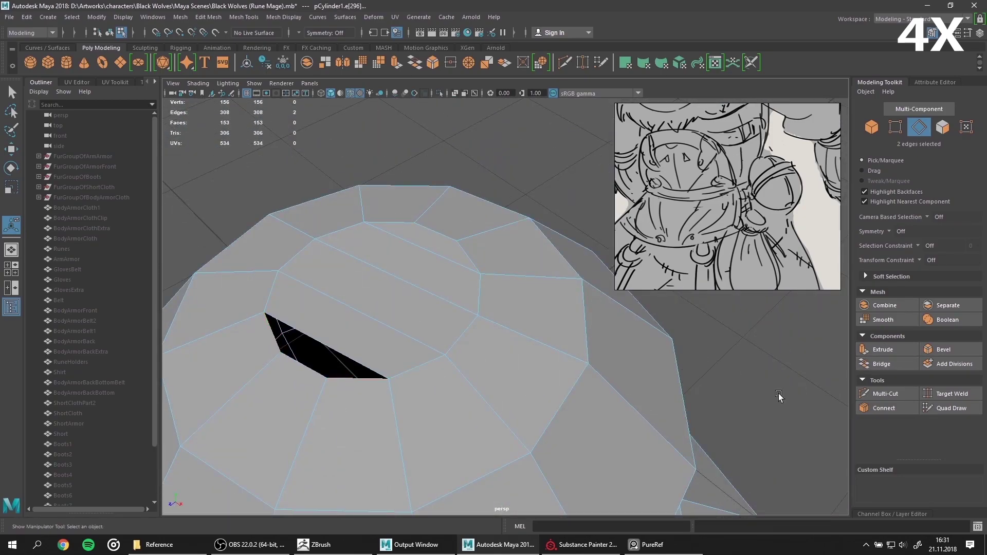
{"action": "key", "text": "f"}
{"action": "left_click", "coordinate": [85, 444], "text": "shift"}
Step: Show the full scene again and rename pCylinder1 to CoinBag
{"action": "key", "text": "ctrl+1"}
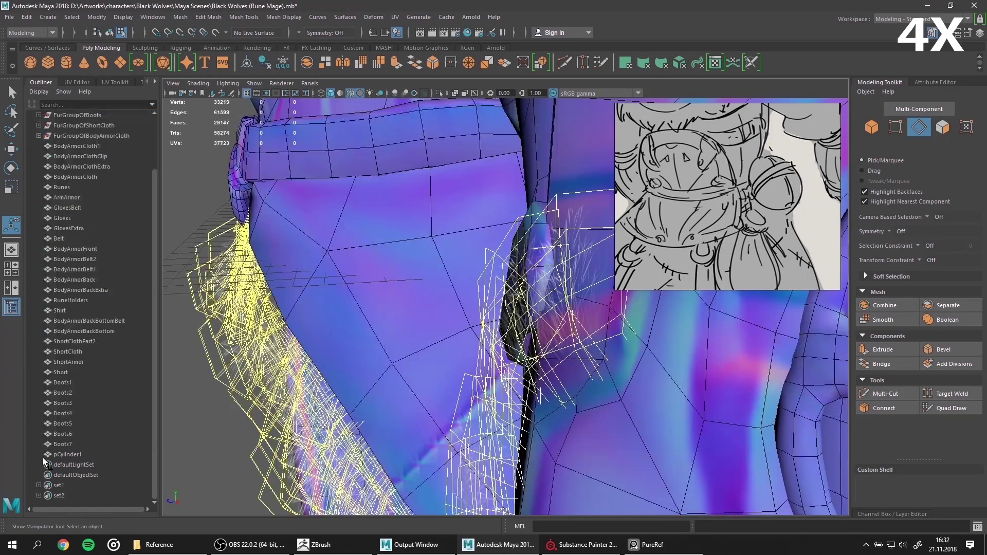
{"action": "key", "text": "a"}
{"action": "left_click", "coordinate": [67, 156]}
{"action": "type", "text": "bag"}
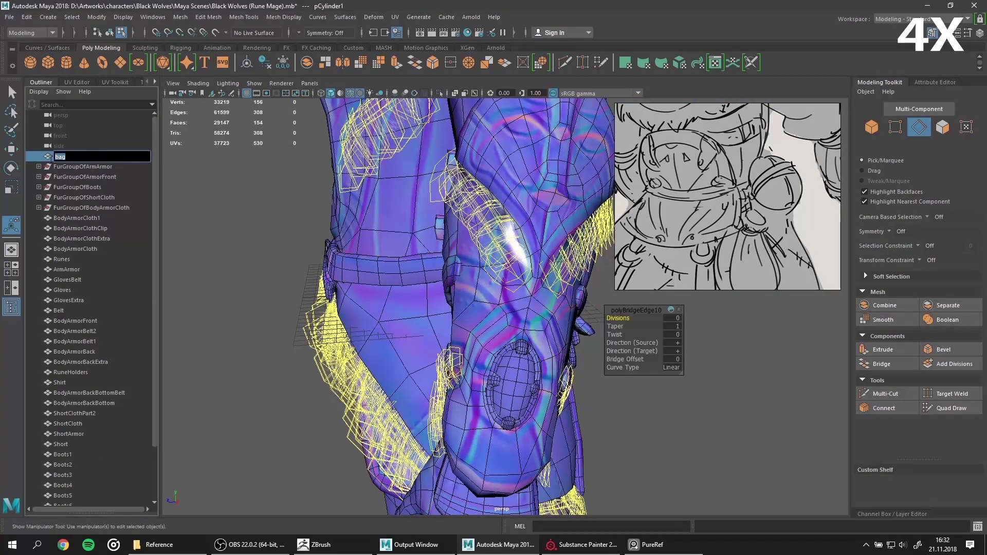
{"action": "double_click", "coordinate": [67, 156]}
{"action": "type", "text": "bag"}
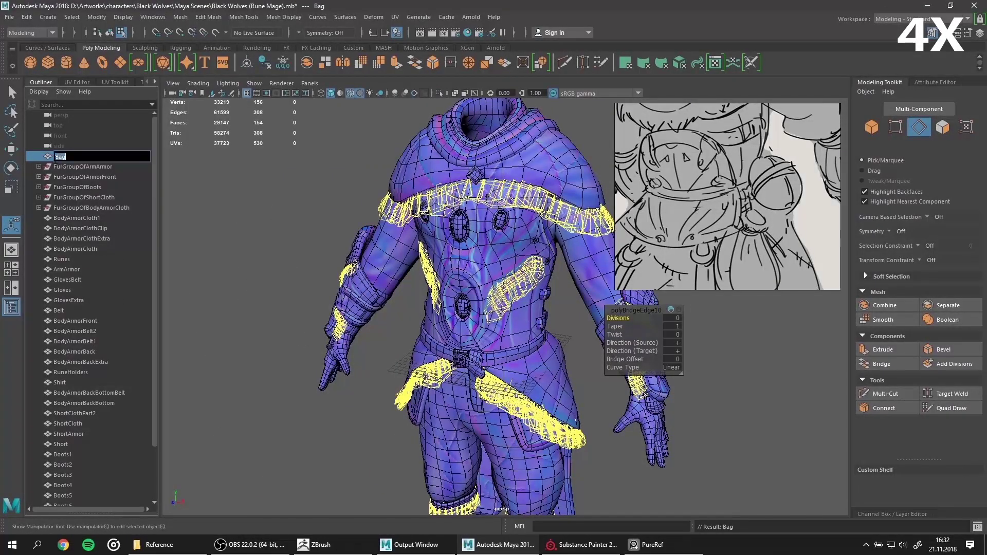
{"action": "type", "text": "f"}
Step: Move the coin bag onto the character's belt and tilt it against the hip
{"action": "left_click_drag", "start_coordinate": [411, 309], "coordinate": [517, 411], "text": "alt"}
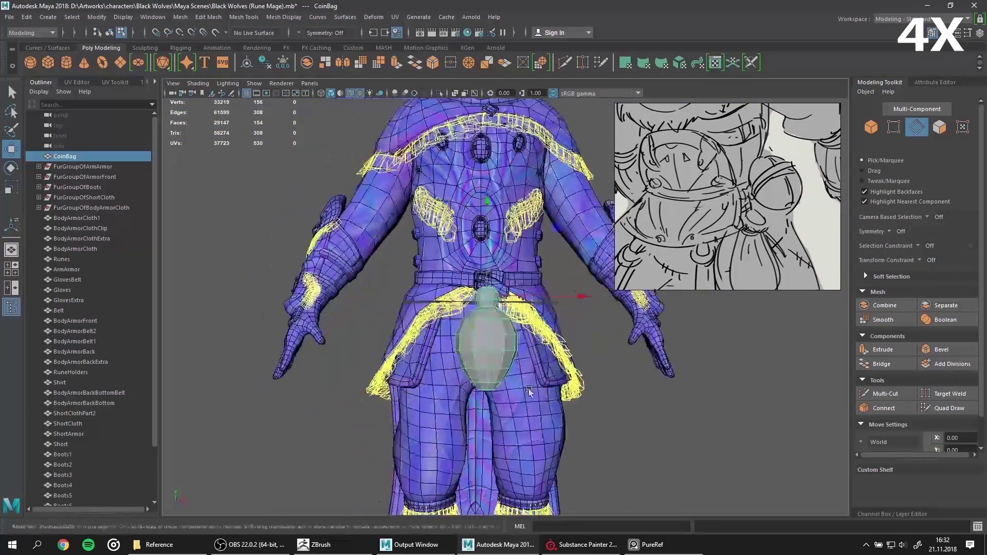
{"action": "key", "text": "w"}
{"action": "scroll", "coordinate": [517, 411], "scroll_direction": "up", "scroll_amount": 3}
{"action": "scroll", "coordinate": [709, 192], "scroll_direction": "up", "scroll_amount": 3}
{"action": "left_click_drag", "start_coordinate": [591, 257], "coordinate": [514, 326], "text": "alt"}
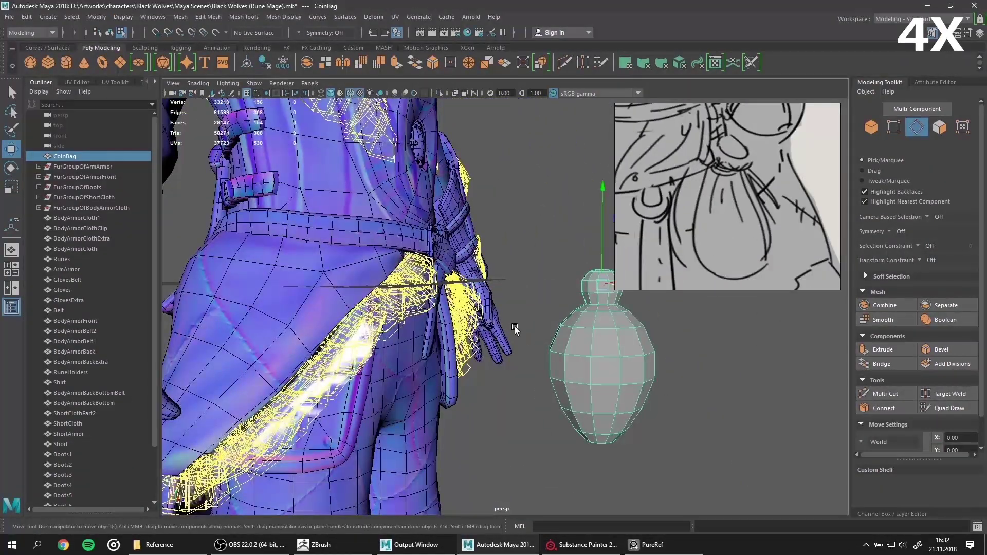
{"action": "key", "text": "F10"}
{"action": "left_click_drag", "start_coordinate": [599, 270], "coordinate": [539, 308], "text": "alt"}
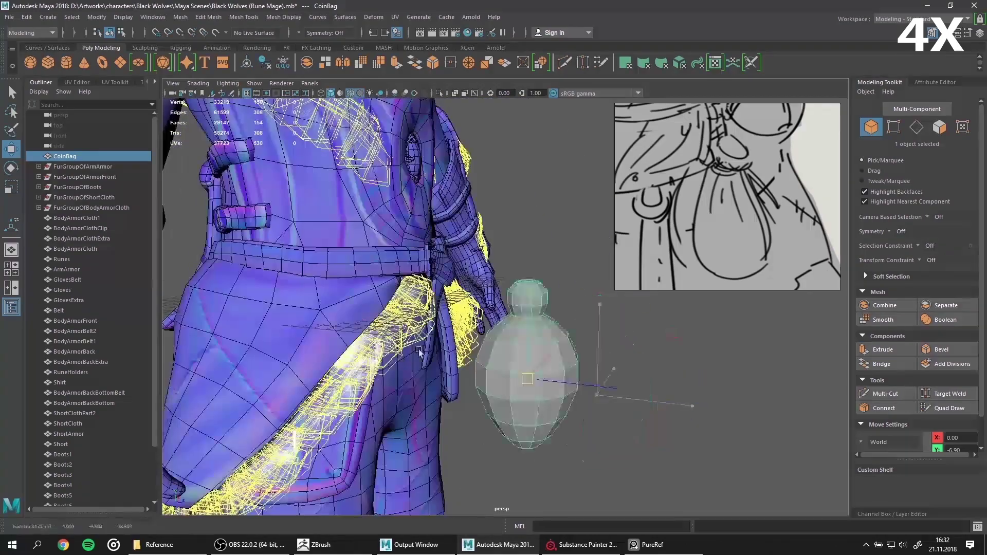
{"action": "left_click", "coordinate": [579, 386]}
{"action": "left_click_drag", "start_coordinate": [579, 386], "coordinate": [514, 349]}
{"action": "scroll", "coordinate": [432, 275], "scroll_direction": "up", "scroll_amount": 3}
{"action": "key", "text": "e"}
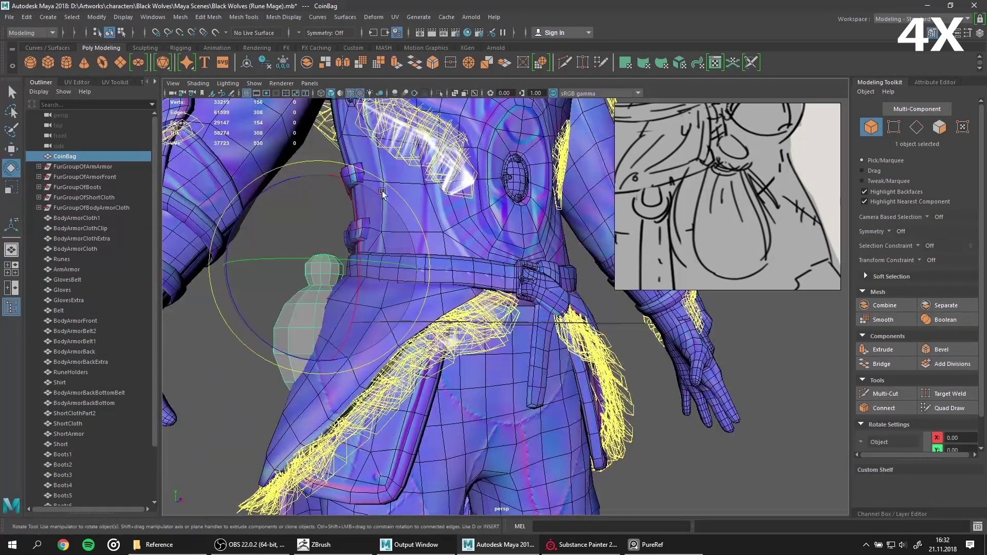
{"action": "mouse_move", "coordinate": [431, 275]}
{"action": "left_mouse_down"}
{"action": "mouse_move", "coordinate": [359, 308]}
{"action": "mouse_move", "coordinate": [592, 308]}
{"action": "left_mouse_up"}
Step: Refine the bag's rotation to match the belt and expand the Channel Box/Layer Editor
{"action": "mouse_move", "coordinate": [668, 319]}
{"action": "left_mouse_down"}
{"action": "mouse_move", "coordinate": [653, 306]}
{"action": "mouse_move", "coordinate": [620, 310]}
{"action": "mouse_move", "coordinate": [628, 373]}
{"action": "mouse_move", "coordinate": [418, 350]}
{"action": "mouse_move", "coordinate": [574, 355]}
{"action": "mouse_move", "coordinate": [591, 288]}
{"action": "left_mouse_up"}
{"action": "key", "text": "w"}
{"action": "scroll", "coordinate": [709, 179], "scroll_direction": "down", "scroll_amount": 3}
{"action": "key", "text": "e"}
{"action": "left_click_drag", "start_coordinate": [591, 288], "coordinate": [601, 270]}
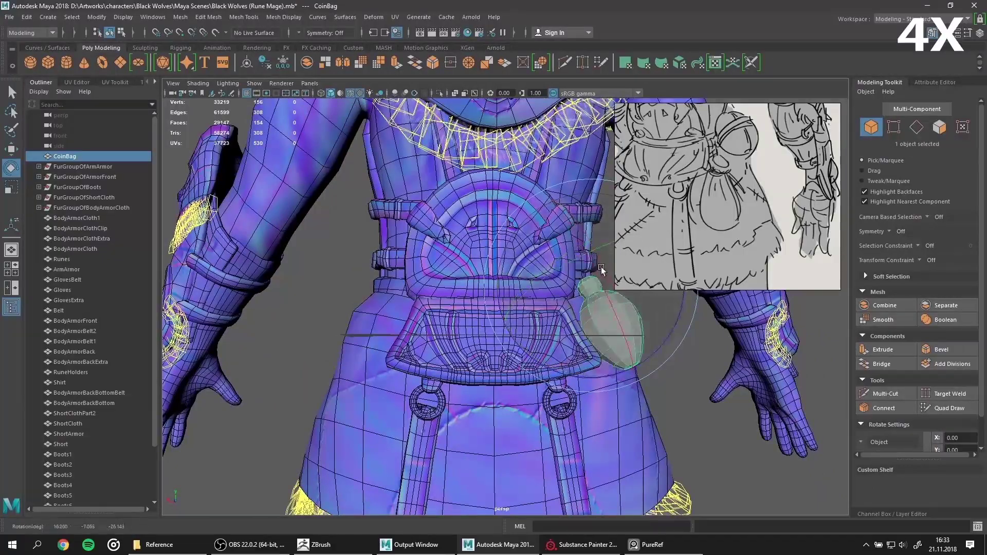
{"action": "left_click_drag", "start_coordinate": [666, 306], "coordinate": [463, 334], "text": "alt"}
{"action": "left_click", "coordinate": [460, 337]}
{"action": "left_click_drag", "start_coordinate": [850, 515], "coordinate": [850, 366]}
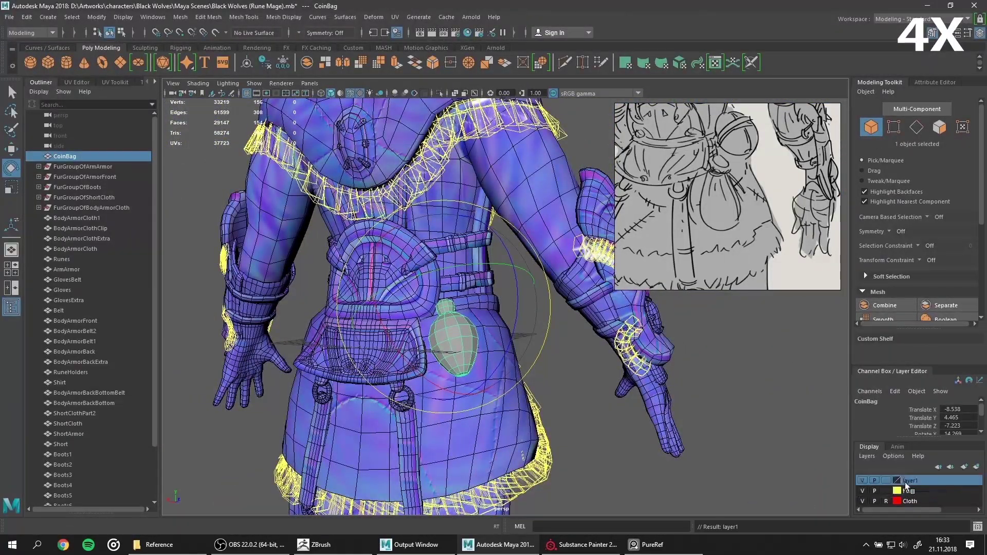
Step: Rename layer1 to Extras with a peach colour
{"action": "double_click", "coordinate": [904, 480]}
{"action": "type", "text": "Extras"}
{"action": "left_click", "coordinate": [423, 276]}
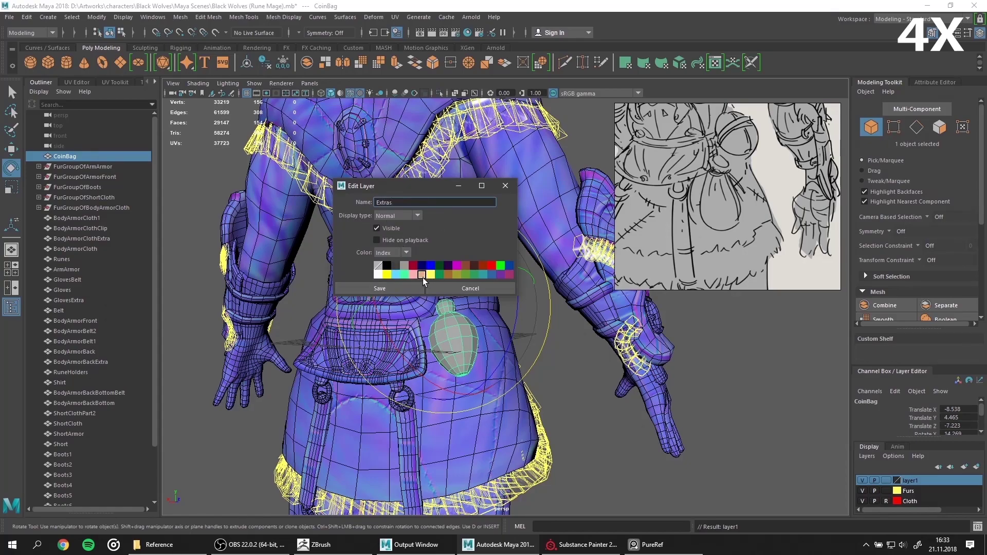
{"action": "mouse_move", "coordinate": [540, 355]}
{"action": "left_mouse_down", "text": "alt"}
{"action": "mouse_move", "coordinate": [378, 352]}
{"action": "mouse_move", "coordinate": [441, 309]}
{"action": "mouse_move", "coordinate": [565, 287]}
{"action": "mouse_move", "coordinate": [437, 288]}
{"action": "left_mouse_up", "text": "alt"}
{"action": "scroll", "coordinate": [378, 353], "scroll_direction": "up", "scroll_amount": 3}
Step: Duplicate the CoinBag and move and rotate the copy beside the original on the belt
{"action": "left_click", "coordinate": [375, 370]}
{"action": "key", "text": "ctrl+d"}
{"action": "key", "text": "w"}
{"action": "key", "text": "e"}
{"action": "mouse_move", "coordinate": [452, 216]}
{"action": "left_mouse_down"}
{"action": "mouse_move", "coordinate": [462, 247]}
{"action": "mouse_move", "coordinate": [594, 344]}
{"action": "mouse_move", "coordinate": [514, 329]}
{"action": "mouse_move", "coordinate": [498, 343]}
{"action": "mouse_move", "coordinate": [514, 334]}
{"action": "left_mouse_up"}
{"action": "scroll", "coordinate": [474, 263], "scroll_direction": "up", "scroll_amount": 3}
{"action": "key", "text": "w"}
{"action": "mouse_move", "coordinate": [514, 334]}
{"action": "left_mouse_down"}
{"action": "mouse_move", "coordinate": [535, 318]}
{"action": "mouse_move", "coordinate": [437, 309]}
{"action": "mouse_move", "coordinate": [569, 276]}
{"action": "mouse_move", "coordinate": [514, 318]}
{"action": "left_mouse_up"}
{"action": "key", "text": "e"}
{"action": "key", "text": "w"}
{"action": "scroll", "coordinate": [533, 343], "scroll_direction": "up", "scroll_amount": 2}
{"action": "scroll", "coordinate": [533, 343], "scroll_direction": "up", "scroll_amount": 2}
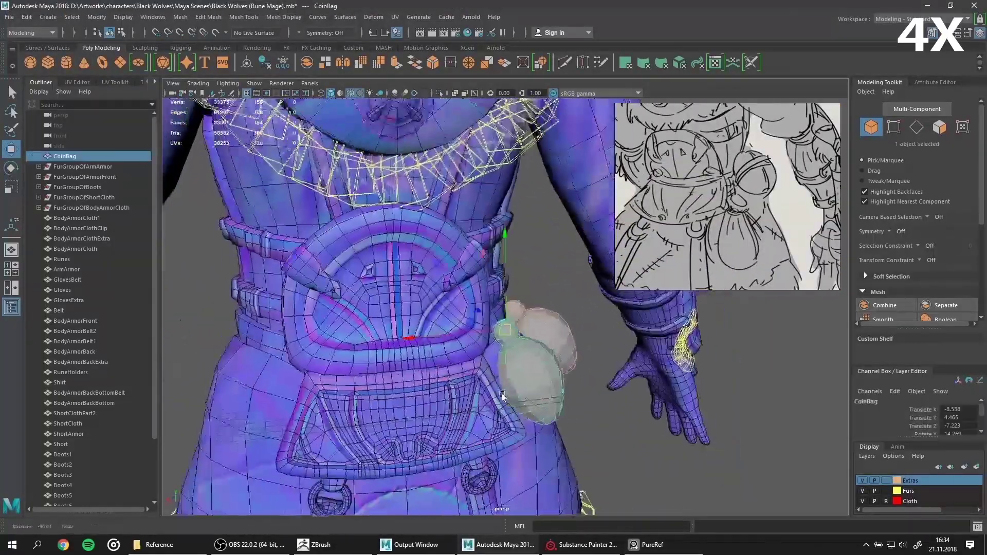
Step: Orbit to a three-quarter back view and select the duplicate CoinBag1
{"action": "mouse_move", "coordinate": [502, 394]}
{"action": "left_mouse_down", "text": "alt"}
{"action": "mouse_move", "coordinate": [472, 325]}
{"action": "mouse_move", "coordinate": [447, 326]}
{"action": "left_mouse_up", "text": "alt"}
{"action": "scroll", "coordinate": [472, 326], "scroll_direction": "down", "scroll_amount": 3}
{"action": "scroll", "coordinate": [447, 325], "scroll_direction": "up", "scroll_amount": 3}
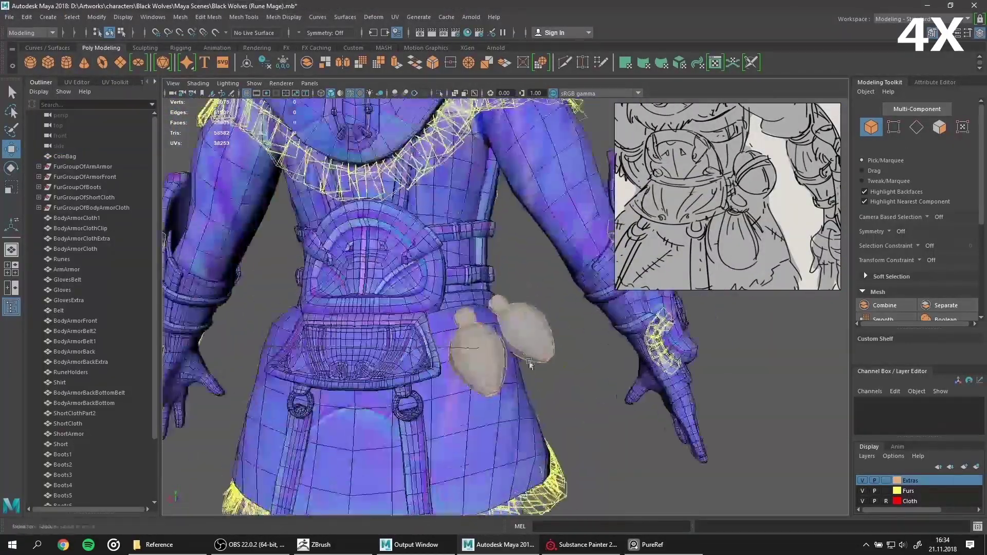
{"action": "left_click", "coordinate": [64, 156]}
{"action": "scroll", "coordinate": [99, 308], "scroll_direction": "down", "scroll_amount": 1}
{"action": "middle_click_drag", "start_coordinate": [99, 113], "coordinate": [97, 164]}
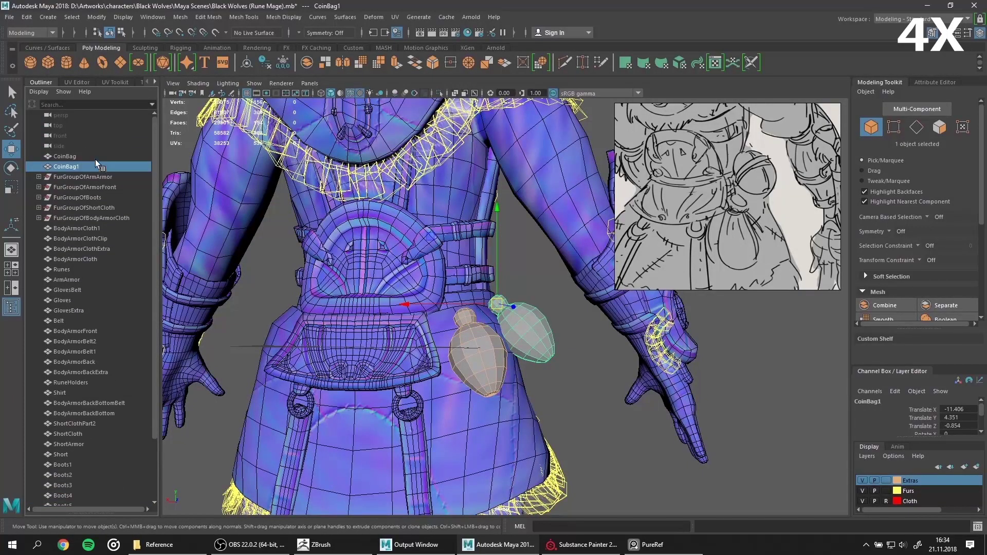
Step: Rename the duplicate bag to WaterBottle and add the original CoinBag to the selection
{"action": "type", "text": "aterFlask"}
{"action": "key", "text": "Return"}
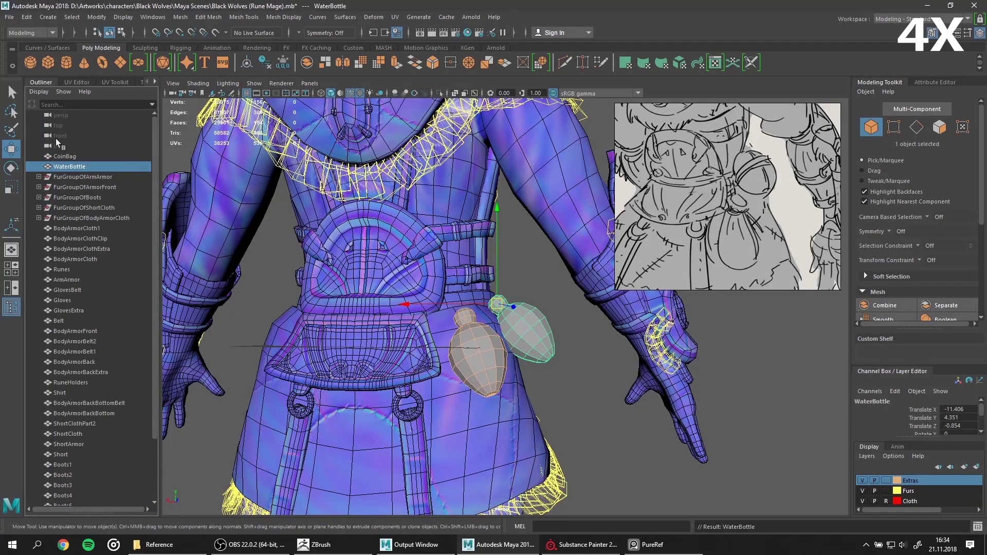
{"action": "left_click", "coordinate": [63, 155], "text": "ctrl"}
Step: Export the selection as an OBJ named WaterBottle into the Lowpoly OBJ folder
{"action": "left_click", "coordinate": [9, 17]}
{"action": "left_click", "coordinate": [44, 151]}
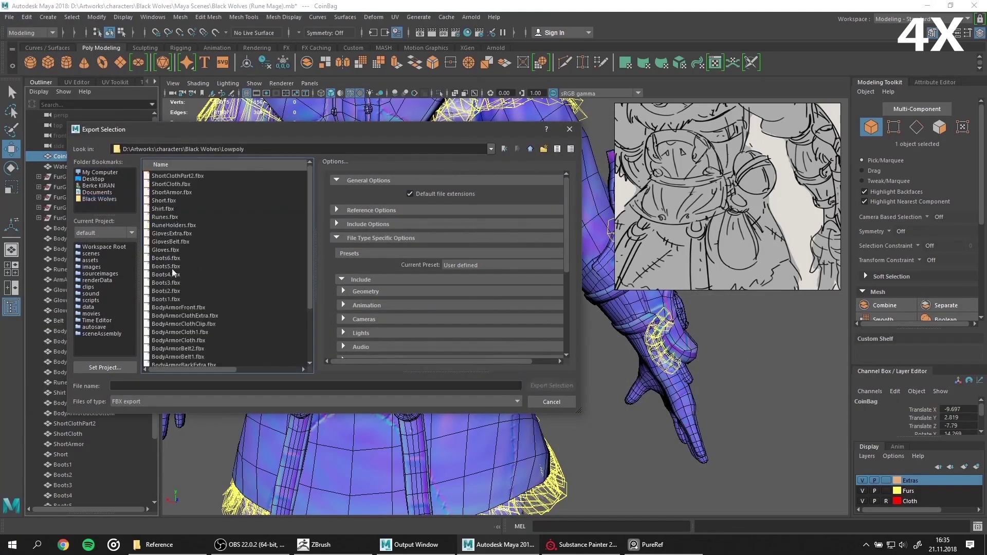
{"action": "double_click", "coordinate": [156, 357]}
{"action": "left_click", "coordinate": [154, 402]}
{"action": "left_click", "coordinate": [133, 449]}
{"action": "left_click", "coordinate": [157, 386]}
{"action": "type", "text": "W"}
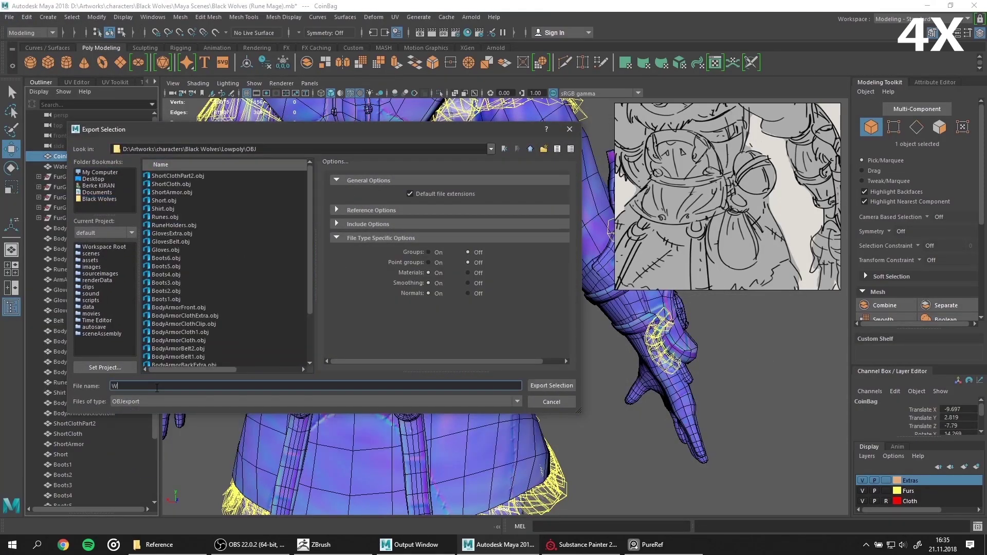
{"action": "type", "text": "ottle"}
{"action": "key", "text": "Return"}
Step: Re-export with only WaterBottle selected, saving it as WaterBottle.obj
{"action": "left_click", "coordinate": [9, 16]}
{"action": "left_click", "coordinate": [43, 151]}
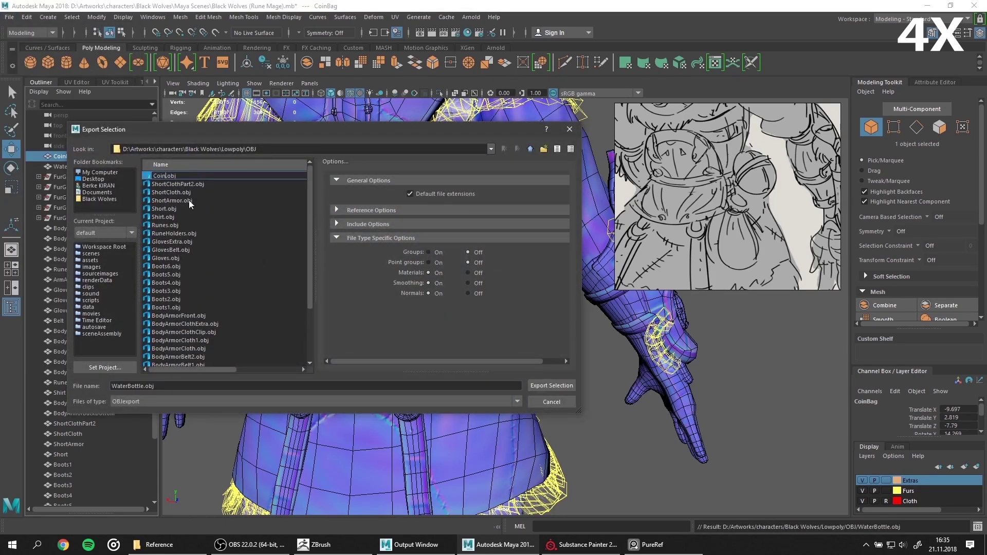
{"action": "left_click", "coordinate": [294, 340]}
{"action": "left_click", "coordinate": [552, 401]}
{"action": "left_click", "coordinate": [61, 166]}
{"action": "left_click", "coordinate": [9, 17]}
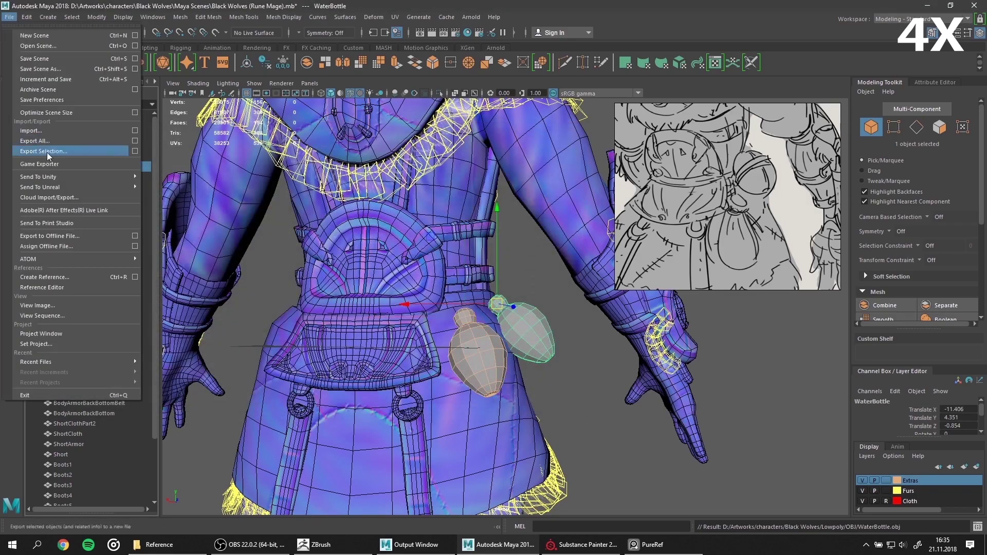
{"action": "left_click", "coordinate": [47, 152]}
{"action": "left_click", "coordinate": [206, 385]}
{"action": "type", "text": "WaterBottle"}
{"action": "key", "text": "Return"}
Step: Save the Maya scene with Ctrl+S and minimise Maya
{"action": "left_click_drag", "start_coordinate": [446, 373], "coordinate": [502, 319], "text": "alt"}
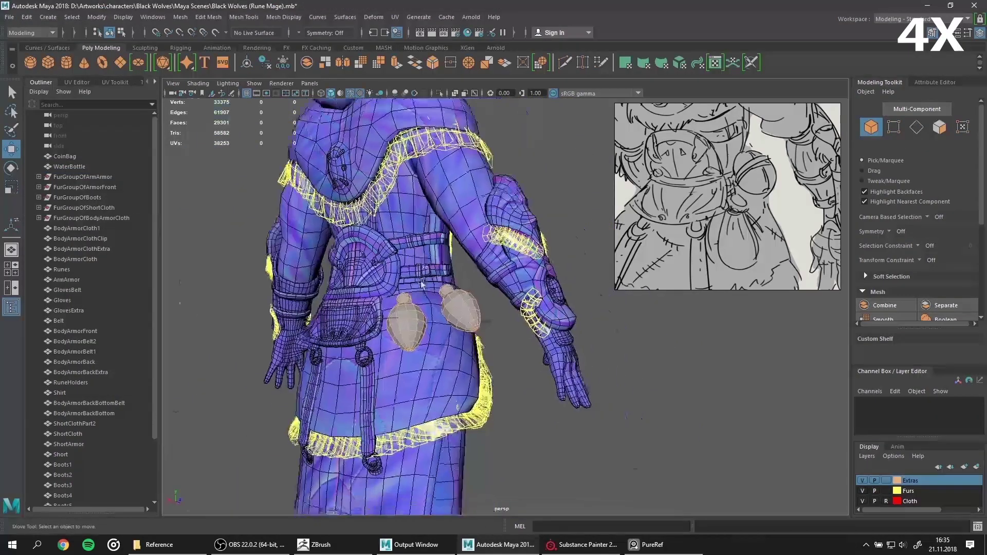
{"action": "key", "text": "ctrl+s"}
{"action": "left_click", "coordinate": [924, 5]}
Step: Unlock the PureRef reference sketch, move it to the top-left and lock it again
{"action": "left_click", "coordinate": [314, 545]}
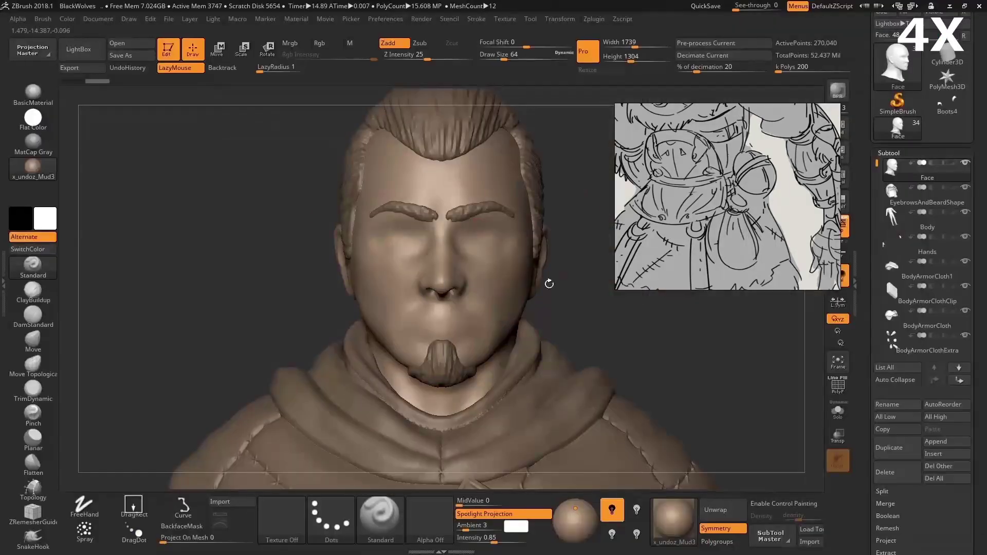
{"action": "right_click", "coordinate": [725, 199]}
{"action": "left_click", "coordinate": [831, 356]}
{"action": "left_click_drag", "start_coordinate": [730, 192], "coordinate": [181, 181]}
{"action": "right_click", "coordinate": [181, 181]}
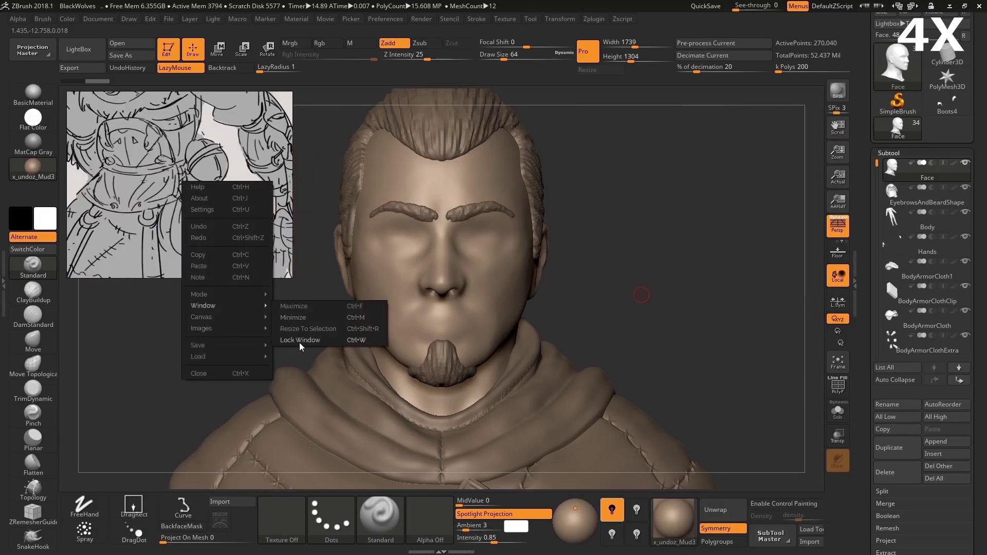
{"action": "left_click", "coordinate": [299, 342]}
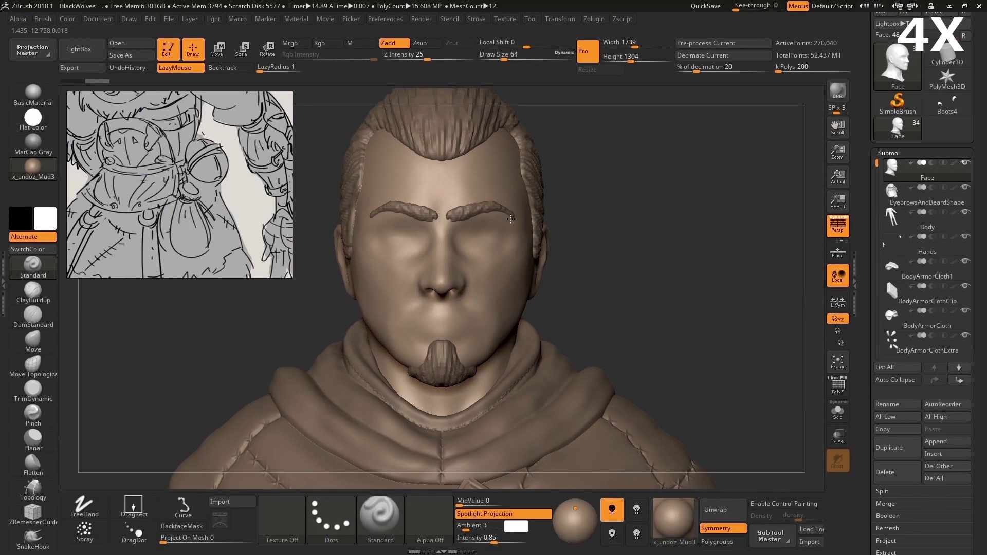
Step: Show the BodyArmorBack, BodyArmorBackBottom, ShortCloth and other shorts subtools
{"action": "key", "text": "f"}
{"action": "right_click_drag", "start_coordinate": [511, 254], "coordinate": [465, 239], "text": "ctrl"}
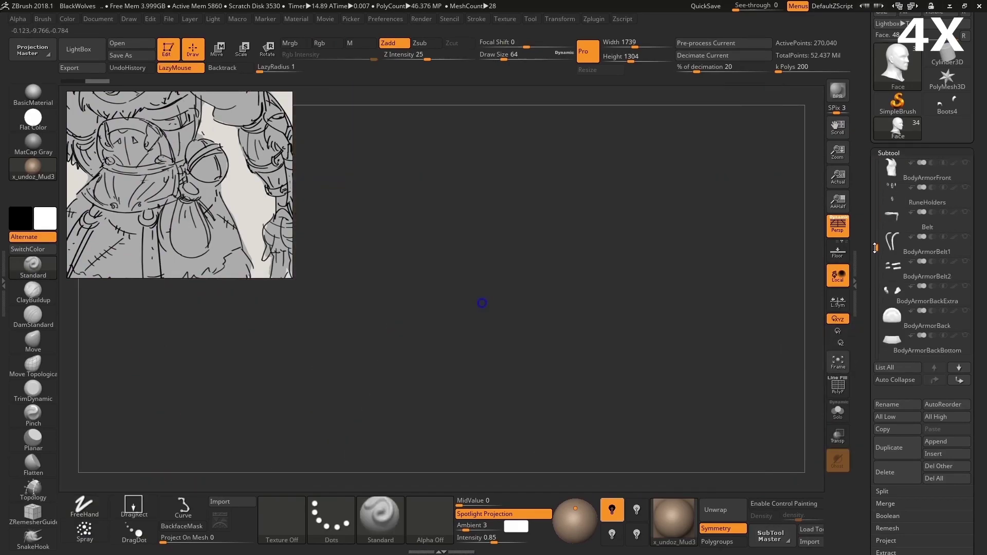
{"action": "left_click_drag", "start_coordinate": [965, 264], "coordinate": [965, 286]}
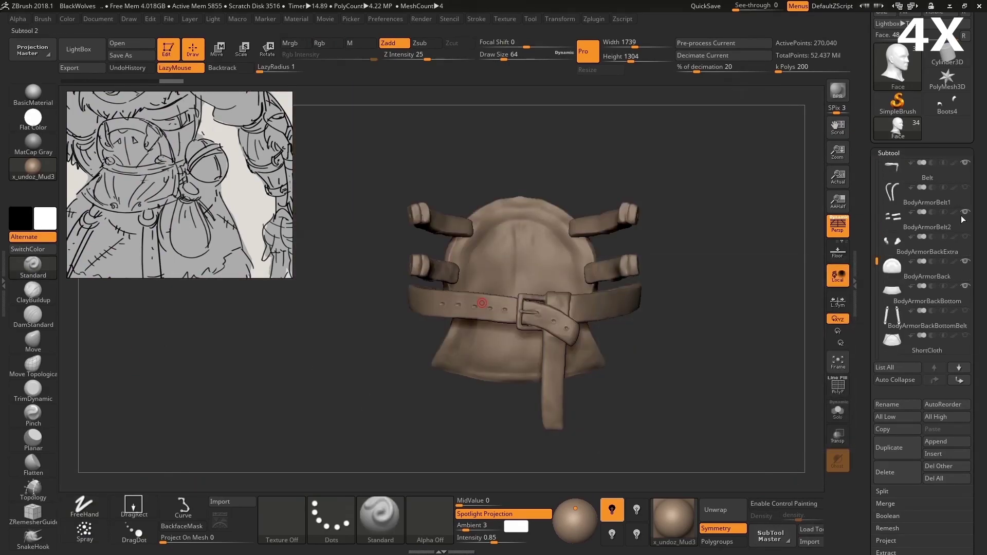
{"action": "left_click_drag", "start_coordinate": [876, 261], "coordinate": [876, 269]}
{"action": "left_click", "coordinate": [966, 286]}
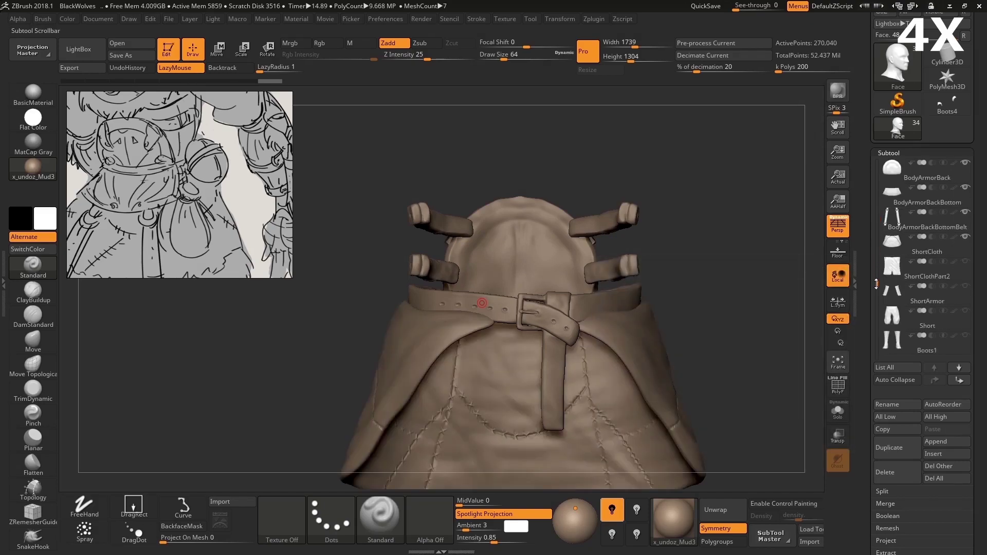
{"action": "left_click_drag", "start_coordinate": [965, 261], "coordinate": [965, 310]}
Step: Select BodyArmorBackBottom and open the Import 3D Mesh window on the Black Wolves folder
{"action": "left_click_drag", "start_coordinate": [746, 267], "coordinate": [814, 269]}
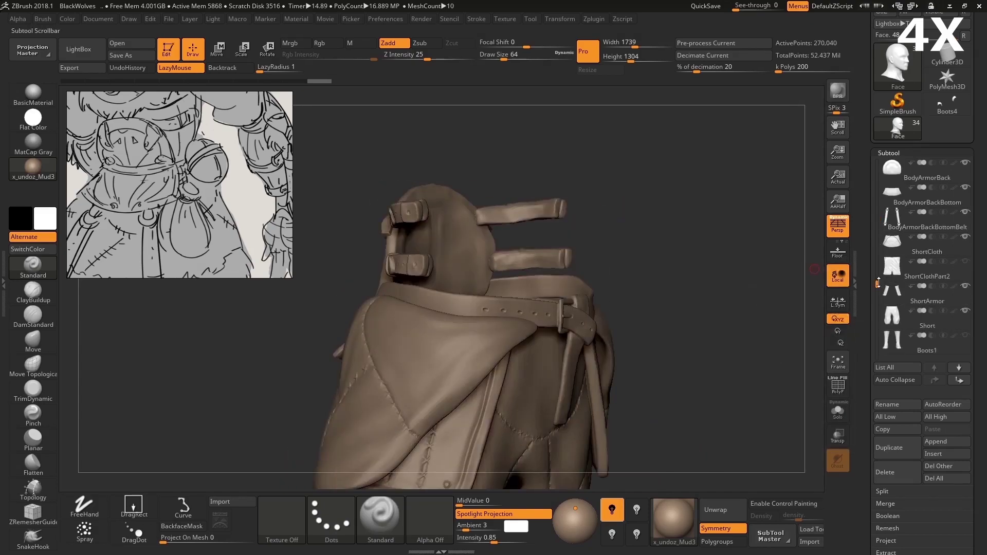
{"action": "left_click", "coordinate": [965, 187]}
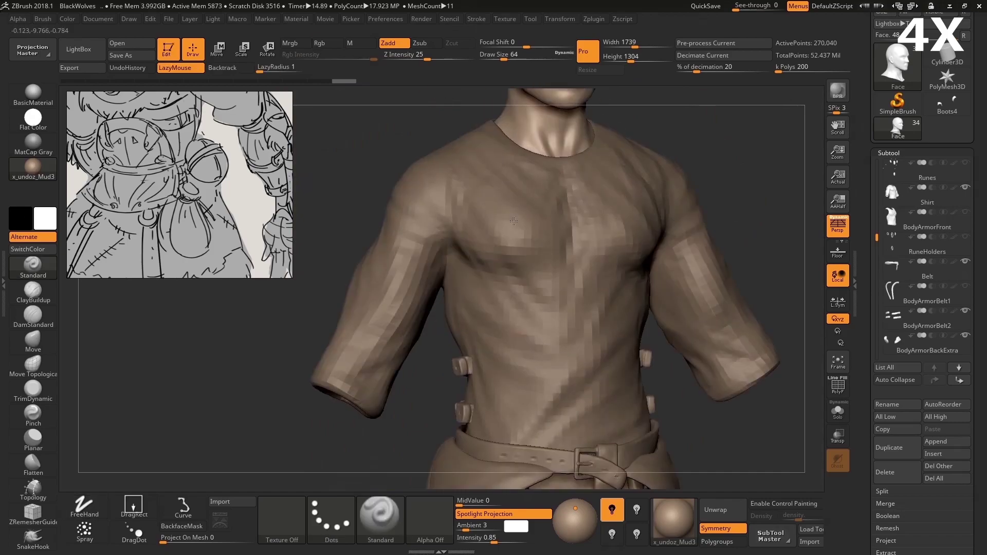
{"action": "left_click", "coordinate": [965, 187]}
{"action": "left_click_drag", "start_coordinate": [876, 238], "coordinate": [876, 255]}
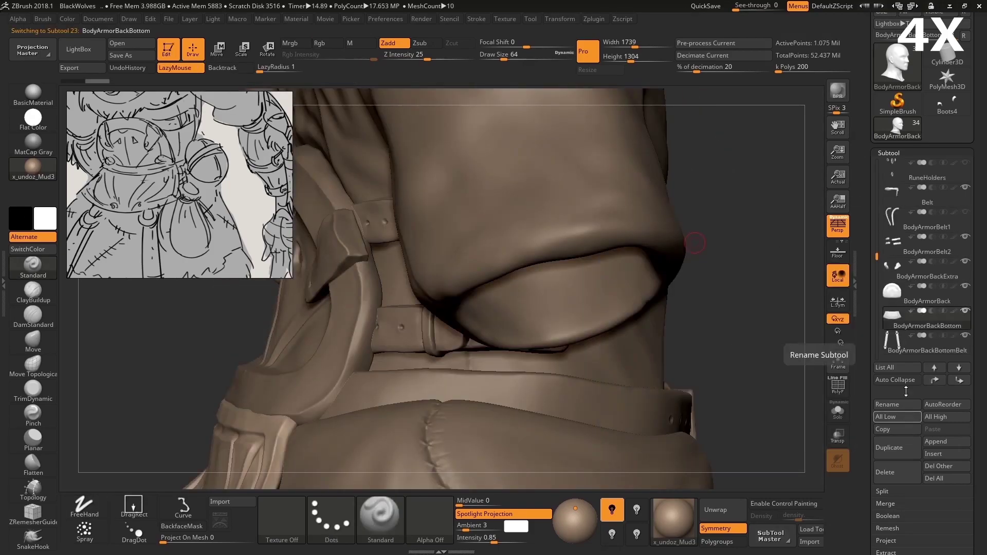
{"action": "left_click", "coordinate": [920, 322]}
{"action": "left_click", "coordinate": [809, 541]}
{"action": "left_click", "coordinate": [639, 168]}
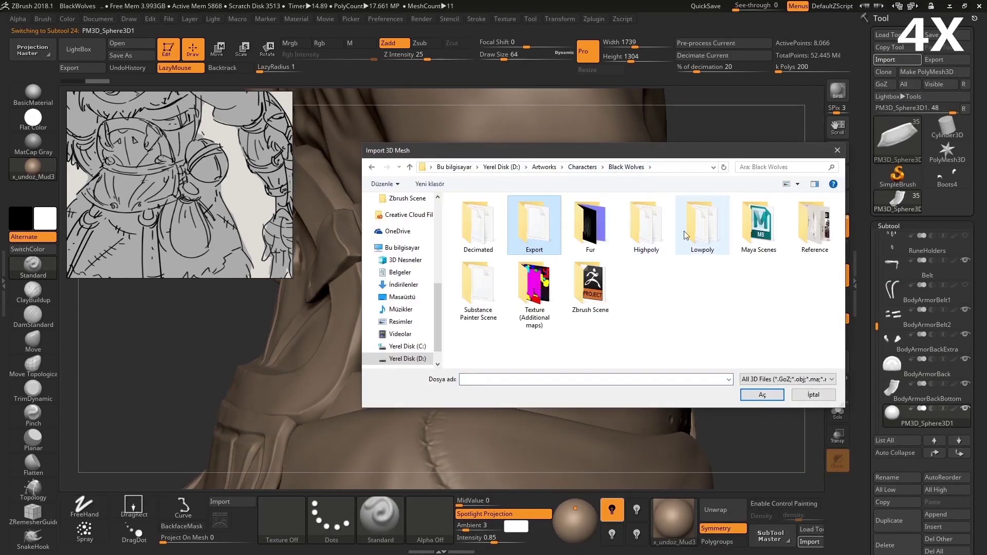
Step: Import CoinBag.obj from the Lowpoly folder as a new subtool
{"action": "double_click", "coordinate": [533, 221]}
{"action": "scroll", "coordinate": [480, 235], "scroll_direction": "down", "scroll_amount": 1}
{"action": "double_click", "coordinate": [808, 221]}
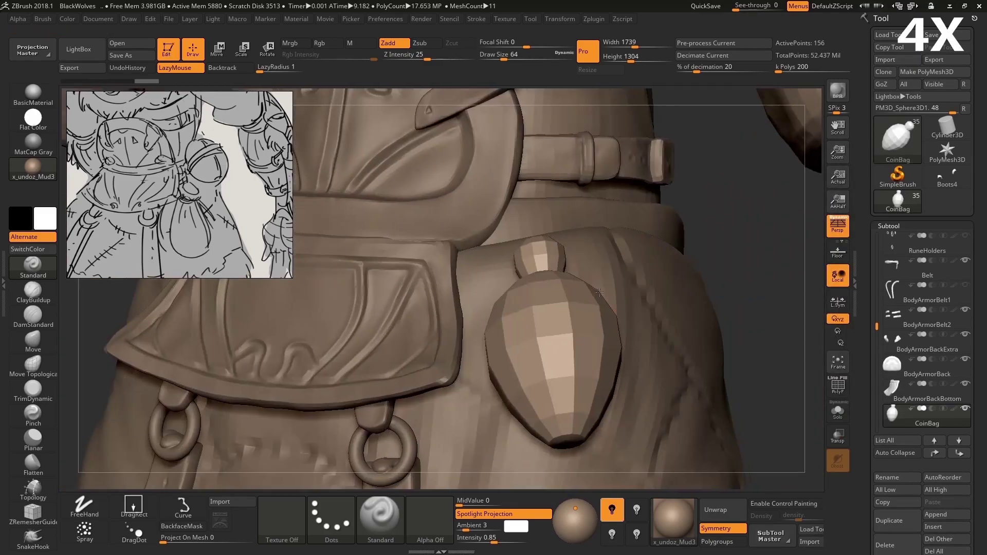
{"action": "left_click_drag", "start_coordinate": [982, 267], "coordinate": [982, 216]}
Step: Step through the Shirt, BodyArmorBelt2, BodyArmorBack and BodyArmorBackBottomBelt subtools
{"action": "left_click", "coordinate": [720, 242], "text": "alt"}
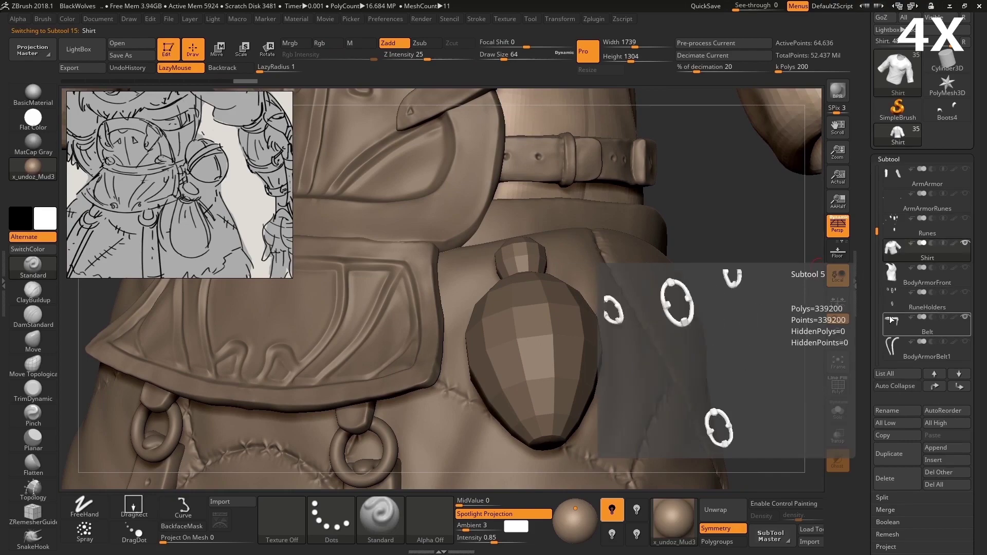
{"action": "left_click", "coordinate": [783, 253], "text": "alt"}
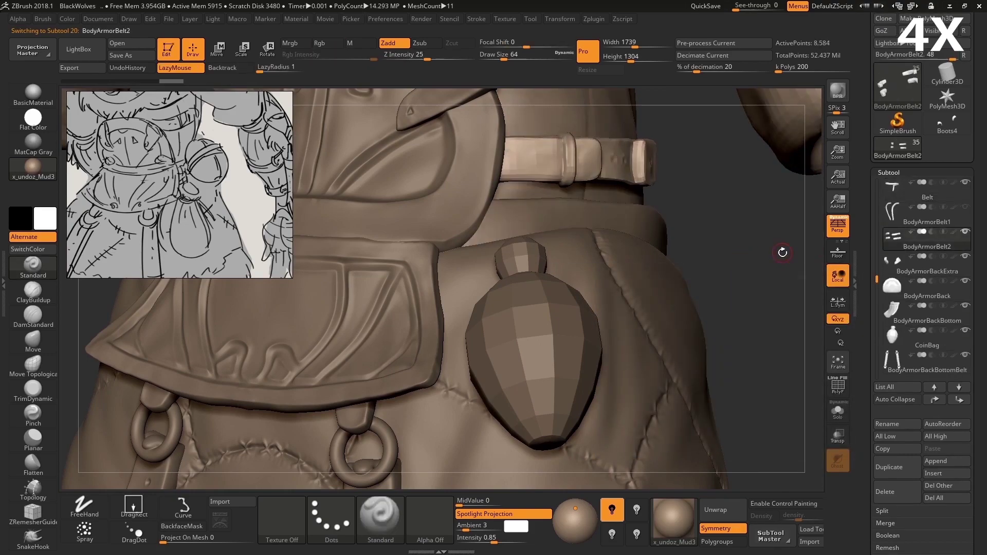
{"action": "left_click", "coordinate": [759, 284], "text": "alt"}
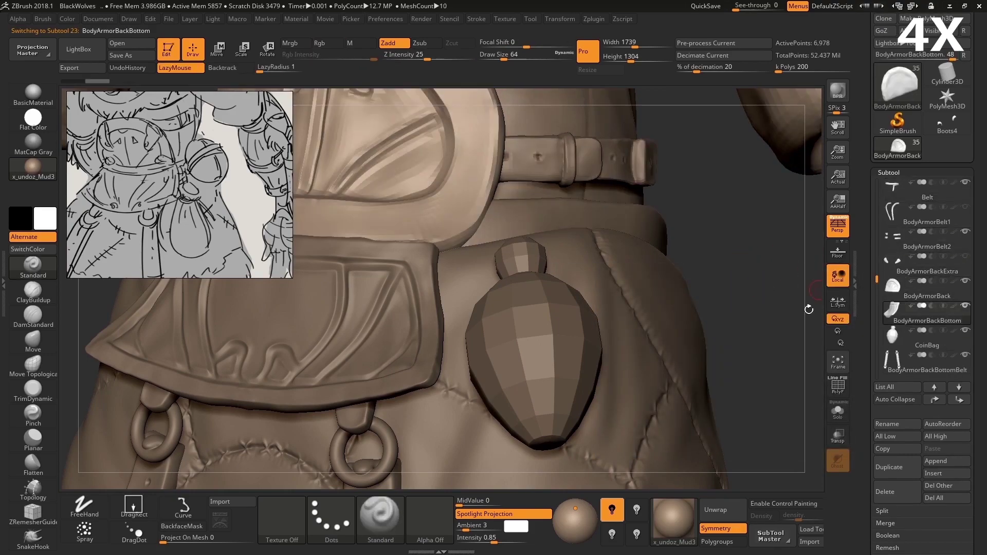
{"action": "left_click", "coordinate": [535, 349], "text": "alt"}
{"action": "left_click", "coordinate": [963, 273]}
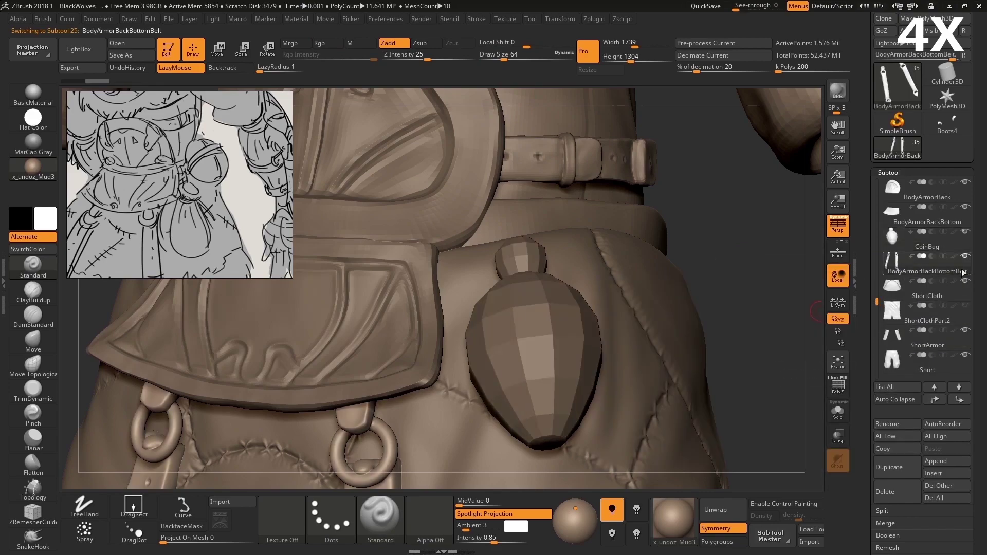
Step: Select ShortArmor, Short and ShortCloth in turn, ending on the CoinBag subtool
{"action": "left_click", "coordinate": [964, 335]}
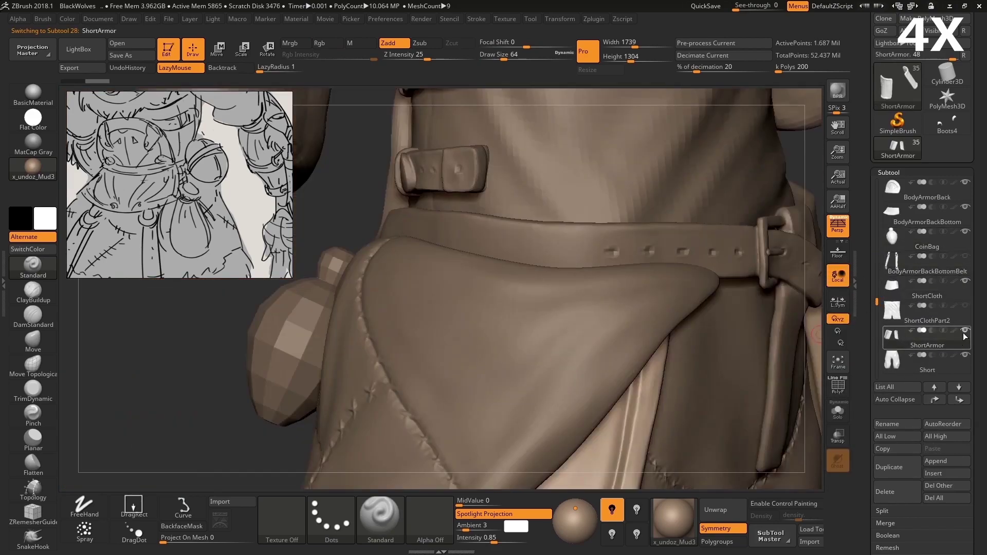
{"action": "left_click", "coordinate": [894, 360]}
{"action": "key", "text": "f"}
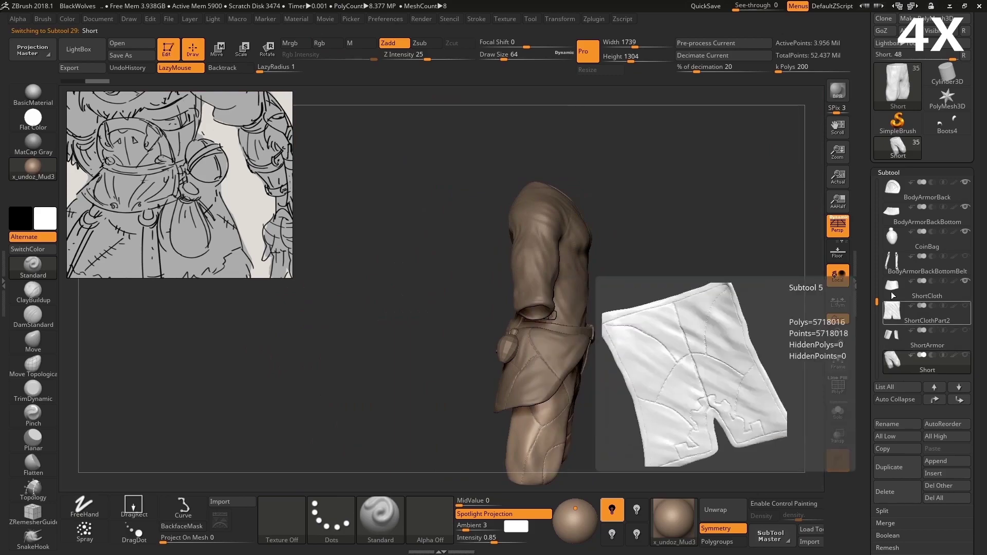
{"action": "left_click", "coordinate": [893, 296]}
{"action": "key", "text": "f"}
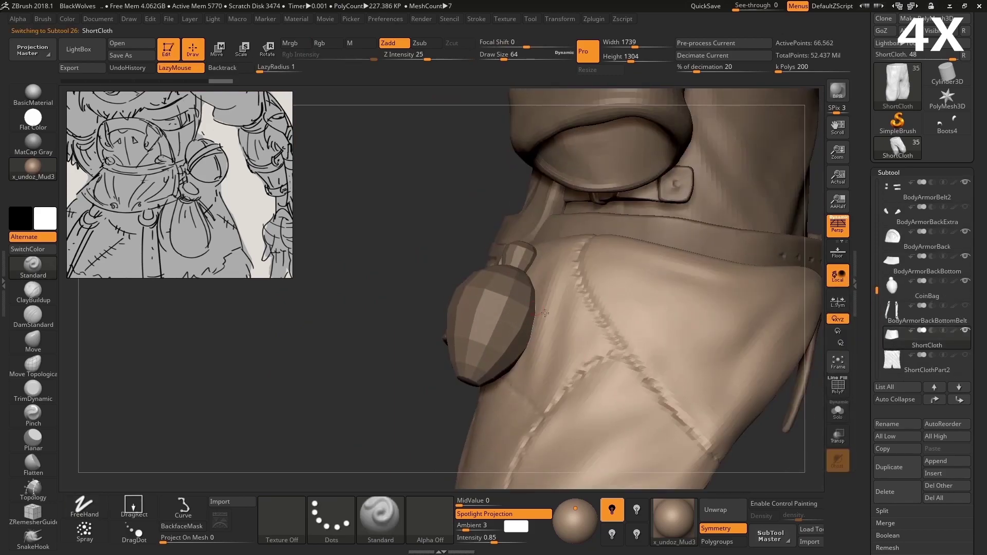
{"action": "left_click", "coordinate": [667, 276], "text": "alt"}
Step: Frame the coin bag and subdivide it one level
{"action": "key", "text": "f"}
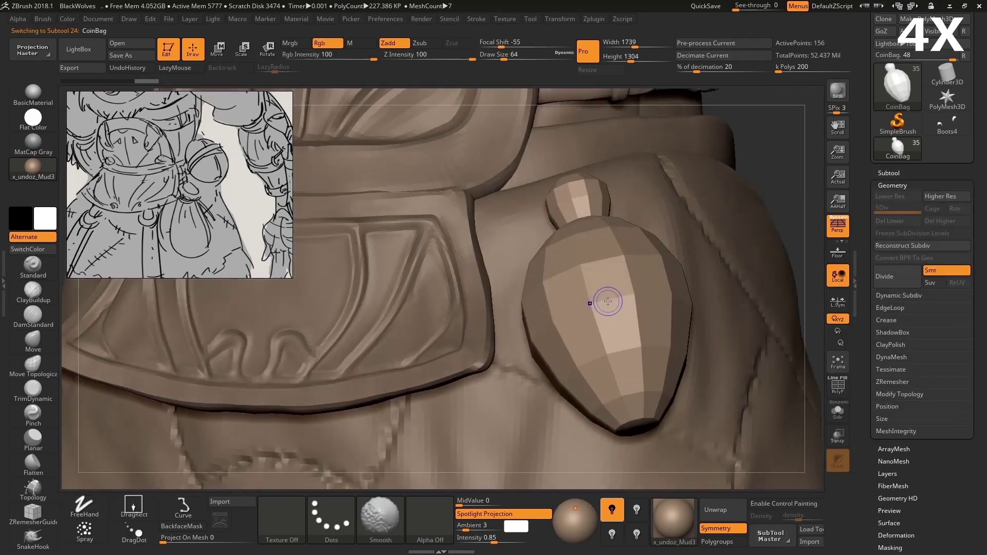
{"action": "key", "text": "ctrl+d"}
{"action": "right_click_drag", "start_coordinate": [608, 302], "coordinate": [530, 252], "text": "ctrl"}
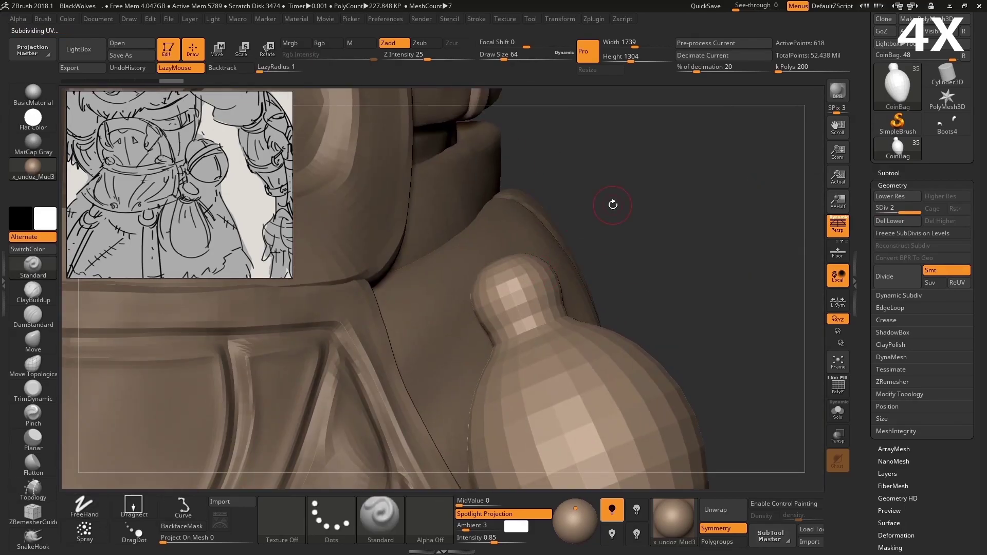
{"action": "right_click_drag", "start_coordinate": [524, 208], "coordinate": [507, 308]}
Step: Stretch the coin bag into a longer bottle shape with a large Move brush
{"action": "key", "text": "b"}
{"action": "key", "text": "m"}
{"action": "key", "text": "v"}
{"action": "key", "text": "s"}
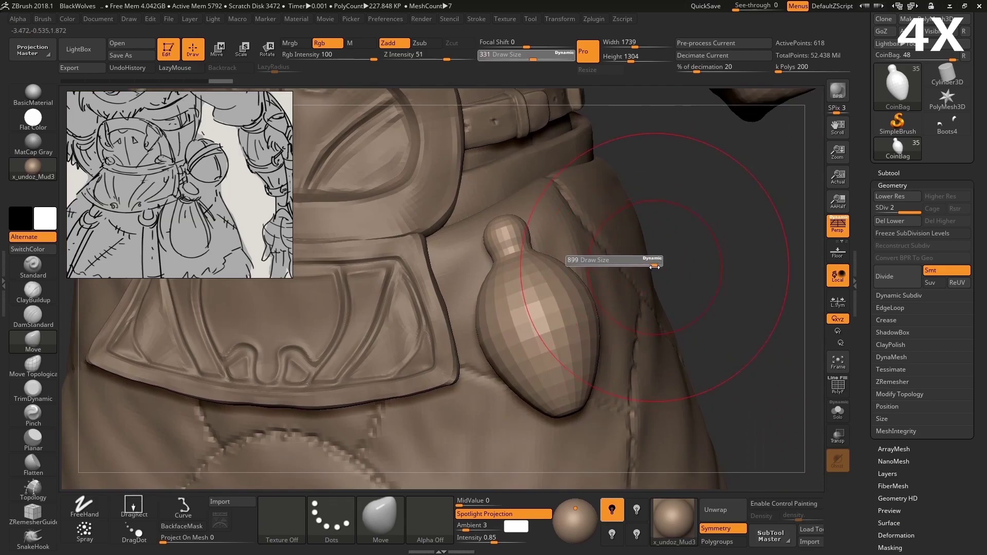
{"action": "left_click_drag", "start_coordinate": [571, 264], "coordinate": [653, 263]}
{"action": "key", "text": "s"}
{"action": "left_click_drag", "start_coordinate": [514, 370], "coordinate": [493, 370]}
{"action": "mouse_move", "coordinate": [494, 370]}
{"action": "right_mouse_down"}
{"action": "mouse_move", "coordinate": [575, 302]}
{"action": "mouse_move", "coordinate": [562, 372]}
{"action": "mouse_move", "coordinate": [576, 391]}
{"action": "mouse_move", "coordinate": [482, 388]}
{"action": "right_mouse_up"}
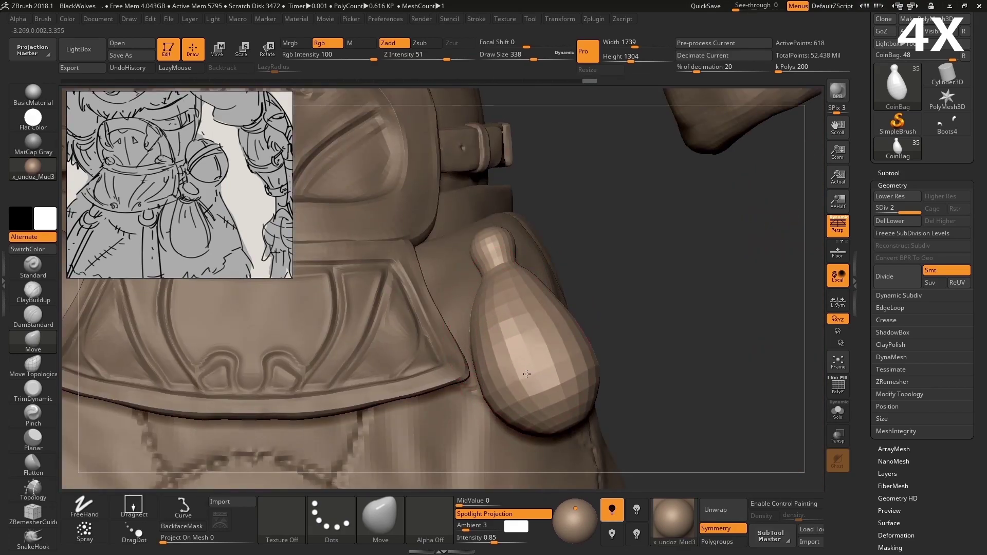
Step: Zoom in on the bag's top, pick the ClayBuildup brush and undo the last change
{"action": "right_click_drag", "start_coordinate": [527, 373], "coordinate": [418, 241]}
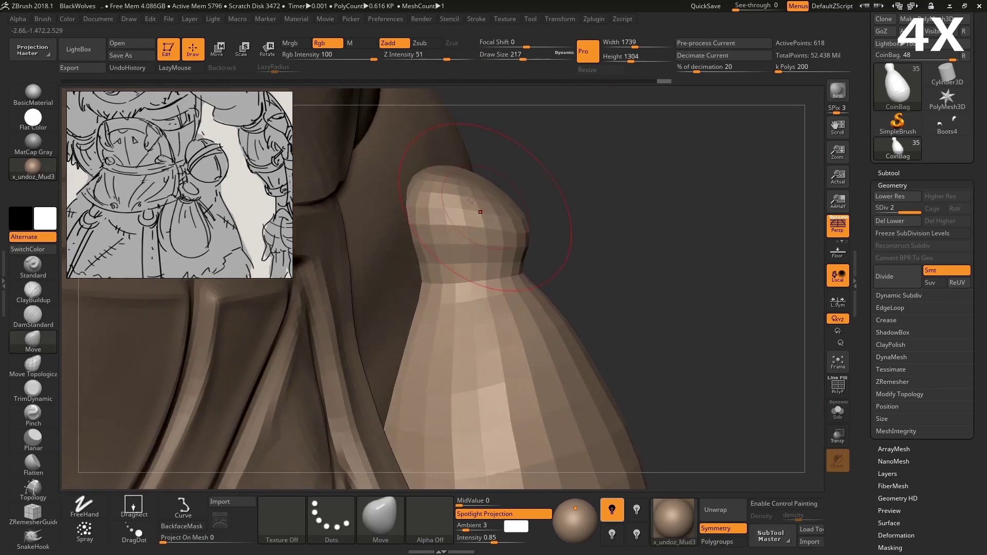
{"action": "right_click_drag", "start_coordinate": [508, 217], "coordinate": [462, 216]}
{"action": "key", "text": "b"}
{"action": "key", "text": "c"}
{"action": "key", "text": "b"}
{"action": "key", "text": "ctrl+z"}
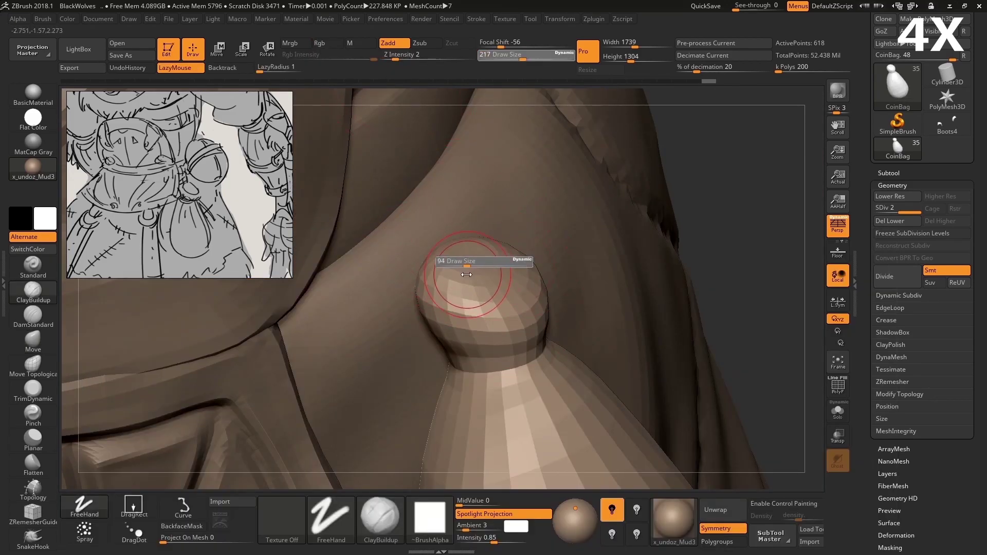
Step: Shrink the ClayBuildup brush to 54 and subdivide the coin bag another level
{"action": "left_click_drag", "start_coordinate": [466, 274], "coordinate": [455, 274]}
{"action": "right_click_drag", "start_coordinate": [455, 275], "coordinate": [456, 243]}
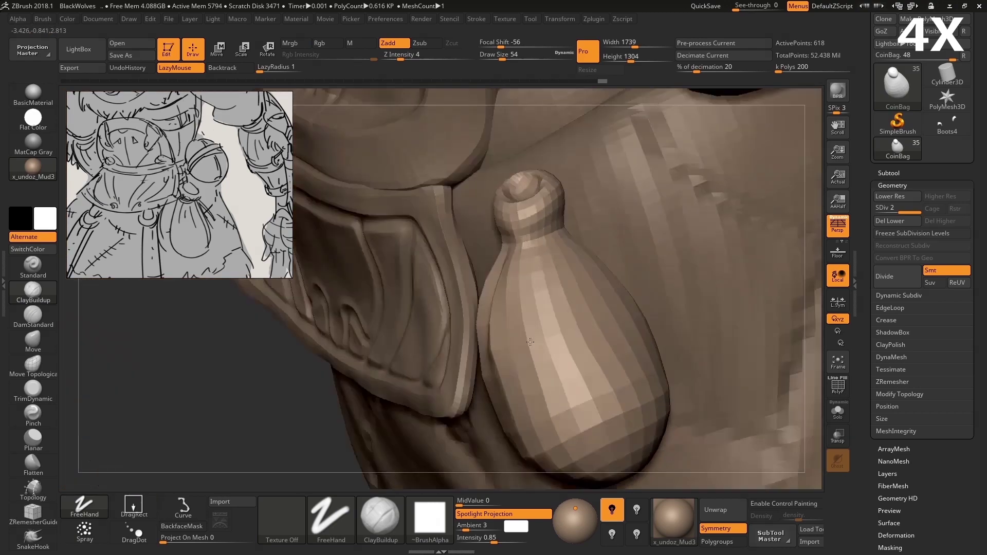
{"action": "mouse_move", "coordinate": [516, 365]}
{"action": "right_mouse_down"}
{"action": "mouse_move", "coordinate": [593, 241]}
{"action": "mouse_move", "coordinate": [469, 224]}
{"action": "mouse_move", "coordinate": [480, 231]}
{"action": "right_mouse_up"}
{"action": "key", "text": "ctrl+d"}
Step: Solo the coin bag and build up a rolled rim around its neck opening
{"action": "left_click", "coordinate": [838, 411]}
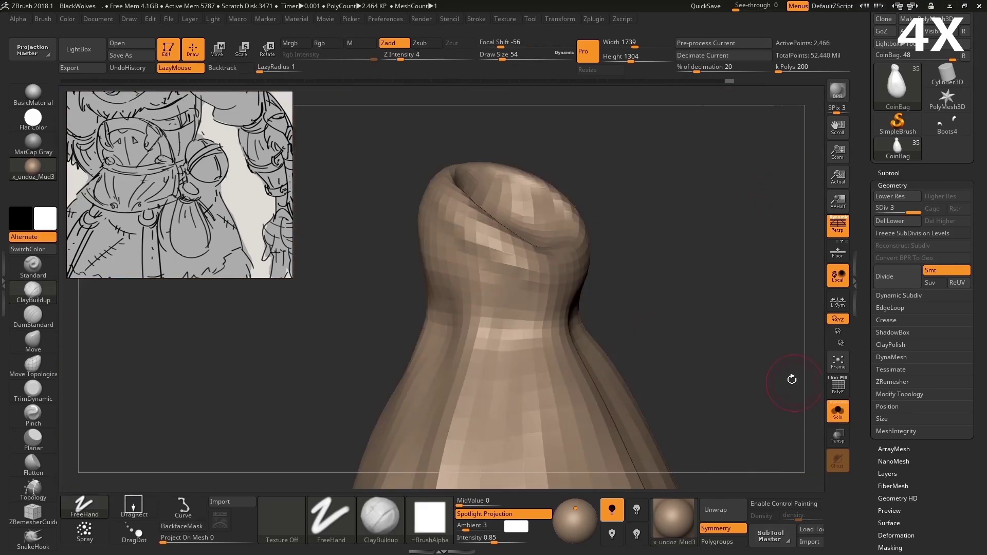
{"action": "mouse_move", "coordinate": [668, 334]}
{"action": "right_mouse_down"}
{"action": "mouse_move", "coordinate": [417, 217]}
{"action": "mouse_move", "coordinate": [488, 315]}
{"action": "mouse_move", "coordinate": [666, 335]}
{"action": "mouse_move", "coordinate": [479, 286]}
{"action": "right_mouse_up"}
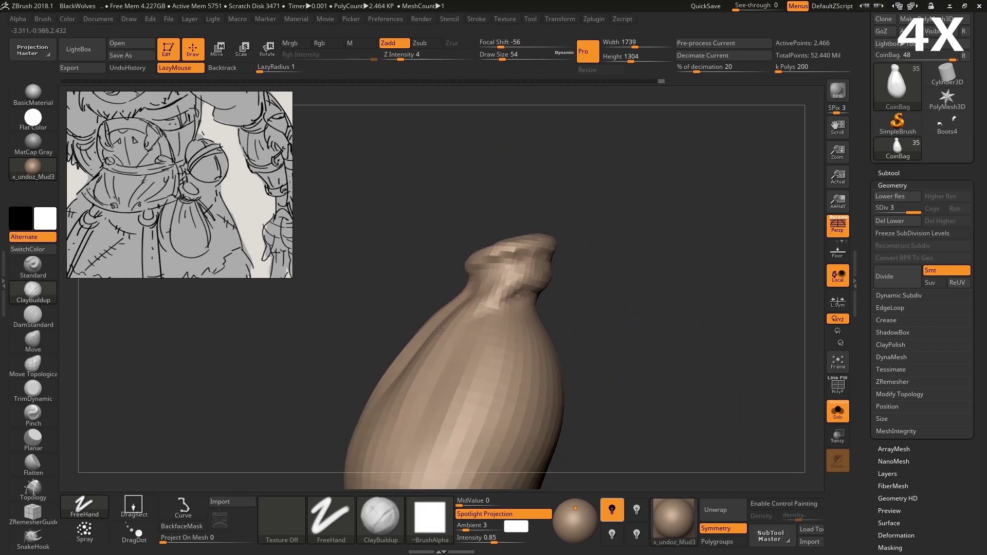
{"action": "right_click_drag", "start_coordinate": [440, 329], "coordinate": [535, 326]}
{"action": "key", "text": "space"}
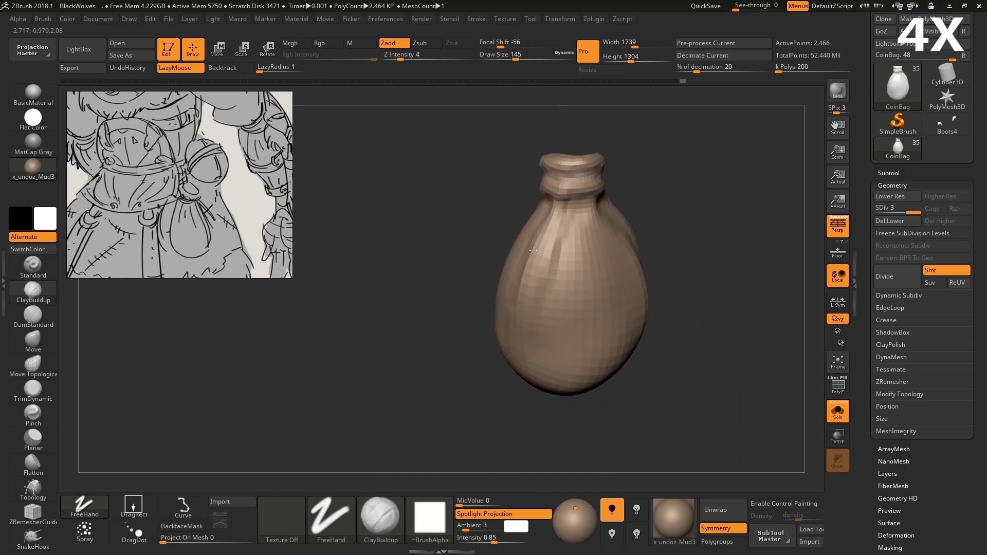
{"action": "mouse_move", "coordinate": [533, 250]}
{"action": "right_mouse_down"}
{"action": "mouse_move", "coordinate": [578, 328]}
{"action": "mouse_move", "coordinate": [668, 411]}
{"action": "mouse_move", "coordinate": [700, 416]}
{"action": "right_mouse_up"}
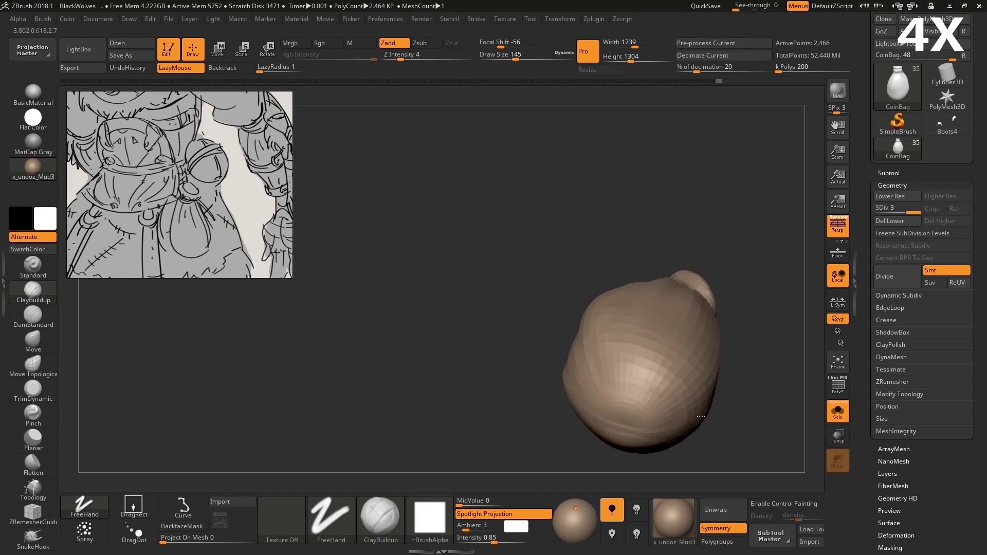
{"action": "mouse_move", "coordinate": [710, 379]}
{"action": "right_mouse_down"}
{"action": "mouse_move", "coordinate": [419, 381]}
{"action": "mouse_move", "coordinate": [556, 342]}
{"action": "right_mouse_up"}
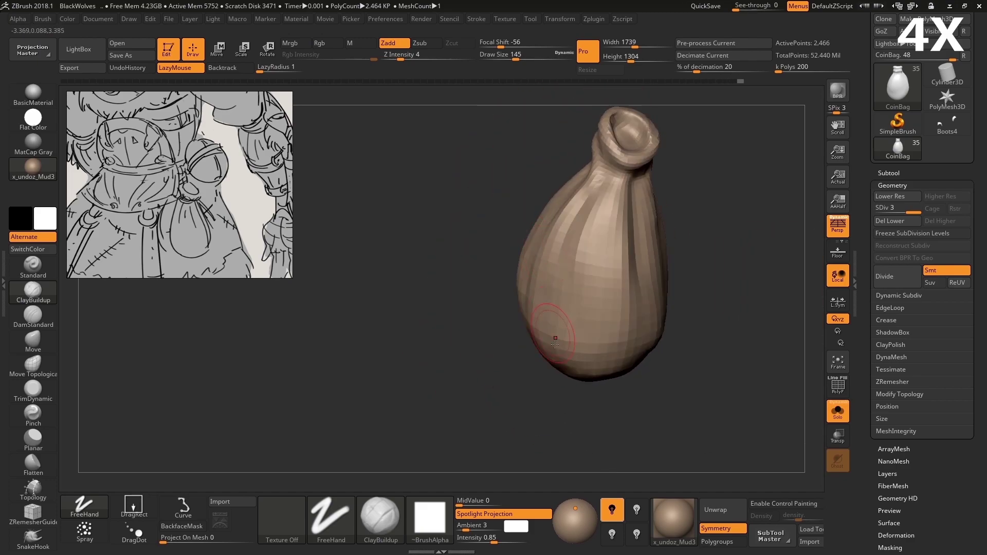
{"action": "right_click_drag", "start_coordinate": [587, 289], "coordinate": [672, 247]}
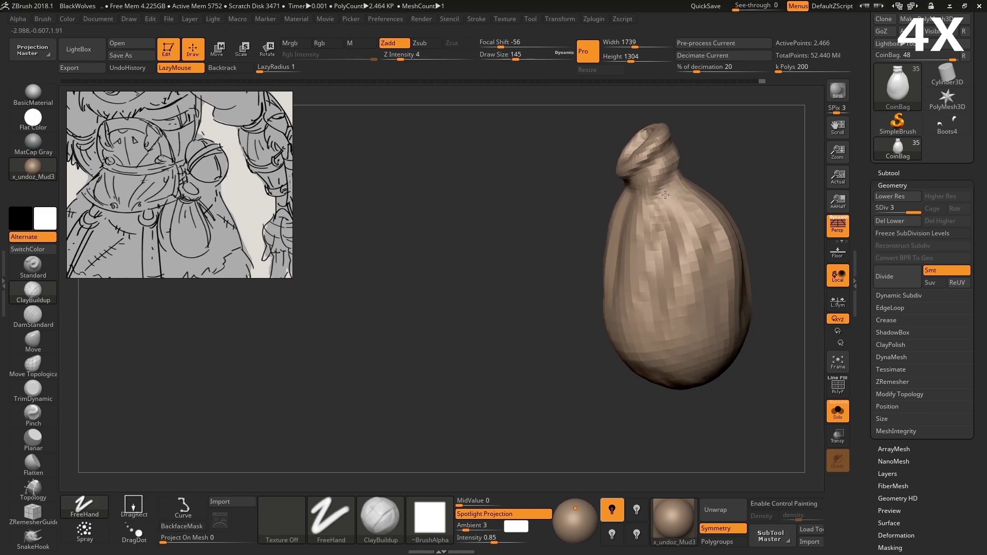
{"action": "mouse_move", "coordinate": [686, 342]}
{"action": "right_mouse_down"}
{"action": "mouse_move", "coordinate": [562, 198]}
{"action": "mouse_move", "coordinate": [551, 282]}
{"action": "mouse_move", "coordinate": [607, 263]}
{"action": "mouse_move", "coordinate": [506, 289]}
{"action": "right_mouse_up"}
{"action": "mouse_move", "coordinate": [596, 287]}
{"action": "right_mouse_down", "text": "ctrl"}
{"action": "mouse_move", "coordinate": [520, 286]}
{"action": "mouse_move", "coordinate": [540, 286]}
{"action": "mouse_move", "coordinate": [543, 236]}
{"action": "mouse_move", "coordinate": [570, 249]}
{"action": "mouse_move", "coordinate": [595, 262]}
{"action": "mouse_move", "coordinate": [609, 308]}
{"action": "mouse_move", "coordinate": [646, 347]}
{"action": "mouse_move", "coordinate": [585, 333]}
{"action": "mouse_move", "coordinate": [658, 332]}
{"action": "mouse_move", "coordinate": [483, 91]}
{"action": "right_mouse_up", "text": "ctrl"}
{"action": "left_click", "coordinate": [838, 411]}
Step: Switch to the Move brush and subdivide the coin bag to level 4
{"action": "key", "text": "b"}
{"action": "key", "text": "m"}
{"action": "key", "text": "v"}
{"action": "mouse_move", "coordinate": [664, 262]}
{"action": "right_mouse_down", "text": "ctrl"}
{"action": "mouse_move", "coordinate": [642, 308]}
{"action": "mouse_move", "coordinate": [669, 334]}
{"action": "mouse_move", "coordinate": [661, 359]}
{"action": "mouse_move", "coordinate": [537, 350]}
{"action": "right_mouse_up", "text": "ctrl"}
{"action": "key", "text": "ctrl+d"}
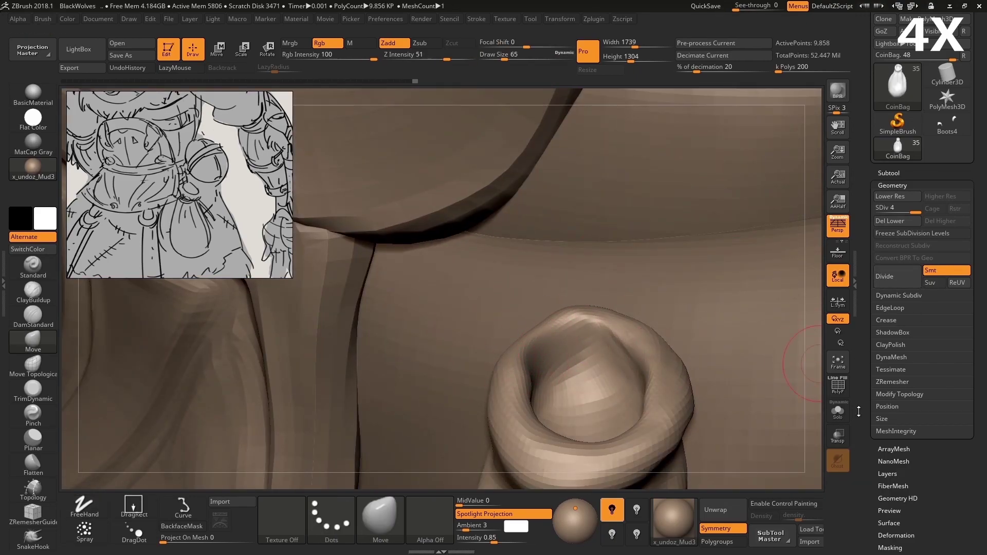
Step: Solo the coin bag and sculpt cloth folds down its body with ClayBuildup
{"action": "left_click", "coordinate": [837, 411]}
{"action": "key", "text": "b"}
{"action": "key", "text": "c"}
{"action": "key", "text": "b"}
{"action": "right_click_drag", "start_coordinate": [463, 411], "coordinate": [332, 451]}
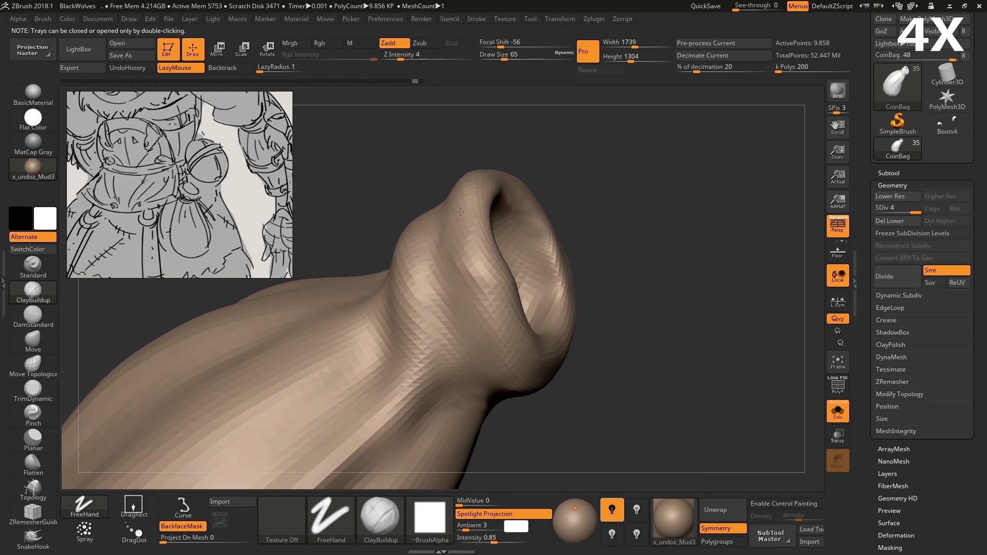
{"action": "mouse_move", "coordinate": [460, 213]}
{"action": "right_mouse_down"}
{"action": "mouse_move", "coordinate": [464, 247]}
{"action": "mouse_move", "coordinate": [502, 271]}
{"action": "mouse_move", "coordinate": [482, 252]}
{"action": "mouse_move", "coordinate": [471, 338]}
{"action": "mouse_move", "coordinate": [492, 400]}
{"action": "right_mouse_up"}
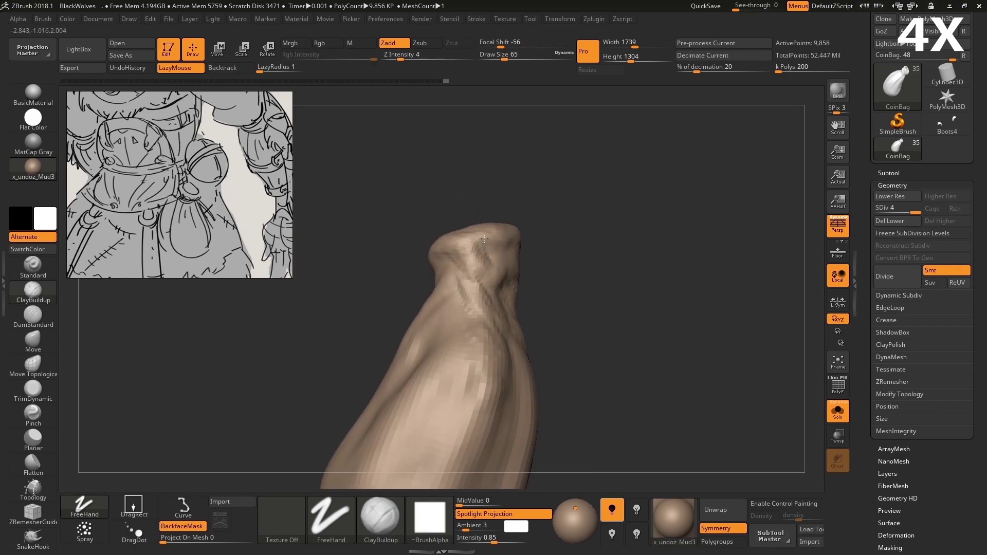
{"action": "right_click_drag", "start_coordinate": [484, 239], "coordinate": [374, 258]}
{"action": "right_click_drag", "start_coordinate": [431, 337], "coordinate": [398, 415], "text": "ctrl"}
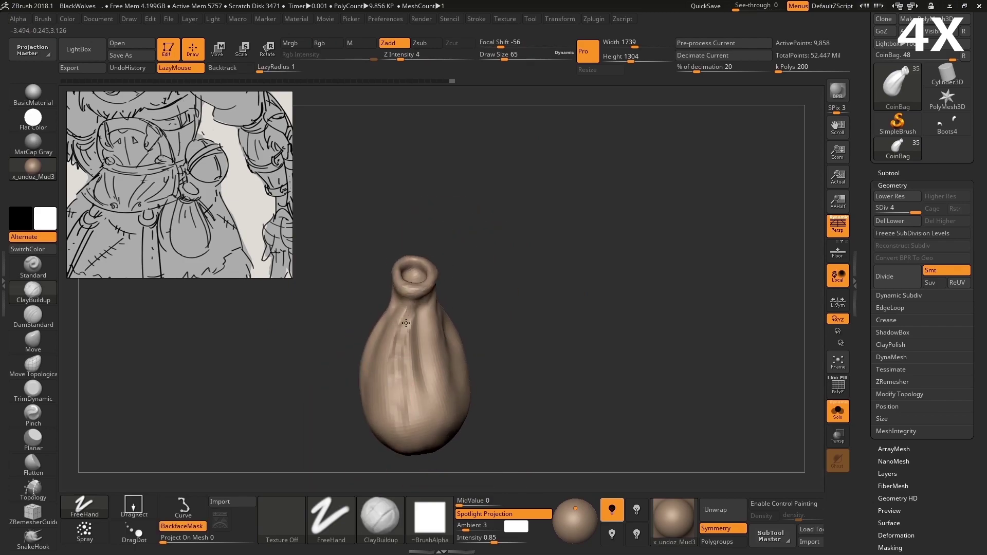
{"action": "mouse_move", "coordinate": [428, 367]}
{"action": "right_mouse_down"}
{"action": "mouse_move", "coordinate": [441, 324]}
{"action": "mouse_move", "coordinate": [447, 346]}
{"action": "mouse_move", "coordinate": [426, 428]}
{"action": "mouse_move", "coordinate": [412, 390]}
{"action": "mouse_move", "coordinate": [407, 451]}
{"action": "right_mouse_up"}
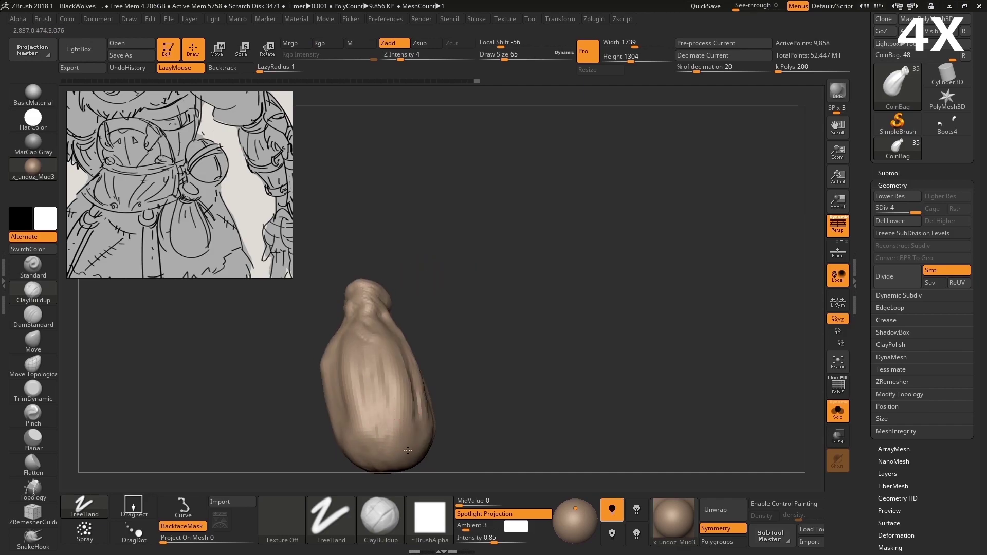
{"action": "right_click_drag", "start_coordinate": [370, 416], "coordinate": [364, 348]}
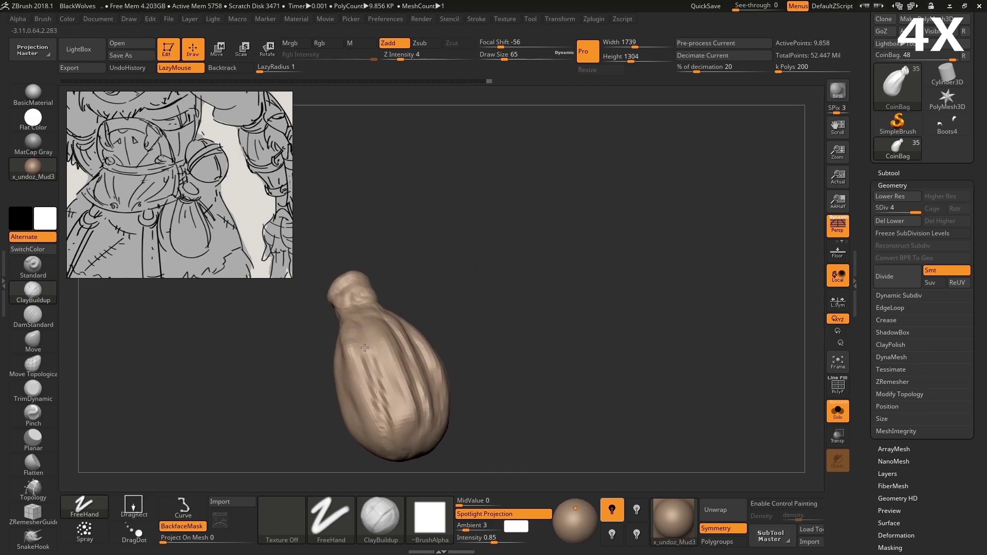
{"action": "mouse_move", "coordinate": [387, 387]}
{"action": "right_mouse_down"}
{"action": "mouse_move", "coordinate": [385, 347]}
{"action": "mouse_move", "coordinate": [399, 383]}
{"action": "right_mouse_up"}
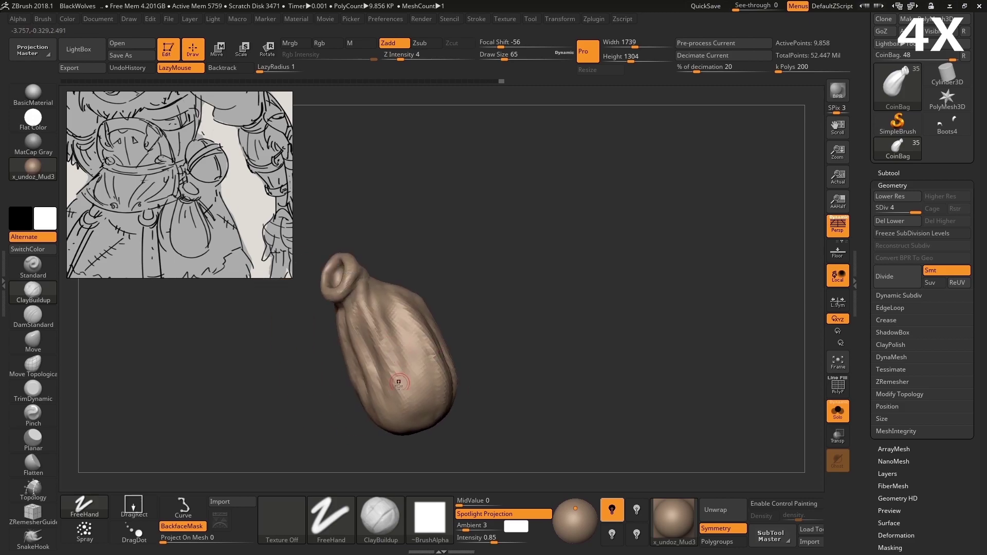
{"action": "mouse_move", "coordinate": [368, 289]}
{"action": "right_mouse_down"}
{"action": "mouse_move", "coordinate": [524, 392]}
{"action": "mouse_move", "coordinate": [479, 380]}
{"action": "mouse_move", "coordinate": [492, 342]}
{"action": "mouse_move", "coordinate": [484, 334]}
{"action": "right_mouse_up"}
Step: Go to the top subdivision level 6 and smooth the bag's surface
{"action": "key", "text": "d"}
{"action": "key", "text": "d"}
{"action": "mouse_move", "coordinate": [436, 371]}
{"action": "right_mouse_down"}
{"action": "mouse_move", "coordinate": [447, 400]}
{"action": "mouse_move", "coordinate": [442, 390]}
{"action": "mouse_move", "coordinate": [466, 361]}
{"action": "right_mouse_up"}
{"action": "key", "text": "shift+d"}
{"action": "key", "text": "shift+d"}
{"action": "key", "text": "d"}
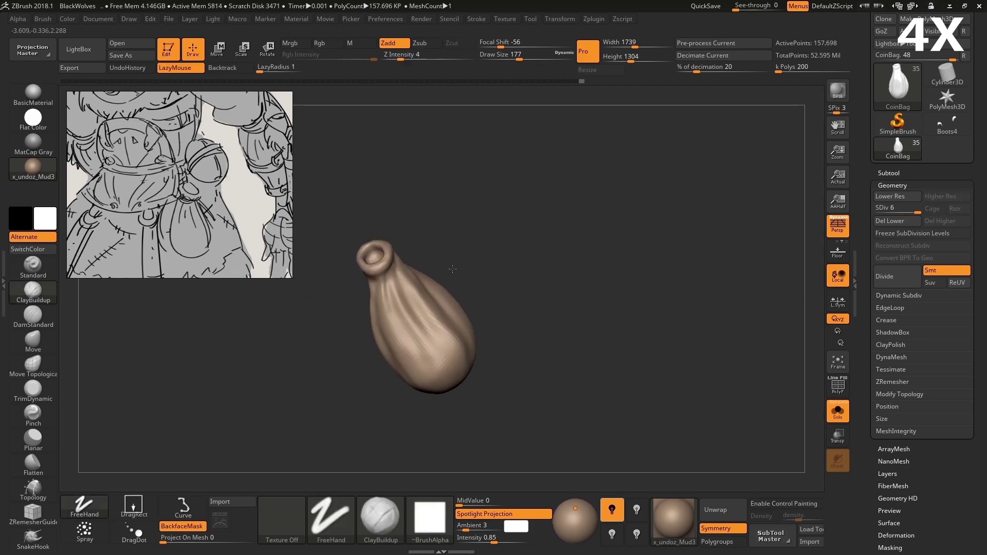
{"action": "mouse_move", "coordinate": [399, 292]}
{"action": "right_mouse_down"}
{"action": "mouse_move", "coordinate": [453, 329]}
{"action": "mouse_move", "coordinate": [516, 291]}
{"action": "mouse_move", "coordinate": [524, 196]}
{"action": "right_mouse_up"}
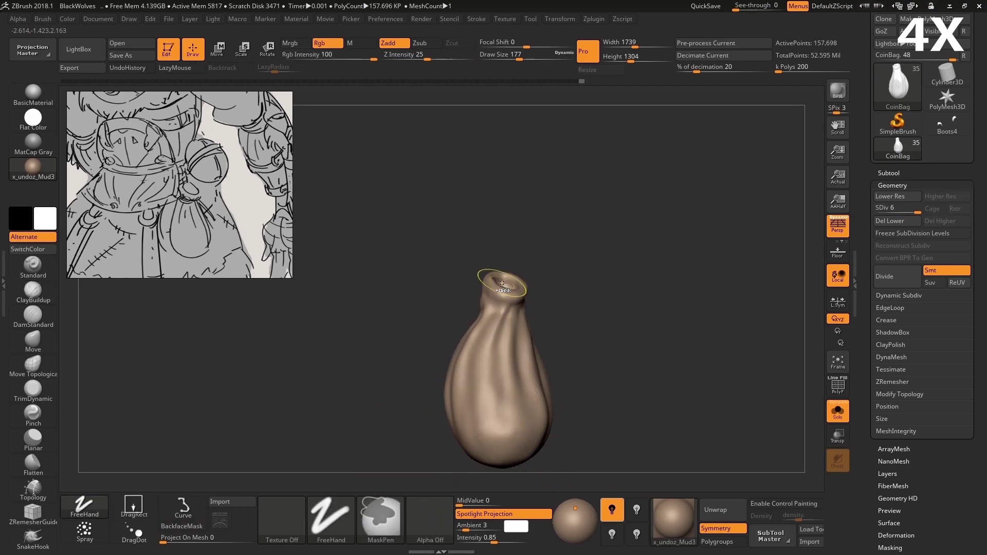
Step: Insert a ring mesh subtool and move it onto the coin bag's neck
{"action": "left_click", "coordinate": [889, 173]}
{"action": "left_click", "coordinate": [941, 477]}
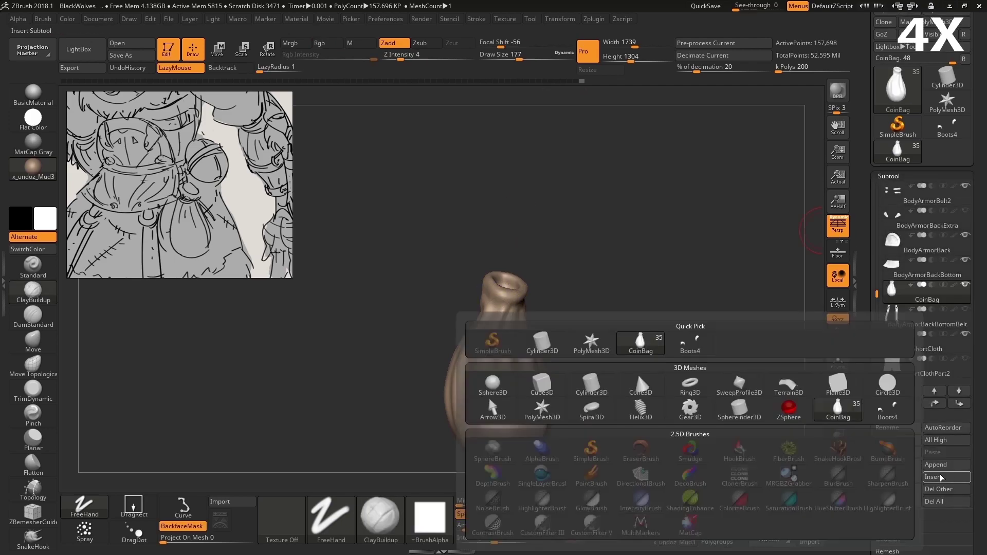
{"action": "left_click", "coordinate": [689, 384]}
{"action": "key", "text": "w"}
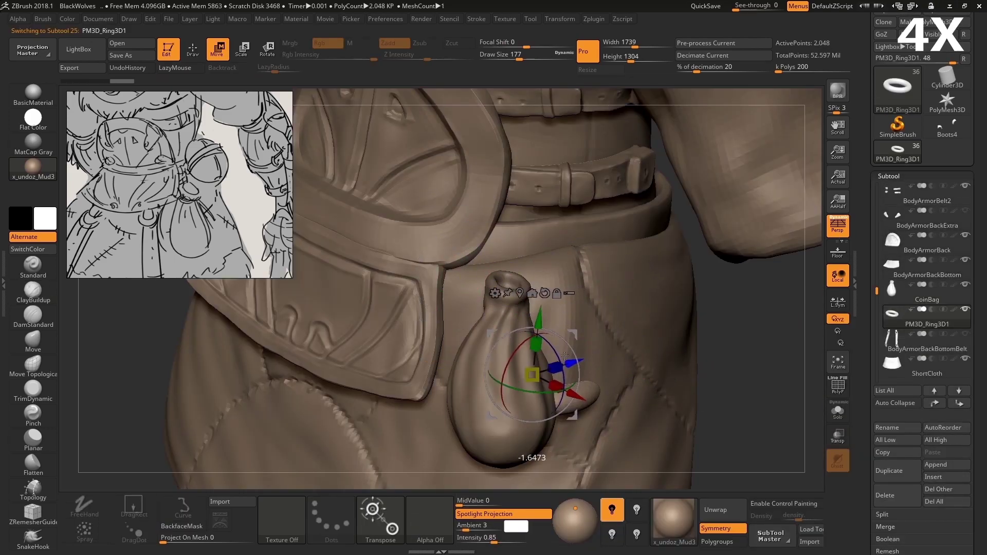
{"action": "left_click_drag", "start_coordinate": [532, 374], "coordinate": [512, 311]}
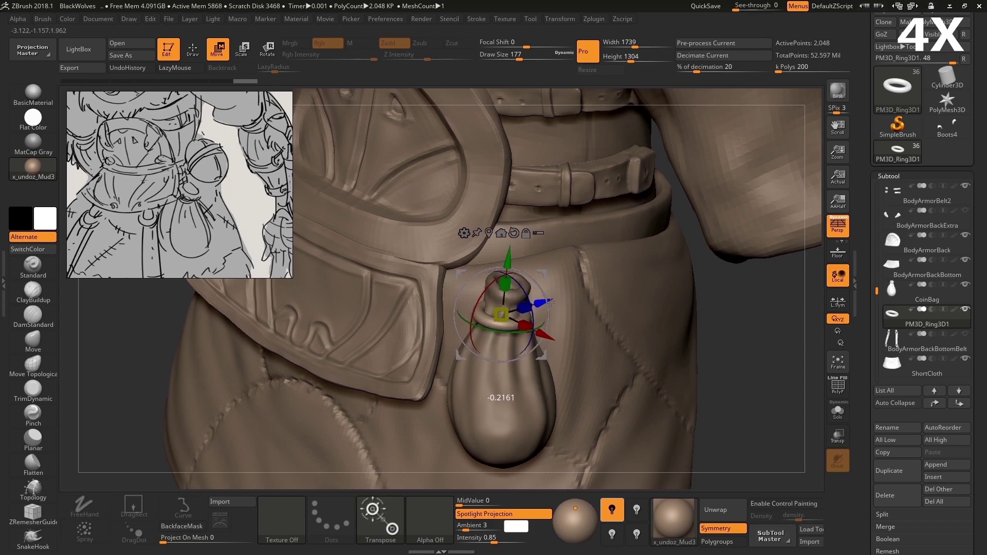
{"action": "mouse_move", "coordinate": [515, 263]}
{"action": "right_mouse_down"}
{"action": "mouse_move", "coordinate": [493, 246]}
{"action": "mouse_move", "coordinate": [491, 278]}
{"action": "right_mouse_up"}
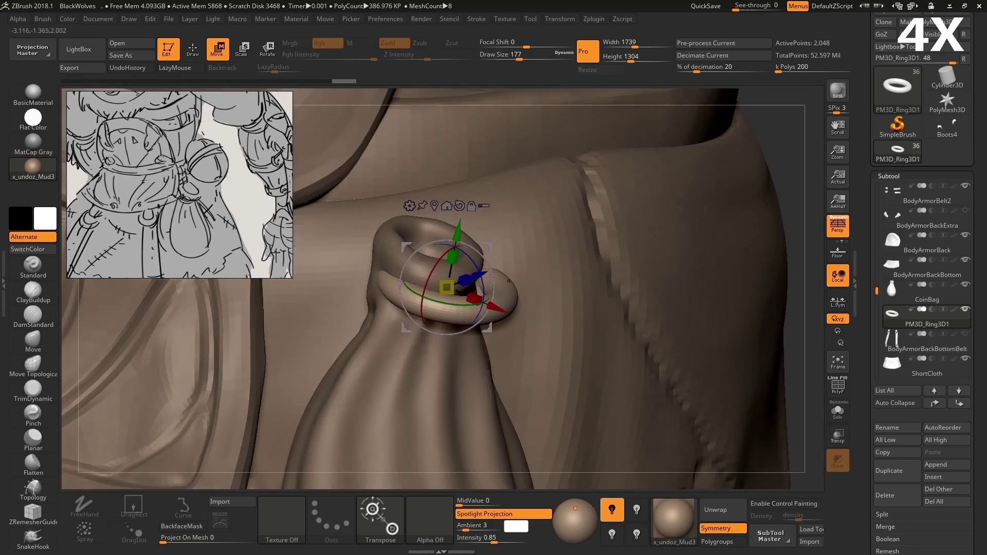
{"action": "left_click_drag", "start_coordinate": [443, 226], "coordinate": [442, 234]}
{"action": "right_click_drag", "start_coordinate": [442, 234], "coordinate": [452, 254]}
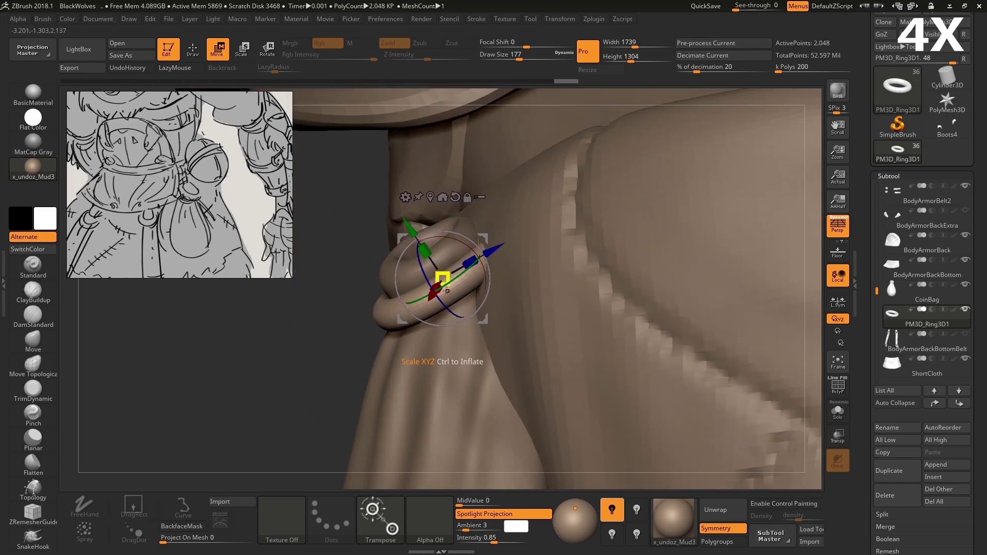
{"action": "mouse_move", "coordinate": [447, 291]}
{"action": "right_mouse_down"}
{"action": "mouse_move", "coordinate": [375, 283]}
{"action": "mouse_move", "coordinate": [550, 360]}
{"action": "mouse_move", "coordinate": [514, 257]}
{"action": "mouse_move", "coordinate": [540, 239]}
{"action": "right_mouse_up"}
Step: Return to ClayBuildup sculpting, select CoinBag, then make PM3D_Ring3D1 the active subtool
{"action": "key", "text": "q"}
{"action": "key", "text": "b"}
{"action": "key", "text": "c"}
{"action": "key", "text": "b"}
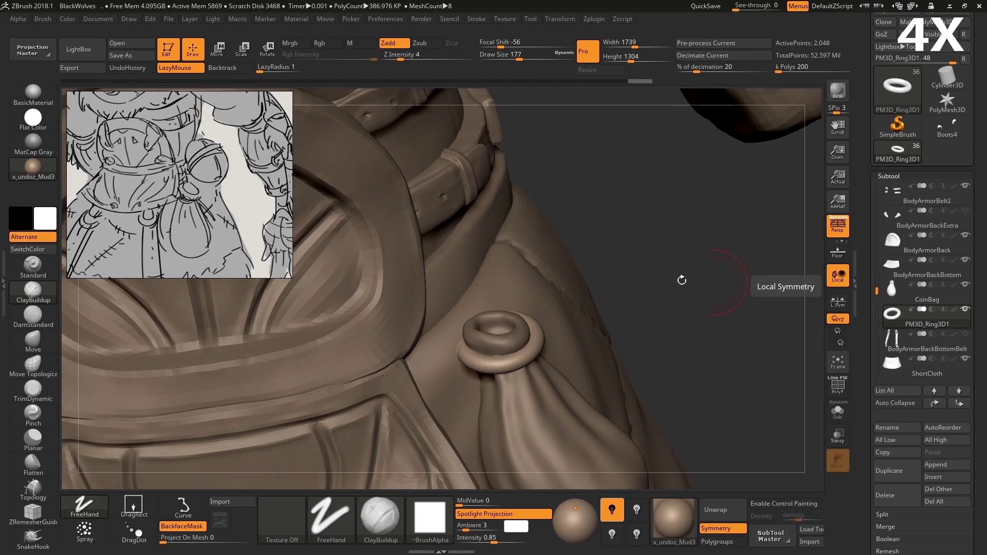
{"action": "right_click_drag", "start_coordinate": [683, 279], "coordinate": [566, 318]}
{"action": "left_click", "coordinate": [514, 360], "text": "alt"}
{"action": "mouse_move", "coordinate": [574, 259]}
{"action": "right_mouse_down"}
{"action": "mouse_move", "coordinate": [534, 394]}
{"action": "mouse_move", "coordinate": [583, 332]}
{"action": "right_mouse_up"}
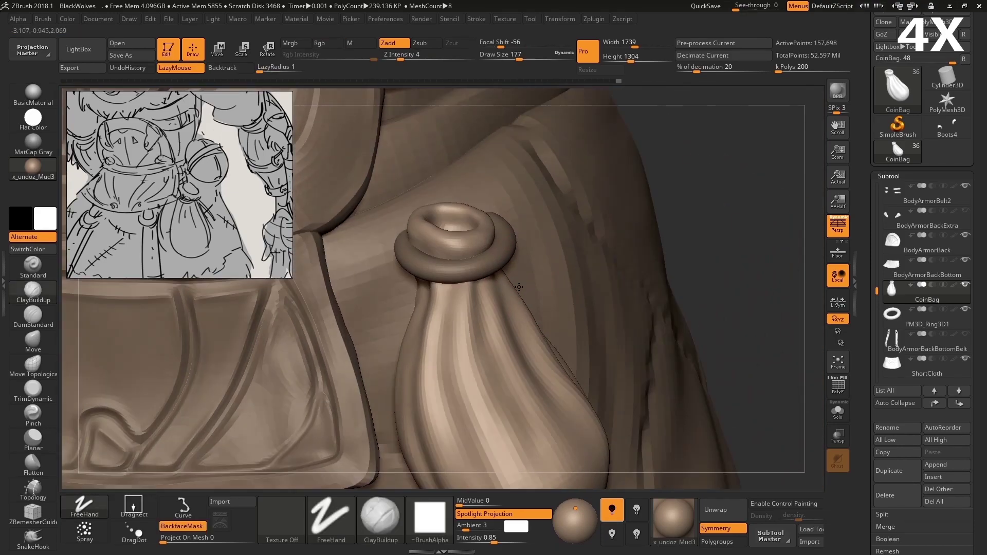
{"action": "left_click", "coordinate": [892, 314]}
{"action": "left_click_drag", "start_coordinate": [876, 301], "coordinate": [876, 183]}
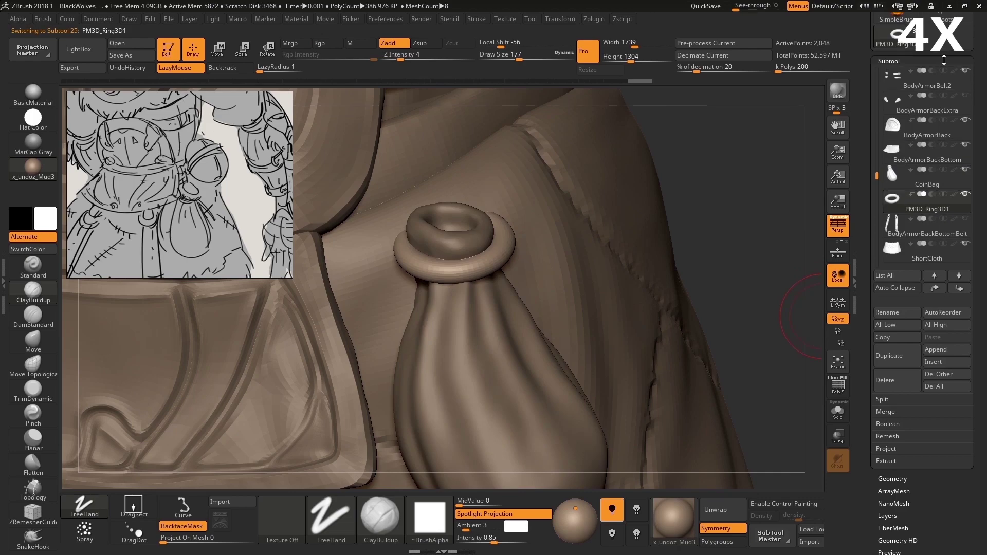
Step: Enable DynaMesh on the ring and Solo it
{"action": "left_click", "coordinate": [896, 212]}
{"action": "left_click", "coordinate": [895, 244]}
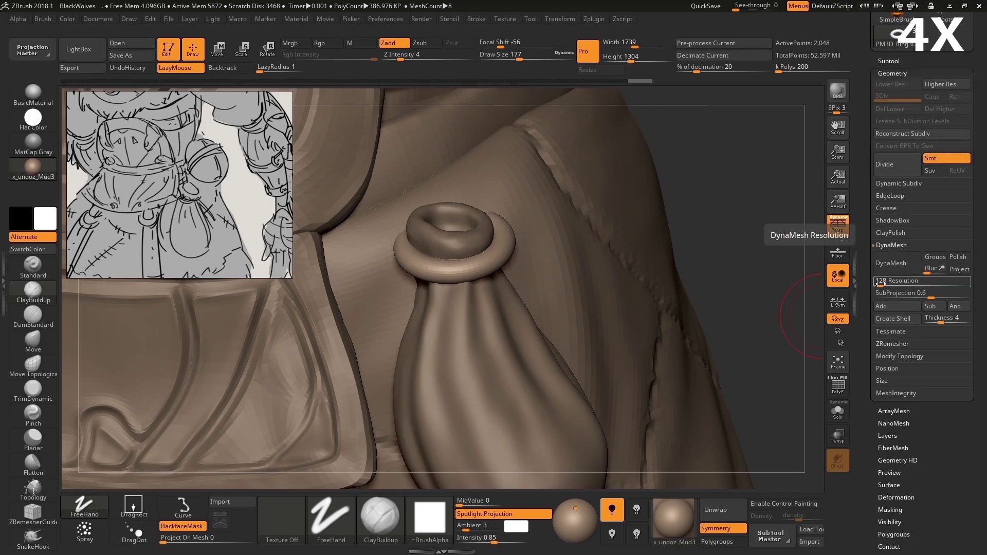
{"action": "left_click", "coordinate": [905, 262]}
{"action": "left_click", "coordinate": [837, 411]}
{"action": "left_click_drag", "start_coordinate": [540, 195], "coordinate": [566, 218]}
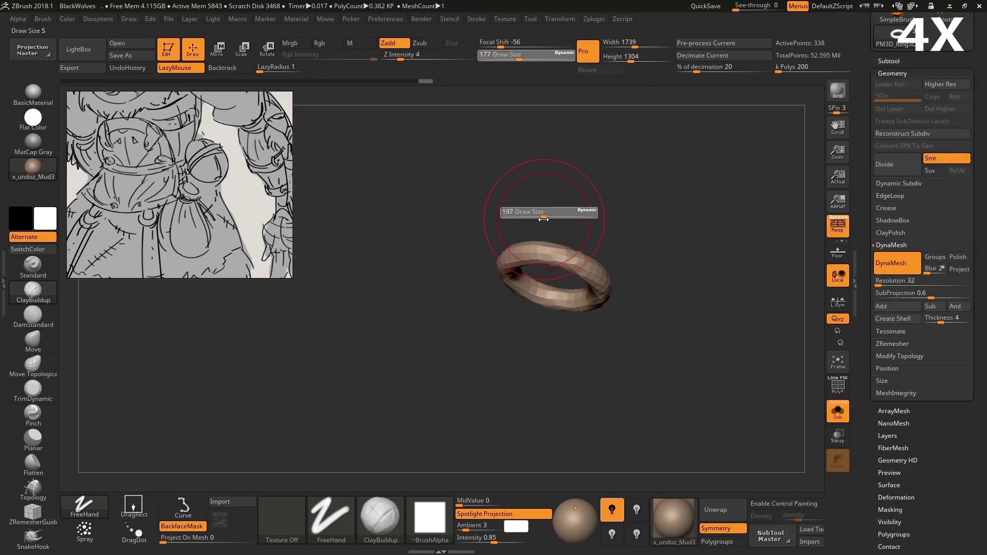
Step: Mask the ring and pull its top up into a spike with the Move brush at size 197
{"action": "key", "text": "b"}
{"action": "key", "text": "m"}
{"action": "key", "text": "v"}
{"action": "left_click_drag", "start_coordinate": [547, 251], "coordinate": [555, 253]}
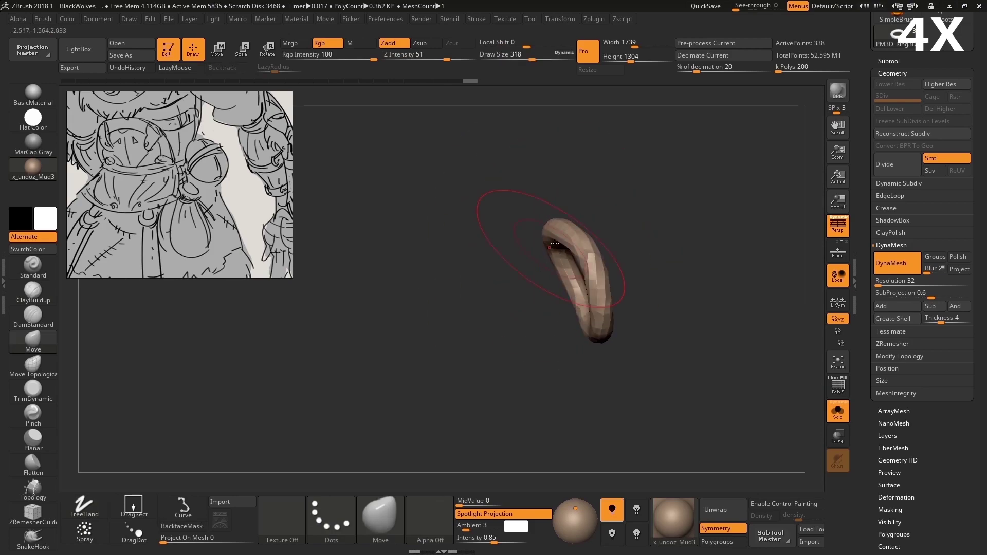
{"action": "key", "text": "ctrl"}
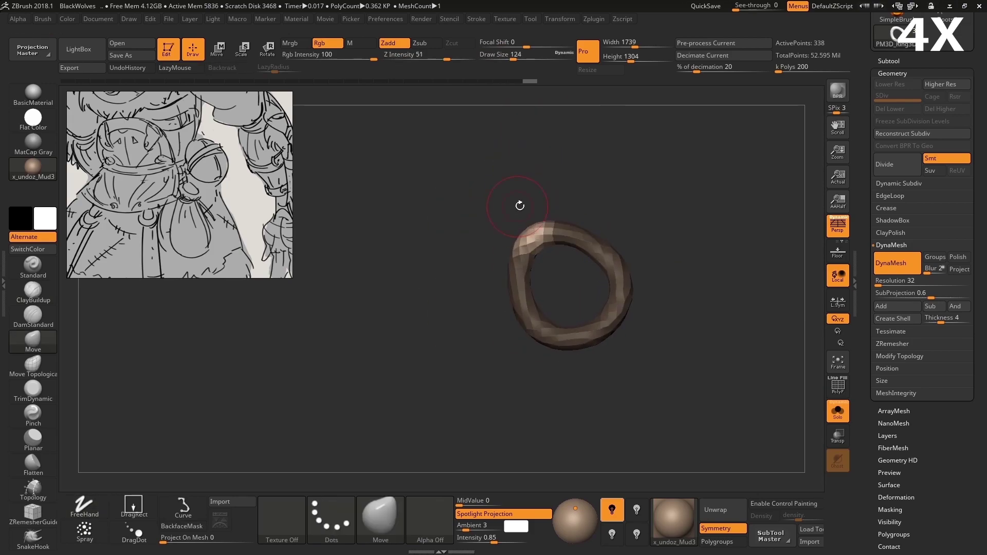
{"action": "left_click_drag", "start_coordinate": [542, 255], "coordinate": [493, 185]}
{"action": "left_click_drag", "start_coordinate": [546, 148], "coordinate": [577, 218]}
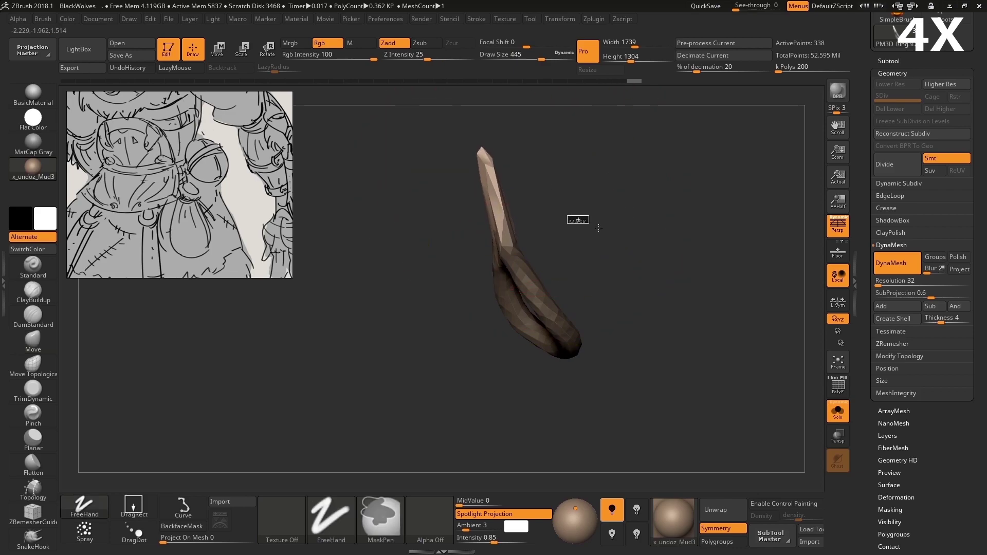
{"action": "key", "text": "s"}
{"action": "left_click_drag", "start_coordinate": [487, 150], "coordinate": [495, 235]}
{"action": "left_click_drag", "start_coordinate": [467, 101], "coordinate": [514, 155]}
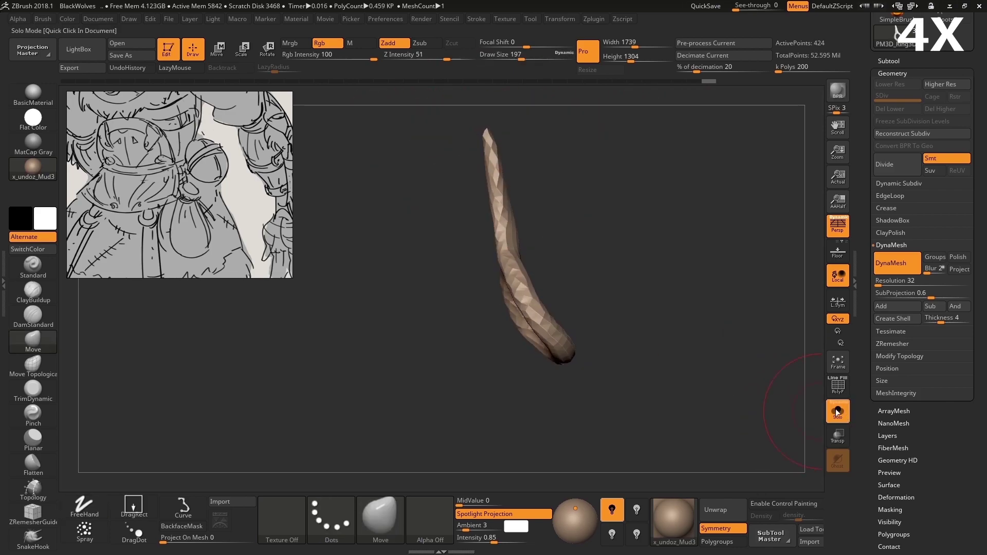
{"action": "left_click", "coordinate": [838, 412]}
Step: Keep bending the pulled spike into a curving strand with the Move brush
{"action": "key", "text": "s"}
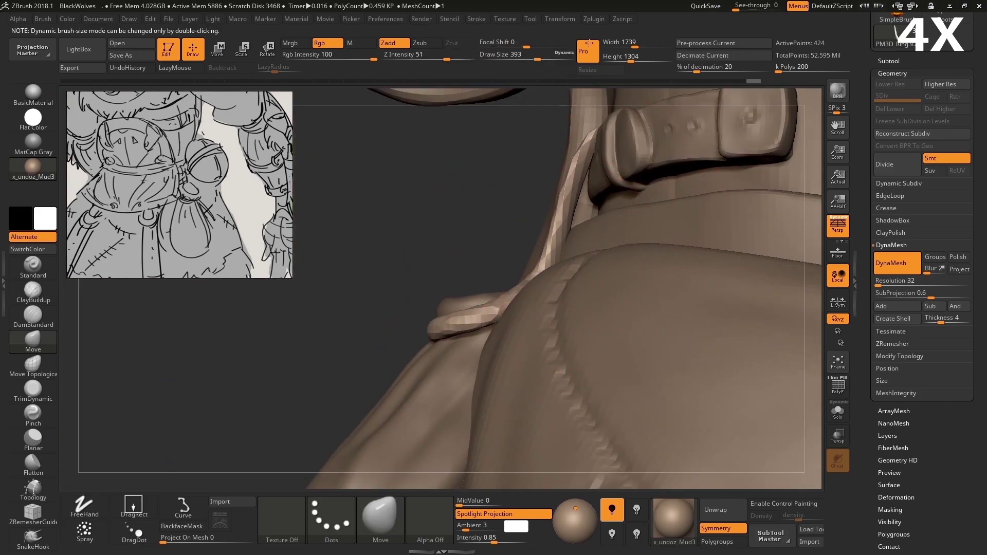
{"action": "left_click_drag", "start_coordinate": [594, 216], "coordinate": [526, 215]}
{"action": "key", "text": "b"}
{"action": "type", "text": "cb"}
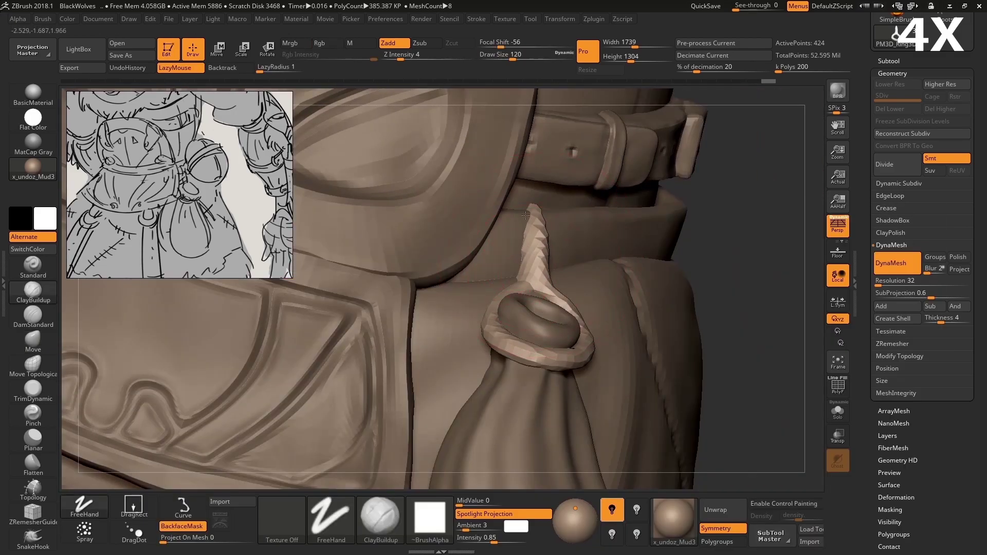
{"action": "type", "text": "104"}
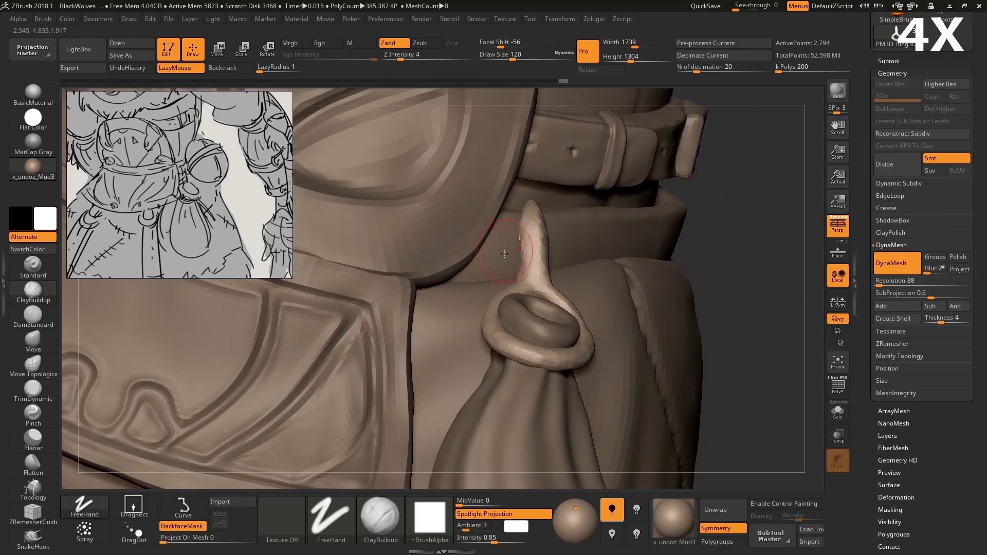
{"action": "type", "text": "bmv"}
{"action": "left_click_drag", "start_coordinate": [504, 253], "coordinate": [554, 298]}
{"action": "key", "text": "s"}
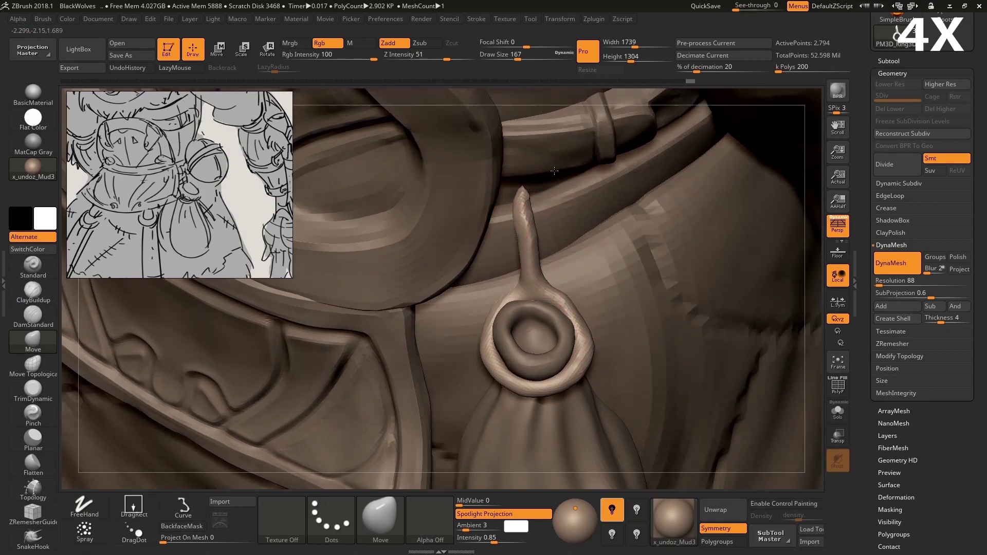
{"action": "right_click_drag", "start_coordinate": [529, 240], "coordinate": [502, 275]}
Step: Isolate the strand and re-DynaMesh it at resolution 88 for a smoother surface
{"action": "key", "text": "alt+s"}
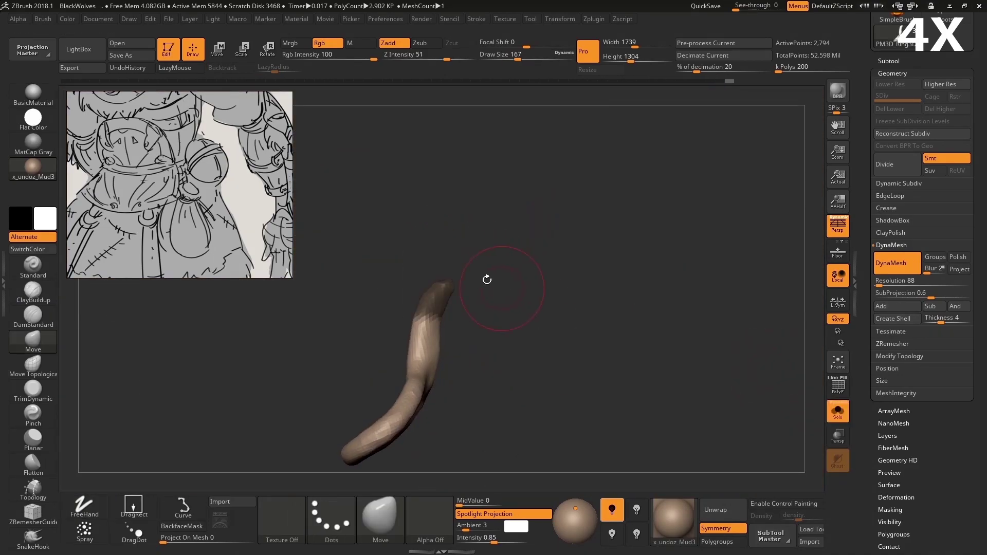
{"action": "key", "text": "s"}
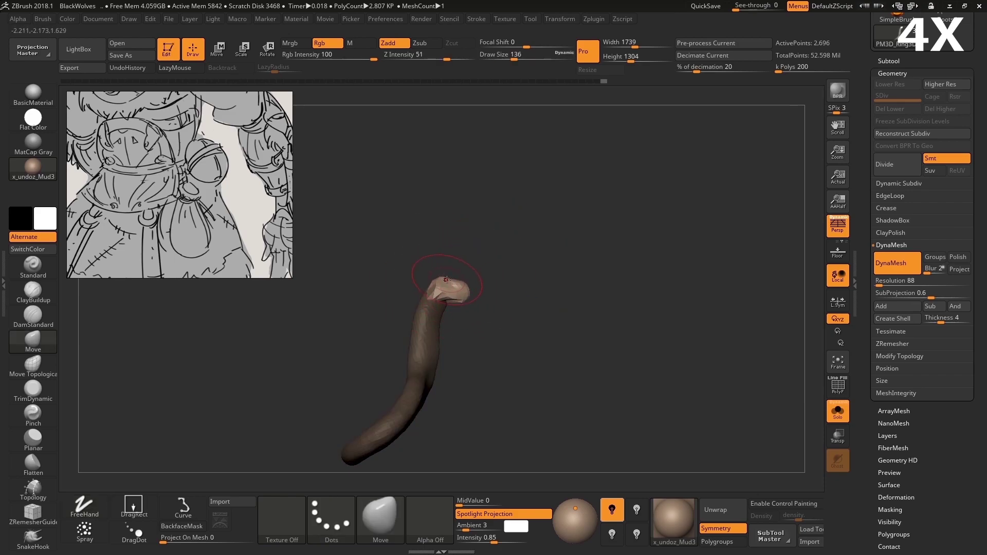
{"action": "left_click_drag", "start_coordinate": [476, 290], "coordinate": [476, 304], "text": "ctrl"}
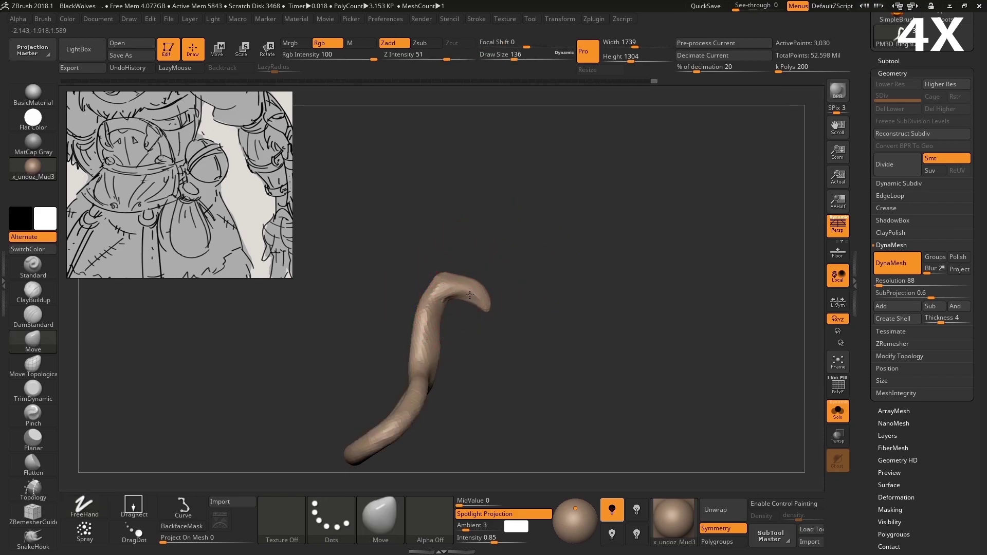
{"action": "key", "text": "b"}
{"action": "key", "text": "c"}
{"action": "key", "text": "b"}
{"action": "right_click_drag", "start_coordinate": [471, 295], "coordinate": [442, 311], "text": "ctrl"}
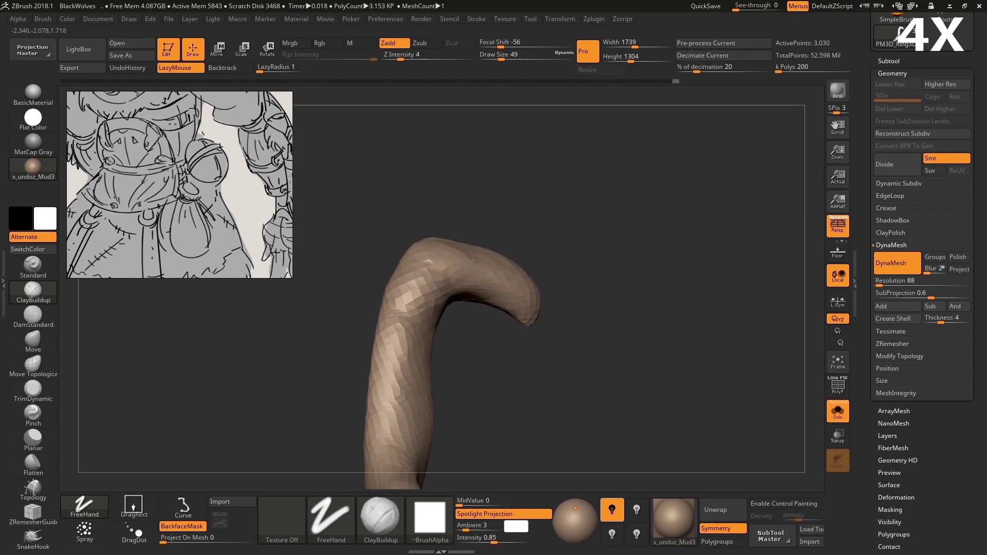
Step: Carve the rope strand with the DamStandard brush
{"action": "mouse_move", "coordinate": [474, 259]}
{"action": "right_mouse_down"}
{"action": "mouse_move", "coordinate": [454, 303]}
{"action": "mouse_move", "coordinate": [545, 234]}
{"action": "right_mouse_up"}
{"action": "key", "text": "b"}
{"action": "key", "text": "d"}
{"action": "key", "text": "s"}
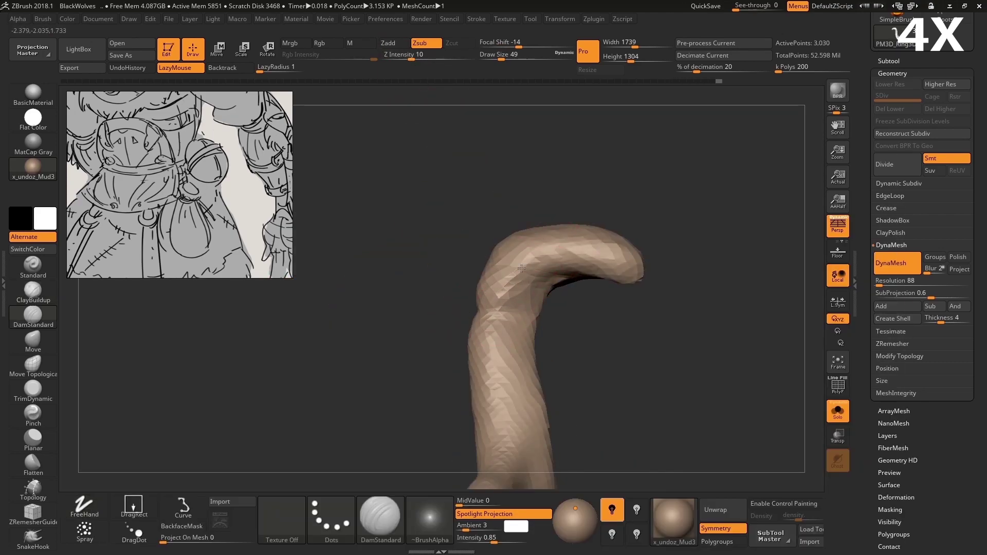
{"action": "right_click_drag", "start_coordinate": [633, 266], "coordinate": [517, 291]}
{"action": "right_click_drag", "start_coordinate": [458, 239], "coordinate": [464, 267]}
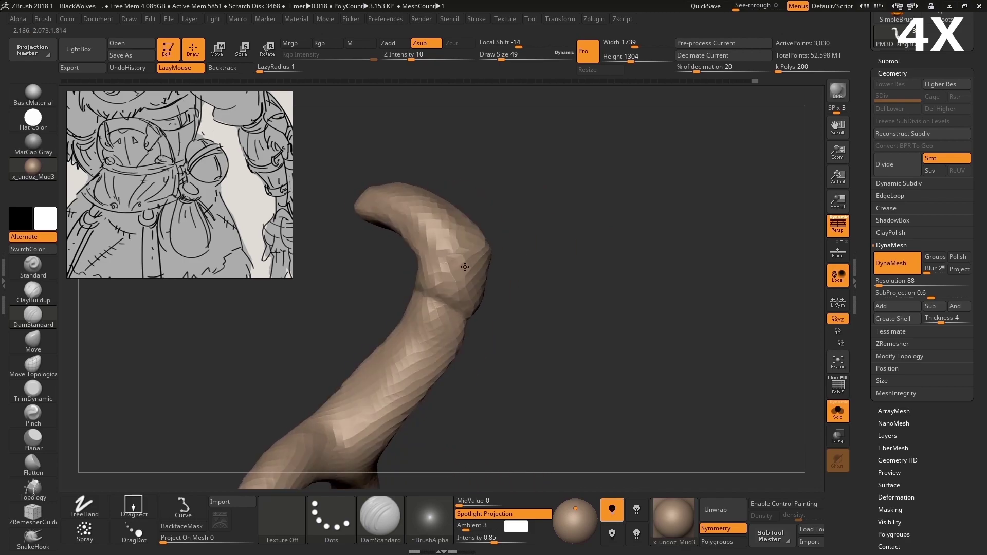
Step: Shape the strand's tip into a hook with the TrimDynamic and Pinch brushes
{"action": "left_click", "coordinate": [48, 391]}
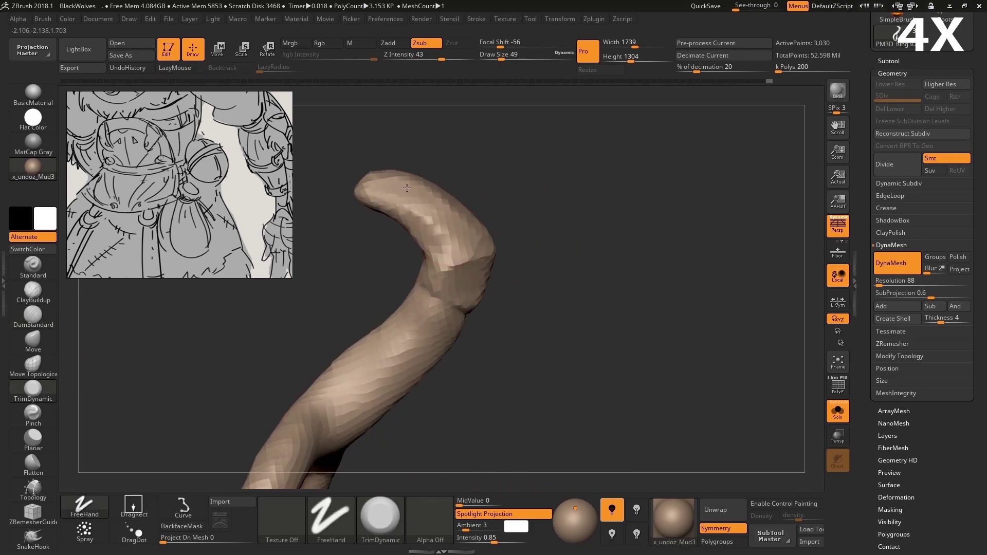
{"action": "right_click_drag", "start_coordinate": [407, 188], "coordinate": [359, 336]}
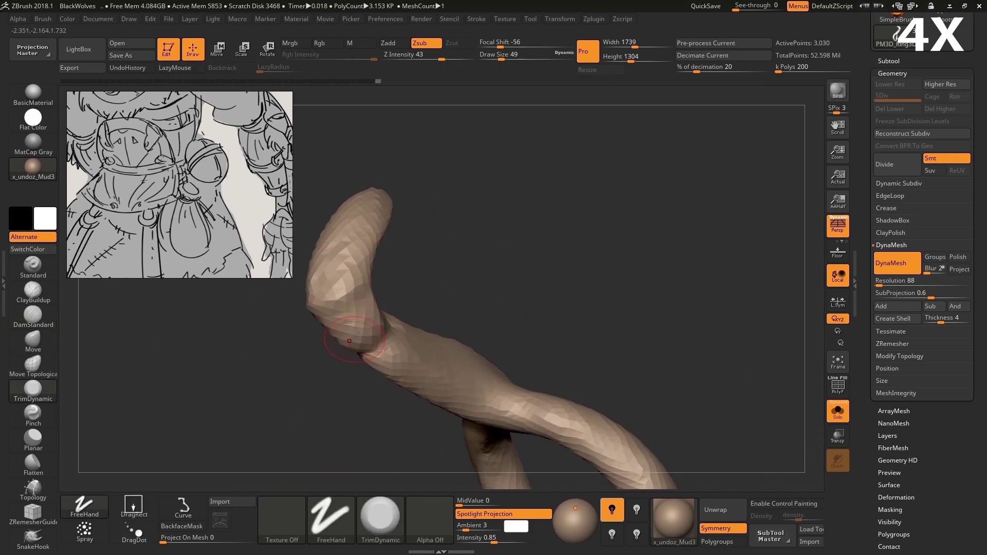
{"action": "right_click_drag", "start_coordinate": [373, 203], "coordinate": [360, 285]}
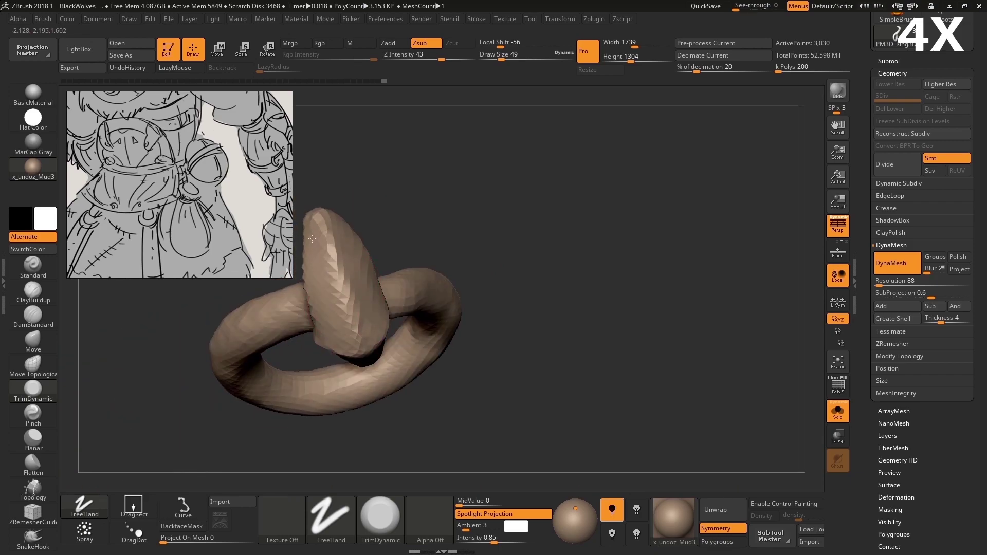
{"action": "right_click_drag", "start_coordinate": [312, 238], "coordinate": [315, 315]}
{"action": "key", "text": "b"}
{"action": "key", "text": "p"}
{"action": "key", "text": "i"}
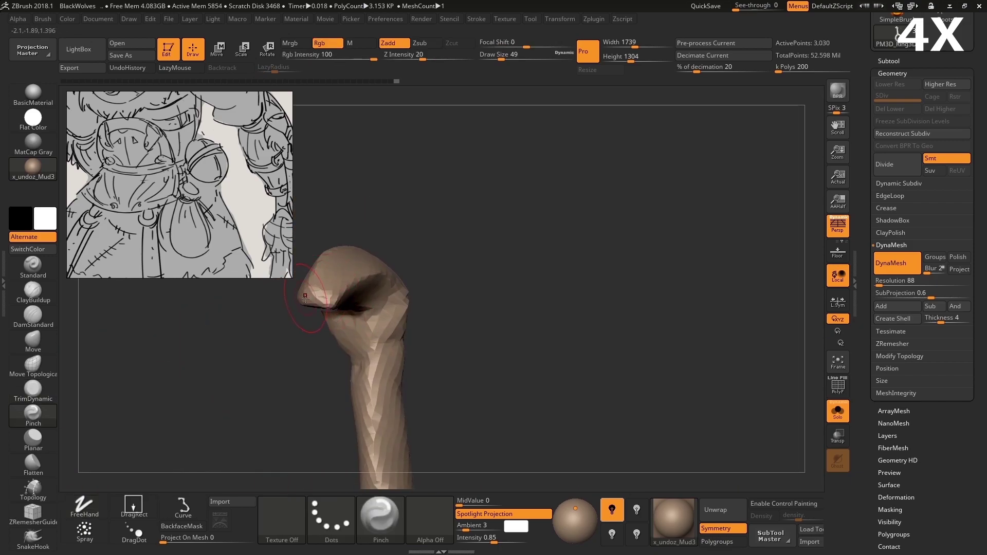
{"action": "mouse_move", "coordinate": [328, 303]}
{"action": "right_mouse_down"}
{"action": "mouse_move", "coordinate": [434, 297]}
{"action": "mouse_move", "coordinate": [443, 319]}
{"action": "mouse_move", "coordinate": [423, 319]}
{"action": "right_mouse_up"}
Step: Round out the hook with ClayBuildup and bring back the full character
{"action": "key", "text": "b"}
{"action": "key", "text": "c"}
{"action": "key", "text": "b"}
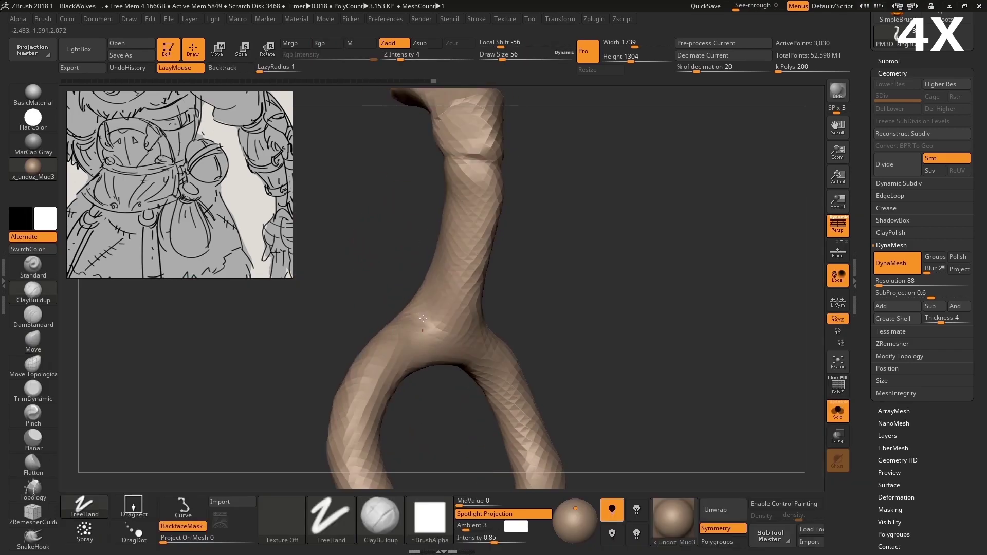
{"action": "mouse_move", "coordinate": [492, 337]}
{"action": "right_mouse_down"}
{"action": "mouse_move", "coordinate": [478, 334]}
{"action": "mouse_move", "coordinate": [491, 327]}
{"action": "mouse_move", "coordinate": [464, 341]}
{"action": "mouse_move", "coordinate": [549, 297]}
{"action": "mouse_move", "coordinate": [549, 307]}
{"action": "right_mouse_up"}
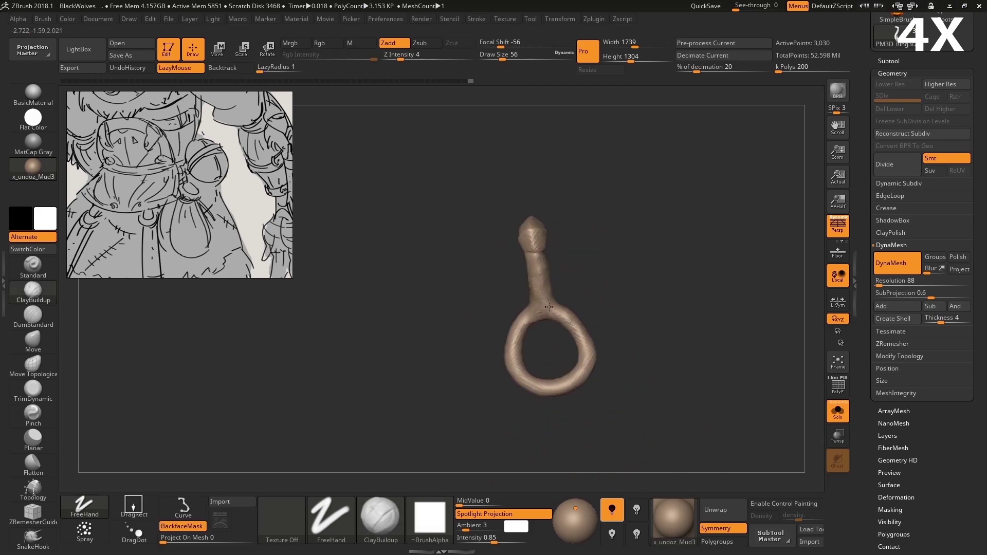
{"action": "left_click", "coordinate": [838, 411]}
Step: Drag the strand against the bag toward the belt with a Move brush of size 158
{"action": "key", "text": "d"}
{"action": "key", "text": "d"}
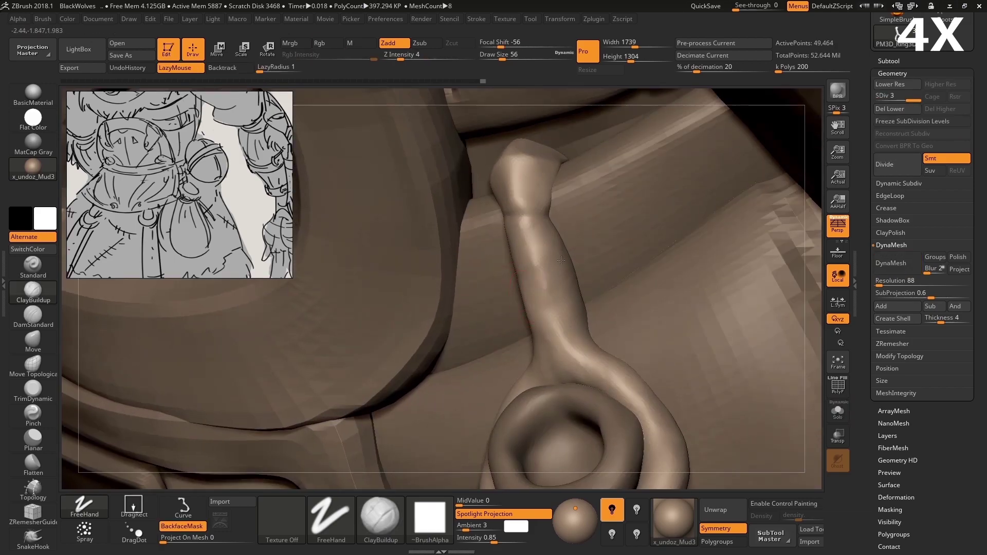
{"action": "mouse_move", "coordinate": [561, 260]}
{"action": "right_mouse_down"}
{"action": "mouse_move", "coordinate": [510, 298]}
{"action": "mouse_move", "coordinate": [574, 268]}
{"action": "mouse_move", "coordinate": [529, 329]}
{"action": "mouse_move", "coordinate": [528, 320]}
{"action": "mouse_move", "coordinate": [569, 355]}
{"action": "mouse_move", "coordinate": [522, 317]}
{"action": "mouse_move", "coordinate": [459, 400]}
{"action": "right_mouse_up"}
{"action": "key", "text": "b"}
{"action": "key", "text": "m"}
{"action": "key", "text": "v"}
{"action": "key", "text": "s"}
{"action": "left_click_drag", "start_coordinate": [506, 341], "coordinate": [489, 341]}
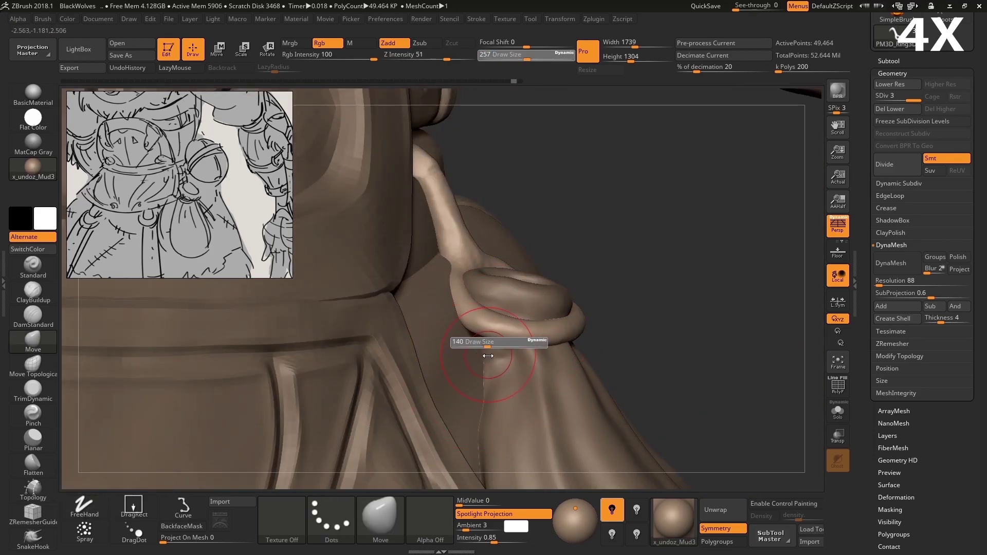
{"action": "right_click_drag", "start_coordinate": [488, 349], "coordinate": [488, 363]}
{"action": "key", "text": "alt+Tab"}
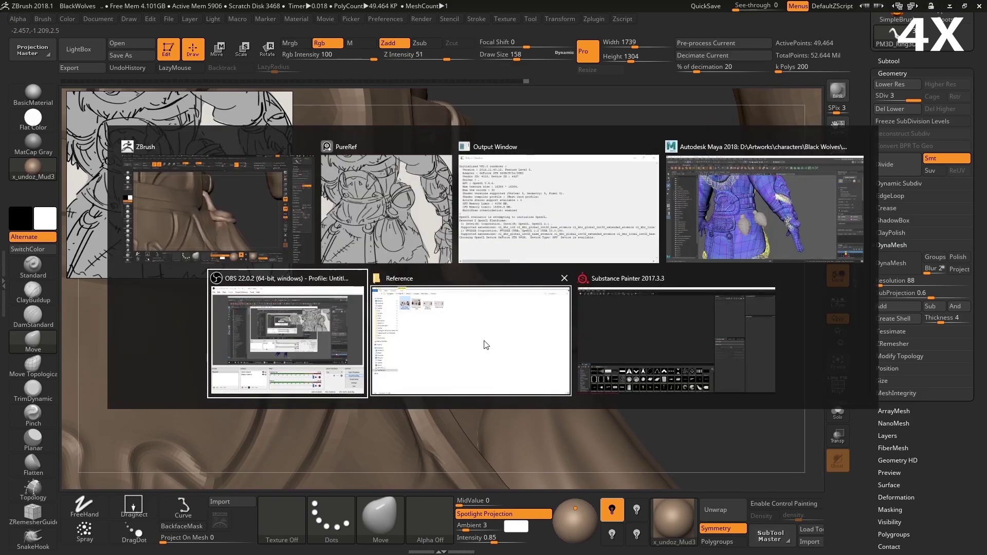
{"action": "key", "text": "alt+Tab"}
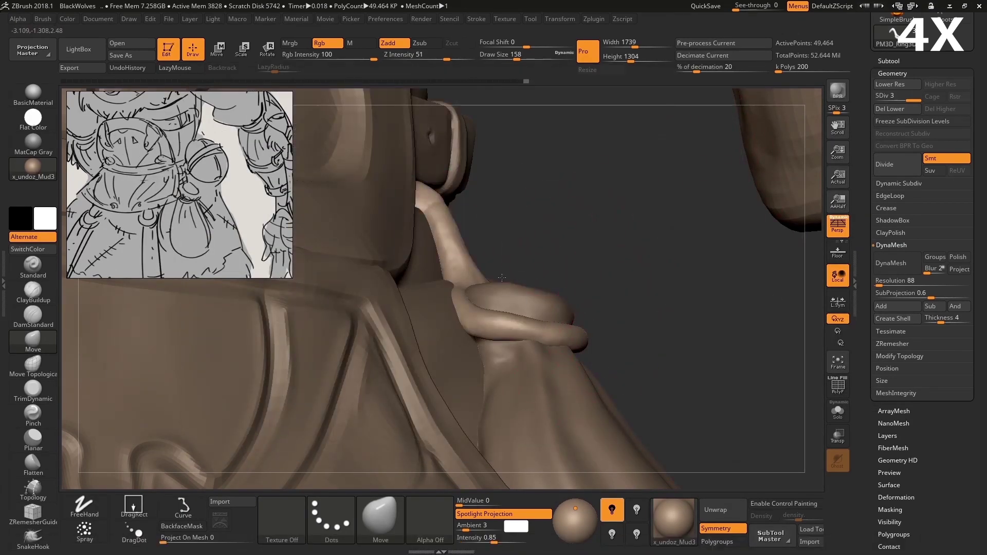
{"action": "mouse_move", "coordinate": [501, 278]}
{"action": "right_mouse_down"}
{"action": "mouse_move", "coordinate": [514, 288]}
{"action": "mouse_move", "coordinate": [502, 270]}
{"action": "right_mouse_up"}
Step: Carve diagonal rope grooves around the ring loop with DamStandard at size 136
{"action": "key", "text": "b"}
{"action": "key", "text": "d"}
{"action": "key", "text": "s"}
{"action": "key", "text": "s"}
{"action": "left_click_drag", "start_coordinate": [514, 271], "coordinate": [502, 270]}
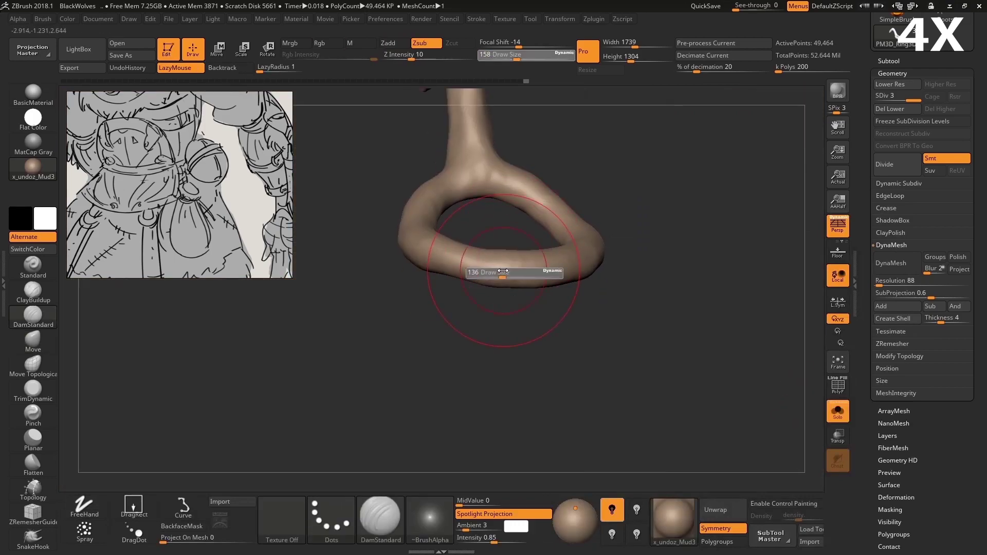
{"action": "mouse_move", "coordinate": [502, 271]}
{"action": "right_mouse_down", "text": "alt"}
{"action": "mouse_move", "coordinate": [503, 300]}
{"action": "mouse_move", "coordinate": [442, 278]}
{"action": "right_mouse_up", "text": "alt"}
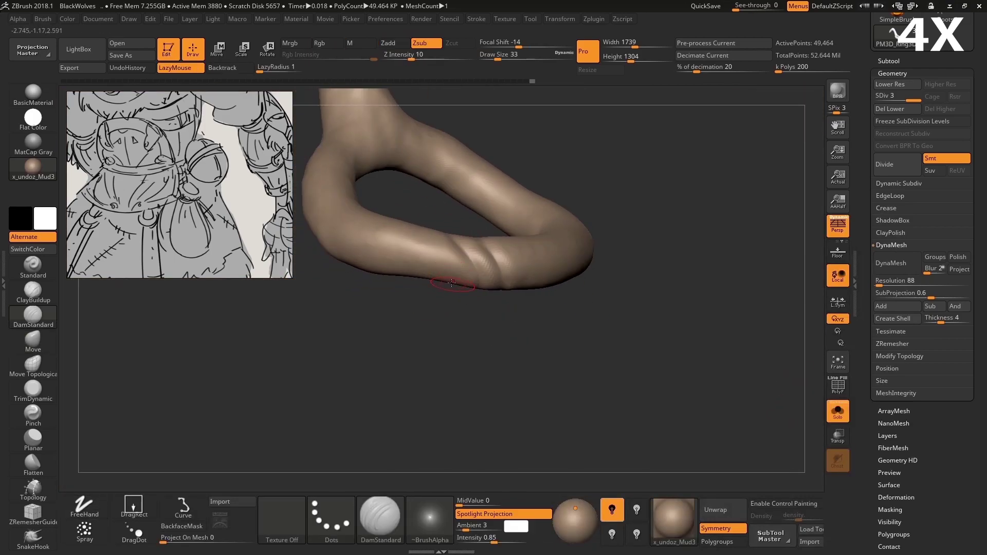
{"action": "mouse_move", "coordinate": [453, 244]}
{"action": "left_mouse_down"}
{"action": "mouse_move", "coordinate": [448, 273]}
{"action": "mouse_move", "coordinate": [429, 278]}
{"action": "left_mouse_up"}
{"action": "mouse_move", "coordinate": [430, 278]}
{"action": "right_mouse_down"}
{"action": "mouse_move", "coordinate": [441, 276]}
{"action": "mouse_move", "coordinate": [419, 270]}
{"action": "mouse_move", "coordinate": [413, 292]}
{"action": "right_mouse_up"}
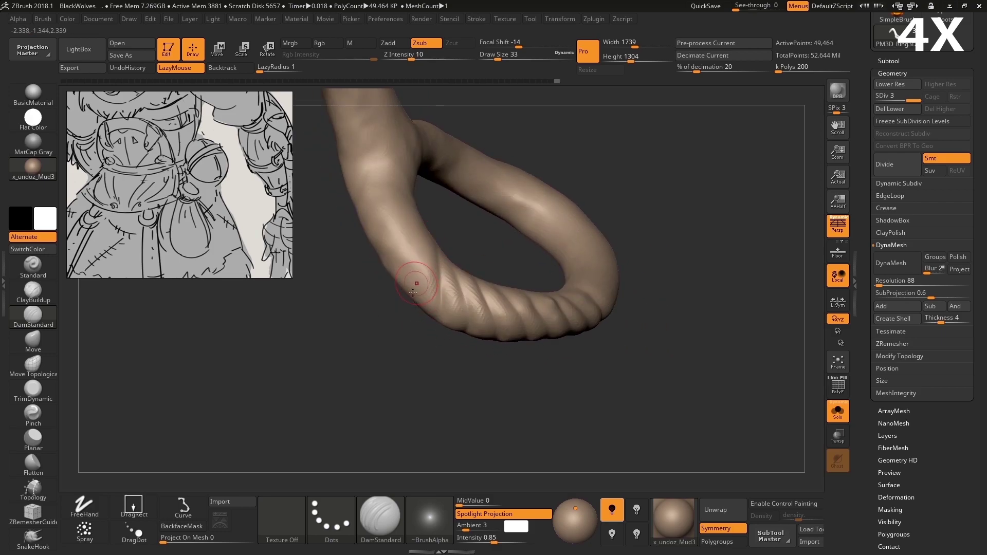
{"action": "mouse_move", "coordinate": [420, 216]}
{"action": "right_mouse_down"}
{"action": "mouse_move", "coordinate": [447, 272]}
{"action": "mouse_move", "coordinate": [376, 272]}
{"action": "right_mouse_up"}
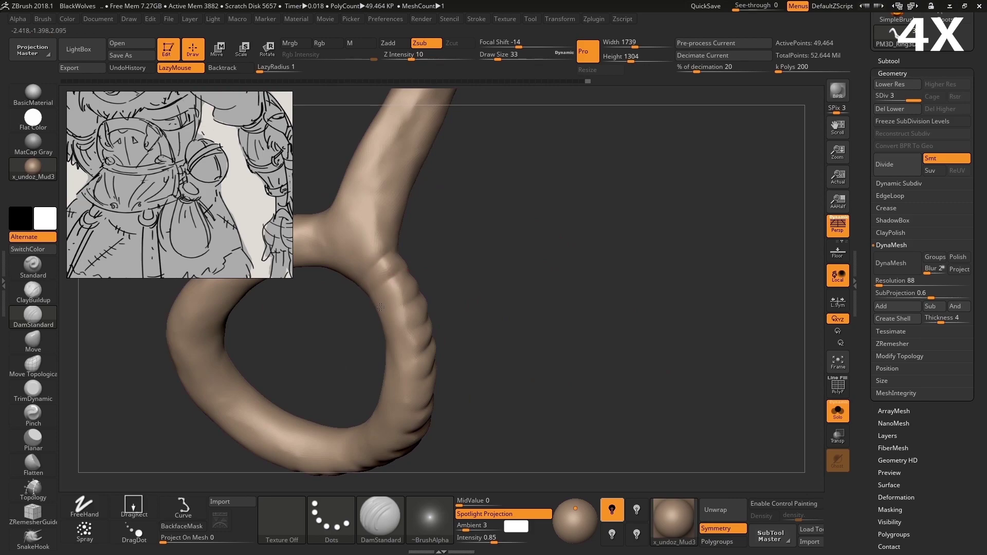
{"action": "mouse_move", "coordinate": [373, 345]}
{"action": "right_mouse_down"}
{"action": "mouse_move", "coordinate": [408, 352]}
{"action": "mouse_move", "coordinate": [382, 420]}
{"action": "right_mouse_up"}
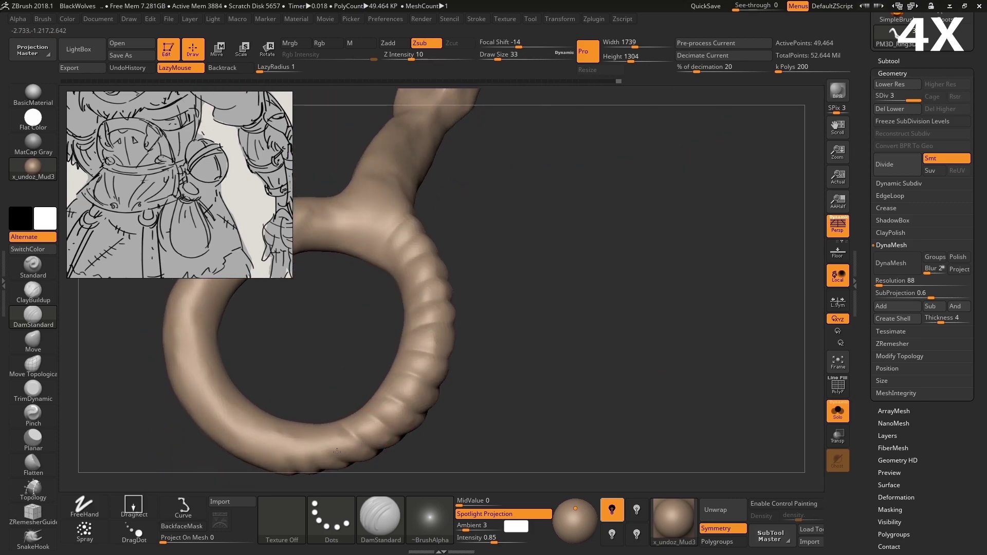
{"action": "mouse_move", "coordinate": [337, 452]}
{"action": "right_mouse_down"}
{"action": "mouse_move", "coordinate": [274, 273]}
{"action": "mouse_move", "coordinate": [328, 368]}
{"action": "right_mouse_up"}
{"action": "mouse_move", "coordinate": [389, 331]}
{"action": "left_mouse_down"}
{"action": "mouse_move", "coordinate": [320, 353]}
{"action": "mouse_move", "coordinate": [362, 406]}
{"action": "left_mouse_up"}
Step: Re-isolate the rope, raise Z Intensity to 26, and groove the crossing branch
{"action": "mouse_move", "coordinate": [351, 358]}
{"action": "left_mouse_down"}
{"action": "mouse_move", "coordinate": [485, 335]}
{"action": "mouse_move", "coordinate": [476, 200]}
{"action": "left_mouse_up"}
{"action": "key", "text": "ctrl+shift+s"}
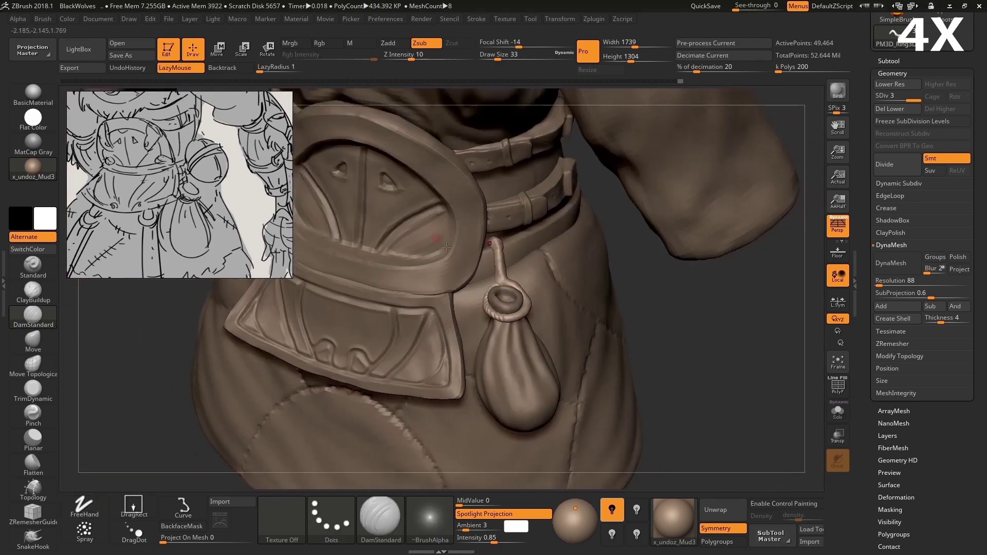
{"action": "key", "text": "ctrl+shift+s"}
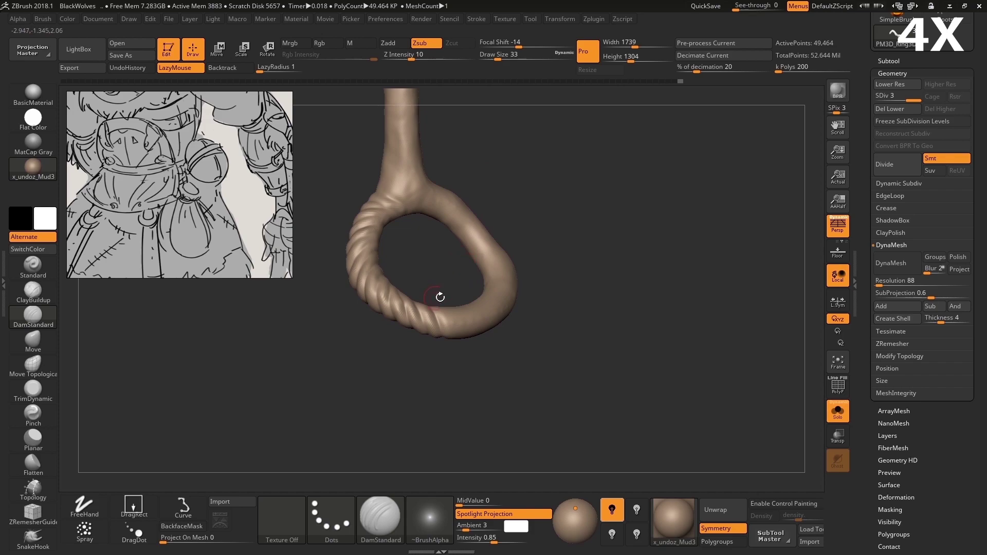
{"action": "left_click_drag", "start_coordinate": [440, 297], "coordinate": [433, 359], "text": "alt"}
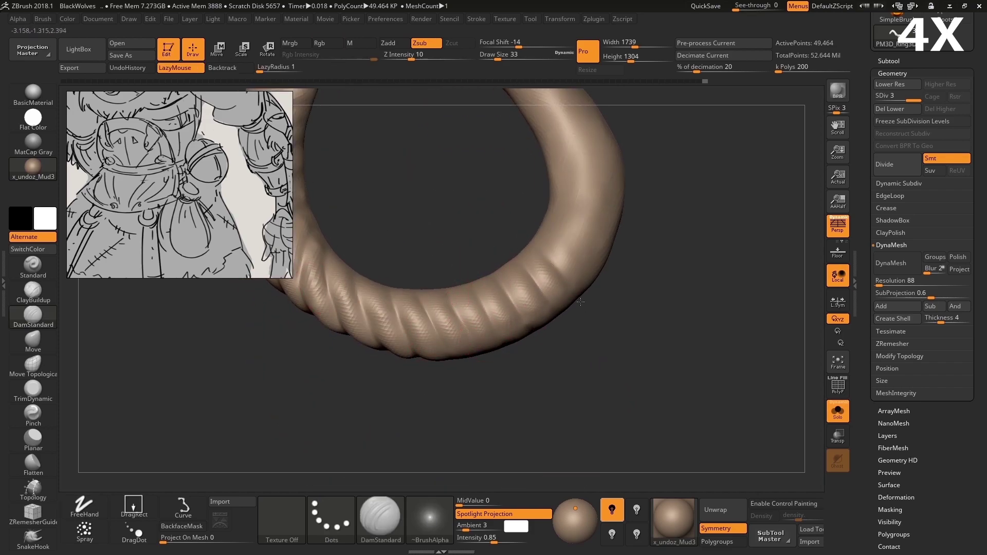
{"action": "left_click_drag", "start_coordinate": [422, 55], "coordinate": [432, 55]}
{"action": "left_click_drag", "start_coordinate": [505, 202], "coordinate": [521, 376]}
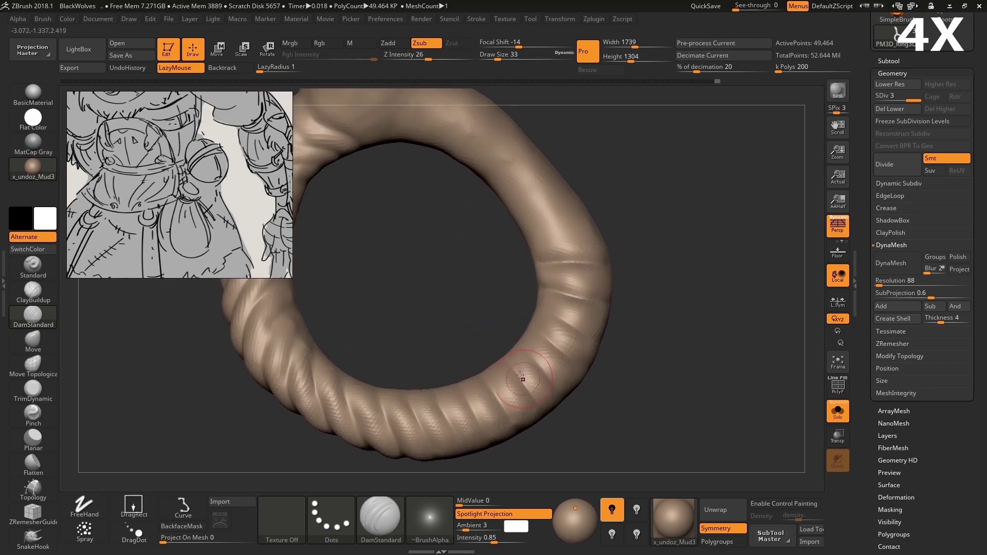
{"action": "mouse_move", "coordinate": [542, 120]}
{"action": "left_mouse_down"}
{"action": "mouse_move", "coordinate": [422, 221]}
{"action": "mouse_move", "coordinate": [448, 289]}
{"action": "left_mouse_up"}
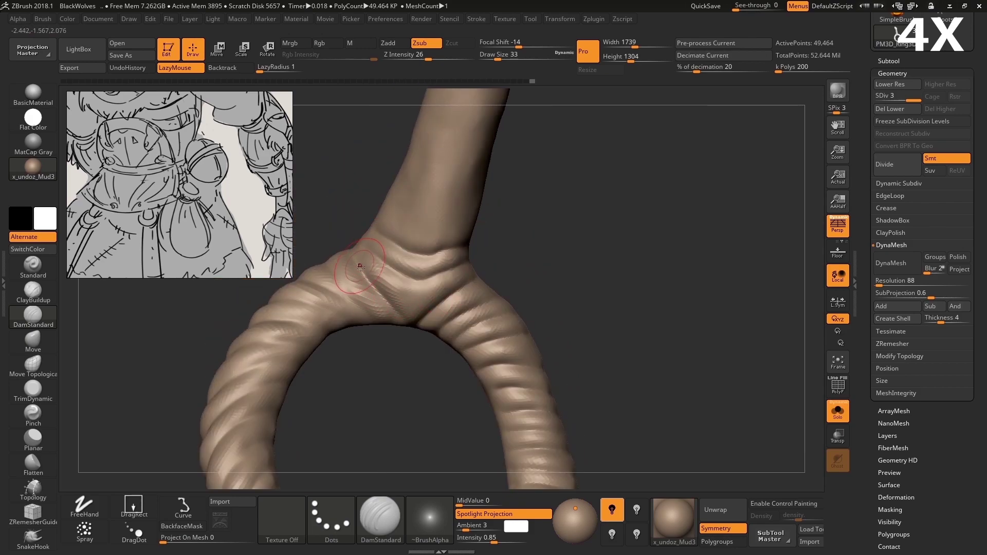
{"action": "mouse_move", "coordinate": [401, 383]}
{"action": "left_mouse_down"}
{"action": "mouse_move", "coordinate": [360, 318]}
{"action": "mouse_move", "coordinate": [308, 360]}
{"action": "left_mouse_up"}
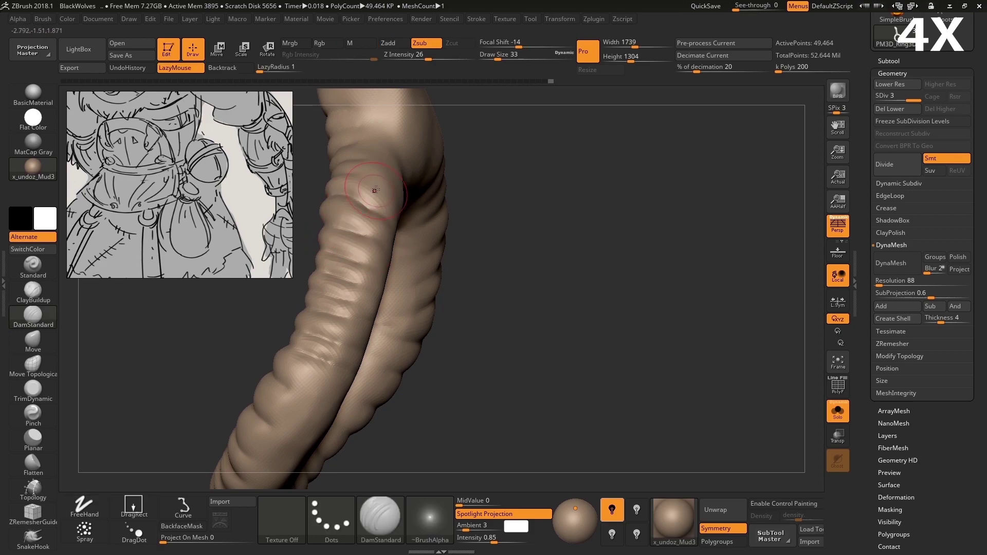
{"action": "left_click_drag", "start_coordinate": [376, 190], "coordinate": [387, 155]}
{"action": "left_click_drag", "start_coordinate": [443, 187], "coordinate": [432, 254]}
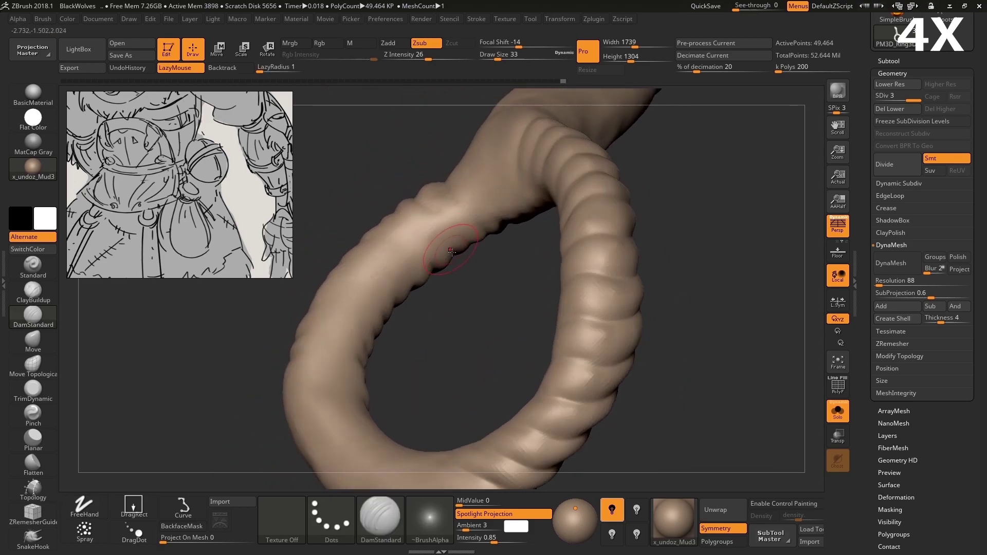
{"action": "left_click_drag", "start_coordinate": [432, 214], "coordinate": [431, 272]}
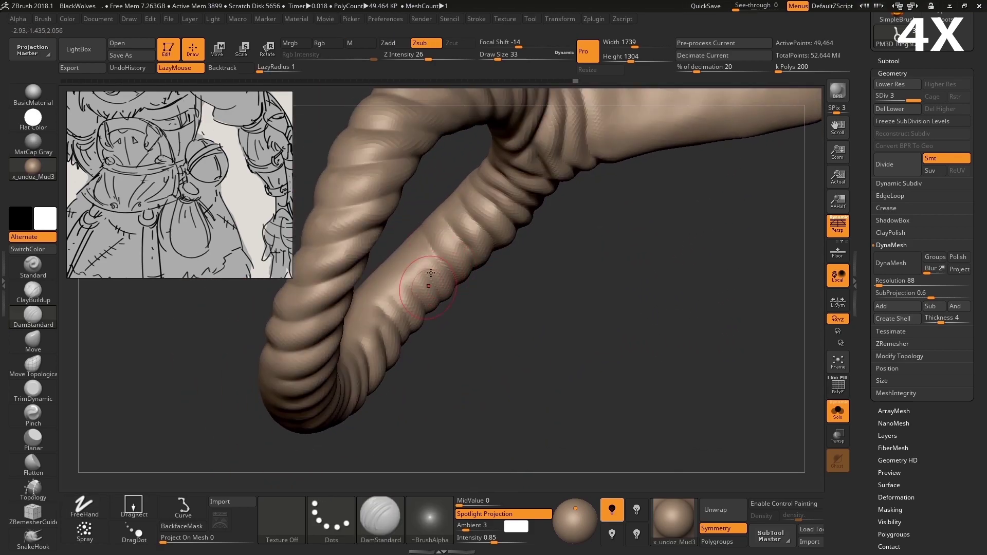
Step: Groove the loop's lower part and upper arc, and smooth the ribbed handle band
{"action": "left_click_drag", "start_coordinate": [380, 316], "coordinate": [381, 372]}
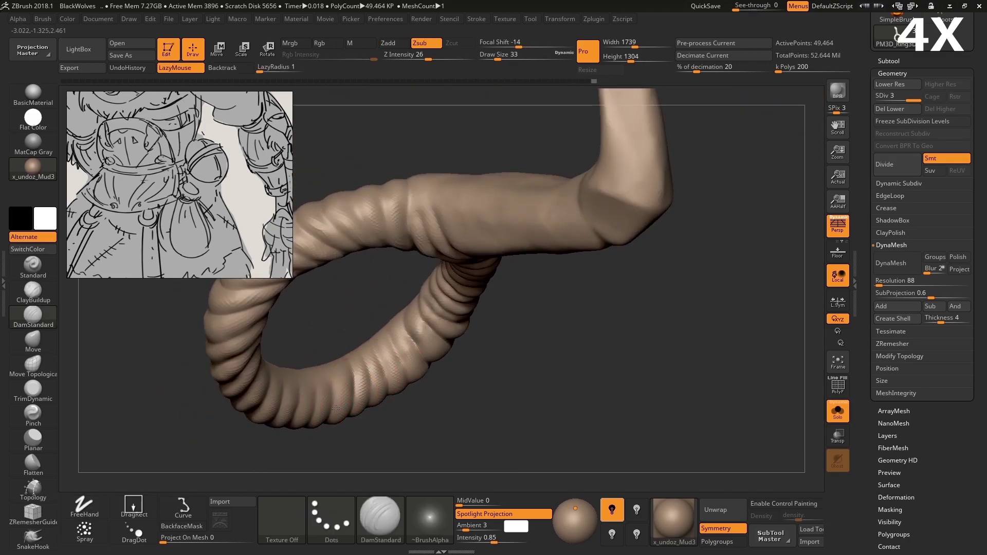
{"action": "mouse_move", "coordinate": [299, 392]}
{"action": "left_mouse_down"}
{"action": "mouse_move", "coordinate": [317, 396]}
{"action": "mouse_move", "coordinate": [282, 347]}
{"action": "left_mouse_up"}
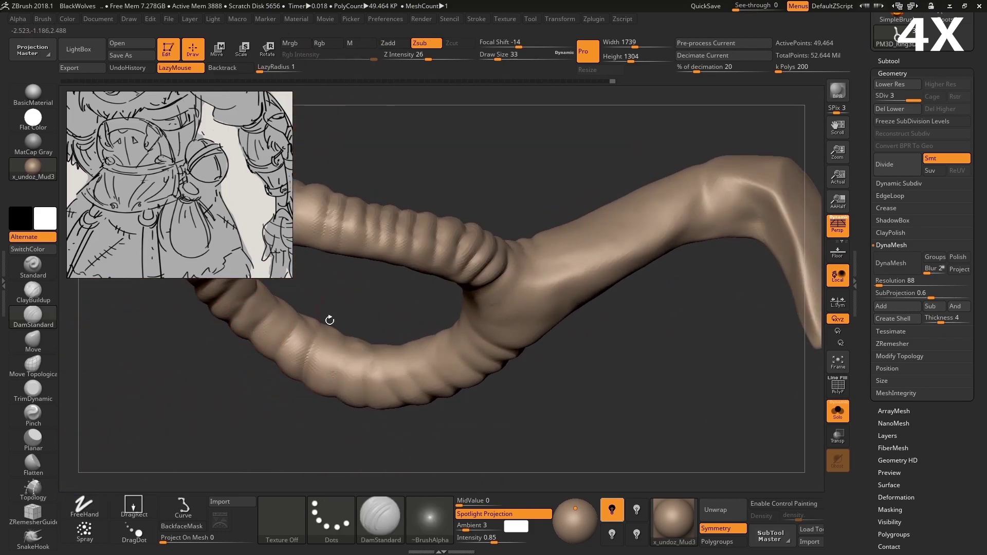
{"action": "left_click_drag", "start_coordinate": [440, 334], "coordinate": [443, 339]}
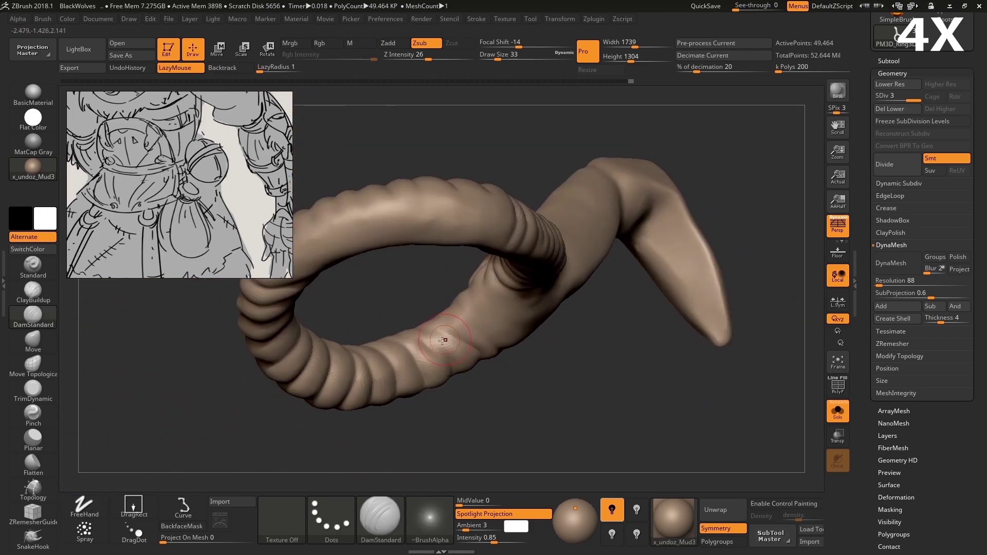
{"action": "mouse_move", "coordinate": [513, 352]}
{"action": "left_mouse_down"}
{"action": "mouse_move", "coordinate": [416, 315]}
{"action": "mouse_move", "coordinate": [462, 328]}
{"action": "mouse_move", "coordinate": [518, 300]}
{"action": "mouse_move", "coordinate": [519, 260]}
{"action": "mouse_move", "coordinate": [570, 272]}
{"action": "mouse_move", "coordinate": [517, 321]}
{"action": "mouse_move", "coordinate": [539, 360]}
{"action": "mouse_move", "coordinate": [462, 370]}
{"action": "mouse_move", "coordinate": [578, 353]}
{"action": "mouse_move", "coordinate": [529, 283]}
{"action": "mouse_move", "coordinate": [417, 218]}
{"action": "left_mouse_up"}
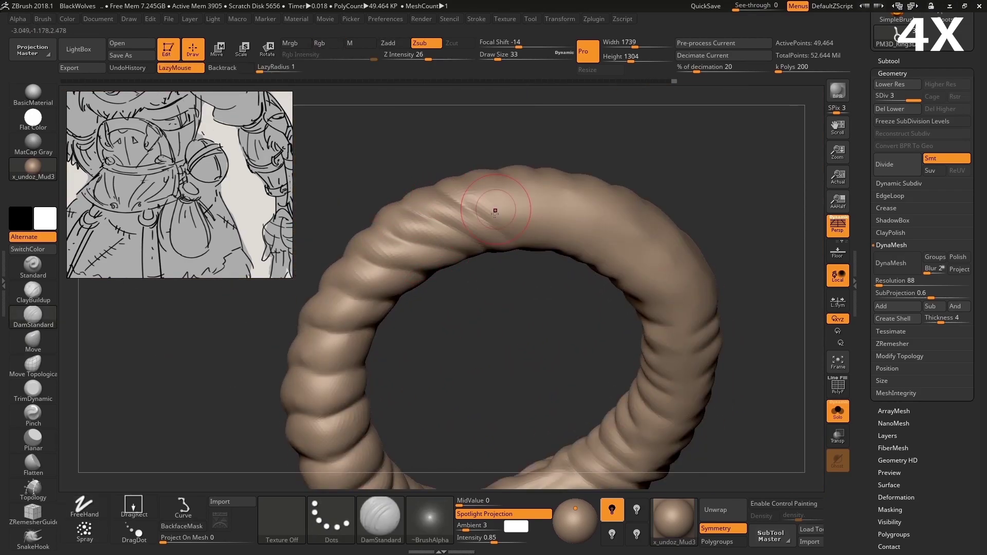
{"action": "left_click_drag", "start_coordinate": [636, 285], "coordinate": [567, 221]}
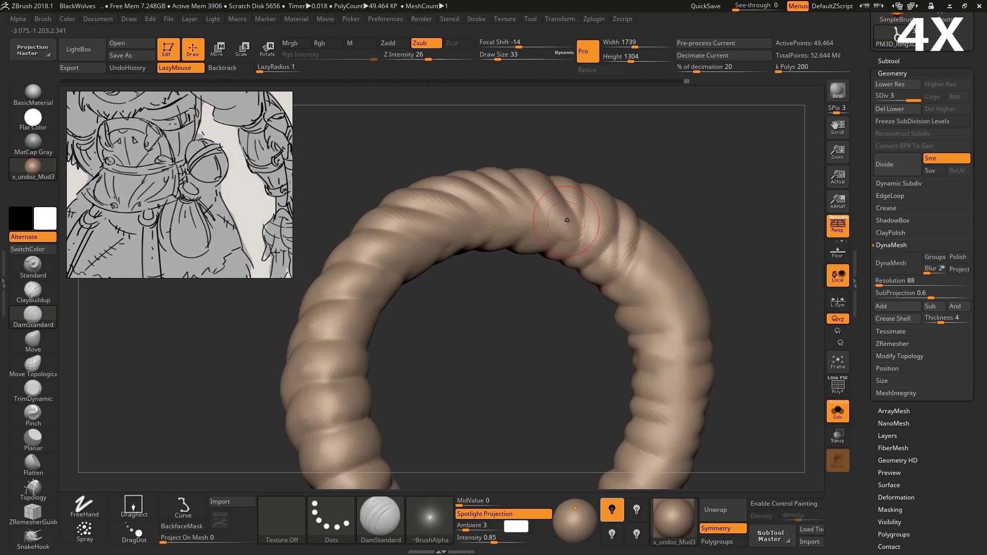
{"action": "mouse_move", "coordinate": [497, 220]}
{"action": "left_mouse_down"}
{"action": "mouse_move", "coordinate": [666, 280]}
{"action": "mouse_move", "coordinate": [689, 252]}
{"action": "mouse_move", "coordinate": [719, 257]}
{"action": "mouse_move", "coordinate": [755, 239]}
{"action": "mouse_move", "coordinate": [471, 307]}
{"action": "left_mouse_up"}
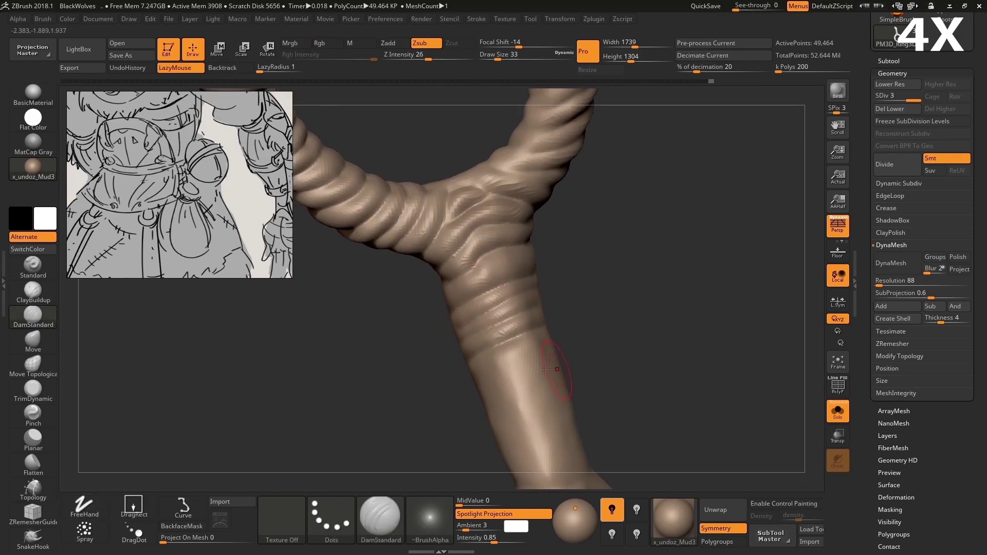
{"action": "left_click_drag", "start_coordinate": [534, 360], "coordinate": [488, 281], "text": "shift"}
{"action": "left_click_drag", "start_coordinate": [591, 287], "coordinate": [415, 278]}
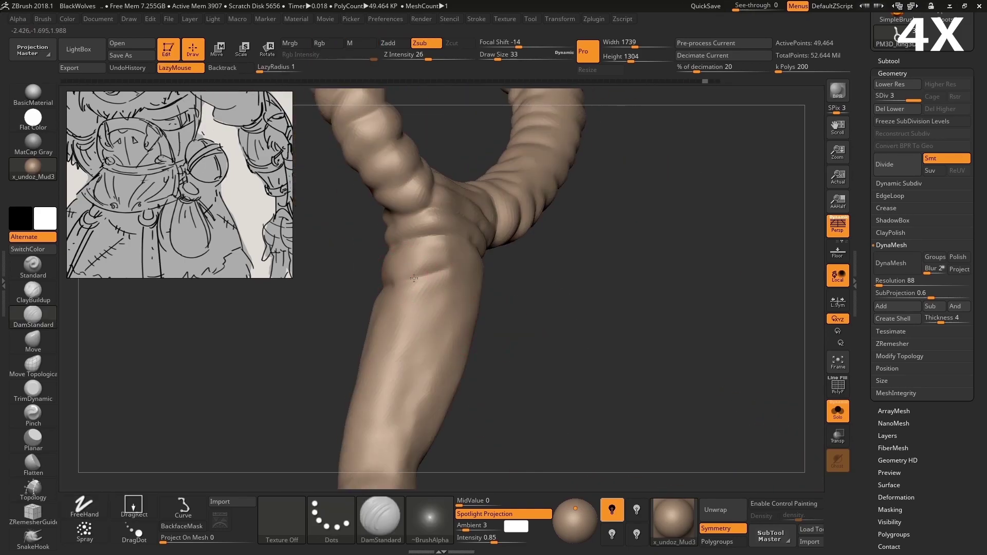
Step: Carve grooves along the hanging handle and Y-junction, then show the whole character
{"action": "mouse_move", "coordinate": [669, 308]}
{"action": "left_mouse_down"}
{"action": "mouse_move", "coordinate": [617, 288]}
{"action": "mouse_move", "coordinate": [494, 348]}
{"action": "left_mouse_up"}
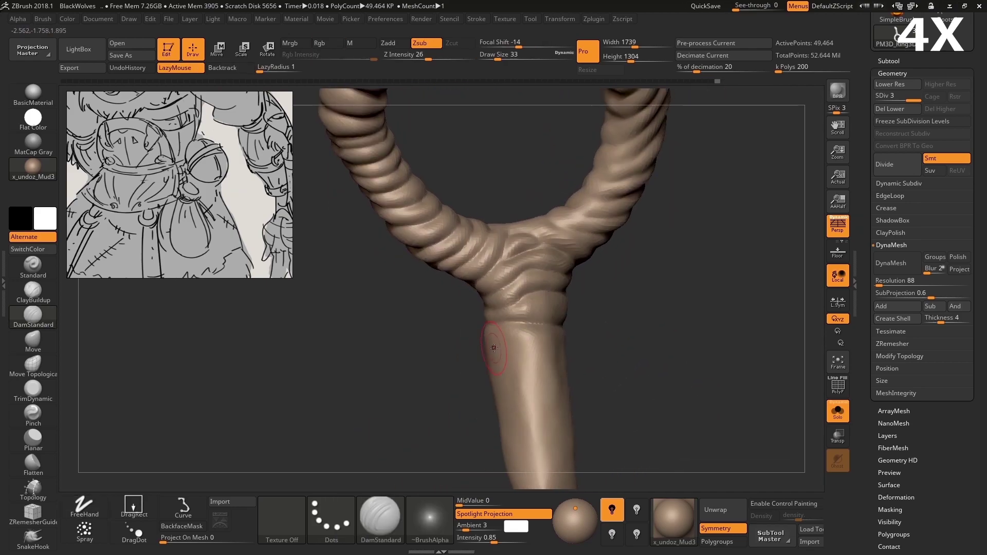
{"action": "left_click_drag", "start_coordinate": [595, 386], "coordinate": [493, 402]}
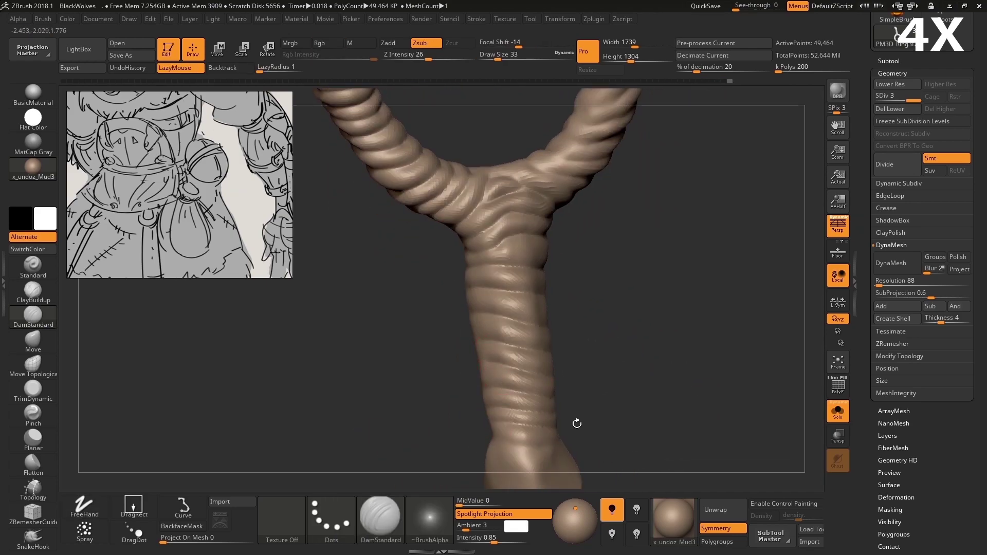
{"action": "left_click_drag", "start_coordinate": [577, 423], "coordinate": [456, 424]}
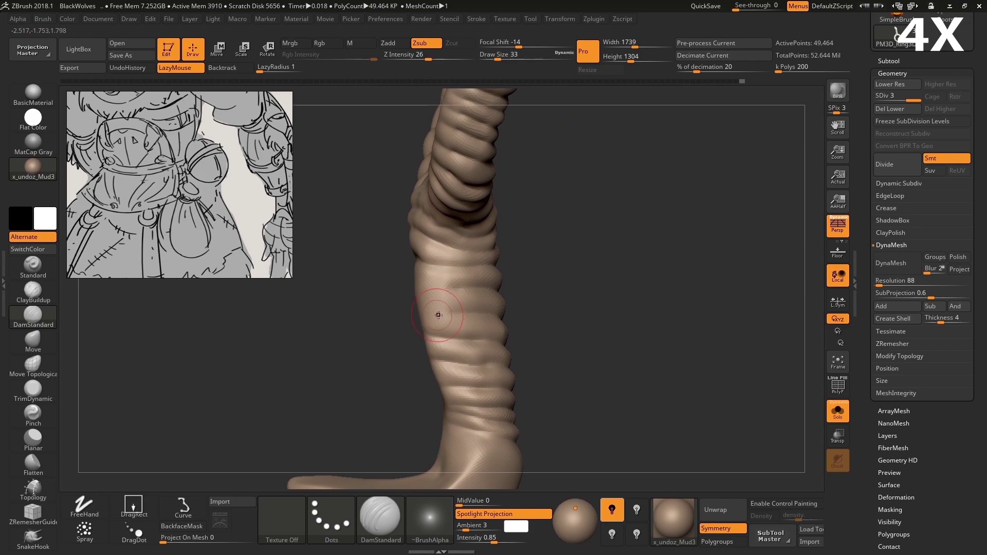
{"action": "left_click_drag", "start_coordinate": [438, 315], "coordinate": [394, 426]}
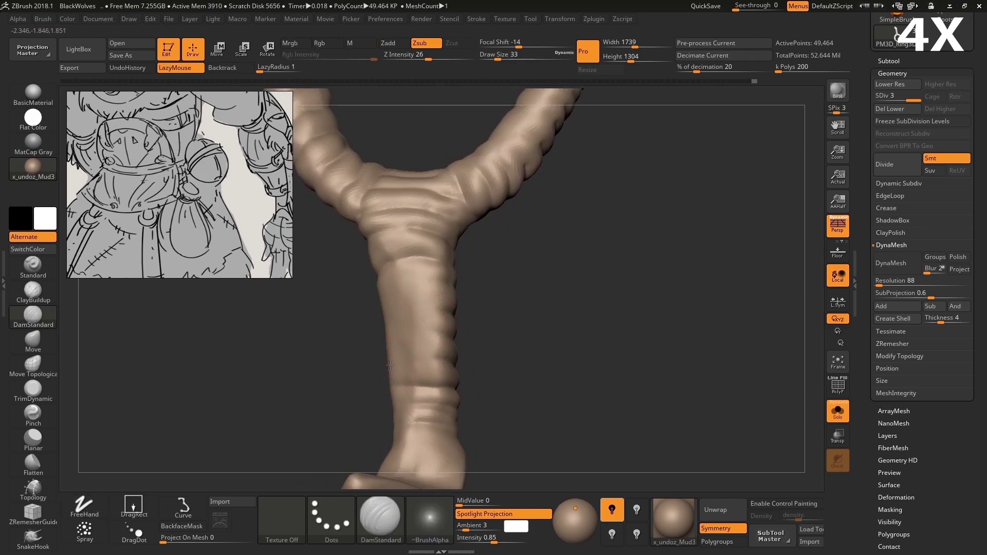
{"action": "left_click_drag", "start_coordinate": [390, 364], "coordinate": [374, 440]}
{"action": "left_click_drag", "start_coordinate": [354, 402], "coordinate": [415, 304]}
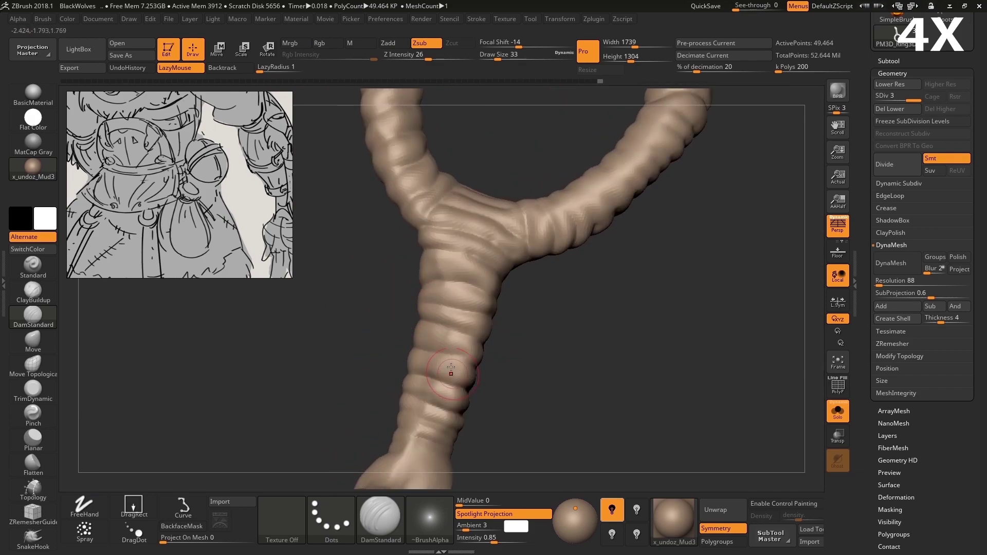
{"action": "mouse_move", "coordinate": [450, 369]}
{"action": "left_mouse_down"}
{"action": "mouse_move", "coordinate": [469, 314]}
{"action": "mouse_move", "coordinate": [390, 256]}
{"action": "left_mouse_up"}
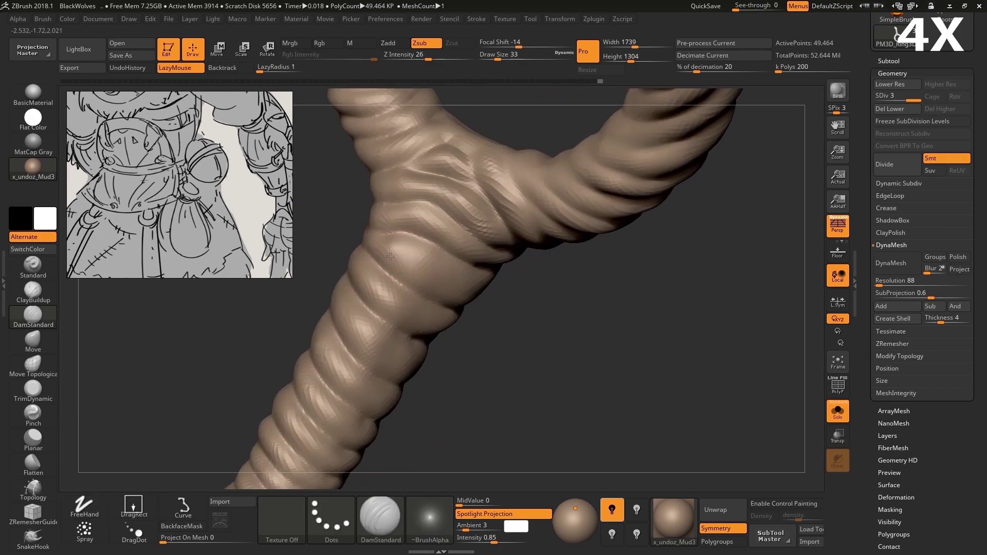
{"action": "left_click_drag", "start_coordinate": [458, 285], "coordinate": [498, 285]}
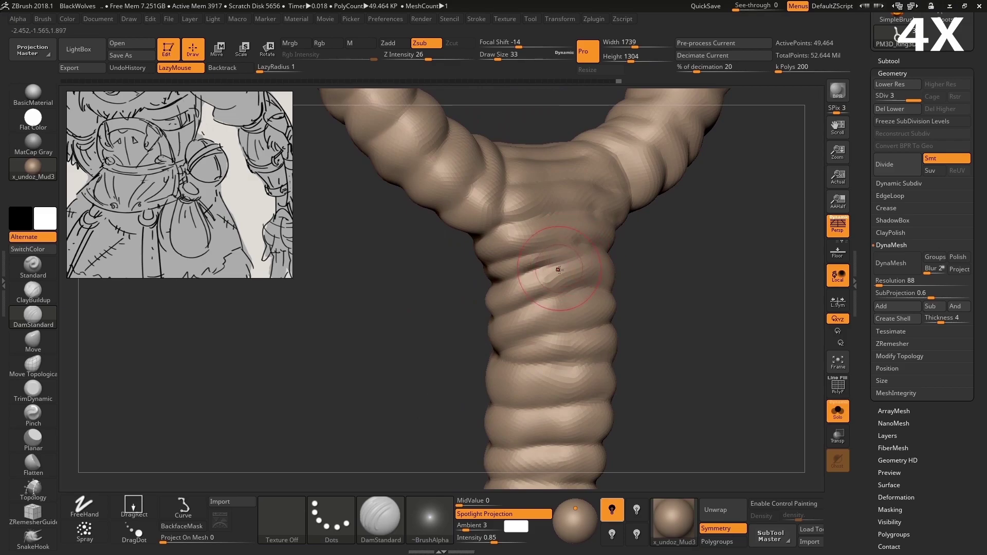
{"action": "mouse_move", "coordinate": [559, 269]}
{"action": "left_mouse_down"}
{"action": "mouse_move", "coordinate": [564, 221]}
{"action": "mouse_move", "coordinate": [469, 304]}
{"action": "mouse_move", "coordinate": [511, 360]}
{"action": "mouse_move", "coordinate": [505, 283]}
{"action": "left_mouse_up"}
{"action": "key", "text": "shift+s"}
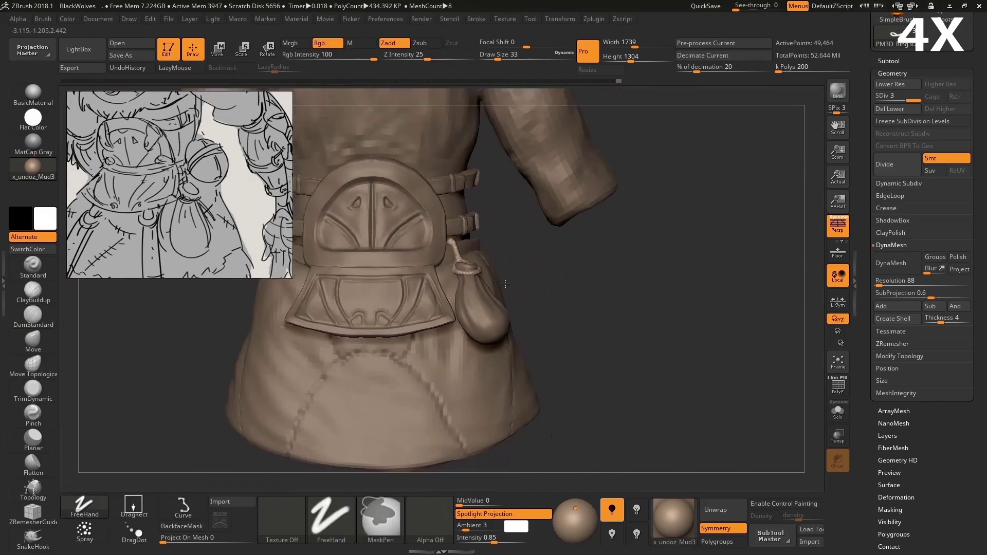
Step: Save the ZBrush project, overwriting the existing file
{"action": "key", "text": "ctrl+s"}
{"action": "key", "text": "Return"}
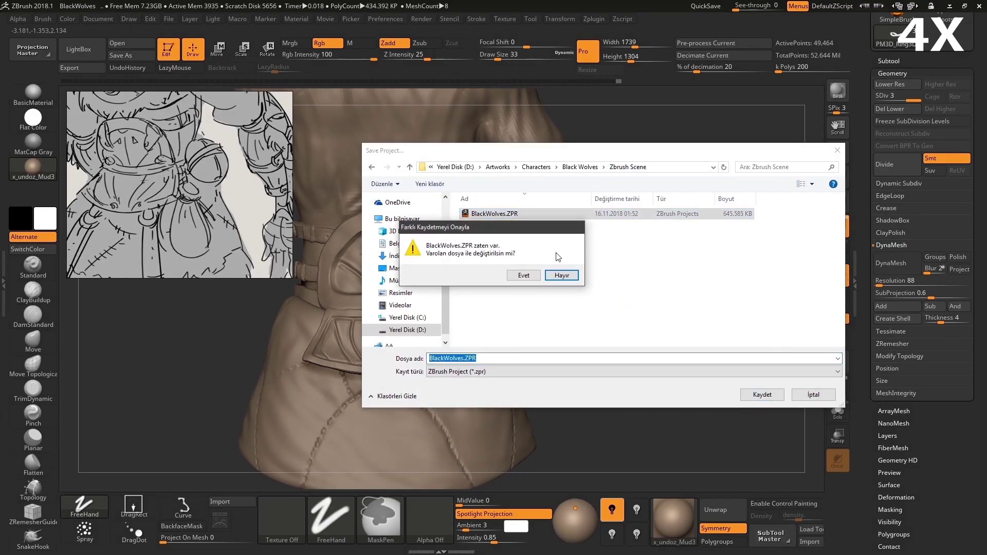
{"action": "key", "text": "Left"}
{"action": "key", "text": "Return"}
{"action": "key", "text": "alt+Tab"}
{"action": "key", "text": "alt+Tab"}
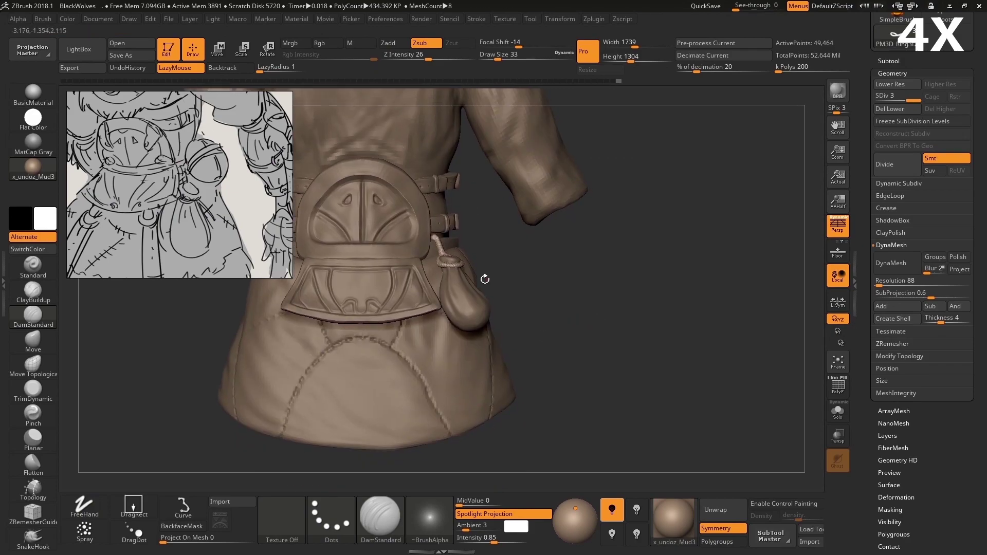
Step: Export the rope at its lowest subdivision as an OBJ into the Lowpoly/OBJ folder
{"action": "key", "text": "shift+d"}
{"action": "key", "text": "shift+d"}
{"action": "key", "text": "d"}
{"action": "key", "text": "d"}
{"action": "key", "text": "d"}
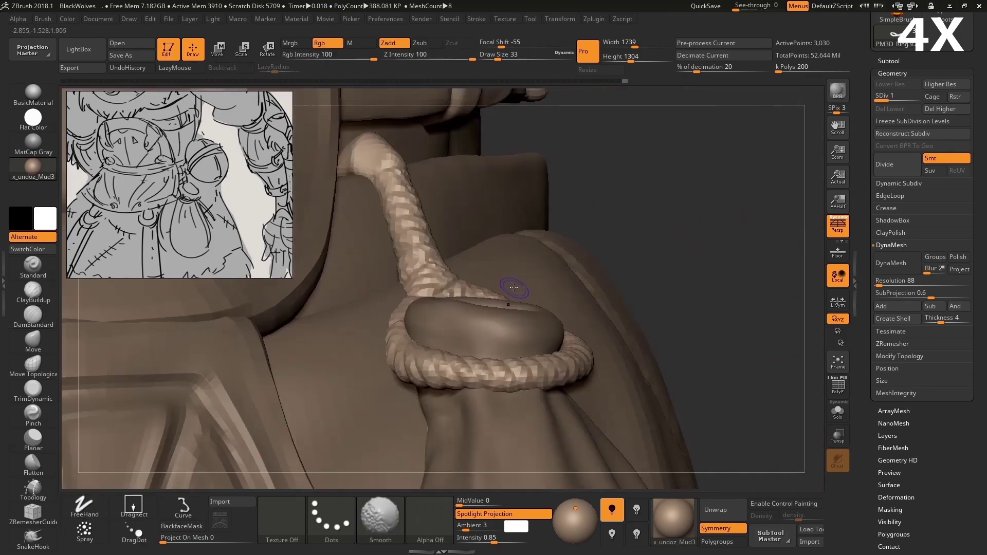
{"action": "mouse_move", "coordinate": [489, 277]}
{"action": "right_mouse_down", "text": "ctrl"}
{"action": "mouse_move", "coordinate": [486, 322]}
{"action": "mouse_move", "coordinate": [544, 231]}
{"action": "right_mouse_up", "text": "ctrl"}
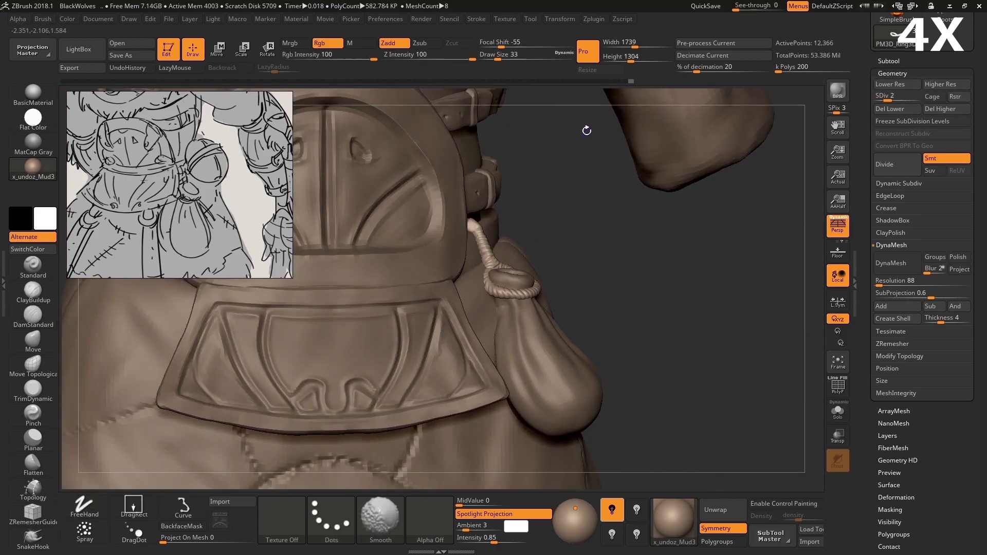
{"action": "key", "text": "shift+d"}
{"action": "key", "text": "shift+d"}
{"action": "key", "text": "shift+d"}
{"action": "key", "text": "ctrl+e"}
{"action": "double_click", "coordinate": [541, 224]}
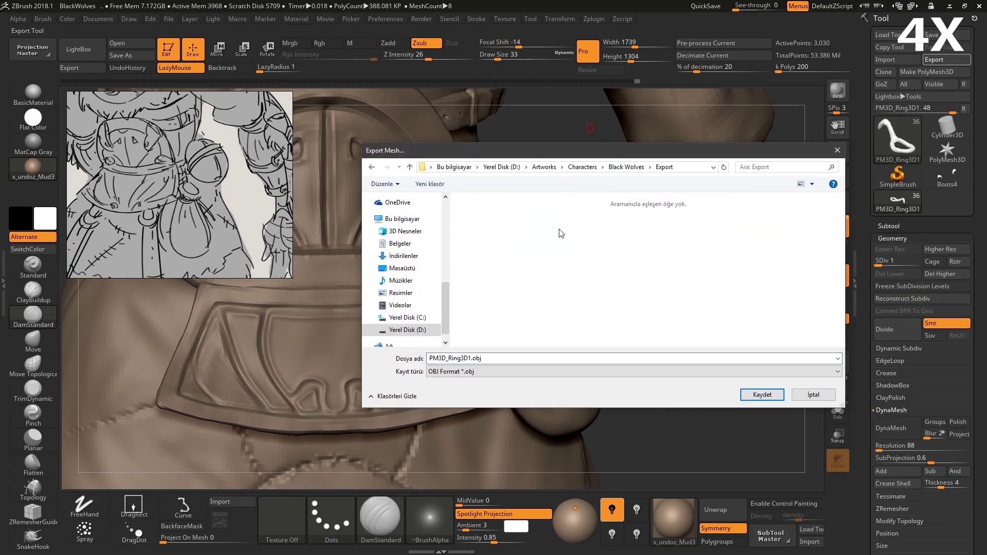
{"action": "key", "text": "alt+Left"}
{"action": "double_click", "coordinate": [704, 223]}
{"action": "double_click", "coordinate": [485, 224]}
{"action": "scroll", "coordinate": [495, 293], "scroll_direction": "down", "scroll_amount": 5}
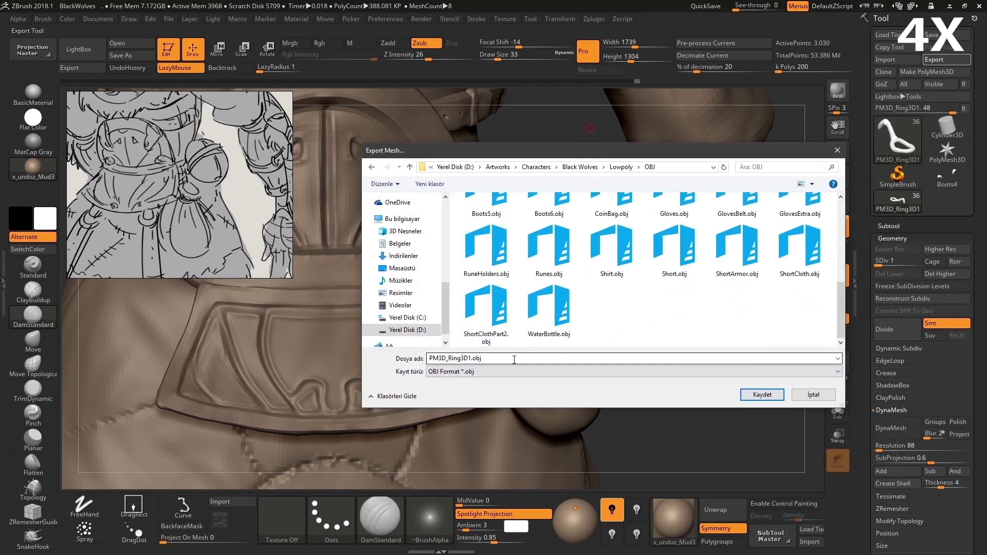
{"action": "type", "text": "CoinBag"}
{"action": "key", "text": "Return"}
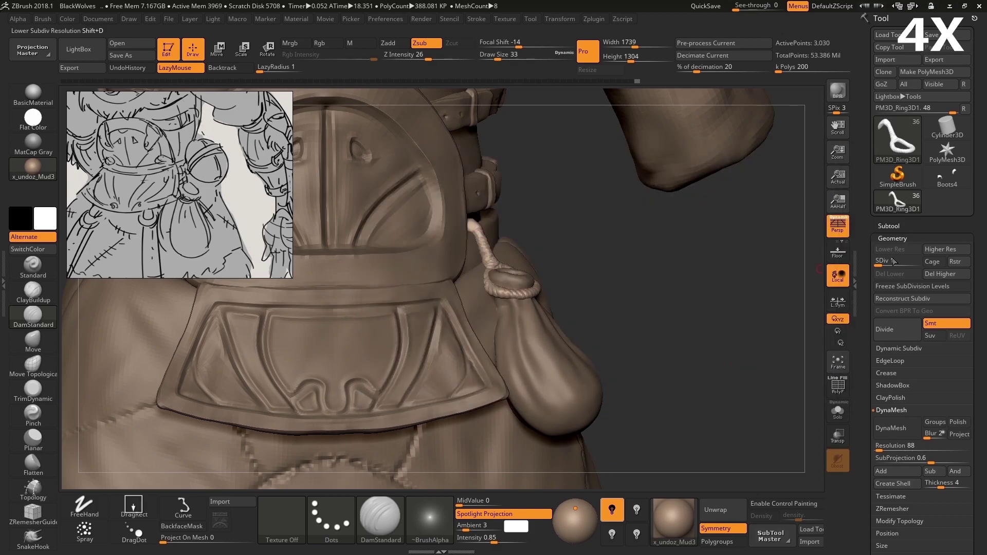
Step: Export the CoinBag subtool at lowest subdivision, overwriting CoinBag.obj, and return to Maya
{"action": "left_click", "coordinate": [904, 225]}
{"action": "left_click", "coordinate": [915, 303]}
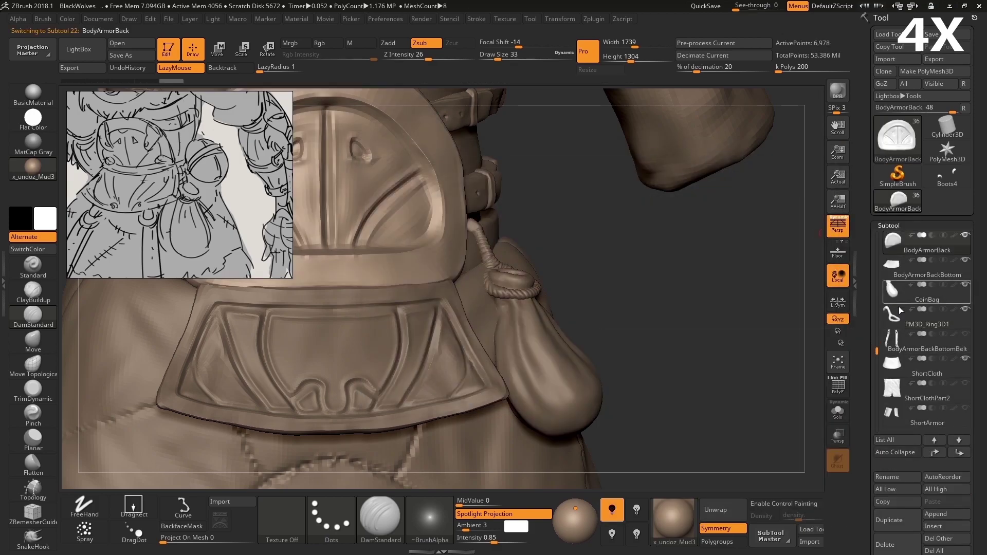
{"action": "left_click", "coordinate": [892, 225]}
{"action": "key", "text": "shift+d"}
{"action": "left_click_drag", "start_coordinate": [776, 228], "coordinate": [696, 241], "text": "alt"}
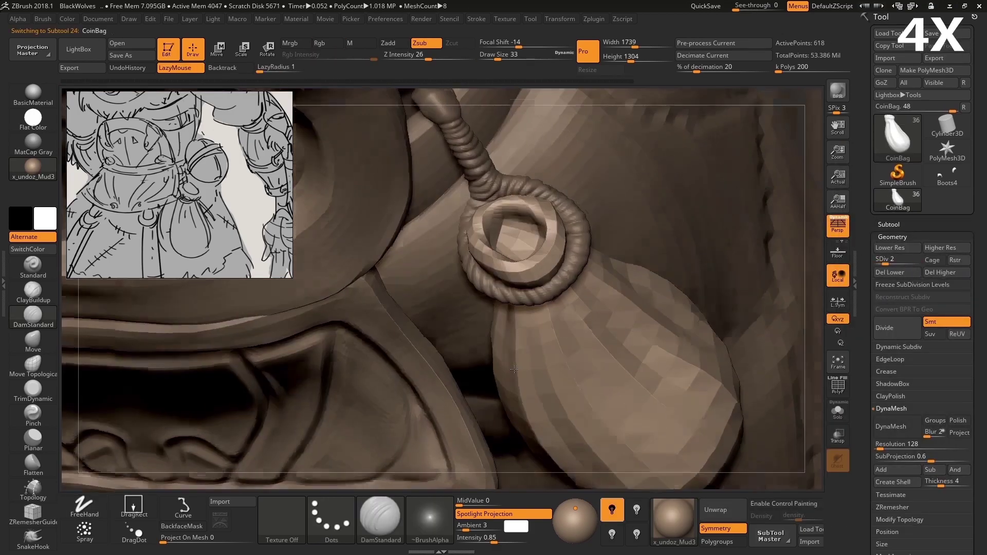
{"action": "left_click", "coordinate": [934, 58]}
{"action": "key", "text": "Return"}
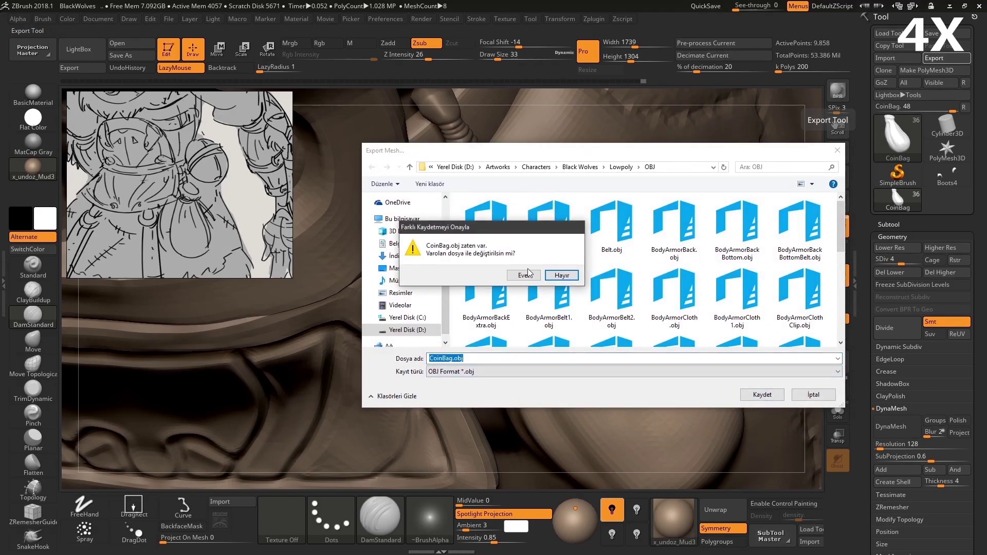
{"action": "left_click", "coordinate": [500, 273]}
{"action": "left_click", "coordinate": [949, 6]}
{"action": "left_click", "coordinate": [415, 545]}
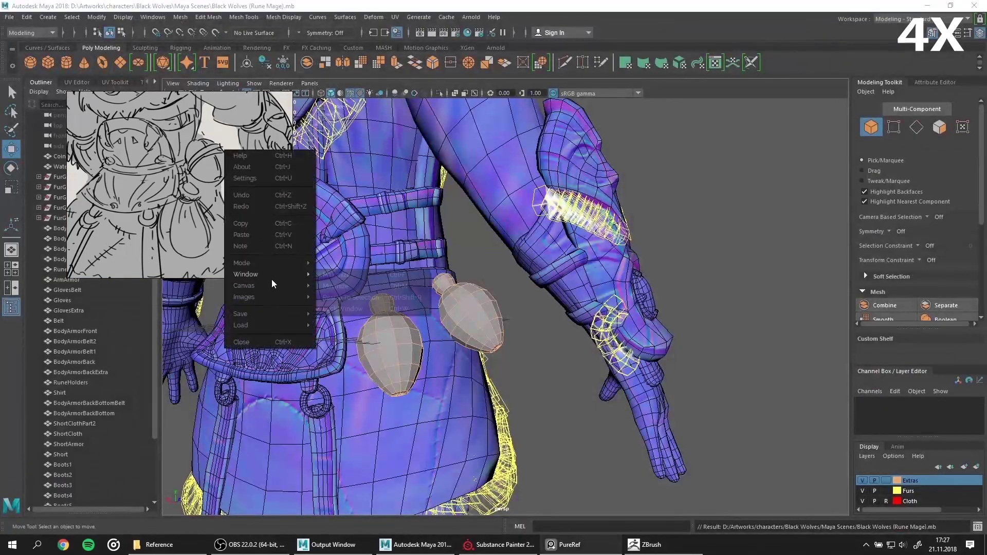
Step: Close the PureRef reference viewer and delete the old coin bag mesh
{"action": "right_click_drag", "start_coordinate": [205, 198], "coordinate": [732, 209]}
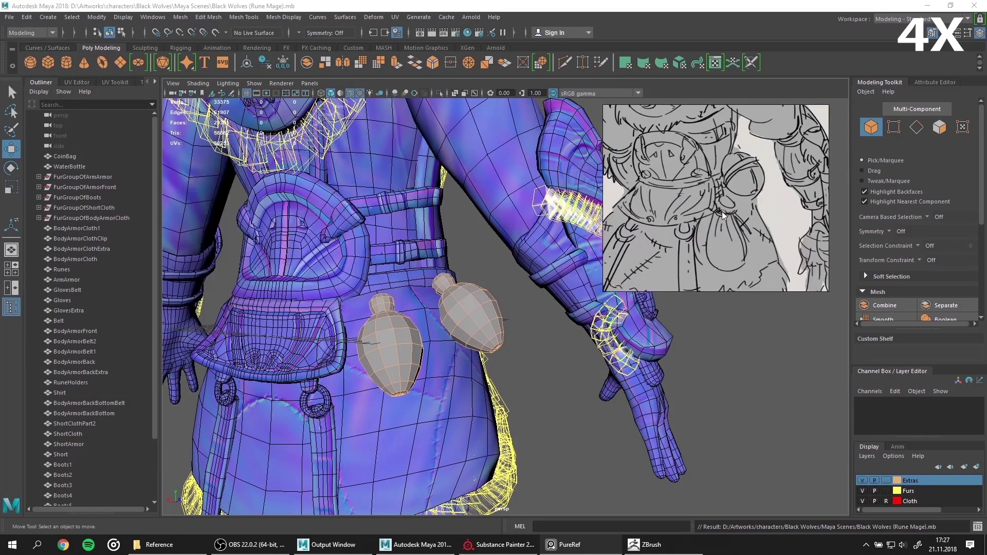
{"action": "right_click", "coordinate": [702, 237]}
{"action": "left_click", "coordinate": [717, 427]}
{"action": "left_click", "coordinate": [726, 224]}
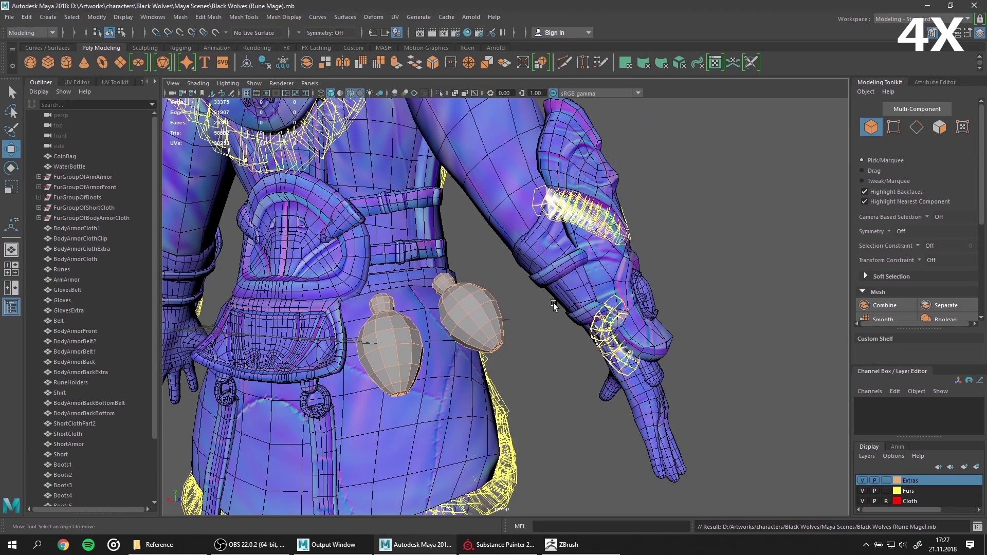
{"action": "left_click", "coordinate": [462, 302]}
{"action": "key", "text": "Delete"}
Step: Import CoinBagRope.OBJ from the Lowpoly OBJ folder
{"action": "left_click", "coordinate": [398, 351]}
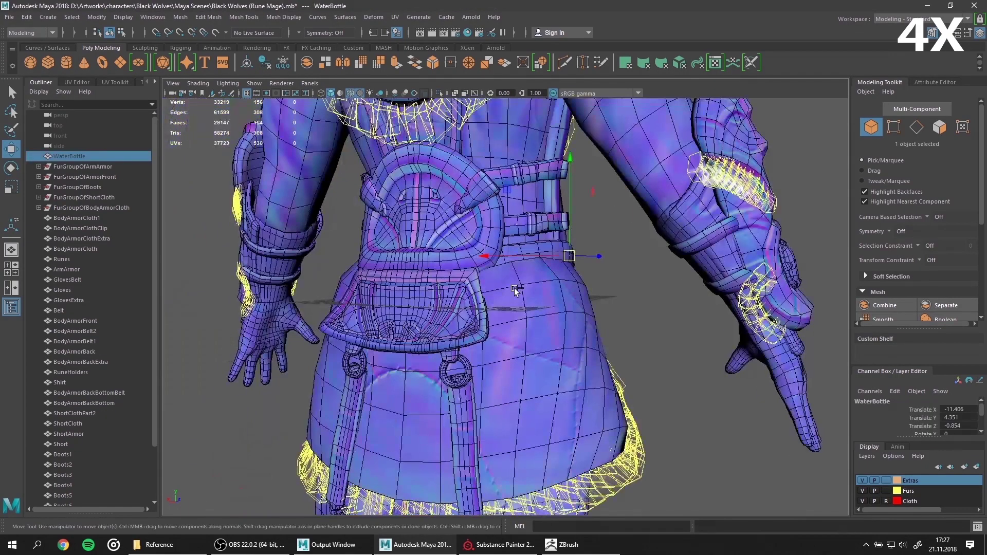
{"action": "scroll", "coordinate": [535, 343], "scroll_direction": "up", "scroll_amount": 3}
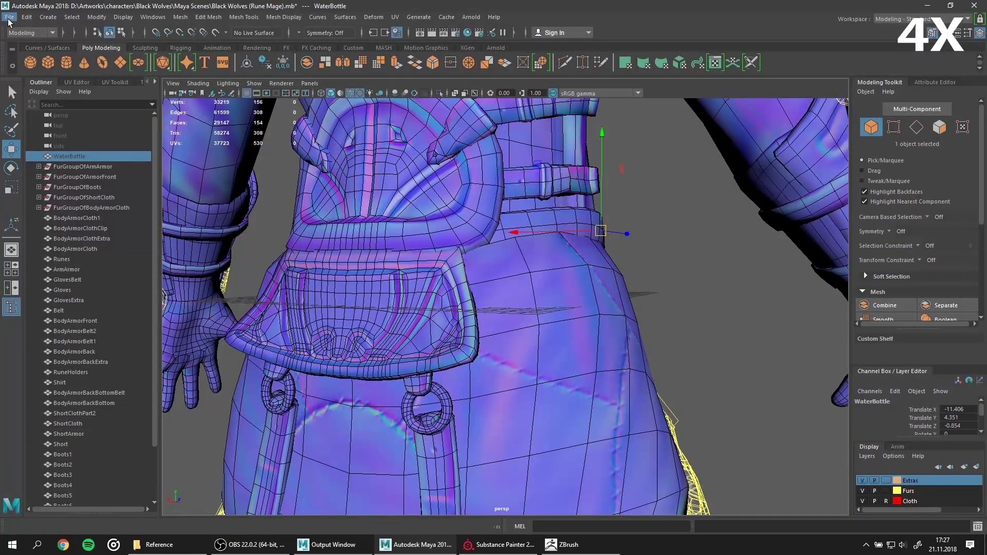
{"action": "left_click", "coordinate": [9, 17]}
{"action": "left_click", "coordinate": [31, 129]}
{"action": "double_click", "coordinate": [193, 160]}
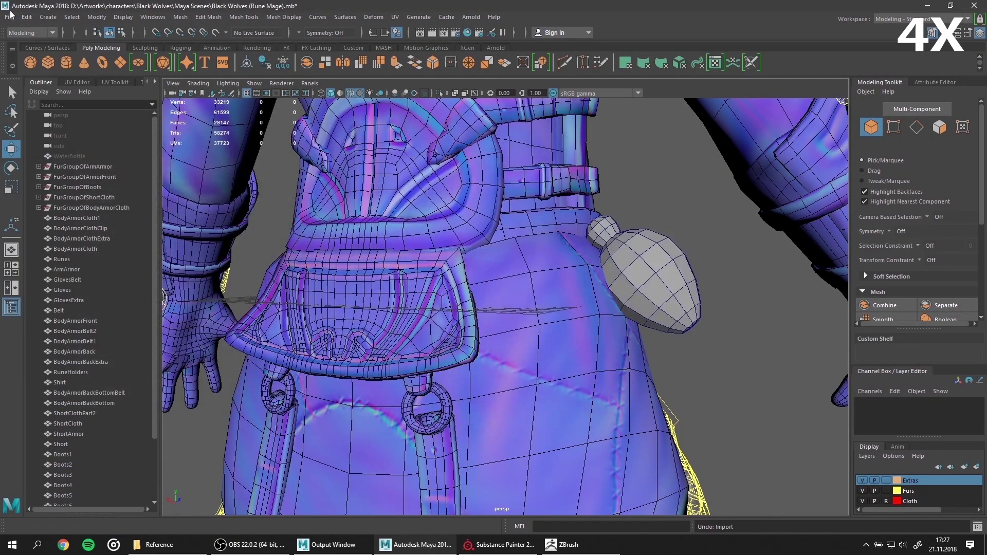
{"action": "left_click", "coordinate": [10, 17]}
{"action": "left_click", "coordinate": [30, 129]}
{"action": "scroll", "coordinate": [220, 208], "scroll_direction": "down", "scroll_amount": 5}
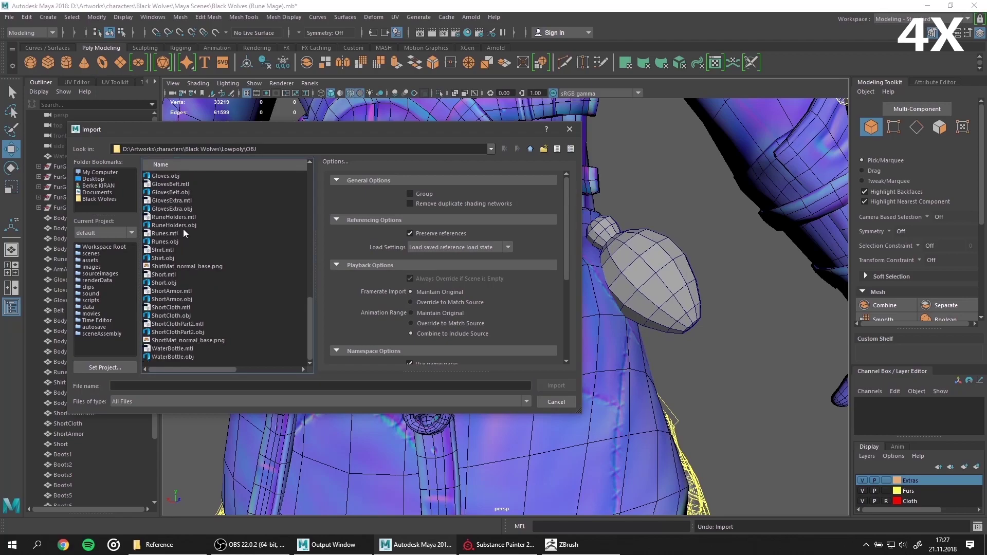
{"action": "scroll", "coordinate": [183, 229], "scroll_direction": "down", "scroll_amount": 3}
{"action": "double_click", "coordinate": [190, 324]}
Step: Import CoinBag.obj so it hangs at the character's hip beside the bottle
{"action": "left_click", "coordinate": [9, 17]}
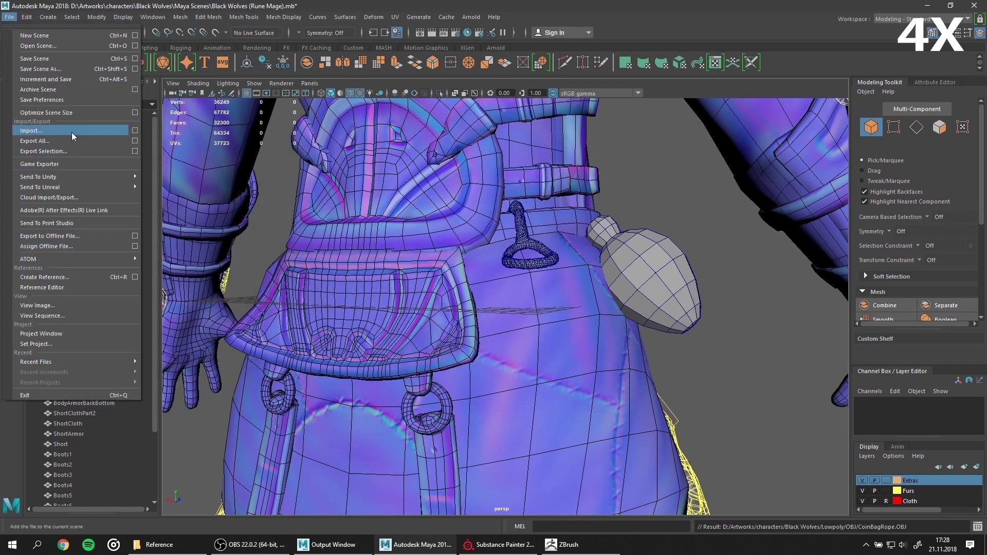
{"action": "left_click", "coordinate": [72, 132]}
{"action": "scroll", "coordinate": [185, 278], "scroll_direction": "up", "scroll_amount": 2}
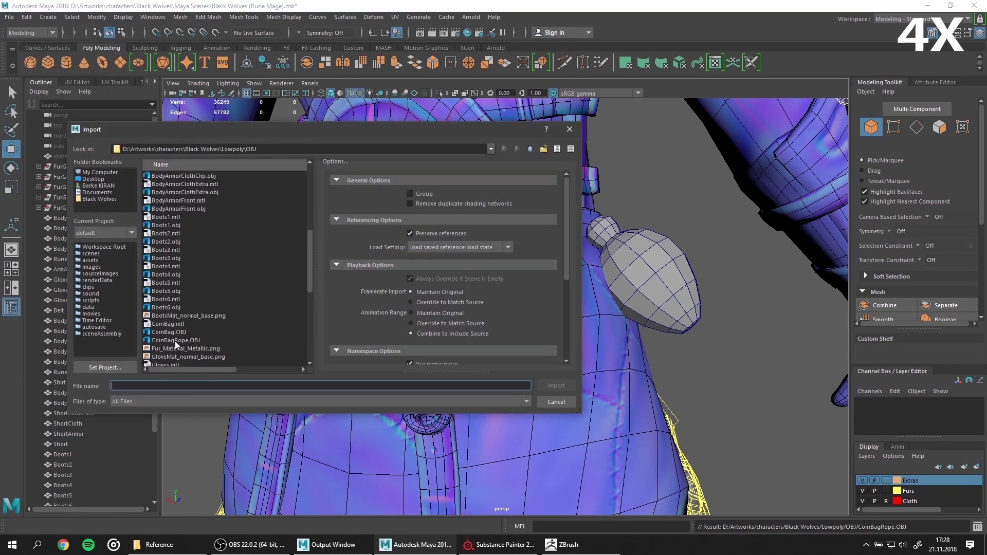
{"action": "left_click", "coordinate": [175, 332]}
{"action": "left_click", "coordinate": [555, 385]}
{"action": "scroll", "coordinate": [610, 397], "scroll_direction": "down", "scroll_amount": 5}
{"action": "left_click_drag", "start_coordinate": [462, 308], "coordinate": [360, 267], "text": "alt"}
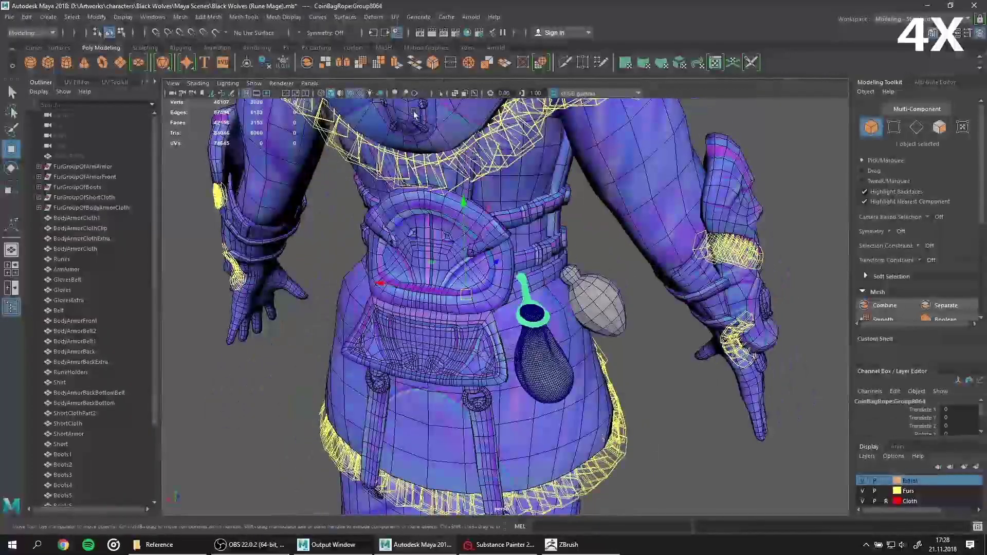
Step: Isolate and frame the rope mesh and make it the live surface for Quad Draw
{"action": "left_click_drag", "start_coordinate": [802, 509], "coordinate": [311, 229], "text": "shift"}
{"action": "key", "text": "ctrl+h"}
{"action": "key", "text": "a"}
{"action": "left_click", "coordinate": [514, 406]}
{"action": "key", "text": "f"}
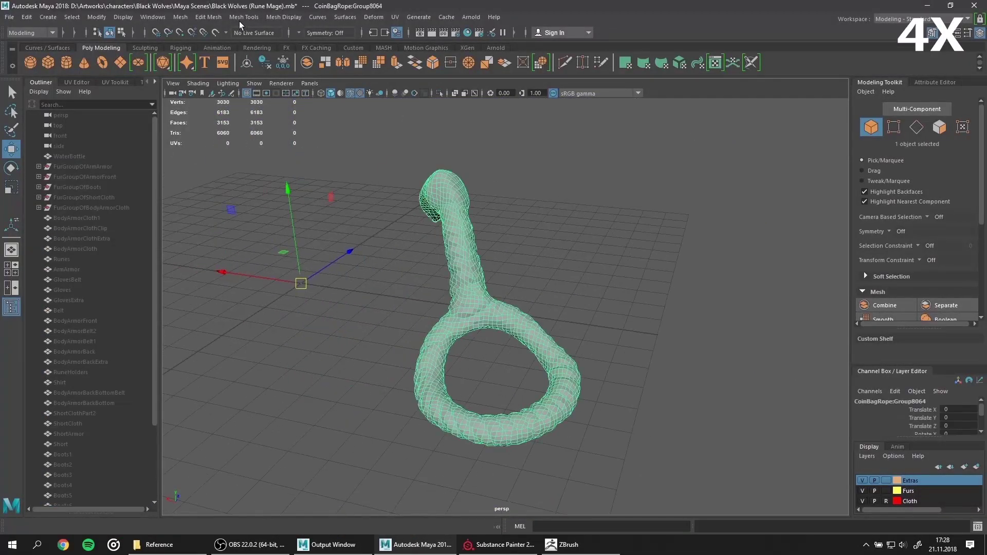
{"action": "left_click", "coordinate": [215, 32]}
{"action": "left_click", "coordinate": [942, 385]}
Step: Draw the first quads around the end of the rope
{"action": "scroll", "coordinate": [514, 309], "scroll_direction": "up", "scroll_amount": 3}
{"action": "mouse_move", "coordinate": [514, 308]}
{"action": "left_mouse_down", "text": "alt"}
{"action": "mouse_move", "coordinate": [560, 319]}
{"action": "mouse_move", "coordinate": [541, 247]}
{"action": "mouse_move", "coordinate": [654, 257]}
{"action": "left_mouse_up", "text": "alt"}
{"action": "scroll", "coordinate": [541, 247], "scroll_direction": "up", "scroll_amount": 4}
{"action": "left_click", "coordinate": [654, 258], "text": "shift"}
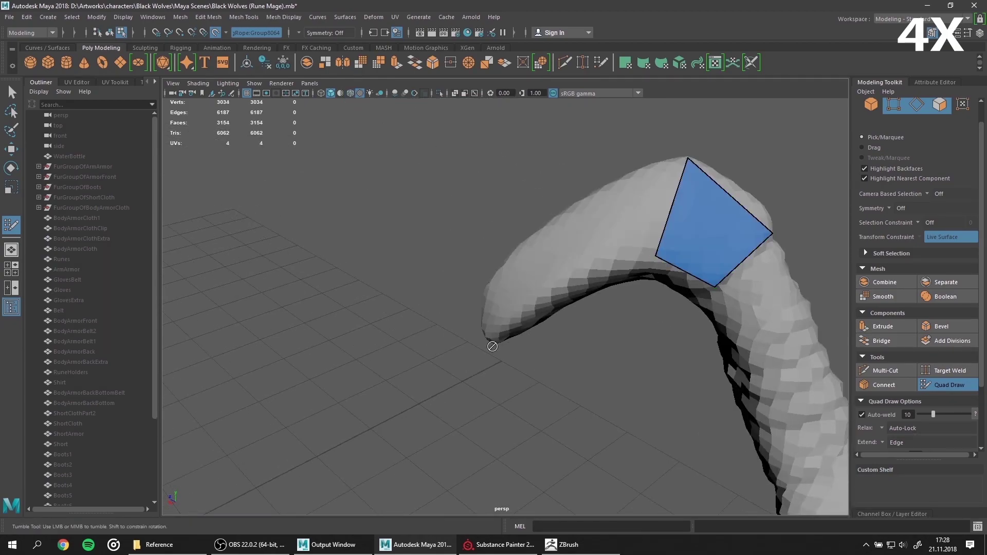
{"action": "left_click", "coordinate": [570, 205], "text": "shift"}
{"action": "left_click", "coordinate": [492, 289], "text": "shift"}
{"action": "left_click_drag", "start_coordinate": [588, 337], "coordinate": [538, 321], "text": "alt"}
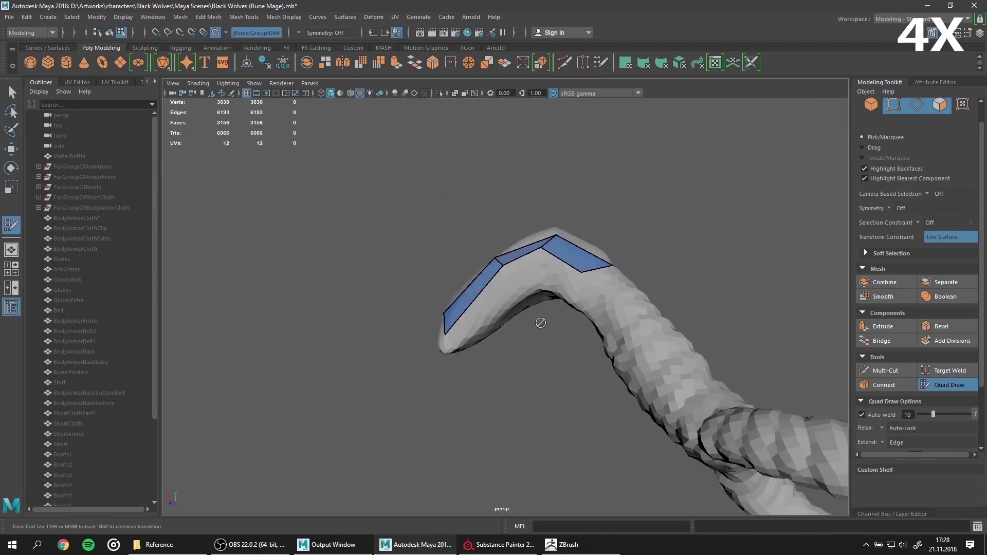
{"action": "right_click_drag", "start_coordinate": [538, 322], "coordinate": [557, 275], "text": "alt"}
{"action": "left_click", "coordinate": [586, 267], "text": "shift"}
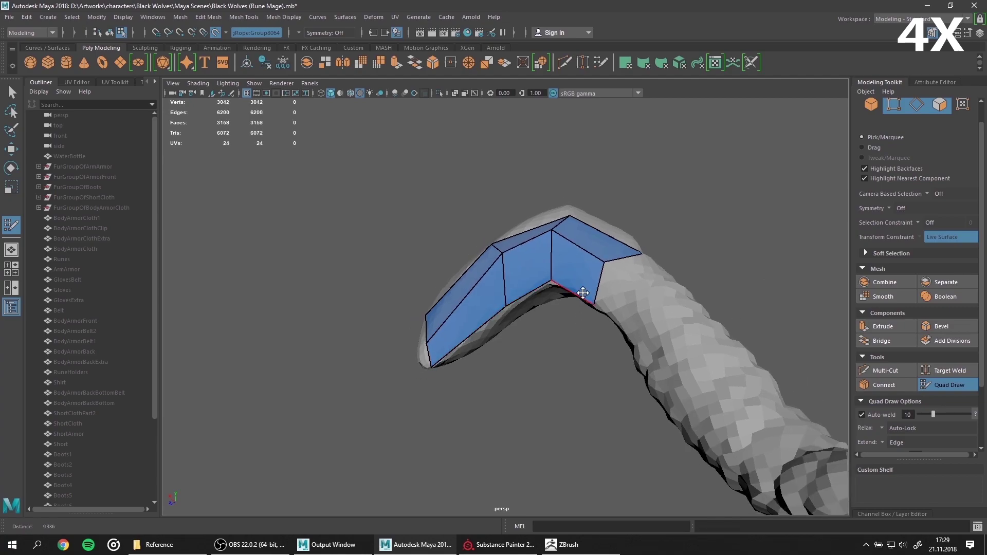
{"action": "left_click_drag", "start_coordinate": [585, 267], "coordinate": [663, 212], "text": "alt"}
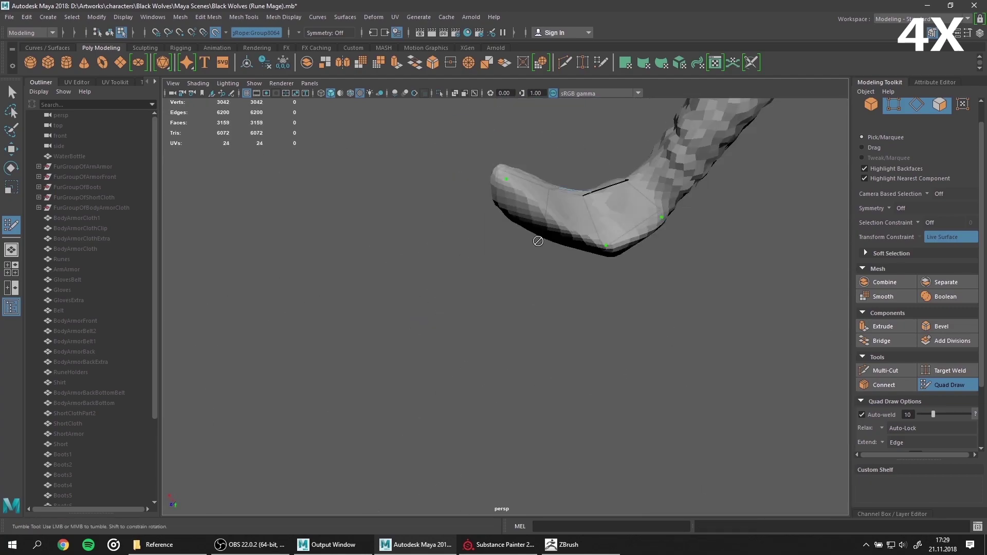
{"action": "left_click", "coordinate": [545, 361], "text": "shift"}
{"action": "mouse_move", "coordinate": [537, 241]}
{"action": "left_mouse_down", "text": "alt"}
{"action": "mouse_move", "coordinate": [545, 361]}
{"action": "mouse_move", "coordinate": [585, 359]}
{"action": "mouse_move", "coordinate": [533, 353]}
{"action": "mouse_move", "coordinate": [490, 248]}
{"action": "left_mouse_up", "text": "alt"}
{"action": "left_click", "coordinate": [538, 354], "text": "shift"}
{"action": "left_click", "coordinate": [533, 353], "text": "shift"}
Step: Extend the quad strip ring by ring down the rope's neck, welding a stray vertex
{"action": "middle_click_drag", "start_coordinate": [490, 248], "coordinate": [493, 204], "text": "alt"}
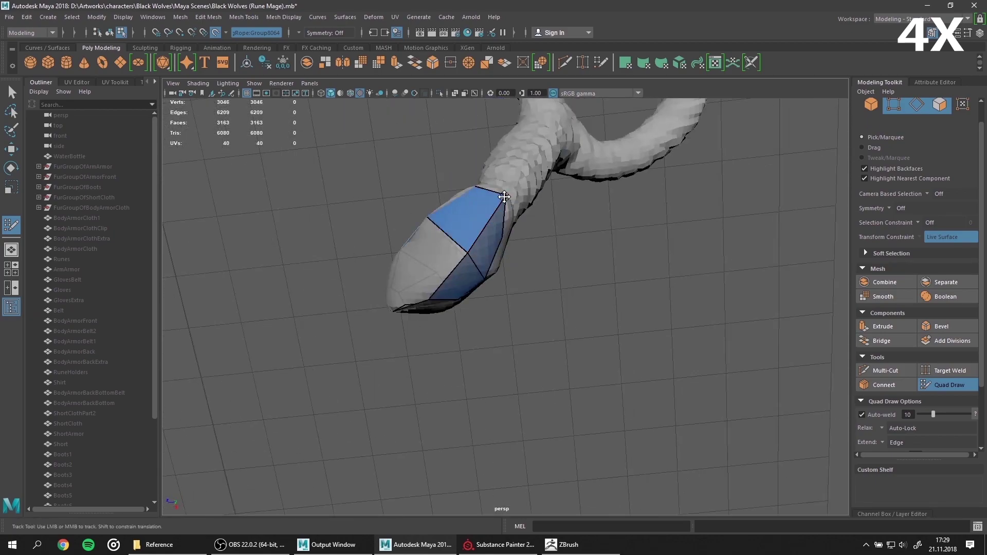
{"action": "mouse_move", "coordinate": [505, 197]}
{"action": "left_mouse_down", "text": "alt"}
{"action": "mouse_move", "coordinate": [586, 252]}
{"action": "mouse_move", "coordinate": [502, 379]}
{"action": "mouse_move", "coordinate": [512, 406]}
{"action": "mouse_move", "coordinate": [535, 275]}
{"action": "mouse_move", "coordinate": [600, 312]}
{"action": "left_mouse_up", "text": "alt"}
{"action": "left_click", "coordinate": [486, 384], "text": "shift"}
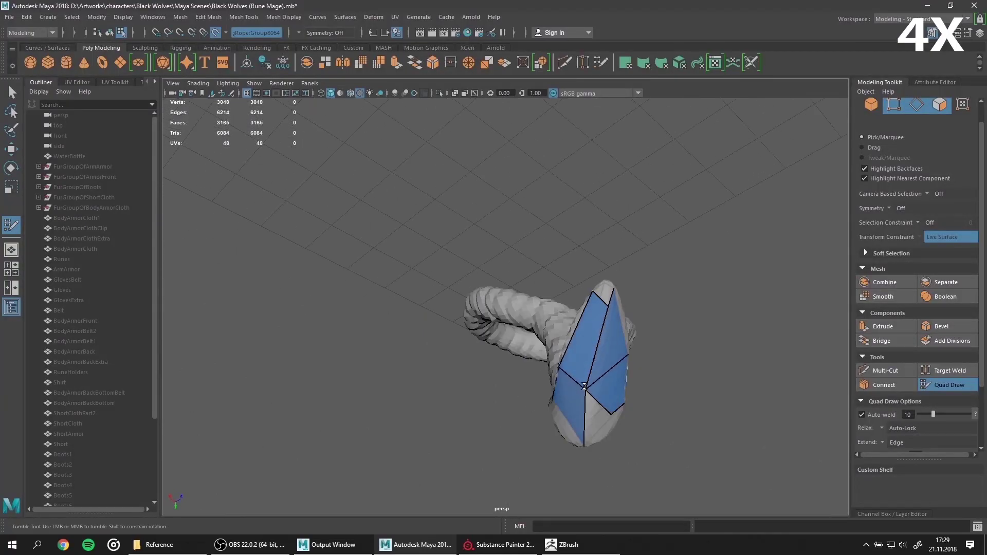
{"action": "left_click_drag", "start_coordinate": [585, 386], "coordinate": [584, 443]}
{"action": "left_click_drag", "start_coordinate": [584, 443], "coordinate": [626, 308], "text": "alt"}
{"action": "mouse_move", "coordinate": [603, 375]}
{"action": "left_mouse_down", "text": "alt"}
{"action": "mouse_move", "coordinate": [642, 269]}
{"action": "mouse_move", "coordinate": [526, 266]}
{"action": "mouse_move", "coordinate": [503, 309]}
{"action": "left_mouse_up", "text": "alt"}
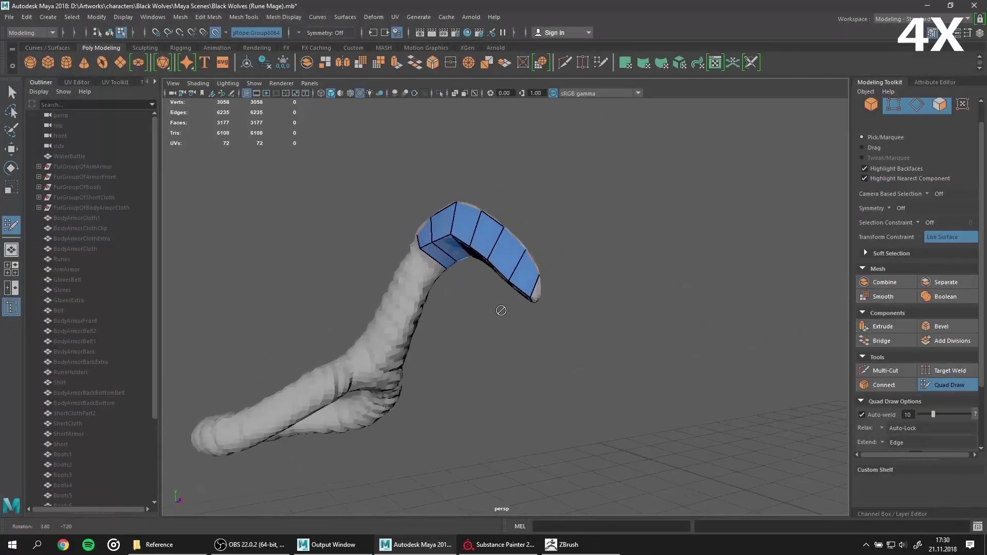
{"action": "middle_click_drag", "start_coordinate": [502, 308], "coordinate": [609, 375], "text": "alt"}
{"action": "middle_click_drag", "start_coordinate": [577, 425], "coordinate": [559, 403], "text": "alt"}
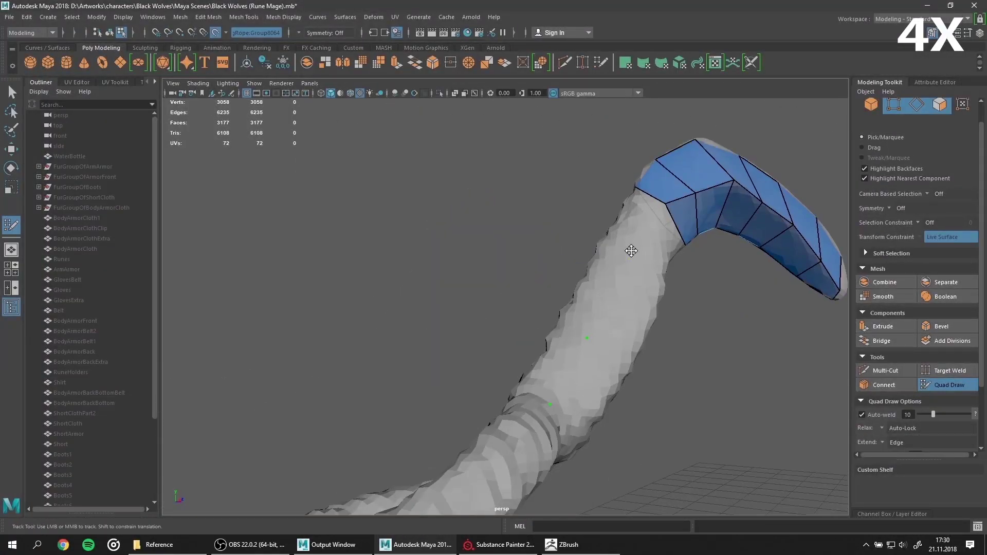
{"action": "left_click_drag", "start_coordinate": [631, 251], "coordinate": [668, 331], "text": "alt"}
{"action": "left_click_drag", "start_coordinate": [617, 259], "coordinate": [487, 307], "text": "alt"}
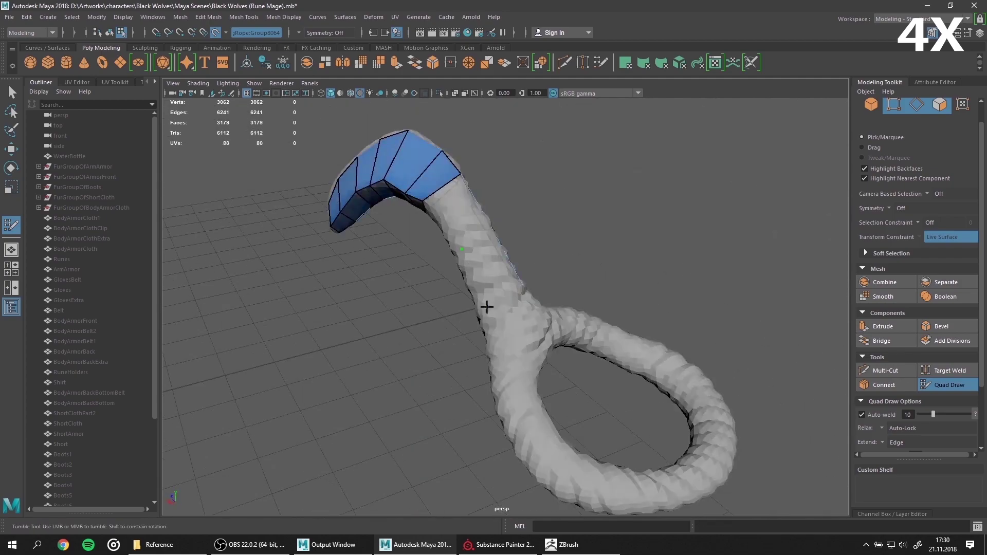
{"action": "mouse_move", "coordinate": [485, 241]}
{"action": "left_mouse_down", "text": "alt"}
{"action": "mouse_move", "coordinate": [591, 288]}
{"action": "mouse_move", "coordinate": [463, 309]}
{"action": "left_mouse_up", "text": "alt"}
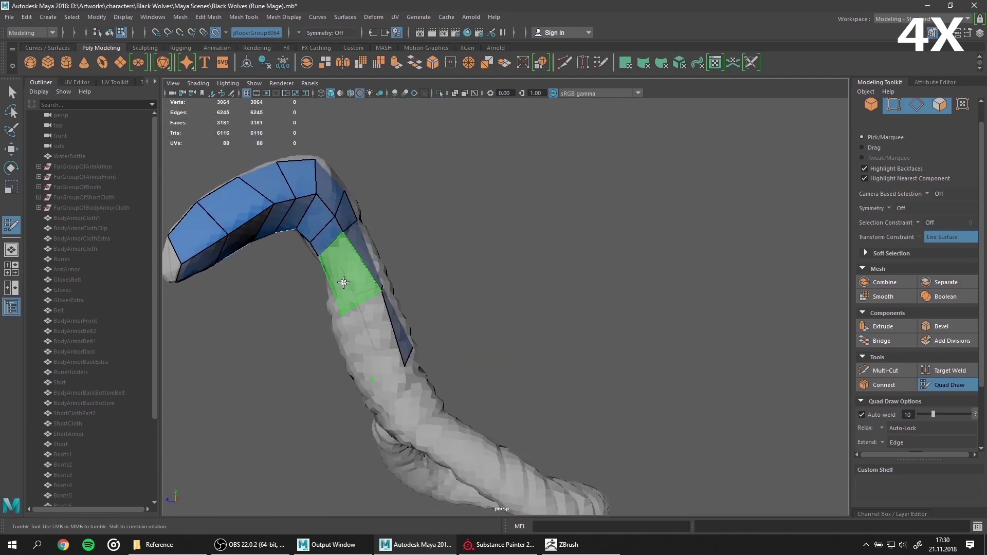
Step: Continue the quad strip down to where the rope meets the ring
{"action": "mouse_move", "coordinate": [360, 288]}
{"action": "left_mouse_down"}
{"action": "mouse_move", "coordinate": [366, 352]}
{"action": "mouse_move", "coordinate": [442, 355]}
{"action": "mouse_move", "coordinate": [481, 260]}
{"action": "mouse_move", "coordinate": [523, 332]}
{"action": "left_mouse_up"}
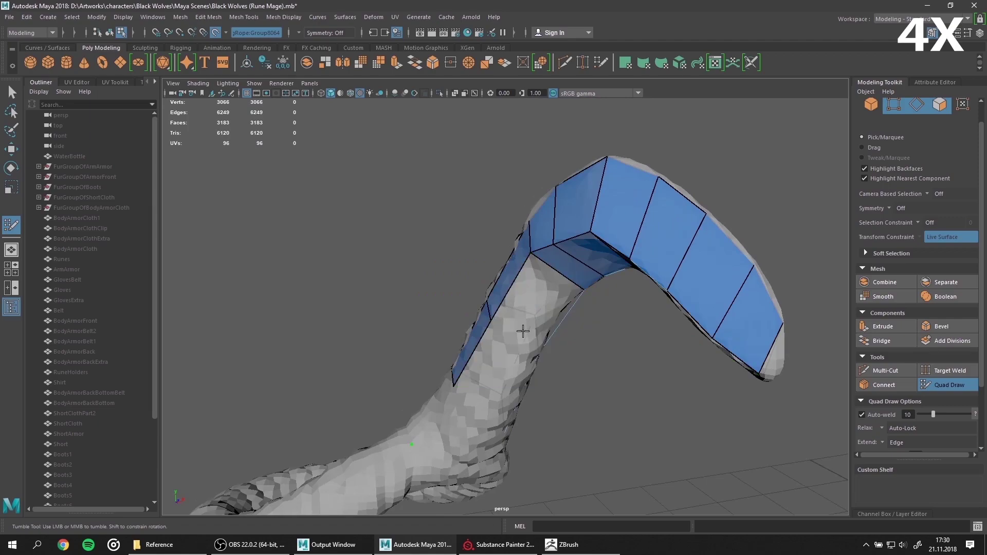
{"action": "mouse_move", "coordinate": [475, 412]}
{"action": "left_mouse_down", "text": "alt"}
{"action": "mouse_move", "coordinate": [411, 322]}
{"action": "mouse_move", "coordinate": [433, 227]}
{"action": "left_mouse_up", "text": "alt"}
{"action": "left_click_drag", "start_coordinate": [489, 177], "coordinate": [488, 181]}
{"action": "left_click_drag", "start_coordinate": [488, 181], "coordinate": [455, 141], "text": "alt"}
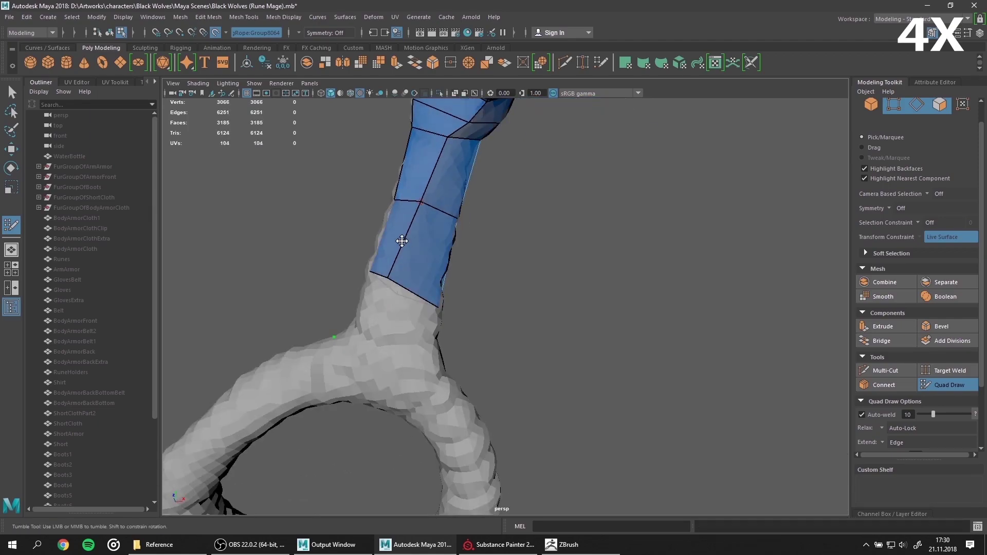
{"action": "mouse_move", "coordinate": [402, 241]}
{"action": "left_mouse_down", "text": "alt"}
{"action": "mouse_move", "coordinate": [514, 308]}
{"action": "mouse_move", "coordinate": [606, 385]}
{"action": "mouse_move", "coordinate": [389, 188]}
{"action": "mouse_move", "coordinate": [452, 287]}
{"action": "mouse_move", "coordinate": [514, 257]}
{"action": "mouse_move", "coordinate": [561, 283]}
{"action": "mouse_move", "coordinate": [538, 376]}
{"action": "left_mouse_up", "text": "alt"}
{"action": "left_click", "coordinate": [615, 316], "text": "shift"}
{"action": "mouse_move", "coordinate": [615, 317]}
{"action": "left_mouse_down", "text": "alt"}
{"action": "mouse_move", "coordinate": [496, 363]}
{"action": "mouse_move", "coordinate": [421, 360]}
{"action": "mouse_move", "coordinate": [453, 376]}
{"action": "mouse_move", "coordinate": [628, 391]}
{"action": "left_mouse_up", "text": "alt"}
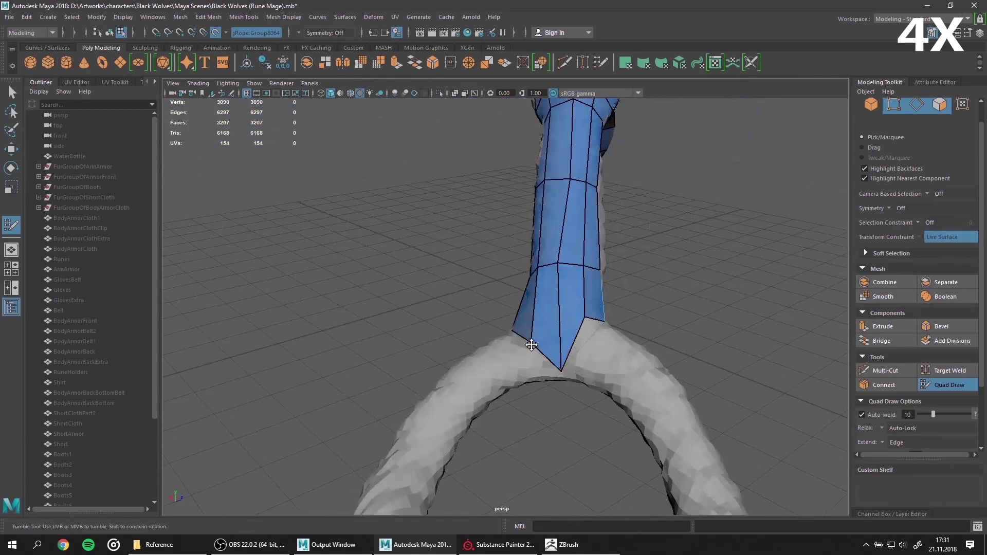
{"action": "middle_click_drag", "start_coordinate": [637, 432], "coordinate": [441, 312], "text": "alt"}
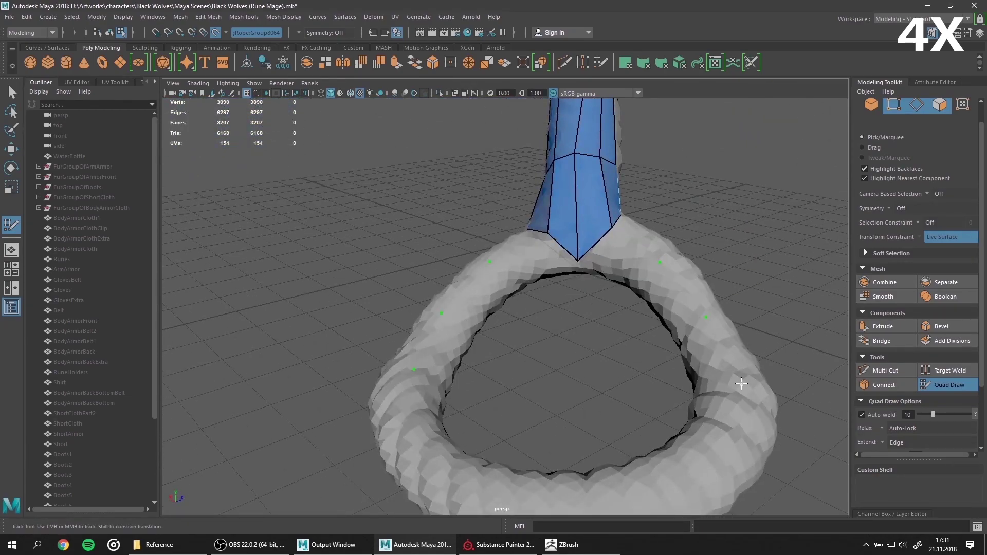
{"action": "mouse_move", "coordinate": [741, 383]}
{"action": "left_mouse_down", "text": "alt"}
{"action": "mouse_move", "coordinate": [502, 273]}
{"action": "mouse_move", "coordinate": [533, 292]}
{"action": "mouse_move", "coordinate": [589, 297]}
{"action": "mouse_move", "coordinate": [531, 267]}
{"action": "mouse_move", "coordinate": [514, 434]}
{"action": "mouse_move", "coordinate": [418, 296]}
{"action": "left_mouse_up", "text": "alt"}
{"action": "left_click", "coordinate": [622, 304], "text": "shift"}
{"action": "left_click", "coordinate": [514, 435], "text": "shift"}
{"action": "mouse_move", "coordinate": [338, 362]}
{"action": "left_mouse_down", "text": "alt"}
{"action": "mouse_move", "coordinate": [584, 275]}
{"action": "mouse_move", "coordinate": [610, 230]}
{"action": "left_mouse_up", "text": "alt"}
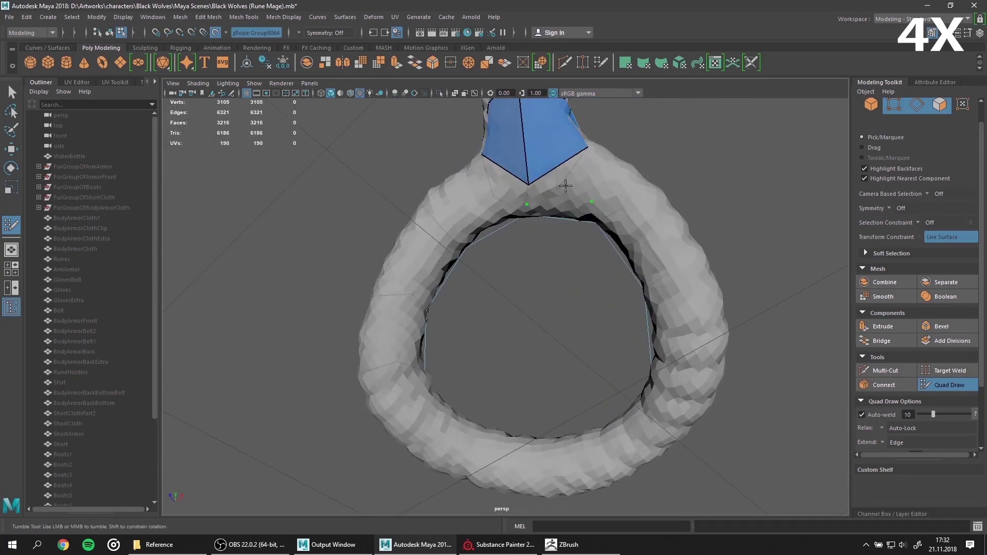
Step: Add quads where the strip joins the ring, removing one misplaced face
{"action": "scroll", "coordinate": [610, 229], "scroll_direction": "up", "scroll_amount": 5}
{"action": "left_click", "coordinate": [575, 278], "text": "shift"}
{"action": "mouse_move", "coordinate": [575, 278]}
{"action": "left_mouse_down", "text": "alt"}
{"action": "mouse_move", "coordinate": [558, 263]}
{"action": "mouse_move", "coordinate": [556, 282]}
{"action": "mouse_move", "coordinate": [601, 194]}
{"action": "mouse_move", "coordinate": [618, 292]}
{"action": "mouse_move", "coordinate": [529, 407]}
{"action": "mouse_move", "coordinate": [473, 341]}
{"action": "mouse_move", "coordinate": [427, 378]}
{"action": "mouse_move", "coordinate": [379, 359]}
{"action": "mouse_move", "coordinate": [522, 419]}
{"action": "left_mouse_up", "text": "alt"}
{"action": "left_click", "coordinate": [602, 194], "text": "shift"}
{"action": "left_click", "coordinate": [529, 408], "text": "shift"}
{"action": "left_click", "coordinate": [401, 362], "text": "ctrl+shift"}
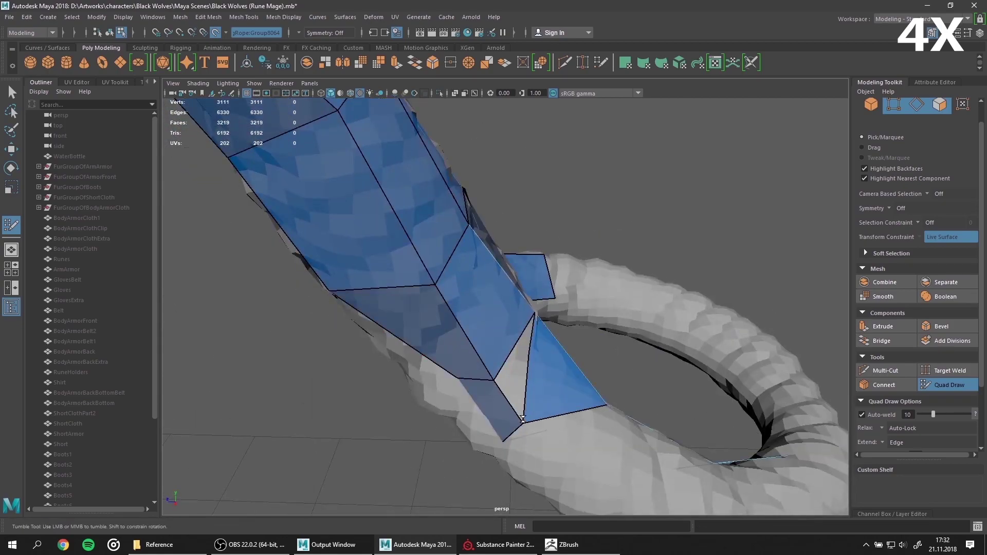
{"action": "mouse_move", "coordinate": [492, 382]}
{"action": "left_mouse_down", "text": "alt"}
{"action": "mouse_move", "coordinate": [507, 291]}
{"action": "mouse_move", "coordinate": [540, 282]}
{"action": "mouse_move", "coordinate": [492, 319]}
{"action": "mouse_move", "coordinate": [529, 289]}
{"action": "mouse_move", "coordinate": [460, 270]}
{"action": "left_mouse_up", "text": "alt"}
{"action": "left_click", "coordinate": [540, 282], "text": "shift"}
{"action": "left_click", "coordinate": [519, 288], "text": "shift"}
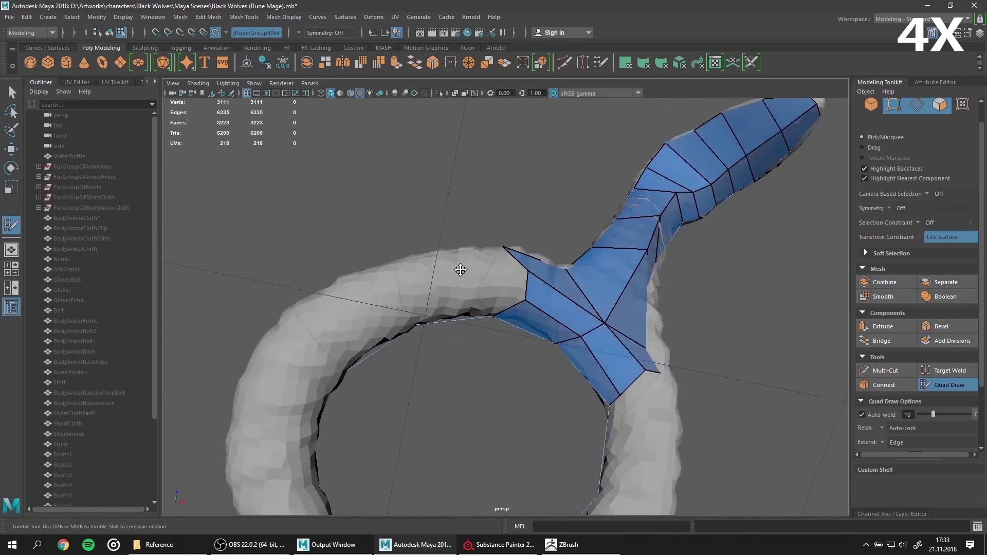
{"action": "left_click", "coordinate": [389, 319], "text": "shift"}
{"action": "left_click_drag", "start_coordinate": [389, 319], "coordinate": [465, 309], "text": "alt"}
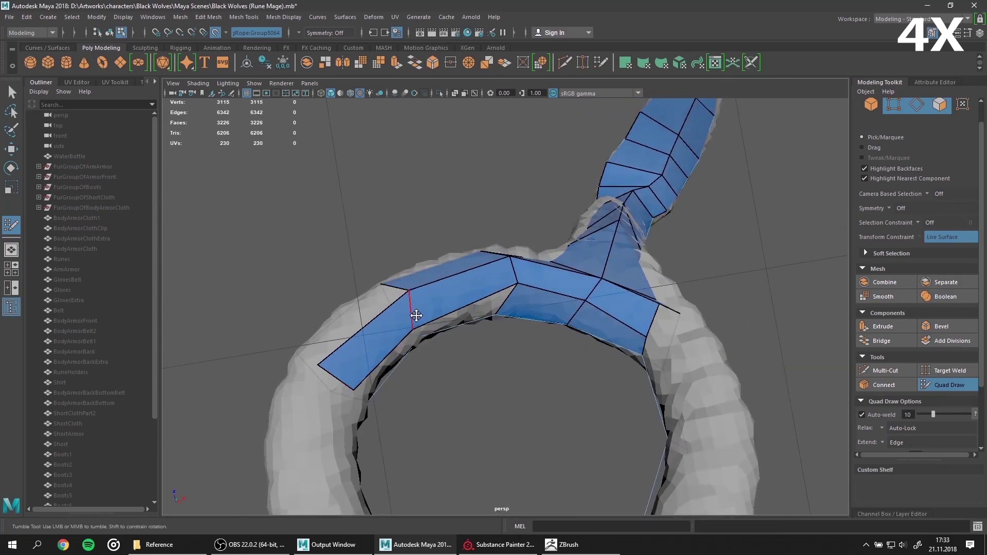
Step: Insert an edge loop and continue quads along the ring, deleting an unwanted edge
{"action": "left_click", "coordinate": [416, 315], "text": "ctrl"}
{"action": "mouse_move", "coordinate": [416, 315]}
{"action": "left_mouse_down", "text": "alt"}
{"action": "mouse_move", "coordinate": [645, 263]}
{"action": "mouse_move", "coordinate": [503, 375]}
{"action": "mouse_move", "coordinate": [535, 252]}
{"action": "mouse_move", "coordinate": [594, 350]}
{"action": "left_mouse_up", "text": "alt"}
{"action": "scroll", "coordinate": [451, 377], "scroll_direction": "up", "scroll_amount": 3}
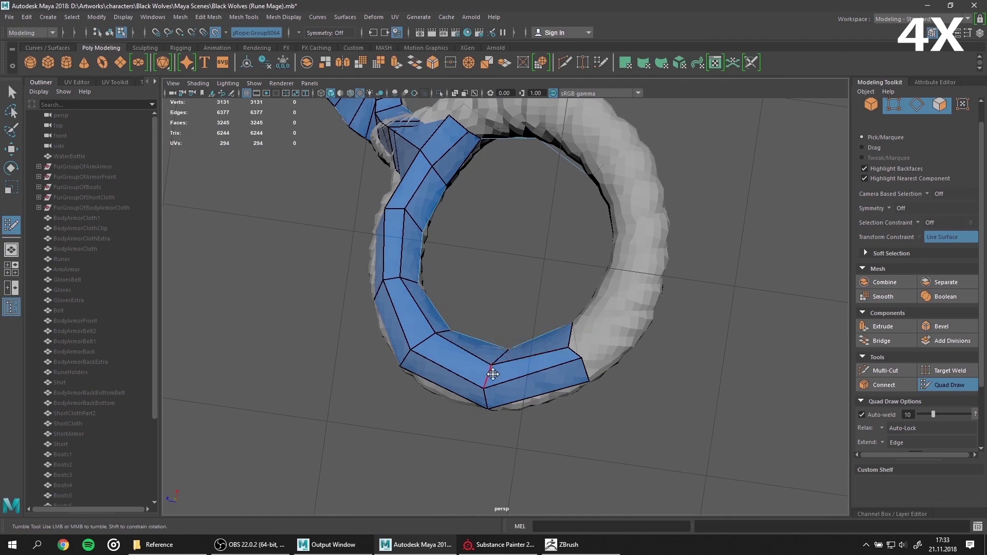
{"action": "mouse_move", "coordinate": [581, 367]}
{"action": "left_mouse_down", "text": "alt"}
{"action": "mouse_move", "coordinate": [612, 326]}
{"action": "mouse_move", "coordinate": [473, 324]}
{"action": "mouse_move", "coordinate": [409, 298]}
{"action": "mouse_move", "coordinate": [560, 402]}
{"action": "mouse_move", "coordinate": [341, 370]}
{"action": "left_mouse_up", "text": "alt"}
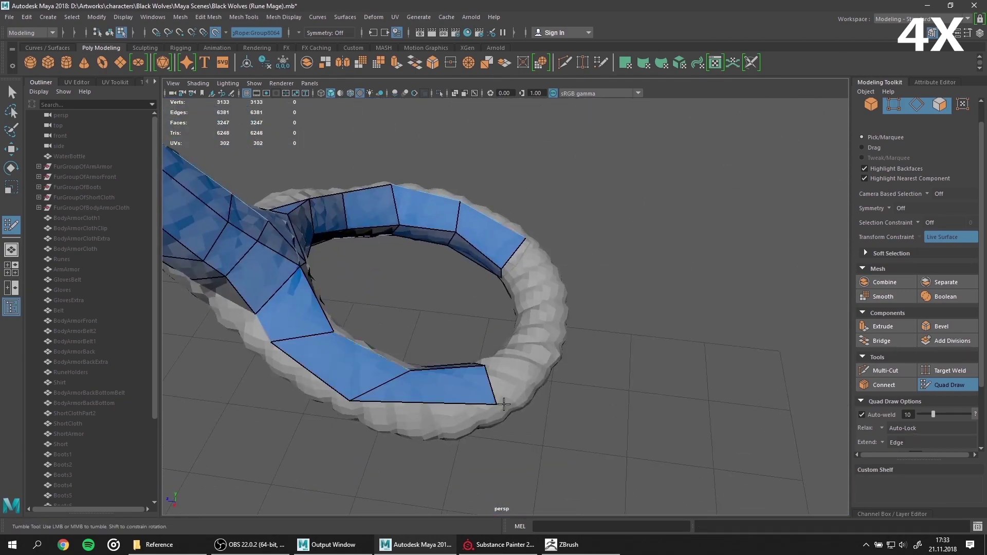
{"action": "left_click_drag", "start_coordinate": [504, 404], "coordinate": [534, 375], "text": "alt"}
{"action": "middle_click_drag", "start_coordinate": [535, 375], "coordinate": [553, 363], "text": "alt"}
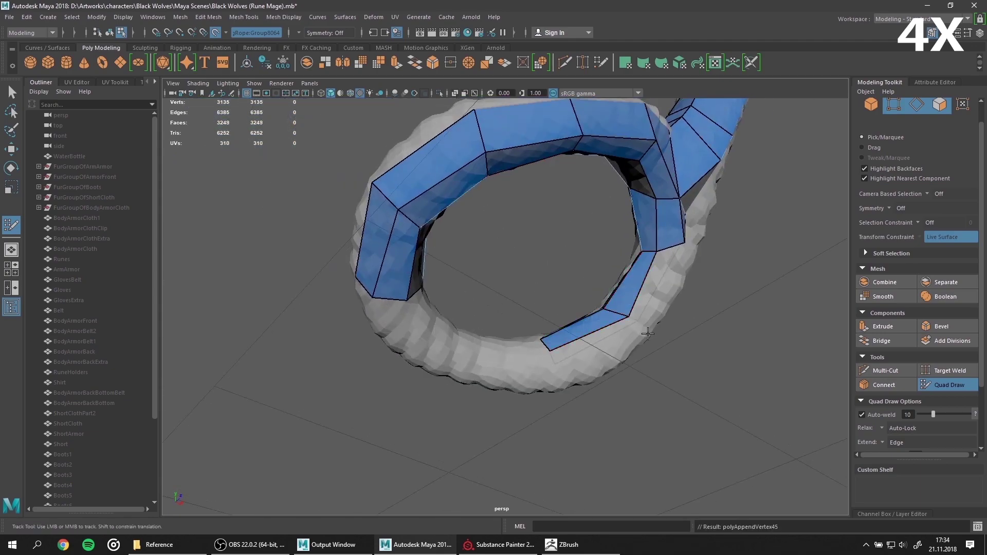
{"action": "left_click", "coordinate": [563, 363], "text": "shift"}
{"action": "left_click_drag", "start_coordinate": [562, 362], "coordinate": [488, 444], "text": "alt"}
{"action": "left_click", "coordinate": [421, 365], "text": "ctrl+shift"}
{"action": "left_click_drag", "start_coordinate": [421, 365], "coordinate": [449, 374], "text": "alt"}
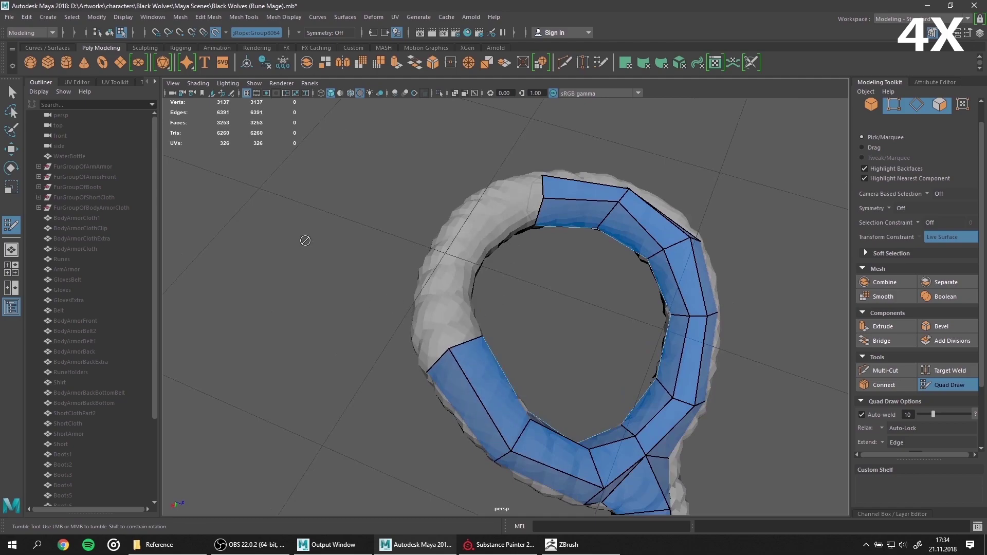
{"action": "left_click", "coordinate": [483, 209], "text": "shift"}
{"action": "mouse_move", "coordinate": [483, 208]}
{"action": "left_mouse_down", "text": "alt"}
{"action": "mouse_move", "coordinate": [460, 256]}
{"action": "mouse_move", "coordinate": [582, 318]}
{"action": "mouse_move", "coordinate": [579, 167]}
{"action": "mouse_move", "coordinate": [451, 287]}
{"action": "mouse_move", "coordinate": [487, 353]}
{"action": "mouse_move", "coordinate": [540, 321]}
{"action": "mouse_move", "coordinate": [488, 293]}
{"action": "mouse_move", "coordinate": [396, 352]}
{"action": "mouse_move", "coordinate": [444, 326]}
{"action": "left_mouse_up", "text": "alt"}
Step: Close the last gaps around the ring, undoing one bad face, then exit Quad Draw
{"action": "left_click", "coordinate": [518, 284], "text": "shift"}
{"action": "key", "text": "ctrl+z"}
{"action": "left_click", "coordinate": [487, 353], "text": "shift"}
{"action": "left_click", "coordinate": [540, 321], "text": "shift"}
{"action": "left_click", "coordinate": [396, 352], "text": "shift"}
{"action": "left_click_drag", "start_coordinate": [484, 287], "coordinate": [452, 308], "text": "alt"}
{"action": "left_click", "coordinate": [446, 271], "text": "shift"}
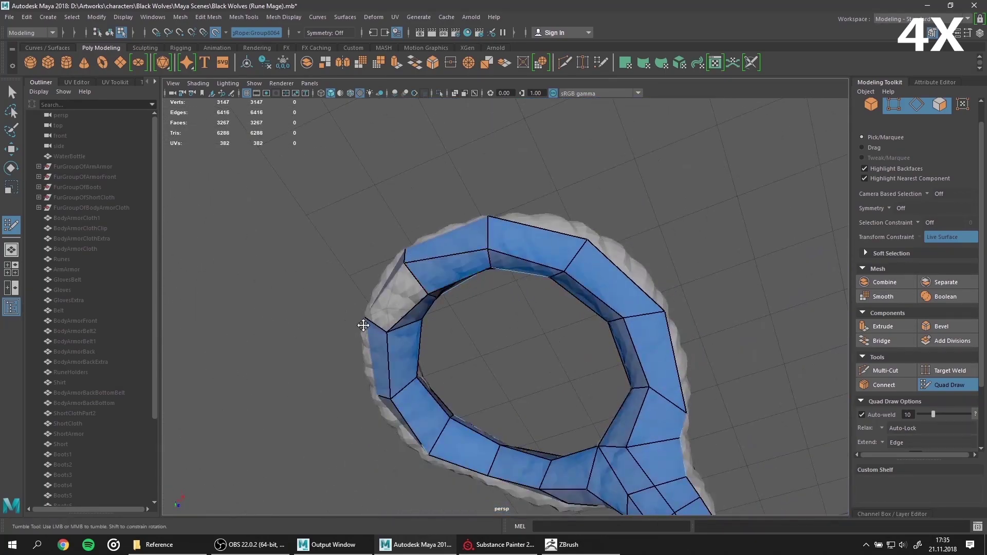
{"action": "mouse_move", "coordinate": [446, 271]}
{"action": "left_mouse_down", "text": "alt"}
{"action": "mouse_move", "coordinate": [592, 180]}
{"action": "mouse_move", "coordinate": [565, 154]}
{"action": "left_mouse_up", "text": "alt"}
{"action": "left_click", "coordinate": [864, 109]}
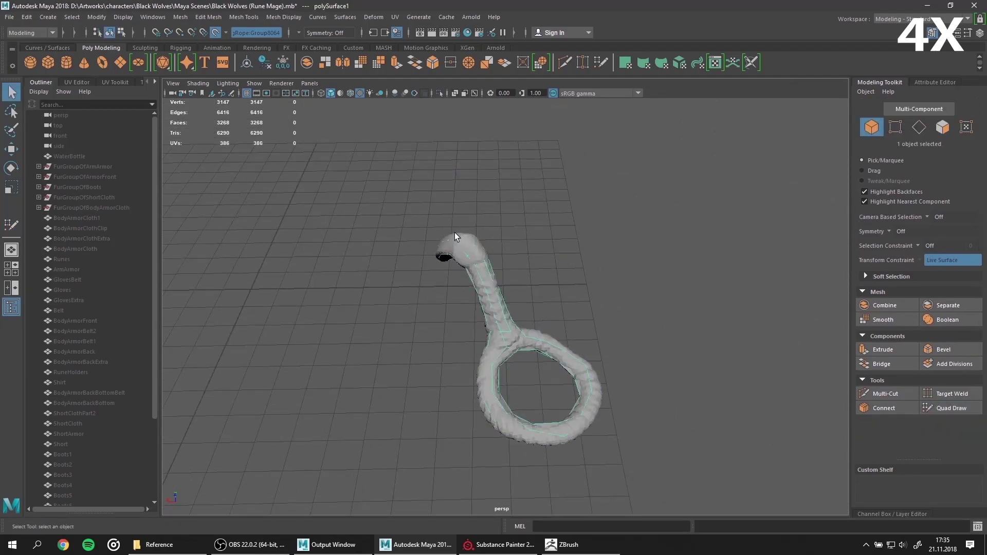
Step: Rename the new rope mesh to CoinBagRope1 in the Outliner
{"action": "mouse_move", "coordinate": [476, 253]}
{"action": "left_mouse_down", "text": "alt"}
{"action": "mouse_move", "coordinate": [595, 286]}
{"action": "mouse_move", "coordinate": [287, 16]}
{"action": "mouse_move", "coordinate": [451, 193]}
{"action": "mouse_move", "coordinate": [385, 239]}
{"action": "mouse_move", "coordinate": [369, 264]}
{"action": "mouse_move", "coordinate": [516, 332]}
{"action": "left_mouse_up", "text": "alt"}
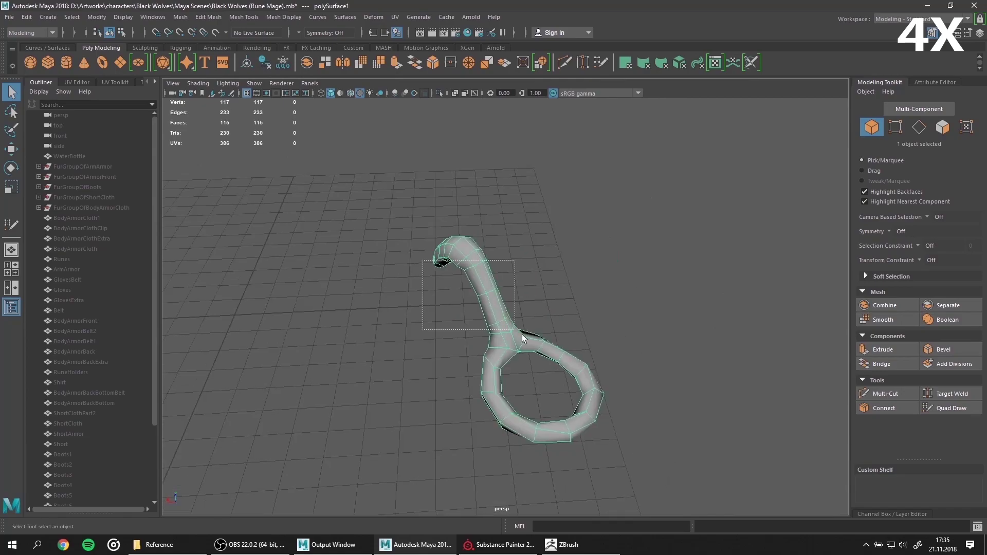
{"action": "double_click", "coordinate": [69, 454]}
{"action": "type", "text": "CoinBagRope1"}
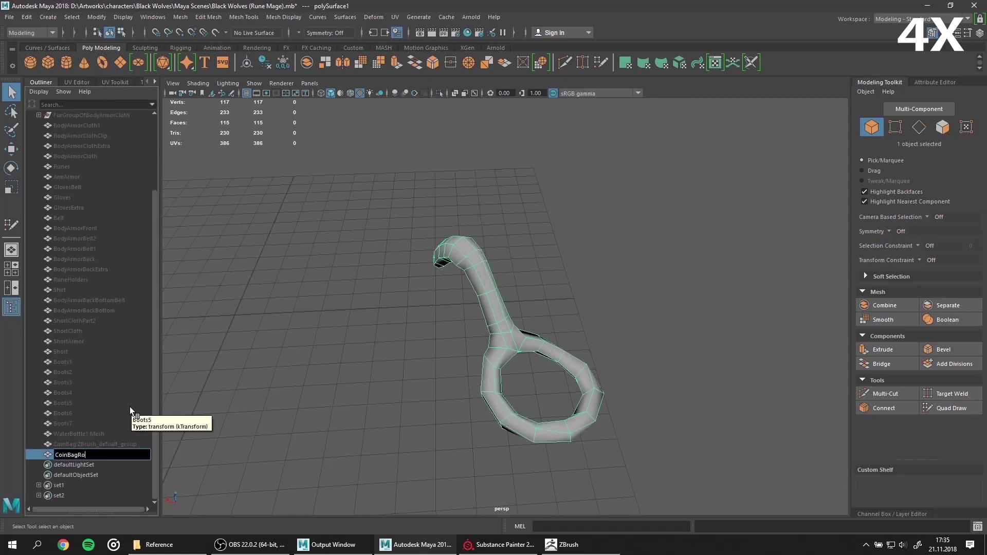
{"action": "key", "text": "Return"}
Step: Merge the scene's namespaces into root and rename the rope CoinBagRope
{"action": "left_click", "coordinate": [152, 17]}
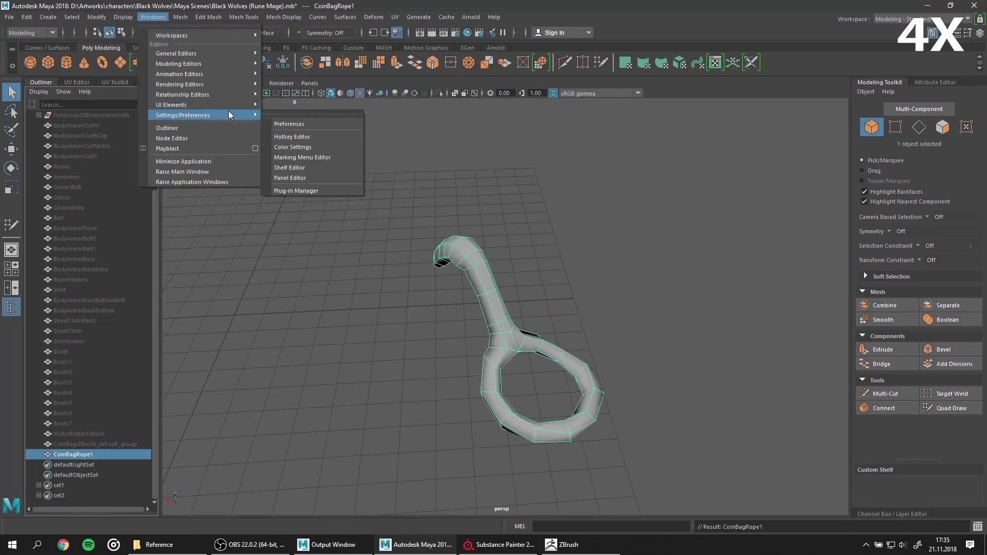
{"action": "left_click", "coordinate": [309, 175]}
{"action": "left_click", "coordinate": [186, 297]}
{"action": "left_click", "coordinate": [180, 276], "text": "shift"}
{"action": "left_click", "coordinate": [296, 280]}
{"action": "left_click", "coordinate": [420, 275]}
{"action": "left_click", "coordinate": [285, 378]}
{"action": "double_click", "coordinate": [106, 455]}
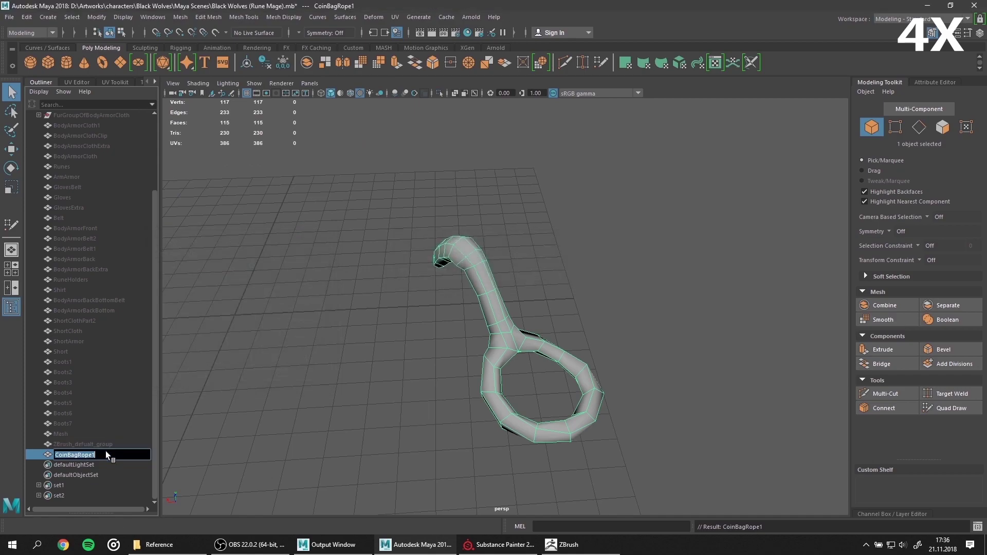
Step: Select and frame ZBrush_defualt_group and make it the live Quad Draw surface
{"action": "left_click", "coordinate": [104, 441]}
{"action": "key", "text": "f"}
{"action": "left_click", "coordinate": [215, 32]}
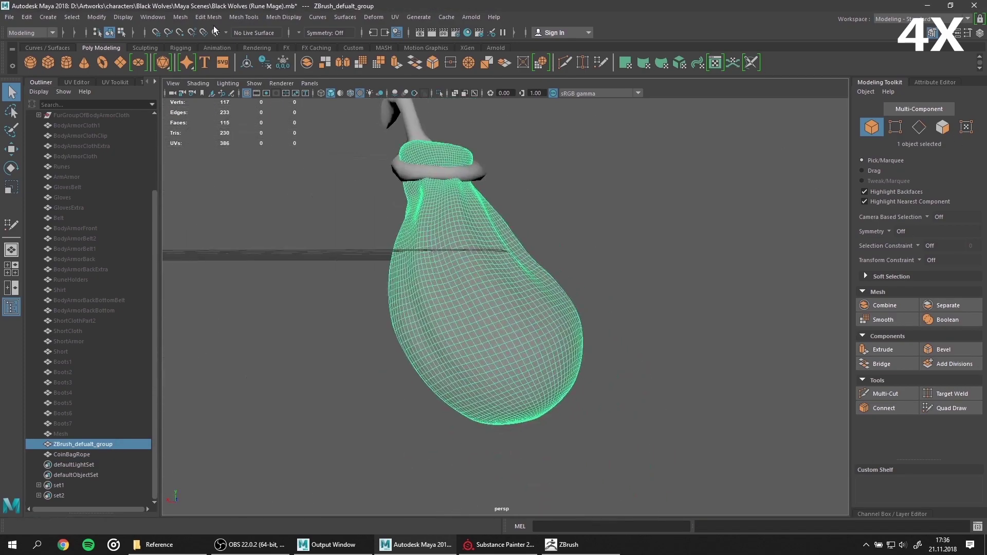
{"action": "left_click", "coordinate": [410, 125]}
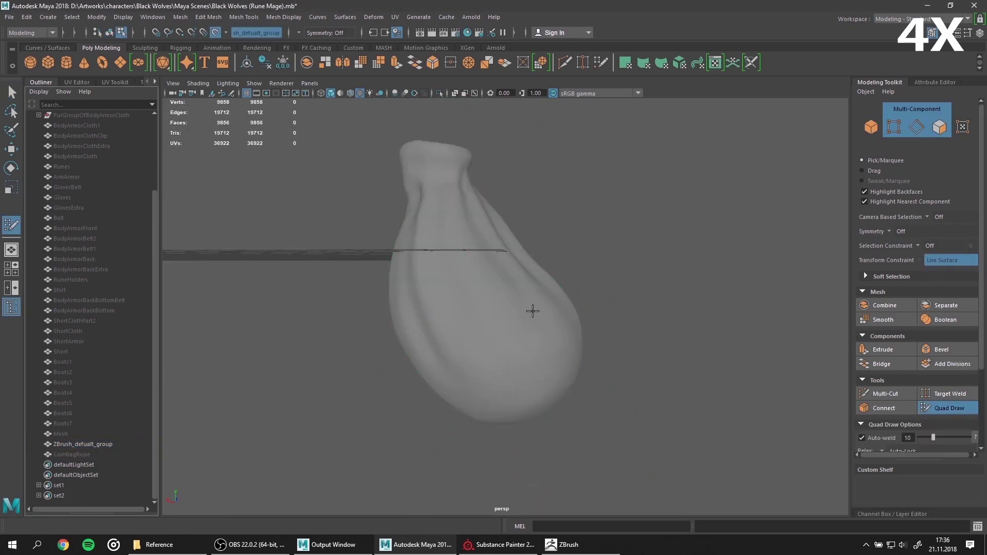
Step: Draw a first patch of quads across the bag's body and add an edge loop
{"action": "left_click_drag", "start_coordinate": [531, 310], "coordinate": [529, 273], "text": "alt"}
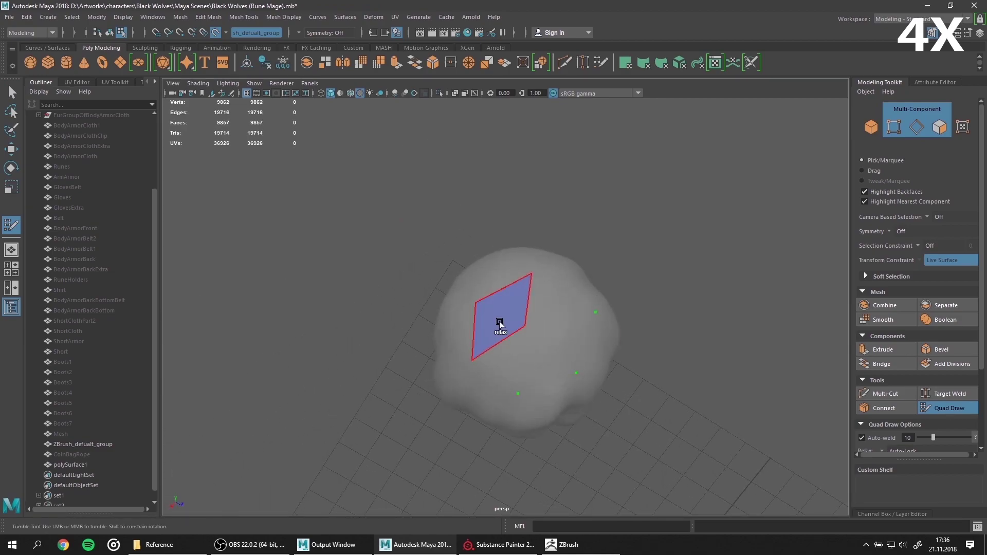
{"action": "left_click", "coordinate": [516, 361], "text": "shift"}
{"action": "mouse_move", "coordinate": [516, 360]}
{"action": "left_mouse_down", "text": "alt"}
{"action": "mouse_move", "coordinate": [507, 348]}
{"action": "mouse_move", "coordinate": [568, 335]}
{"action": "left_mouse_up", "text": "alt"}
{"action": "left_click", "coordinate": [506, 265], "text": "shift"}
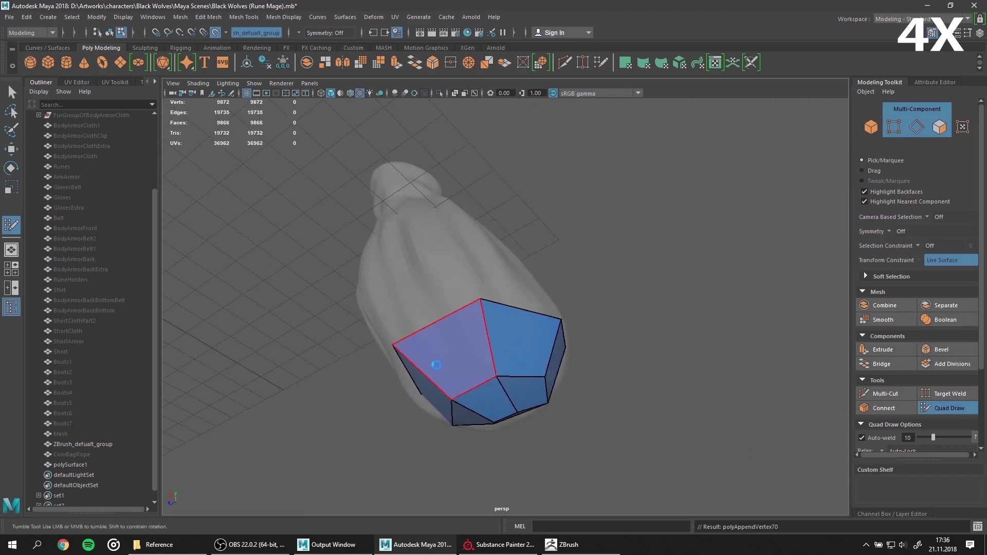
{"action": "mouse_move", "coordinate": [507, 264]}
{"action": "left_mouse_down", "text": "alt"}
{"action": "mouse_move", "coordinate": [383, 293]}
{"action": "mouse_move", "coordinate": [428, 358]}
{"action": "mouse_move", "coordinate": [451, 303]}
{"action": "mouse_move", "coordinate": [548, 303]}
{"action": "mouse_move", "coordinate": [480, 304]}
{"action": "mouse_move", "coordinate": [591, 319]}
{"action": "mouse_move", "coordinate": [488, 249]}
{"action": "mouse_move", "coordinate": [540, 308]}
{"action": "mouse_move", "coordinate": [602, 299]}
{"action": "mouse_move", "coordinate": [439, 350]}
{"action": "mouse_move", "coordinate": [727, 392]}
{"action": "mouse_move", "coordinate": [619, 275]}
{"action": "mouse_move", "coordinate": [506, 300]}
{"action": "left_mouse_up", "text": "alt"}
{"action": "left_click", "coordinate": [452, 303], "text": "shift"}
{"action": "left_click", "coordinate": [480, 304], "text": "shift"}
{"action": "left_click", "coordinate": [540, 309], "text": "ctrl"}
{"action": "left_click", "coordinate": [439, 350], "text": "ctrl"}
Step: Insert further edge loops up the bag to its neck
{"action": "left_click_drag", "start_coordinate": [402, 314], "coordinate": [558, 264], "text": "alt"}
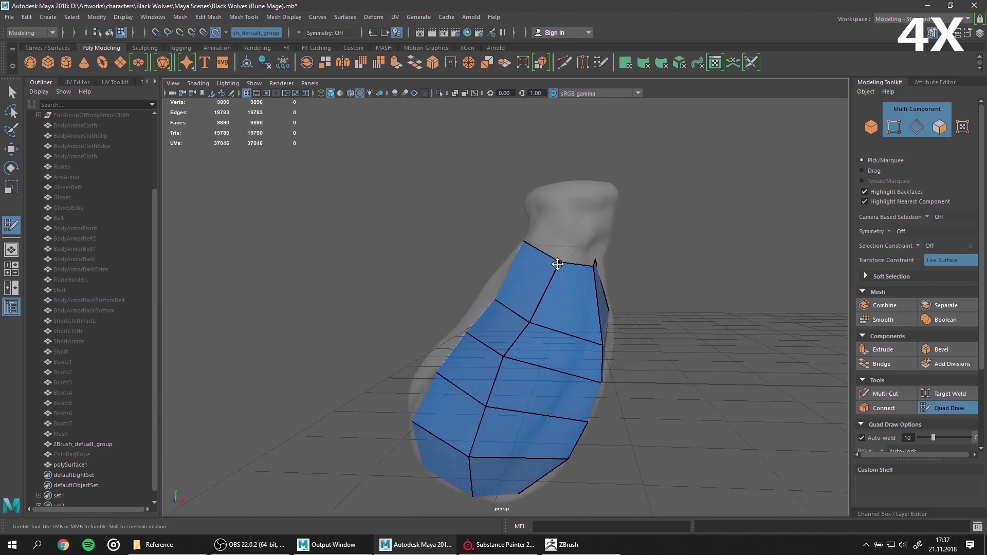
{"action": "mouse_move", "coordinate": [497, 299]}
{"action": "left_mouse_down", "text": "alt"}
{"action": "mouse_move", "coordinate": [578, 379]}
{"action": "mouse_move", "coordinate": [529, 410]}
{"action": "mouse_move", "coordinate": [525, 431]}
{"action": "mouse_move", "coordinate": [606, 409]}
{"action": "mouse_move", "coordinate": [474, 355]}
{"action": "left_mouse_up", "text": "alt"}
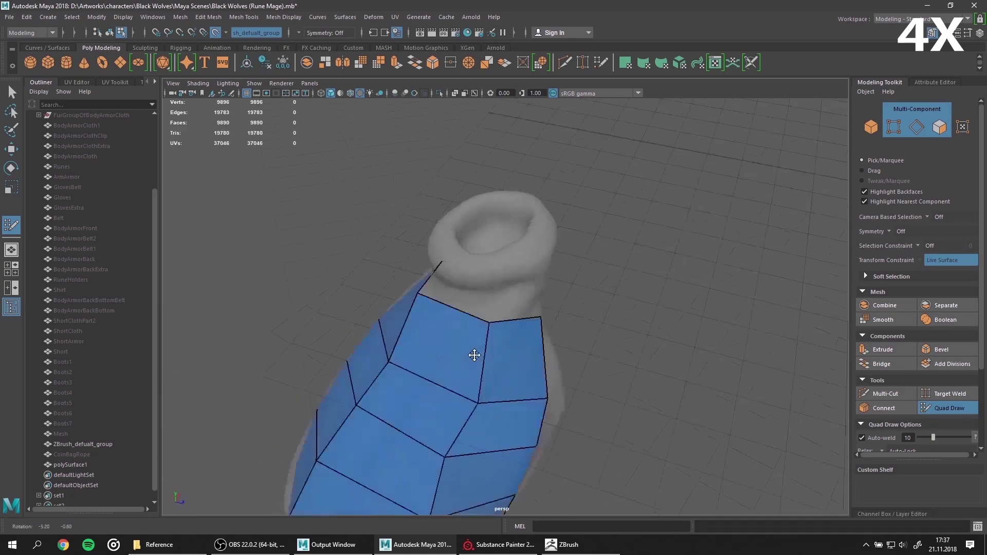
{"action": "left_click_drag", "start_coordinate": [517, 282], "coordinate": [491, 460], "text": "alt"}
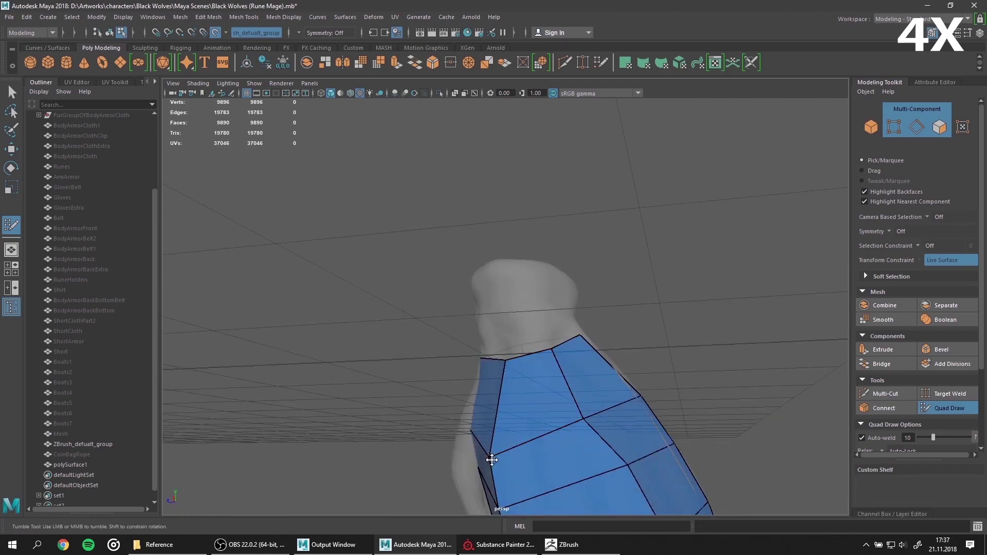
{"action": "left_click", "coordinate": [532, 358], "text": "ctrl"}
{"action": "left_click_drag", "start_coordinate": [532, 358], "coordinate": [497, 334], "text": "alt"}
{"action": "mouse_move", "coordinate": [476, 295]}
{"action": "left_mouse_down", "text": "alt"}
{"action": "mouse_move", "coordinate": [517, 304]}
{"action": "mouse_move", "coordinate": [502, 421]}
{"action": "mouse_move", "coordinate": [524, 403]}
{"action": "left_mouse_up", "text": "alt"}
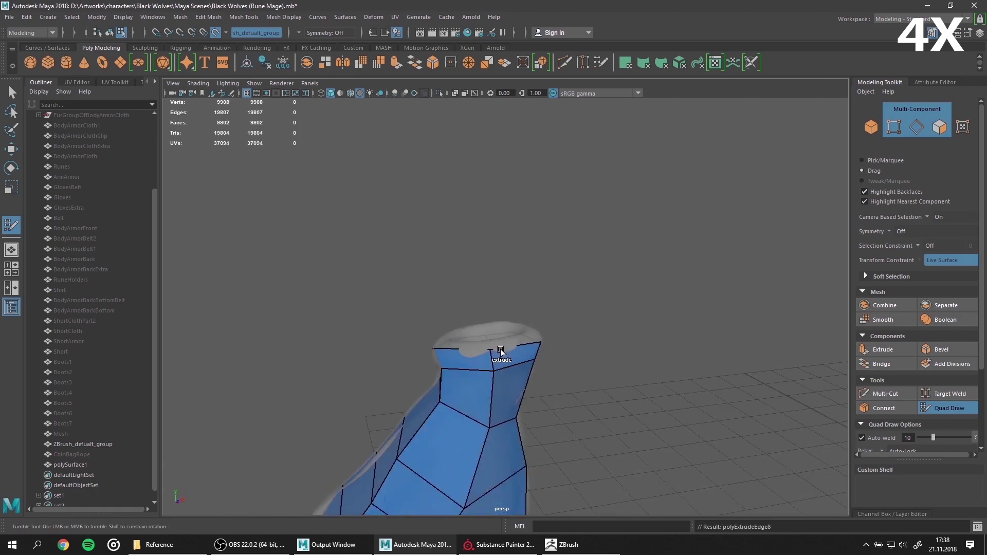
{"action": "left_click", "coordinate": [503, 350], "text": "ctrl"}
{"action": "mouse_move", "coordinate": [503, 349]}
{"action": "left_mouse_down", "text": "alt"}
{"action": "mouse_move", "coordinate": [533, 377]}
{"action": "mouse_move", "coordinate": [514, 360]}
{"action": "mouse_move", "coordinate": [494, 411]}
{"action": "left_mouse_up", "text": "alt"}
Step: Leave Quad Draw, switch to vertex selection on the low-poly mesh, and hide the high-poly bag group
{"action": "key", "text": "q"}
{"action": "left_click", "coordinate": [70, 464]}
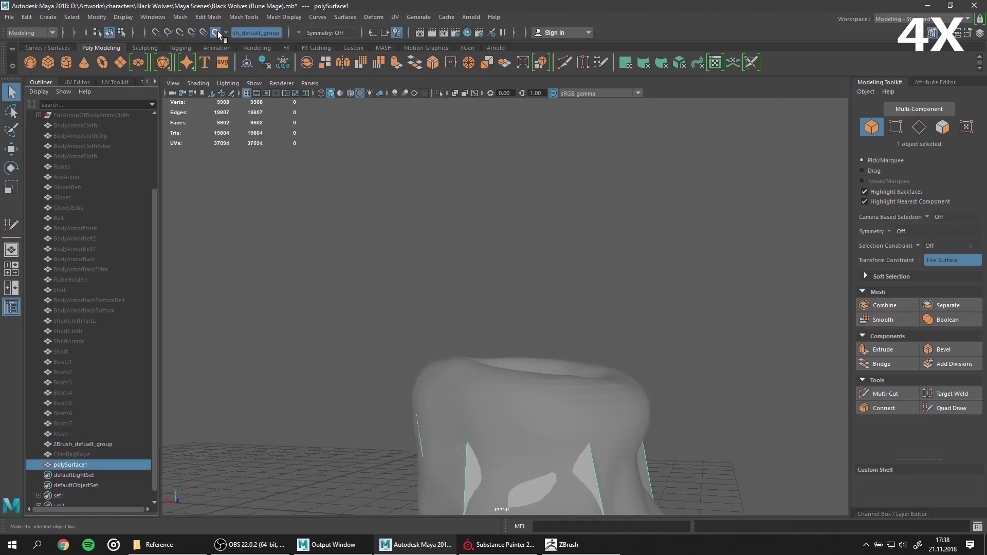
{"action": "left_click_drag", "start_coordinate": [437, 309], "coordinate": [461, 205], "text": "alt"}
{"action": "key", "text": "F9"}
{"action": "left_click", "coordinate": [452, 293]}
{"action": "mouse_move", "coordinate": [452, 293]}
{"action": "left_mouse_down", "text": "alt"}
{"action": "mouse_move", "coordinate": [514, 308]}
{"action": "mouse_move", "coordinate": [555, 256]}
{"action": "left_mouse_up", "text": "alt"}
{"action": "left_click", "coordinate": [82, 443]}
{"action": "key", "text": "h"}
{"action": "key", "text": "h"}
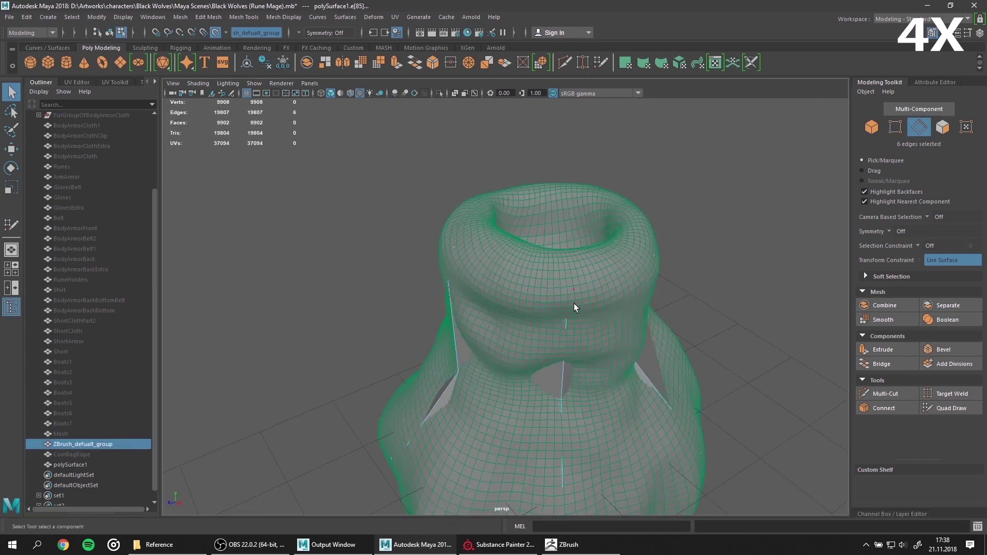
Step: Move the low-poly neck vertices so they sit along the bag's opening rim
{"action": "left_click", "coordinate": [70, 464]}
{"action": "key", "text": "e"}
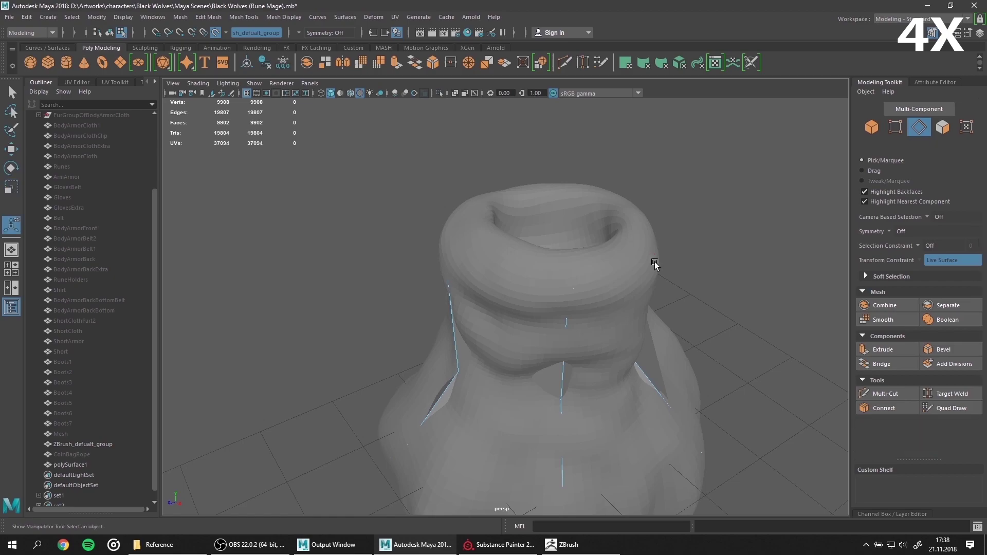
{"action": "mouse_move", "coordinate": [655, 261]}
{"action": "right_mouse_down", "text": "alt"}
{"action": "mouse_move", "coordinate": [574, 301]}
{"action": "mouse_move", "coordinate": [559, 298]}
{"action": "right_mouse_up", "text": "alt"}
{"action": "key", "text": "w"}
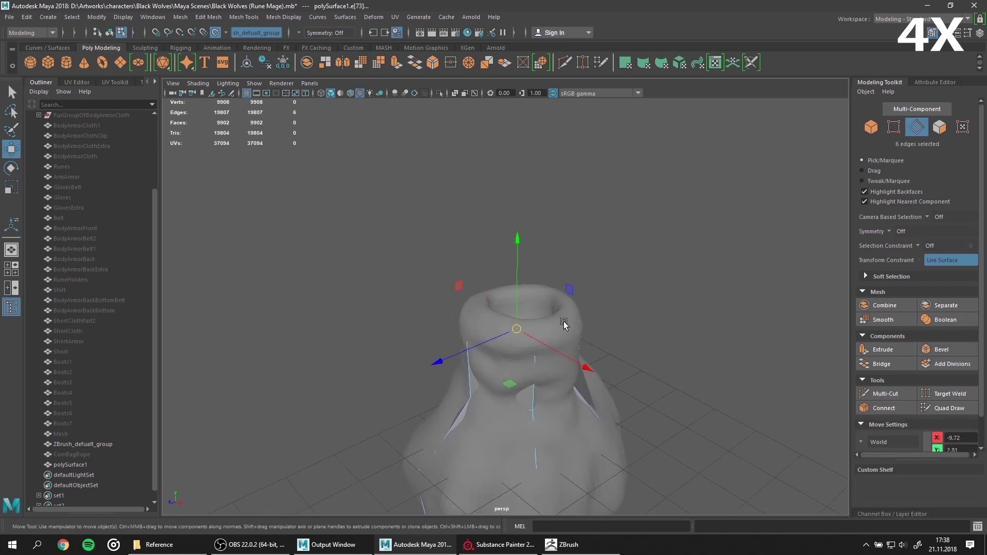
{"action": "left_click_drag", "start_coordinate": [519, 153], "coordinate": [590, 373], "text": "alt"}
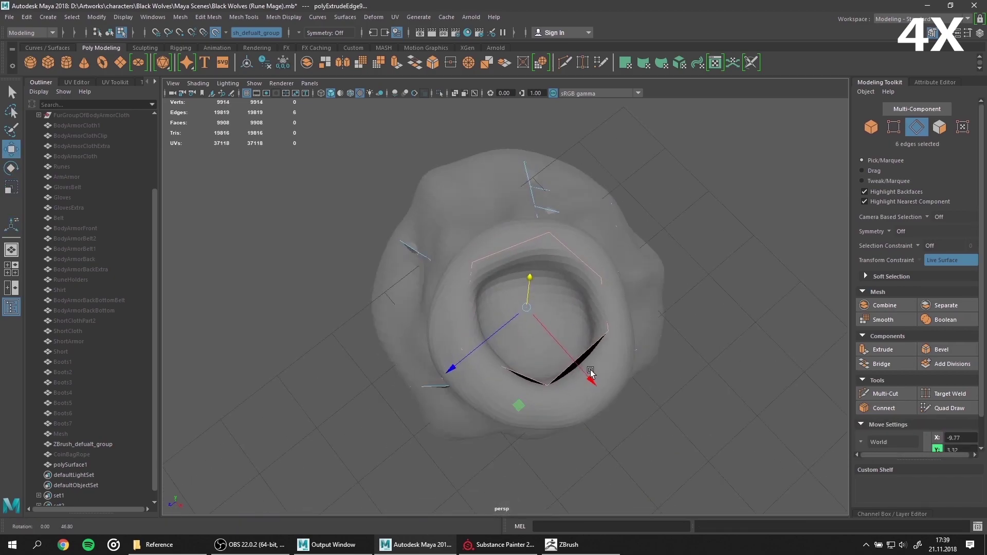
{"action": "left_click_drag", "start_coordinate": [613, 291], "coordinate": [615, 349]}
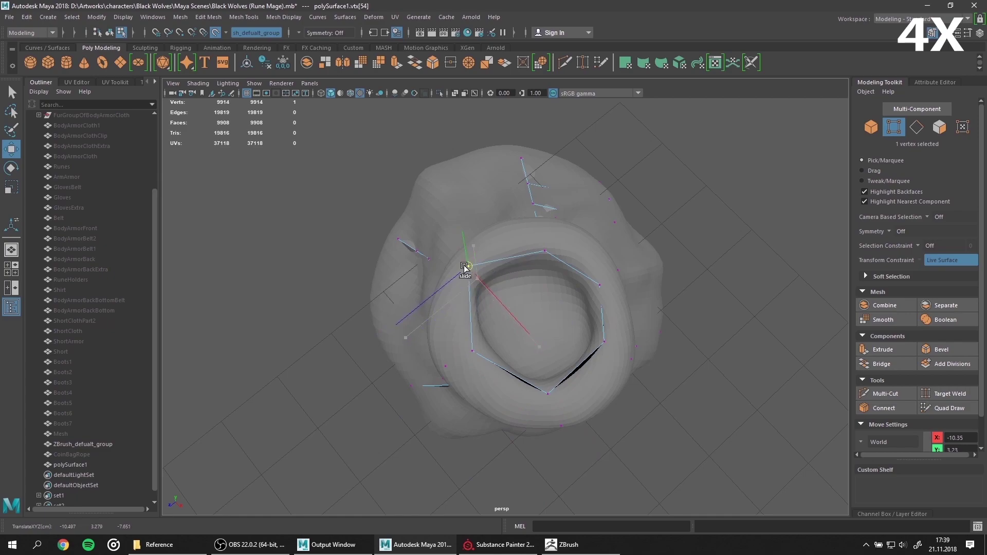
{"action": "left_click_drag", "start_coordinate": [463, 264], "coordinate": [452, 286], "text": "alt"}
{"action": "scroll", "coordinate": [453, 287], "scroll_direction": "up", "scroll_amount": 5}
{"action": "left_click", "coordinate": [105, 443]}
Step: Delete the ring of top faces on the polySurface1 bag mesh
{"action": "key", "text": "h"}
{"action": "left_click", "coordinate": [70, 464]}
{"action": "key", "text": "f"}
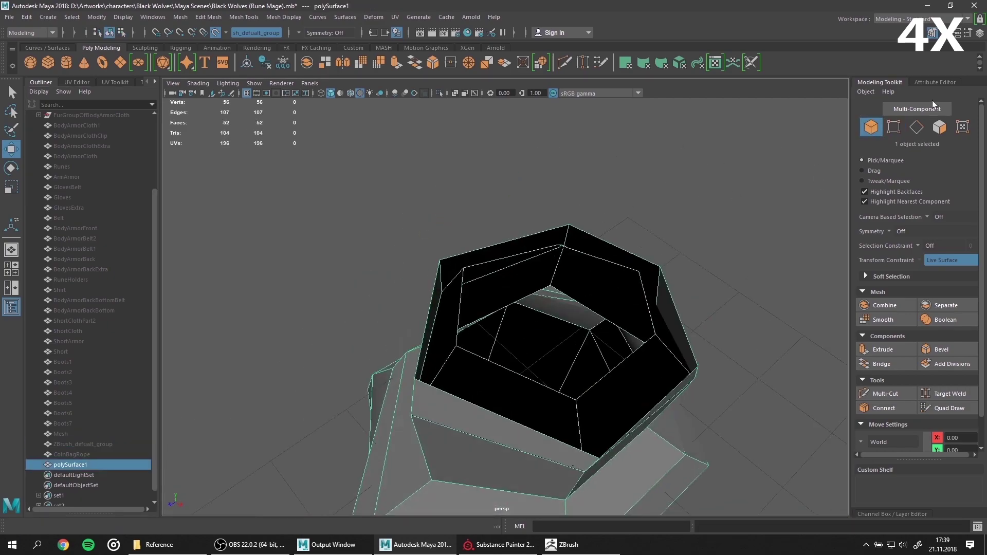
{"action": "key", "text": "F11"}
{"action": "double_click", "coordinate": [524, 380]}
{"action": "left_click_drag", "start_coordinate": [661, 324], "coordinate": [523, 275], "text": "alt"}
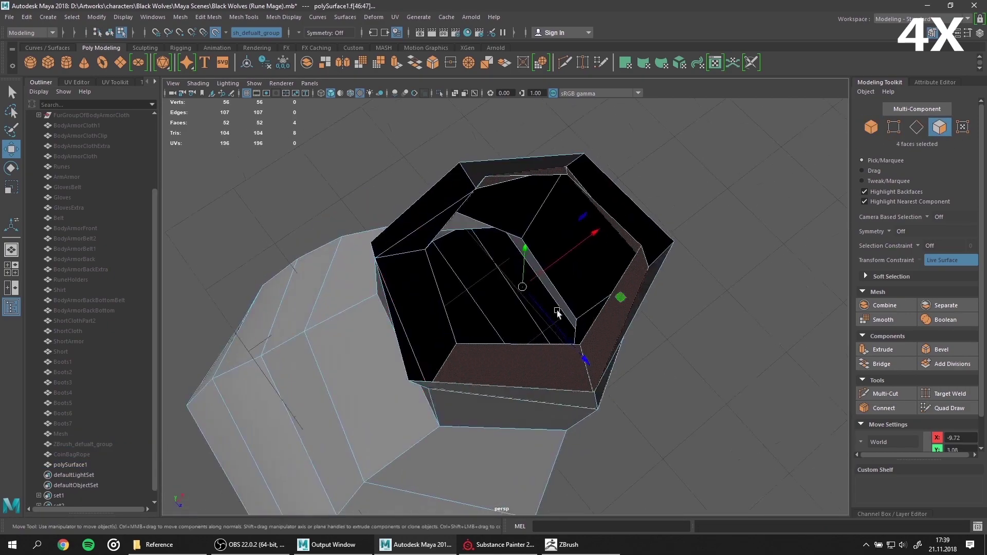
{"action": "key", "text": "Delete"}
Step: Extrude the opening's border edge loop inward twice into the hole
{"action": "left_click_drag", "start_coordinate": [424, 242], "coordinate": [462, 268], "text": "alt"}
{"action": "key", "text": "F10"}
{"action": "double_click", "coordinate": [463, 228]}
{"action": "key", "text": "ctrl+e"}
{"action": "left_click_drag", "start_coordinate": [467, 308], "coordinate": [403, 308]}
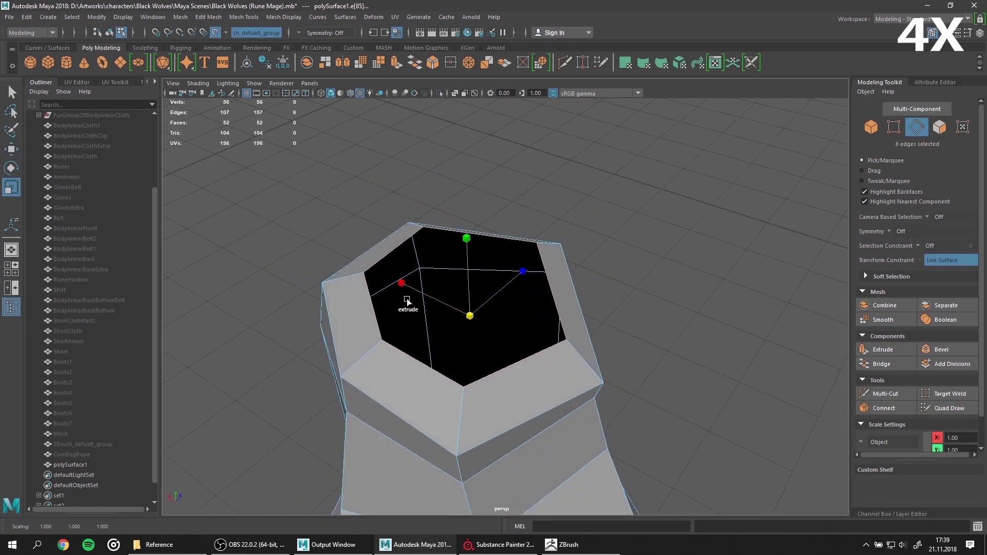
{"action": "mouse_move", "coordinate": [466, 299]}
{"action": "left_mouse_down", "text": "alt"}
{"action": "mouse_move", "coordinate": [425, 286]}
{"action": "mouse_move", "coordinate": [464, 296]}
{"action": "left_mouse_up", "text": "alt"}
{"action": "key", "text": "ctrl+e"}
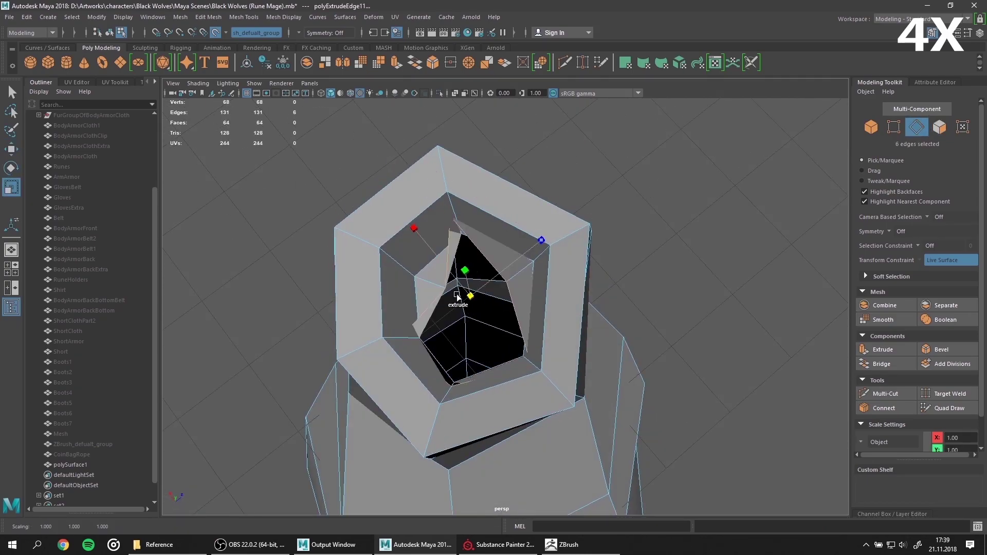
Step: Bridge two inner edges to cap the bag's opening
{"action": "left_click", "coordinate": [437, 255]}
{"action": "key", "text": "w"}
{"action": "left_click", "coordinate": [544, 308], "text": "shift"}
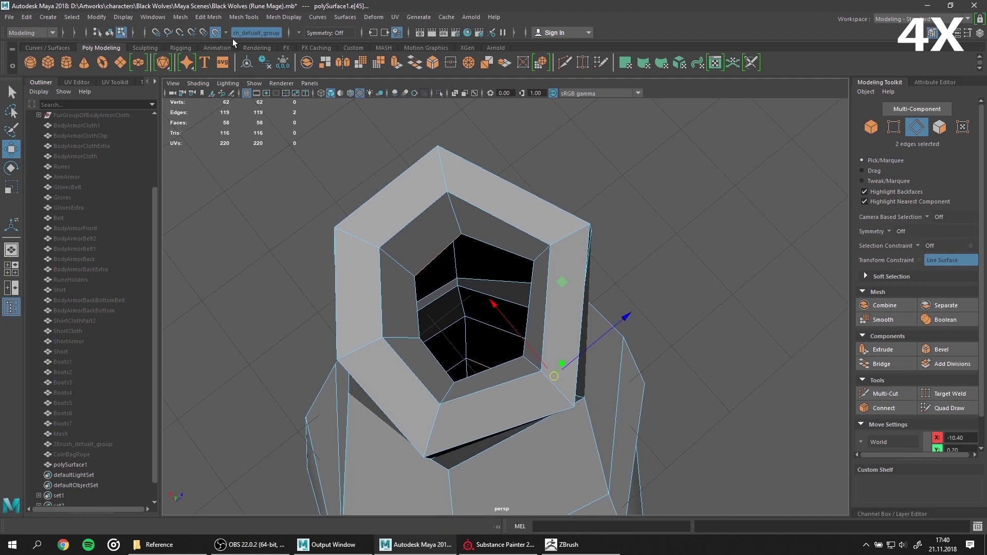
{"action": "right_click_drag", "start_coordinate": [599, 306], "coordinate": [617, 310], "text": "shift"}
{"action": "key", "text": "t"}
{"action": "scroll", "coordinate": [533, 205], "scroll_direction": "down", "scroll_amount": 5}
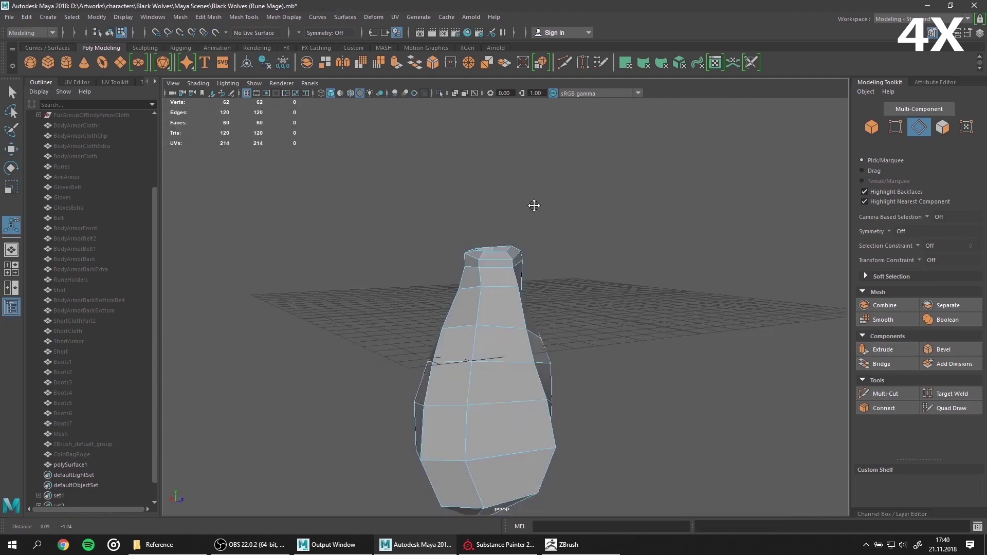
{"action": "left_click_drag", "start_coordinate": [533, 205], "coordinate": [463, 232], "text": "alt"}
Step: Rename the bag CoinBag, delete the empty ZBrush default group, and move both coin bag objects below BodyArmorClothClip
{"action": "left_click", "coordinate": [69, 454]}
{"action": "double_click", "coordinate": [75, 454]}
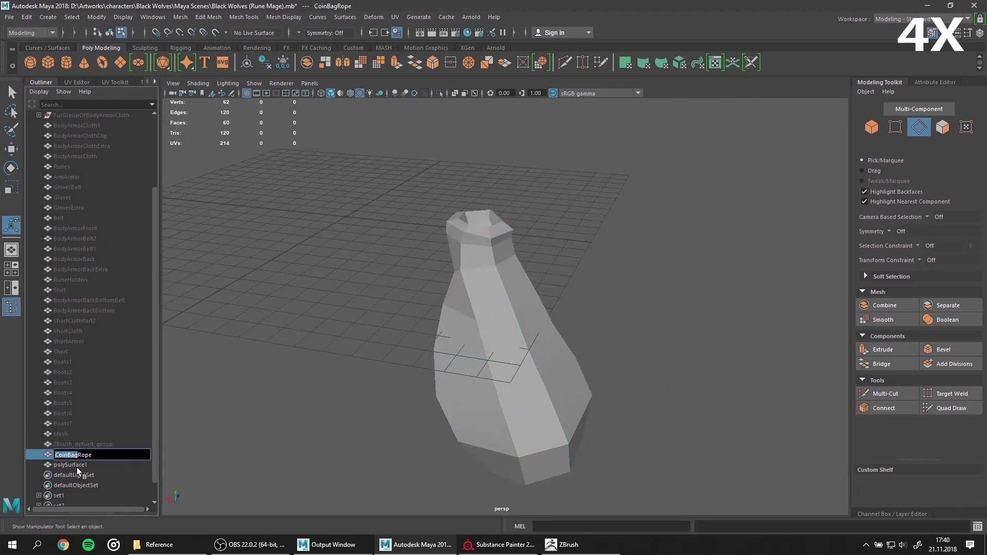
{"action": "type", "text": "CoinBag"}
{"action": "left_click", "coordinate": [112, 445]}
{"action": "key", "text": "Delete"}
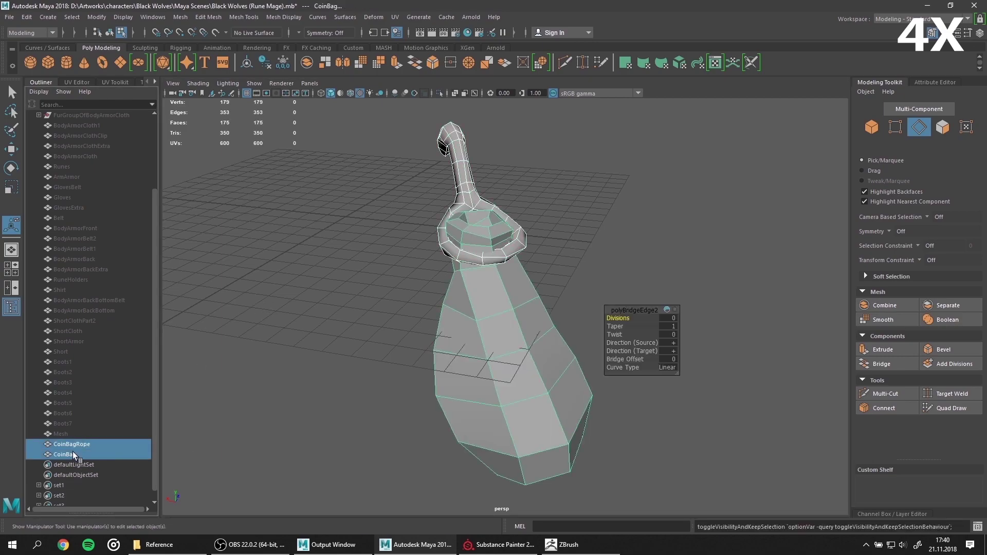
{"action": "left_click", "coordinate": [62, 433]}
{"action": "key", "text": "h"}
{"action": "left_click_drag", "start_coordinate": [73, 445], "coordinate": [73, 454]}
{"action": "middle_click_drag", "start_coordinate": [67, 449], "coordinate": [56, 269]}
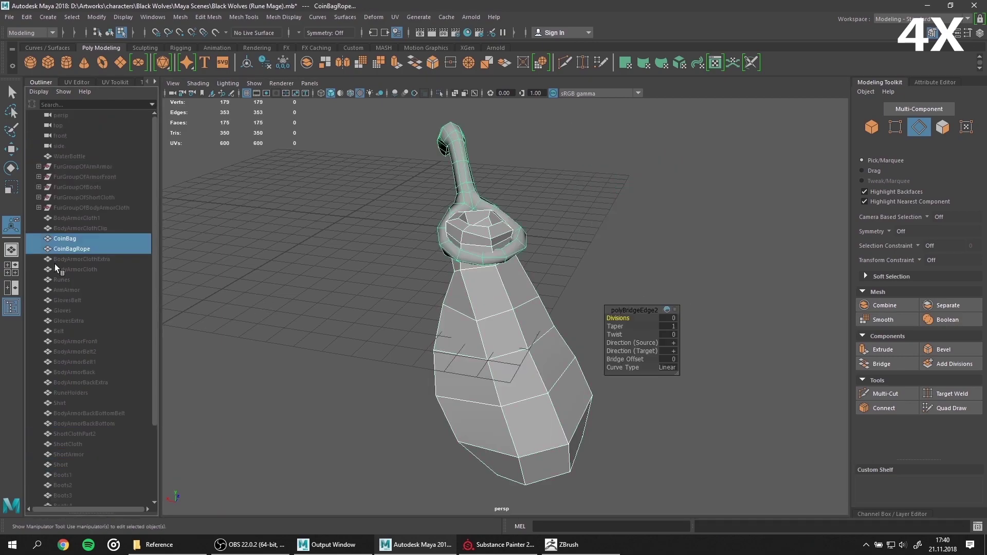
Step: Apply Harden Edge to the CoinBag mesh for faceted shading
{"action": "left_click_drag", "start_coordinate": [202, 170], "coordinate": [528, 298], "text": "alt"}
{"action": "left_click", "coordinate": [528, 298]}
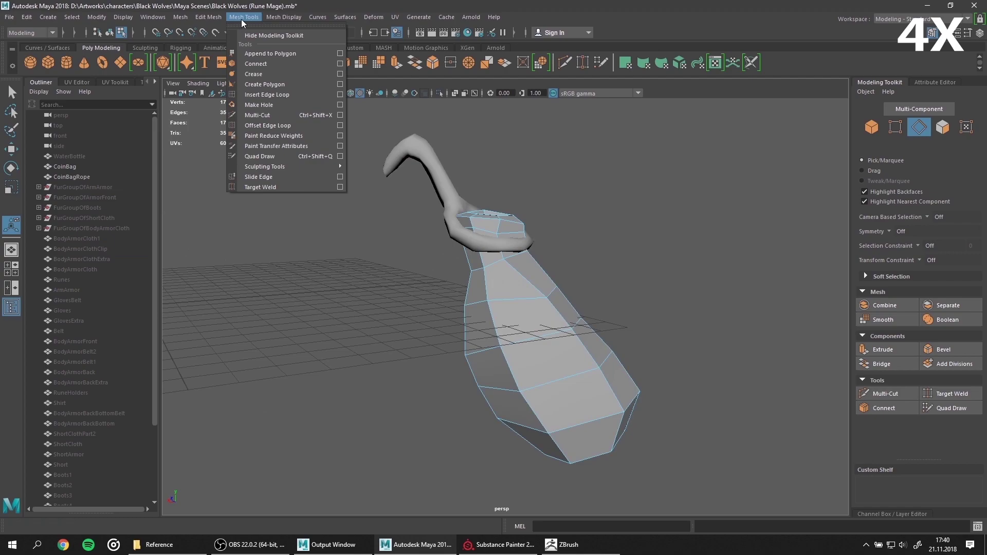
{"action": "left_click", "coordinate": [283, 17]}
{"action": "left_click", "coordinate": [312, 99]}
Step: Unhide all objects and exit isolation to show the full character around the coin bag
{"action": "left_click", "coordinate": [283, 17]}
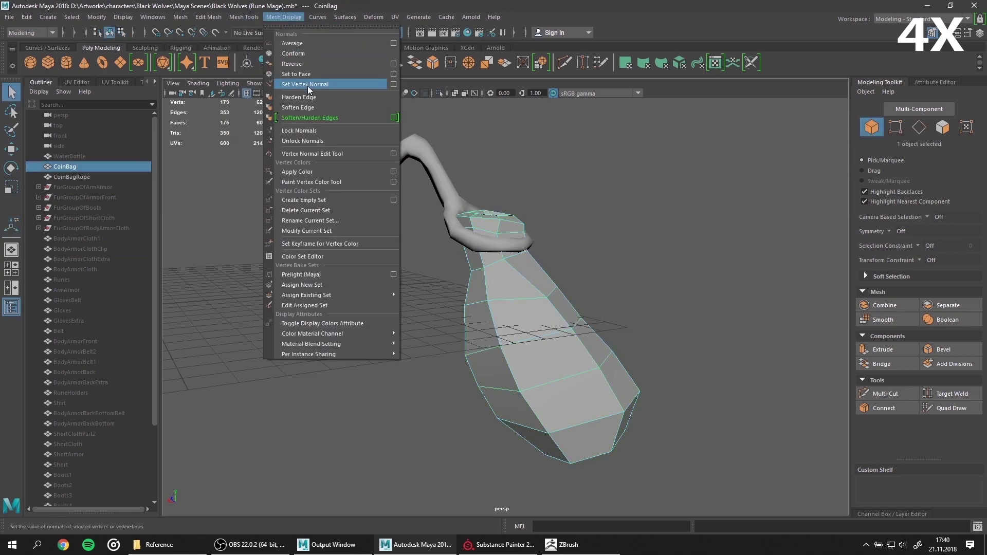
{"action": "left_click", "coordinate": [307, 107]}
{"action": "left_click", "coordinate": [86, 176], "text": "shift"}
{"action": "left_click", "coordinate": [362, 187]}
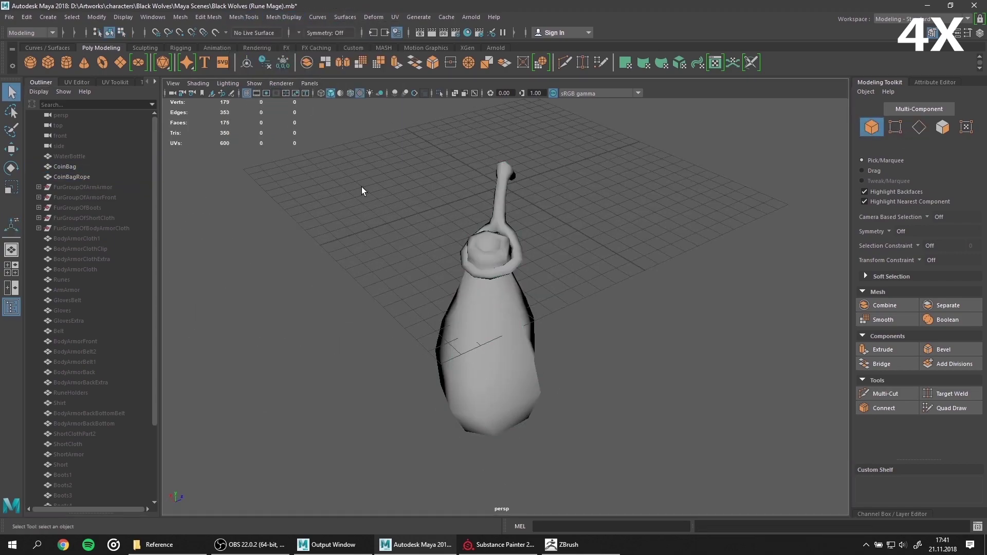
{"action": "key", "text": "ctrl+shift+h"}
{"action": "scroll", "coordinate": [82, 437], "scroll_direction": "down", "scroll_amount": 3}
{"action": "key", "text": "ctrl+1"}
{"action": "left_click_drag", "start_coordinate": [211, 239], "coordinate": [413, 284], "text": "alt"}
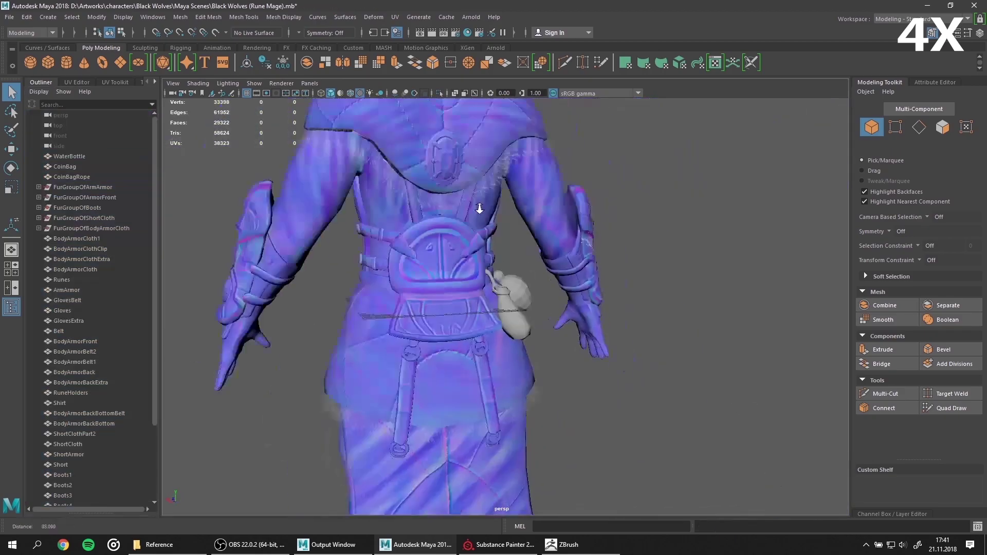
{"action": "scroll", "coordinate": [413, 284], "scroll_direction": "up", "scroll_amount": 5}
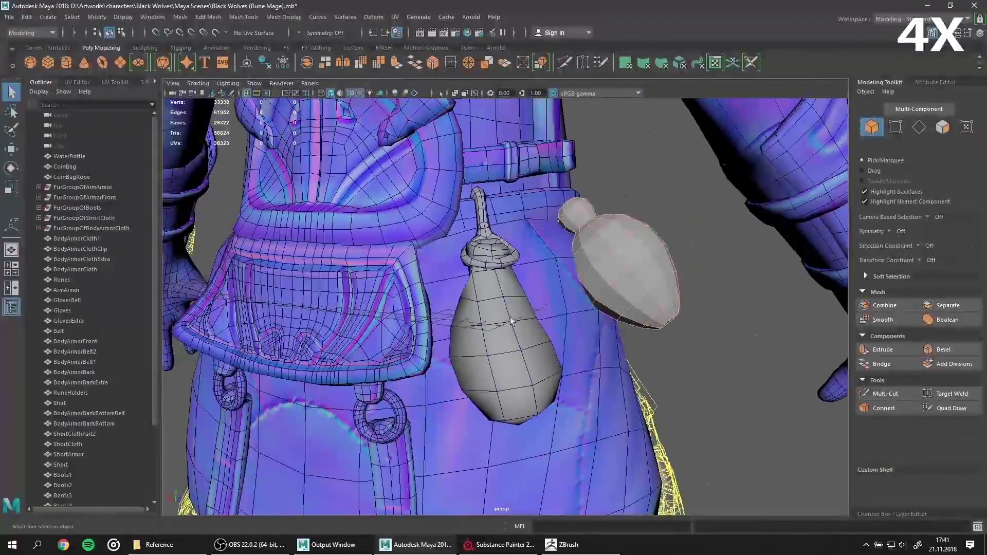
Step: Save the scene and export the coin bag selection as OBJ into the Lowpoly/OBJ folder
{"action": "key", "text": "ctrl+s"}
{"action": "left_click", "coordinate": [4, 16]}
{"action": "left_click", "coordinate": [59, 152]}
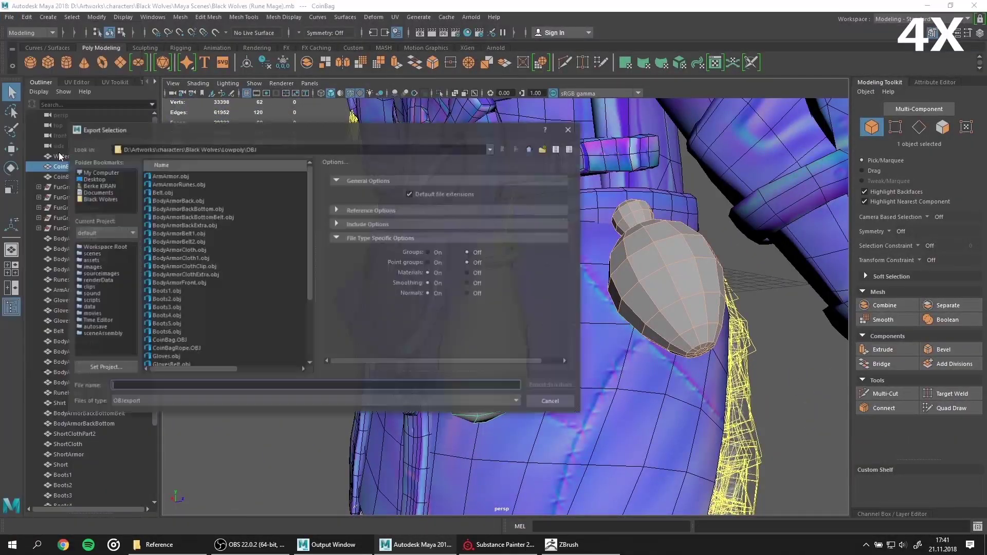
{"action": "left_click", "coordinate": [183, 347]}
{"action": "left_click", "coordinate": [72, 177]}
{"action": "left_click", "coordinate": [470, 331]}
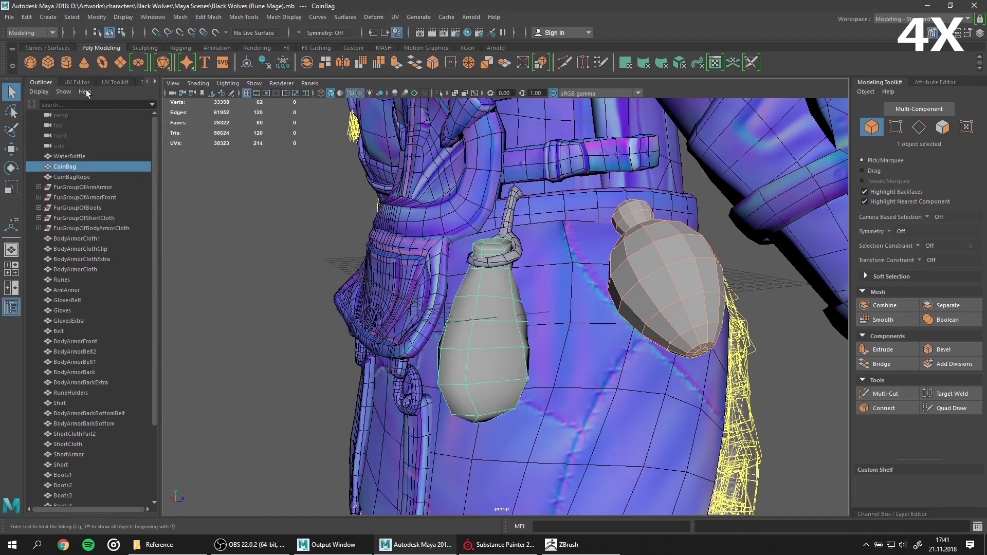
{"action": "left_click", "coordinate": [76, 83]}
Step: Isolate CoinBag and select its rim edges as the UV seam
{"action": "left_click", "coordinate": [548, 93]}
{"action": "left_click_drag", "start_coordinate": [500, 311], "coordinate": [562, 308], "text": "alt"}
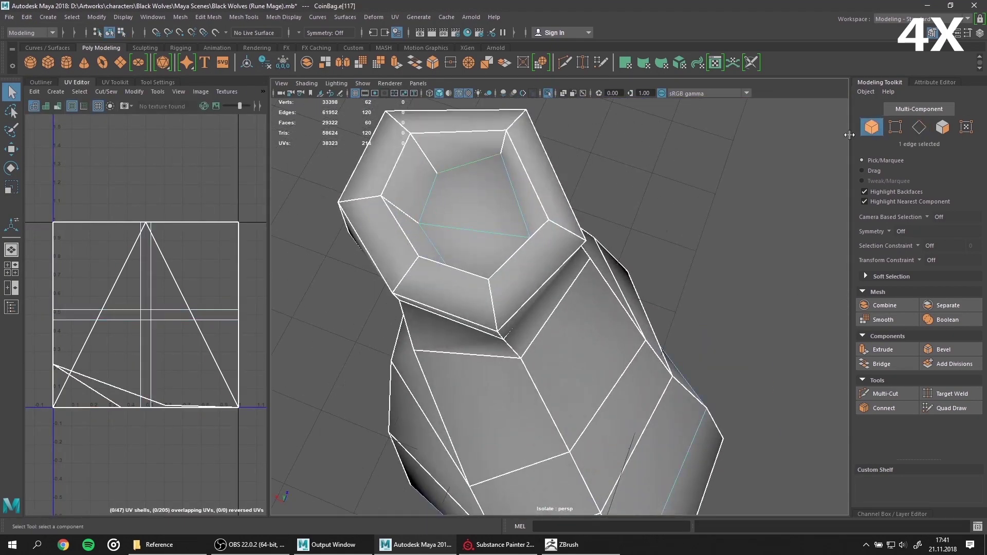
{"action": "key", "text": "ctrl+F11"}
{"action": "key", "text": "F10"}
{"action": "key", "text": "q"}
{"action": "left_click", "coordinate": [441, 173]}
{"action": "left_click_drag", "start_coordinate": [441, 174], "coordinate": [491, 370], "text": "alt"}
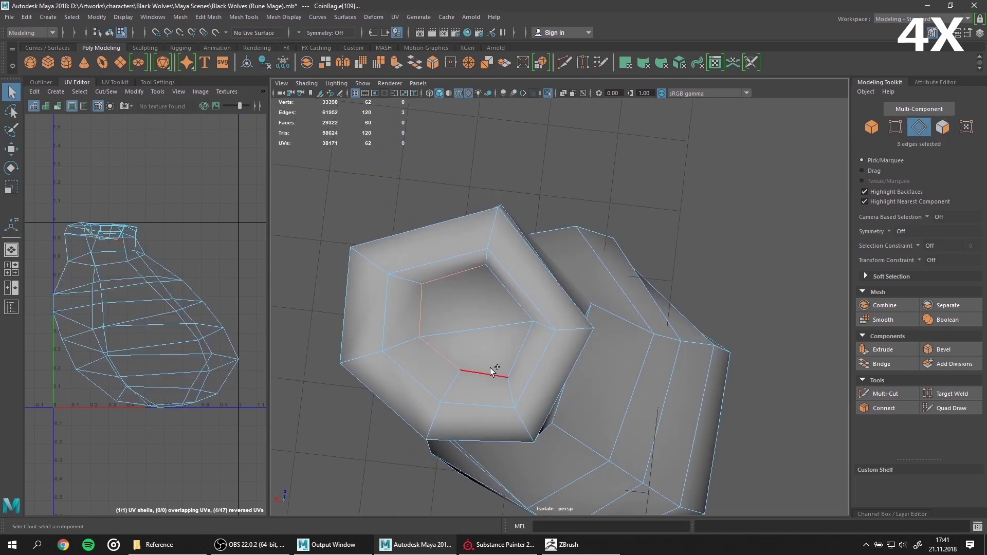
{"action": "scroll", "coordinate": [479, 318], "scroll_direction": "down", "scroll_amount": 5}
{"action": "left_click_drag", "start_coordinate": [458, 214], "coordinate": [545, 359], "text": "alt"}
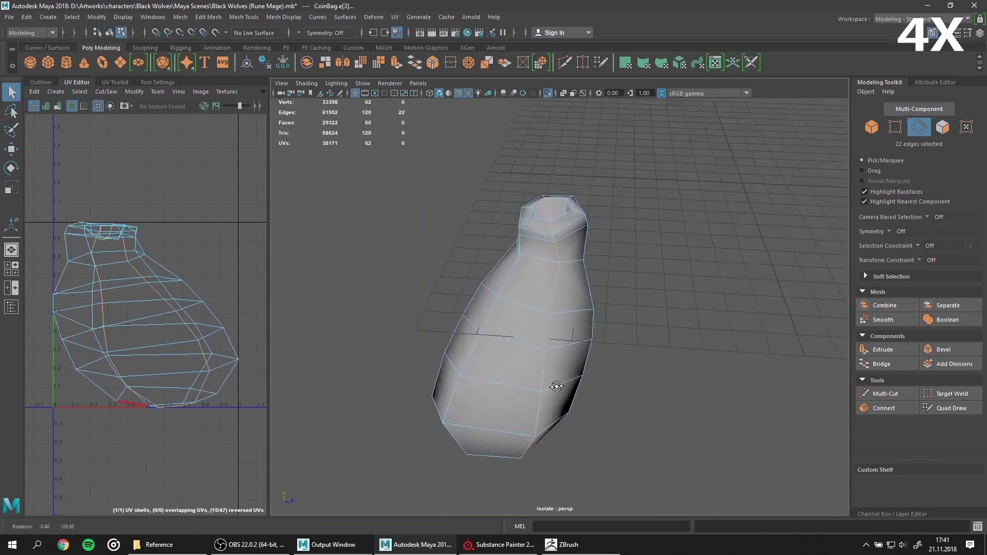
Step: Unfold the CoinBag UVs, lay out the two shells side by side, and exit isolation
{"action": "left_click", "coordinate": [966, 127], "text": "ctrl"}
{"action": "mouse_move", "coordinate": [181, 250]}
{"action": "right_mouse_down", "text": "shift"}
{"action": "mouse_move", "coordinate": [131, 236]}
{"action": "mouse_move", "coordinate": [118, 256]}
{"action": "right_mouse_up", "text": "shift"}
{"action": "key", "text": "w"}
{"action": "left_click_drag", "start_coordinate": [117, 321], "coordinate": [213, 321]}
{"action": "scroll", "coordinate": [216, 294], "scroll_direction": "up", "scroll_amount": 3}
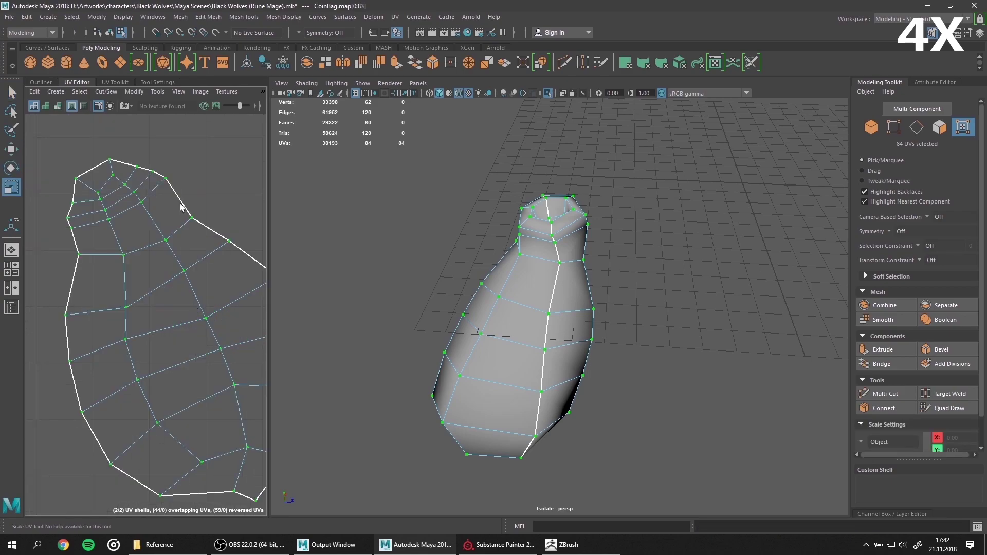
{"action": "scroll", "coordinate": [154, 283], "scroll_direction": "down", "scroll_amount": 3}
{"action": "scroll", "coordinate": [103, 271], "scroll_direction": "down", "scroll_amount": 3}
{"action": "key", "text": "F8"}
{"action": "left_click", "coordinate": [632, 187]}
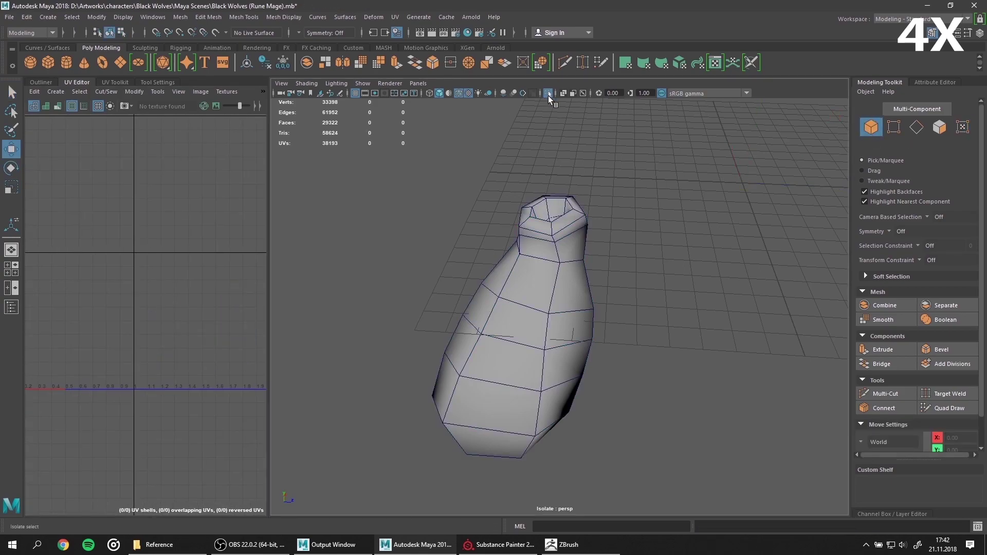
{"action": "left_click", "coordinate": [549, 100]}
{"action": "left_click", "coordinate": [514, 226]}
Step: Isolate CoinBagRope and apply a planar UV projection to it
{"action": "left_click", "coordinate": [549, 93]}
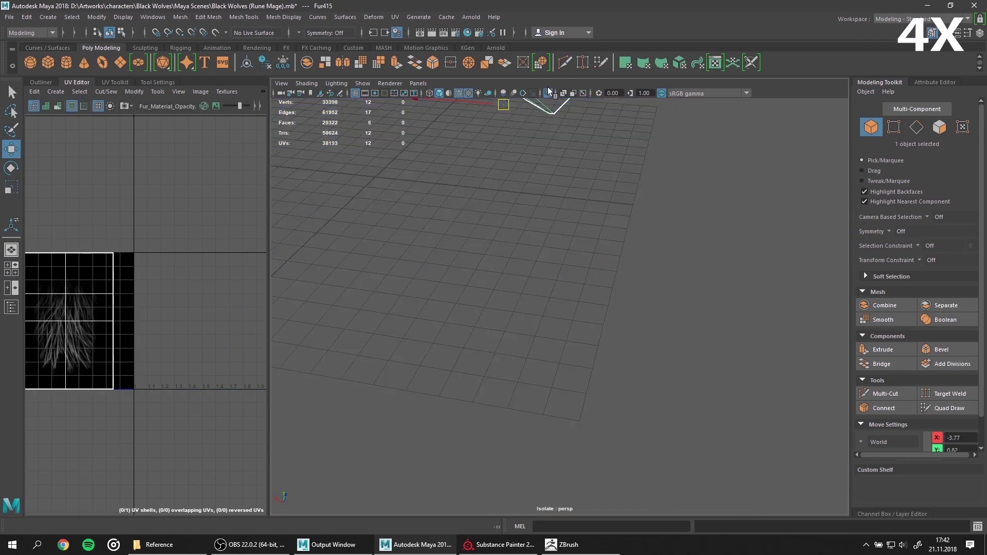
{"action": "left_click", "coordinate": [528, 211]}
{"action": "left_click", "coordinate": [549, 92]}
{"action": "left_click", "coordinate": [394, 16]}
{"action": "left_click", "coordinate": [411, 119]}
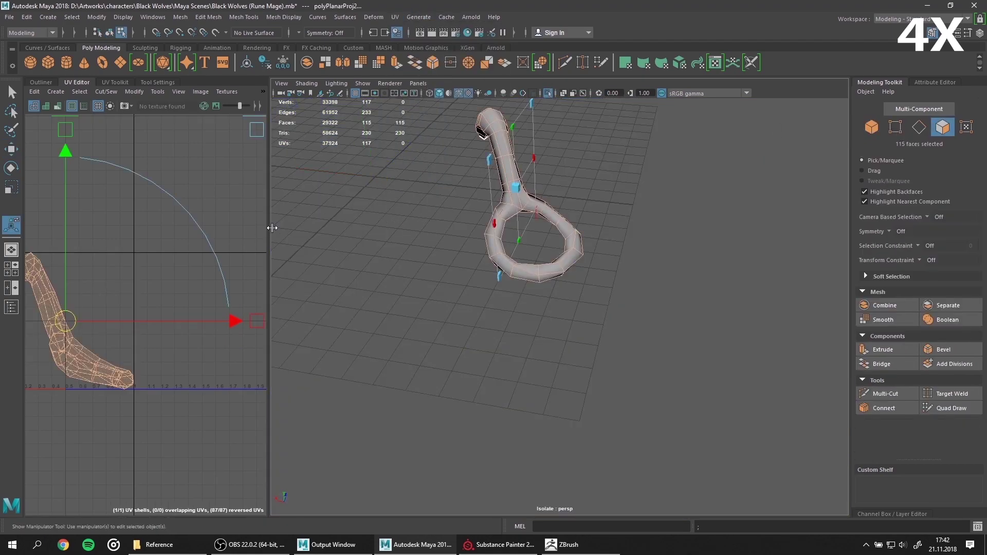
{"action": "left_click_drag", "start_coordinate": [272, 228], "coordinate": [391, 227]}
Step: Bridge two edges to close the gap at the rope head
{"action": "double_click", "coordinate": [495, 252]}
{"action": "mouse_move", "coordinate": [494, 251]}
{"action": "left_mouse_down", "text": "alt"}
{"action": "mouse_move", "coordinate": [709, 241]}
{"action": "mouse_move", "coordinate": [789, 210]}
{"action": "mouse_move", "coordinate": [668, 231]}
{"action": "left_mouse_up", "text": "alt"}
{"action": "scroll", "coordinate": [669, 231], "scroll_direction": "up", "scroll_amount": 5}
{"action": "scroll", "coordinate": [669, 232], "scroll_direction": "down", "scroll_amount": 3}
{"action": "scroll", "coordinate": [577, 313], "scroll_direction": "up", "scroll_amount": 4}
{"action": "left_click", "coordinate": [576, 313]}
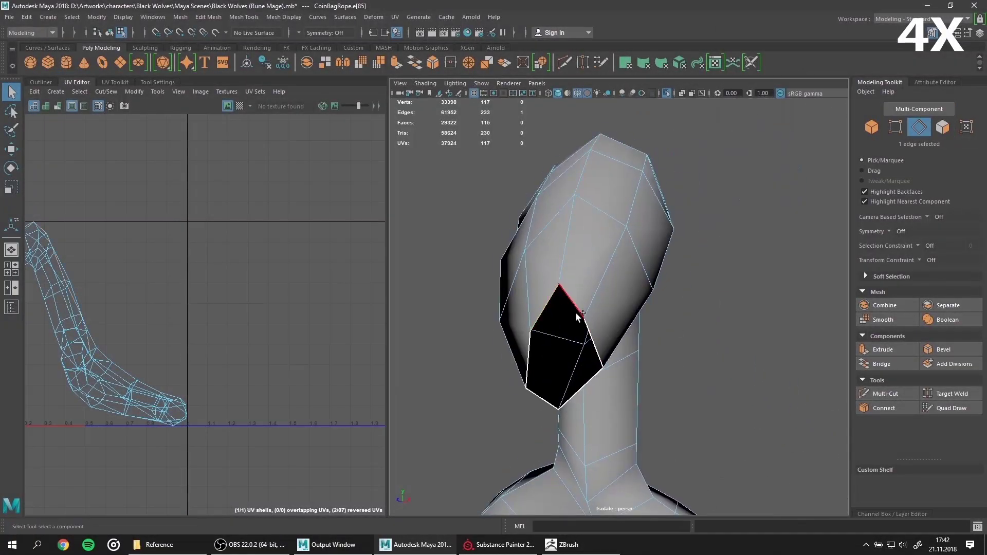
{"action": "left_click", "coordinate": [869, 363]}
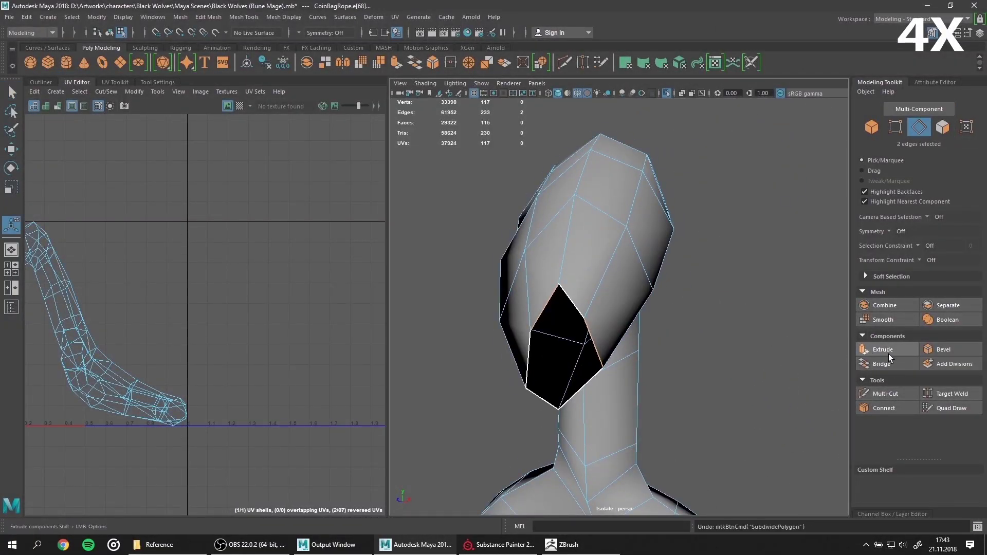
Step: Select two edge loops on the rope head and cut the UVs along them
{"action": "left_click", "coordinate": [284, 17]}
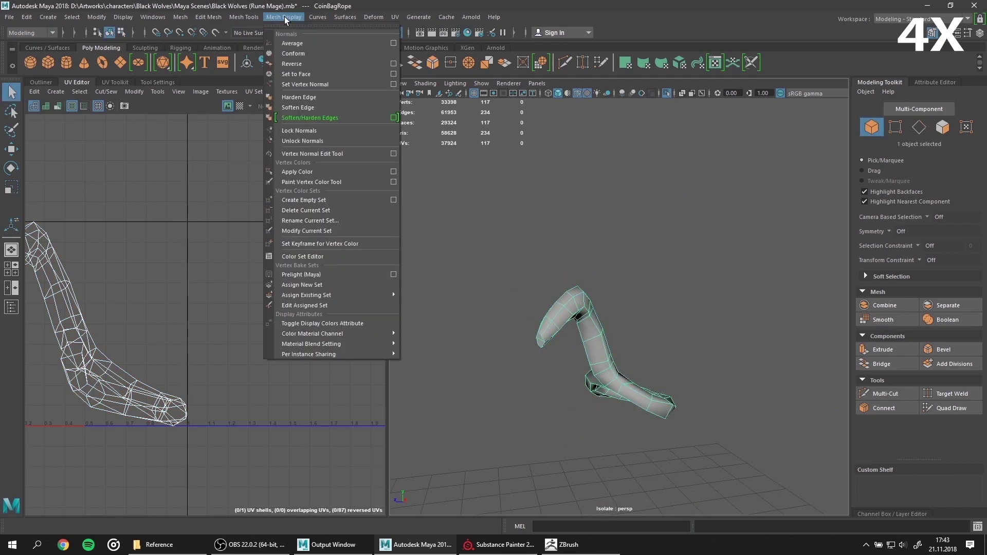
{"action": "left_click", "coordinate": [421, 110]}
{"action": "scroll", "coordinate": [595, 242], "scroll_direction": "up", "scroll_amount": 5}
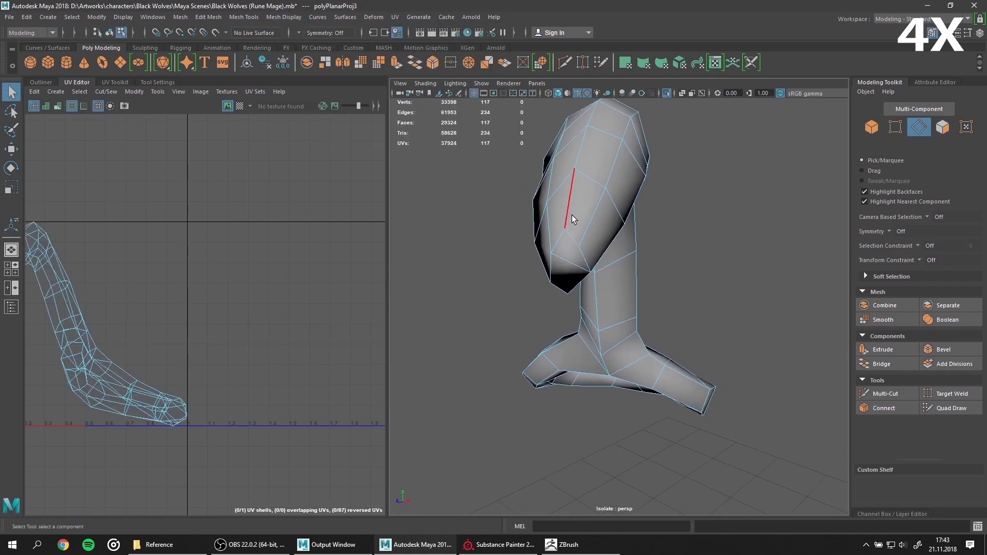
{"action": "double_click", "coordinate": [565, 263], "text": "shift"}
{"action": "scroll", "coordinate": [587, 218], "scroll_direction": "up", "scroll_amount": 5}
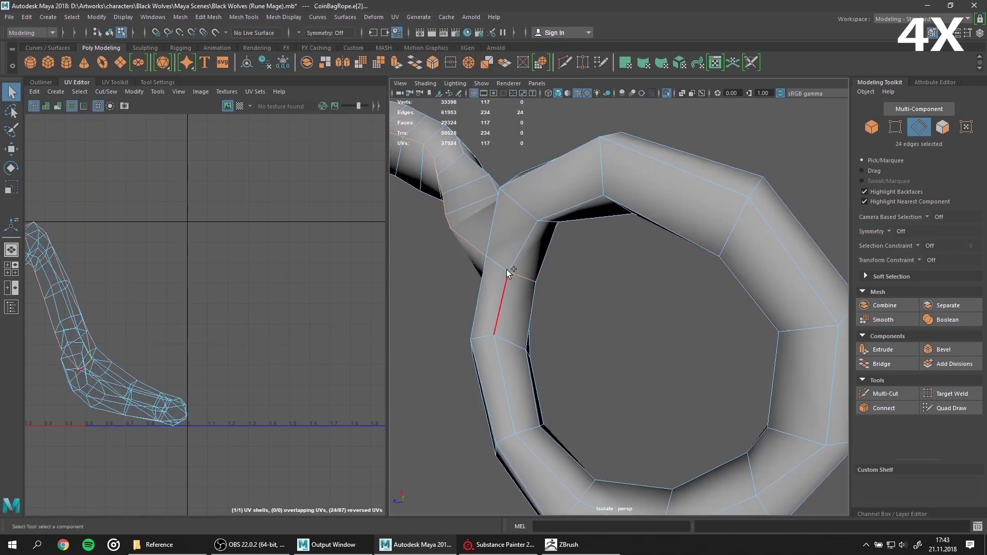
{"action": "double_click", "coordinate": [507, 270], "text": "shift"}
{"action": "mouse_move", "coordinate": [507, 269]}
{"action": "left_mouse_down", "text": "alt"}
{"action": "mouse_move", "coordinate": [662, 372]}
{"action": "mouse_move", "coordinate": [610, 359]}
{"action": "mouse_move", "coordinate": [717, 251]}
{"action": "left_mouse_up", "text": "alt"}
{"action": "key", "text": "F12"}
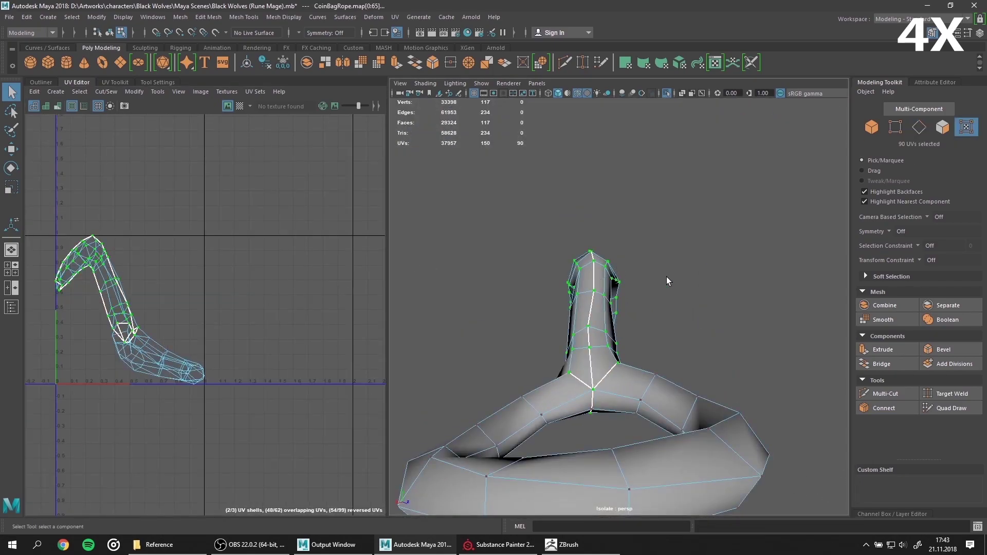
Step: Move the cut shell aside and select seam edge loops around the rope ring
{"action": "right_click_drag", "start_coordinate": [97, 274], "coordinate": [187, 220], "text": "shift"}
{"action": "key", "text": "w"}
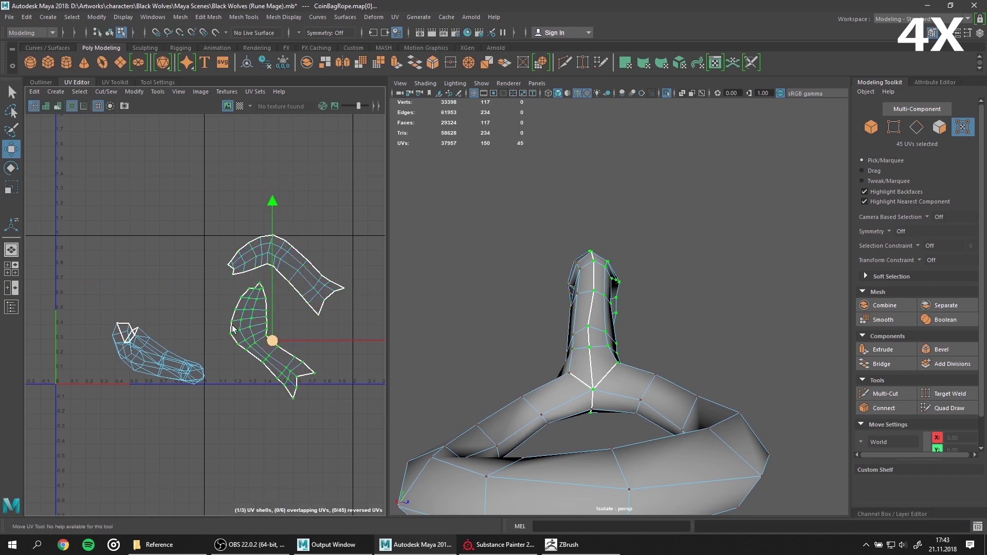
{"action": "left_click", "coordinate": [233, 329]}
{"action": "left_click_drag", "start_coordinate": [617, 308], "coordinate": [745, 247], "text": "alt"}
{"action": "mouse_move", "coordinate": [691, 222]}
{"action": "left_mouse_down", "text": "alt"}
{"action": "mouse_move", "coordinate": [539, 229]}
{"action": "mouse_move", "coordinate": [658, 333]}
{"action": "mouse_move", "coordinate": [725, 271]}
{"action": "mouse_move", "coordinate": [688, 337]}
{"action": "left_mouse_up", "text": "alt"}
{"action": "double_click", "coordinate": [540, 228]}
{"action": "double_click", "coordinate": [658, 335]}
{"action": "left_click", "coordinate": [725, 271], "text": "shift"}
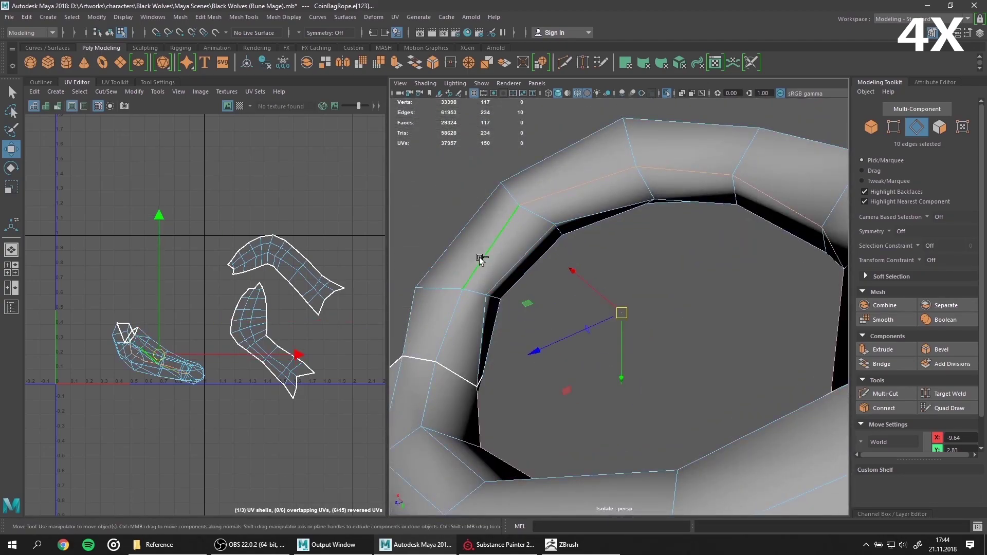
Step: Convert the rope's edge selection to UVs and select all of its UVs
{"action": "right_click_drag", "start_coordinate": [472, 333], "coordinate": [472, 309], "text": "ctrl"}
{"action": "scroll", "coordinate": [617, 308], "scroll_direction": "down", "scroll_amount": 5}
{"action": "scroll", "coordinate": [616, 308], "scroll_direction": "down", "scroll_amount": 5}
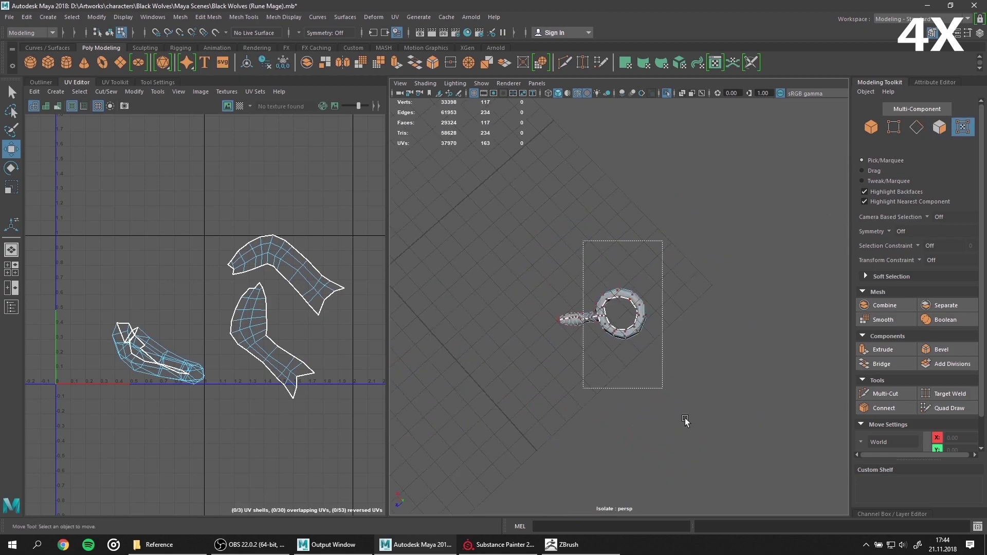
{"action": "right_click_drag", "start_coordinate": [220, 189], "coordinate": [148, 196], "text": "shift"}
Step: Lay out the rope UV shells, then add CoinBag to the selection in the UV editor
{"action": "right_click_drag", "start_coordinate": [202, 180], "coordinate": [165, 293], "text": "shift"}
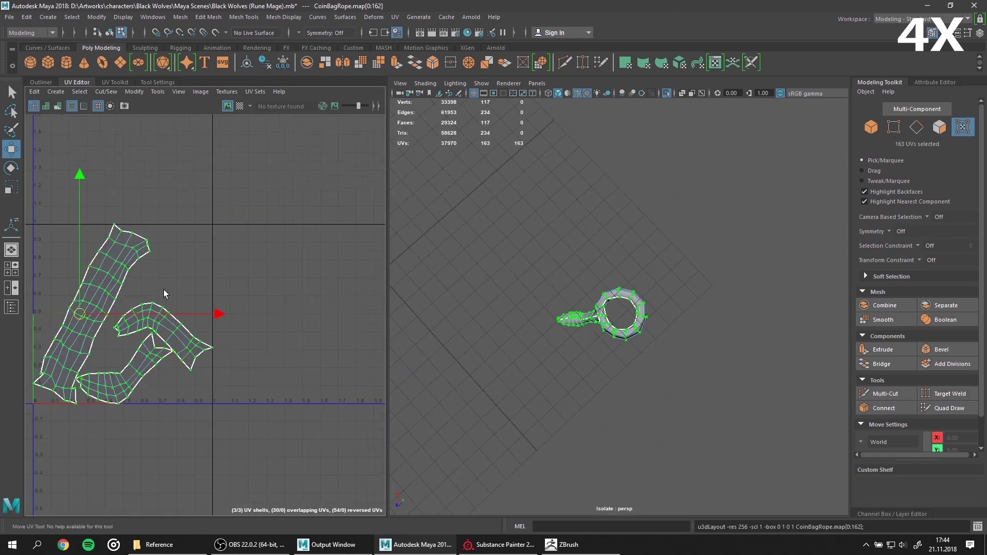
{"action": "key", "text": "F8"}
{"action": "left_click_drag", "start_coordinate": [776, 185], "coordinate": [776, 129], "text": "alt"}
{"action": "key", "text": "ctrl+1"}
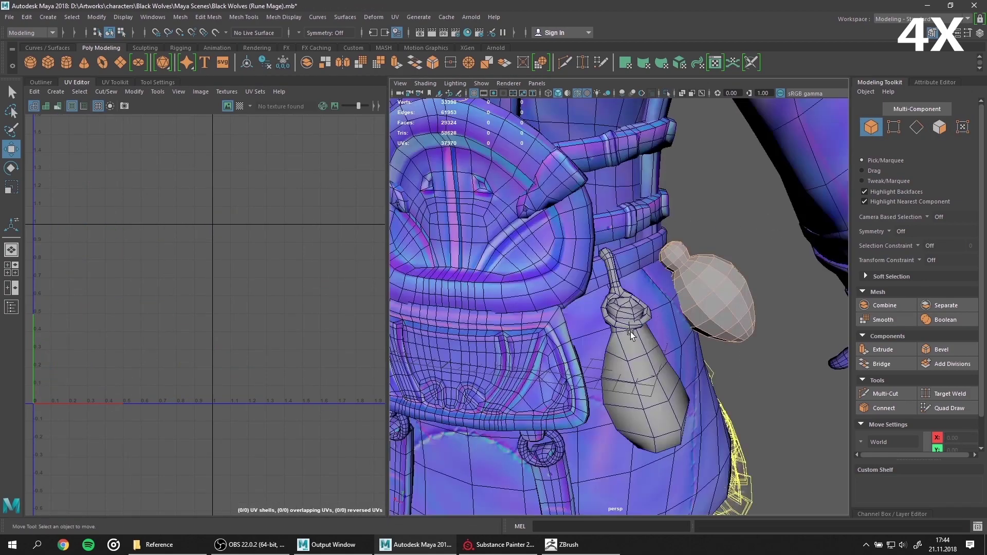
{"action": "left_click", "coordinate": [642, 386], "text": "shift"}
{"action": "left_click", "coordinate": [962, 126]}
{"action": "left_click_drag", "start_coordinate": [389, 298], "coordinate": [497, 298]}
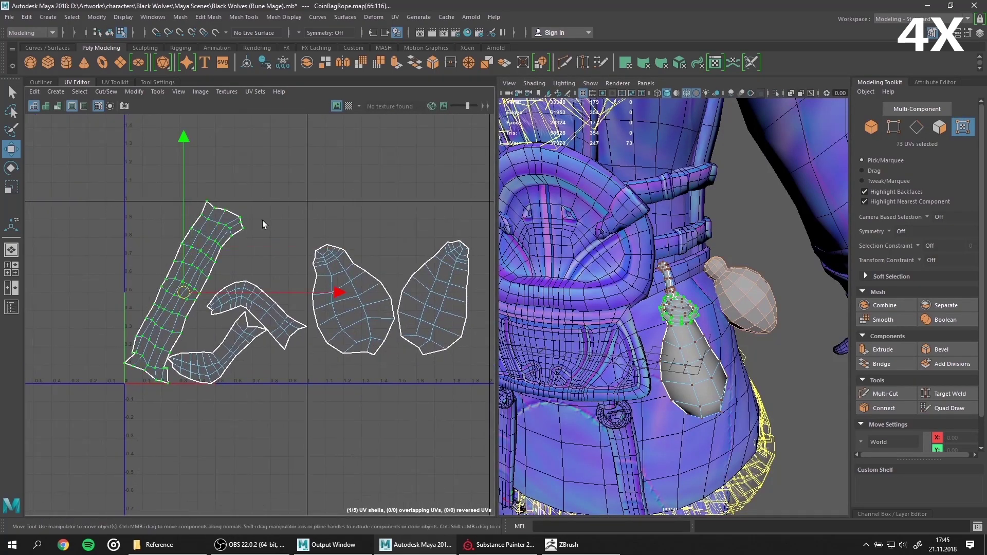
Step: Shrink the rope shells and rotate the middle rope shell into place
{"action": "key", "text": "e"}
{"action": "key", "text": "r"}
{"action": "left_click", "coordinate": [234, 329], "text": "shift"}
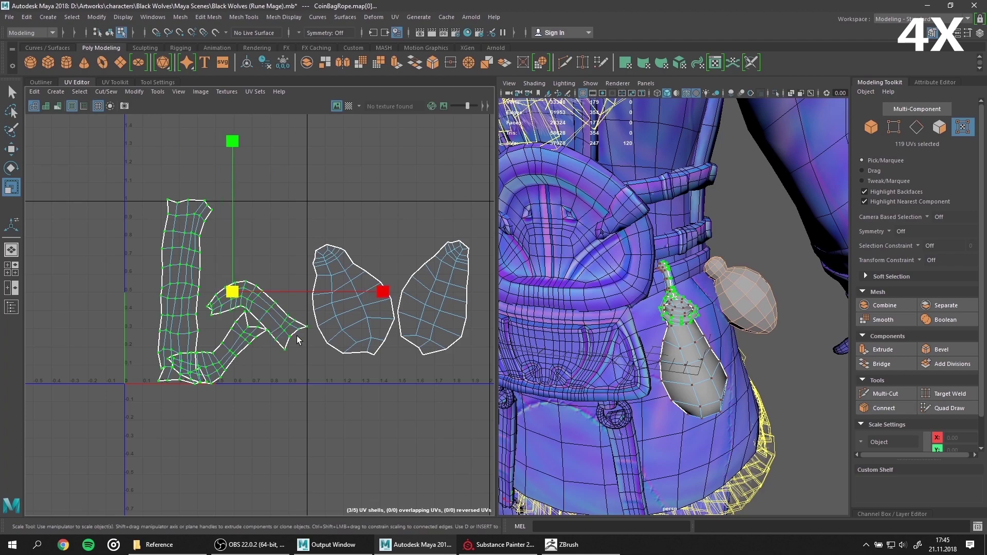
{"action": "middle_click_drag", "start_coordinate": [298, 339], "coordinate": [246, 340]}
{"action": "key", "text": "w"}
{"action": "scroll", "coordinate": [257, 476], "scroll_direction": "up", "scroll_amount": 3}
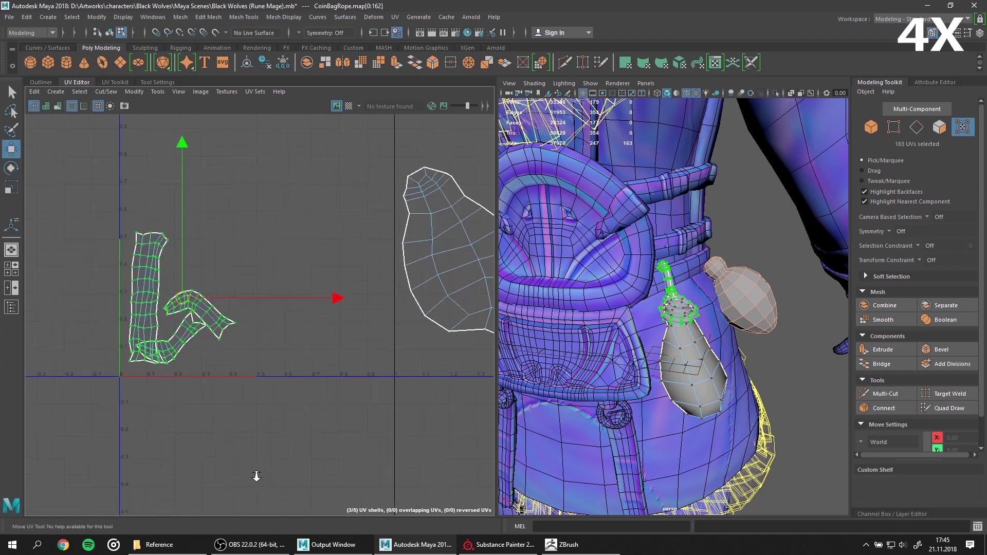
{"action": "scroll", "coordinate": [257, 476], "scroll_direction": "up", "scroll_amount": 2}
{"action": "left_click", "coordinate": [234, 309]}
{"action": "key", "text": "e"}
{"action": "left_click_drag", "start_coordinate": [234, 257], "coordinate": [221, 288]}
{"action": "key", "text": "w"}
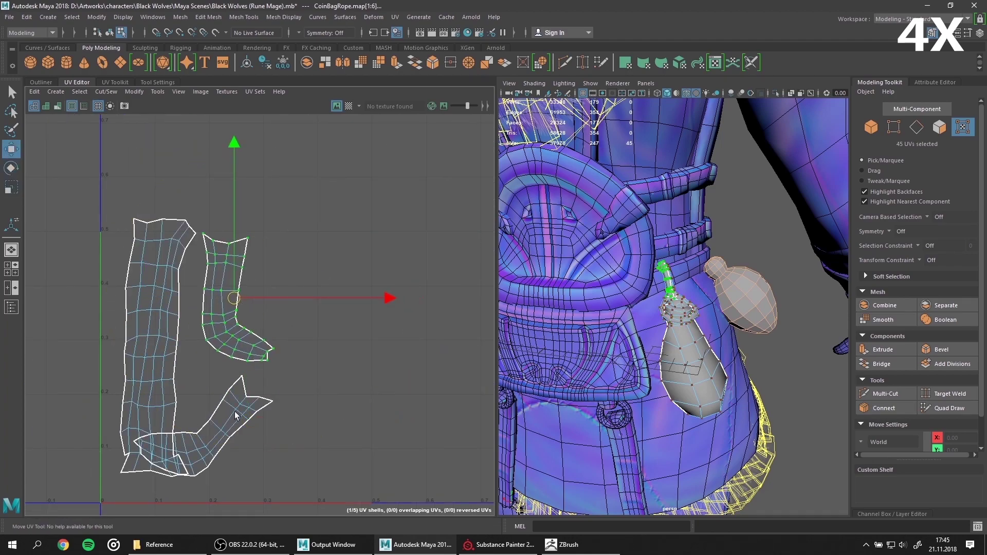
Step: Rotate the lower rope UV shell toward horizontal
{"action": "left_click", "coordinate": [236, 415]}
{"action": "key", "text": "e"}
{"action": "mouse_move", "coordinate": [220, 463]}
{"action": "left_mouse_down"}
{"action": "mouse_move", "coordinate": [129, 411]}
{"action": "mouse_move", "coordinate": [133, 465]}
{"action": "left_mouse_up"}
{"action": "key", "text": "w"}
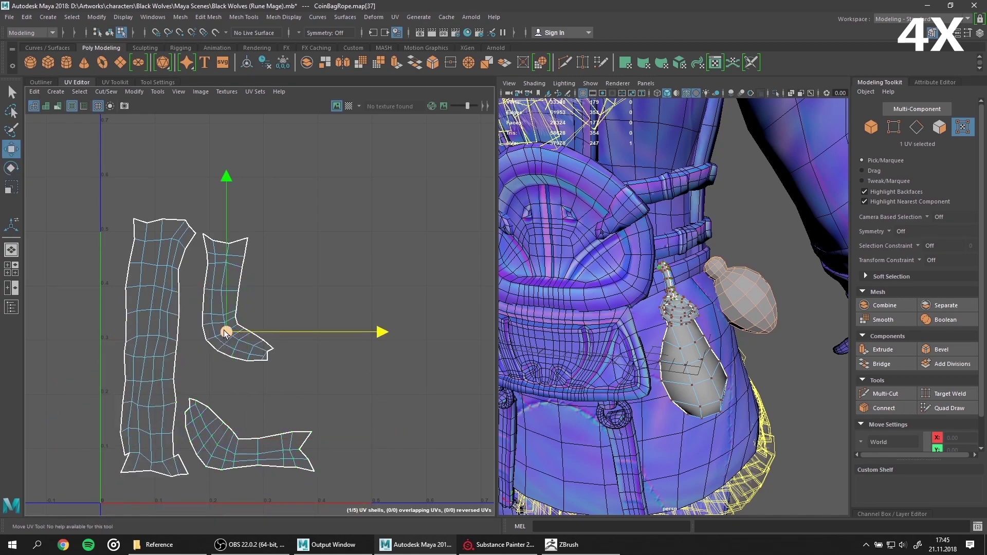
{"action": "scroll", "coordinate": [220, 336], "scroll_direction": "down", "scroll_amount": 5}
Step: Move the CoinBag shells beside the rope shells and rotate the right bag shell upright
{"action": "left_click_drag", "start_coordinate": [478, 406], "coordinate": [330, 261]}
{"action": "left_click_drag", "start_coordinate": [391, 329], "coordinate": [287, 221]}
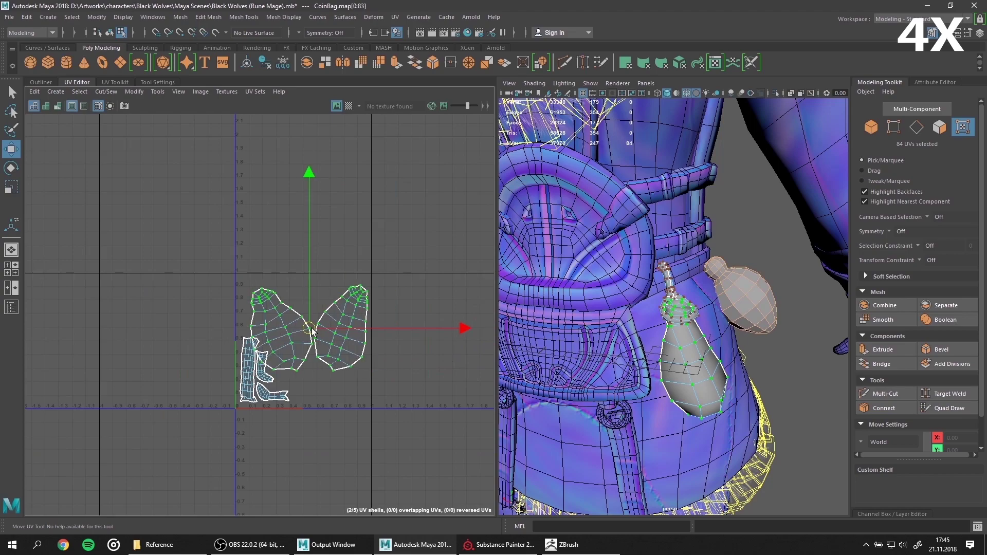
{"action": "key", "text": "r"}
{"action": "scroll", "coordinate": [308, 287], "scroll_direction": "up", "scroll_amount": 3}
{"action": "key", "text": "w"}
{"action": "left_click", "coordinate": [295, 241]}
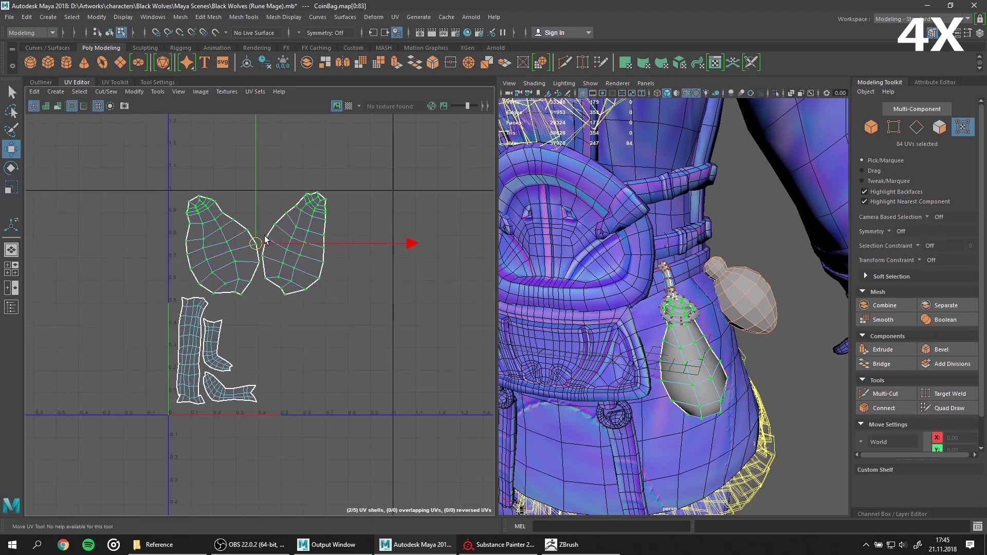
{"action": "key", "text": "e"}
{"action": "left_click_drag", "start_coordinate": [385, 143], "coordinate": [354, 123]}
Step: Resize both CoinBag shells slightly to fit, then deselect all UVs
{"action": "left_click", "coordinate": [275, 293]}
{"action": "key", "text": "r"}
{"action": "mouse_move", "coordinate": [169, 180]}
{"action": "left_mouse_down"}
{"action": "mouse_move", "coordinate": [286, 269]}
{"action": "mouse_move", "coordinate": [245, 247]}
{"action": "left_mouse_up"}
{"action": "key", "text": "w"}
{"action": "key", "text": "r"}
{"action": "key", "text": "w"}
{"action": "left_click", "coordinate": [330, 330]}
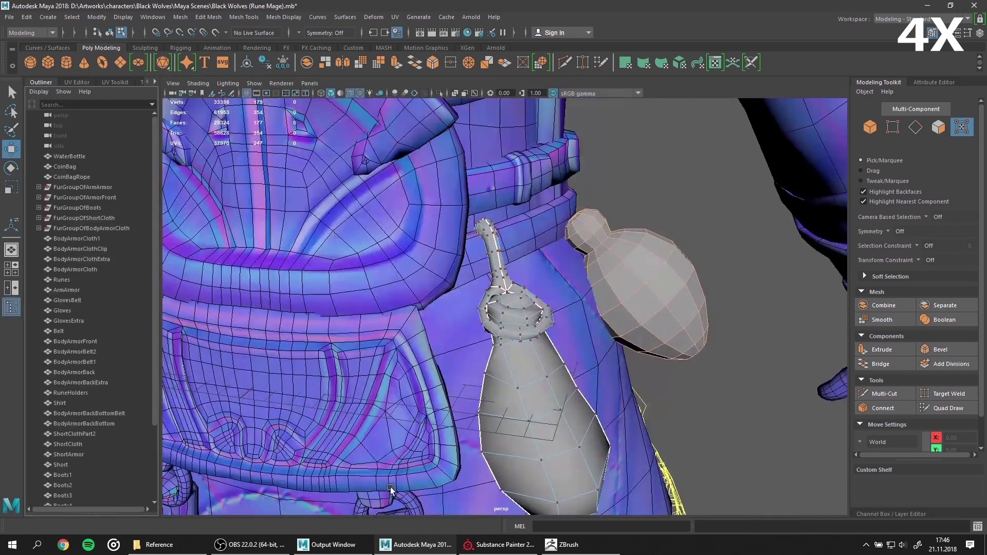
Step: Export the selected CoinBag over CoinBag.OBJ in the Lowpoly OBJ folder
{"action": "left_click", "coordinate": [277, 548]}
{"action": "left_click", "coordinate": [65, 166]}
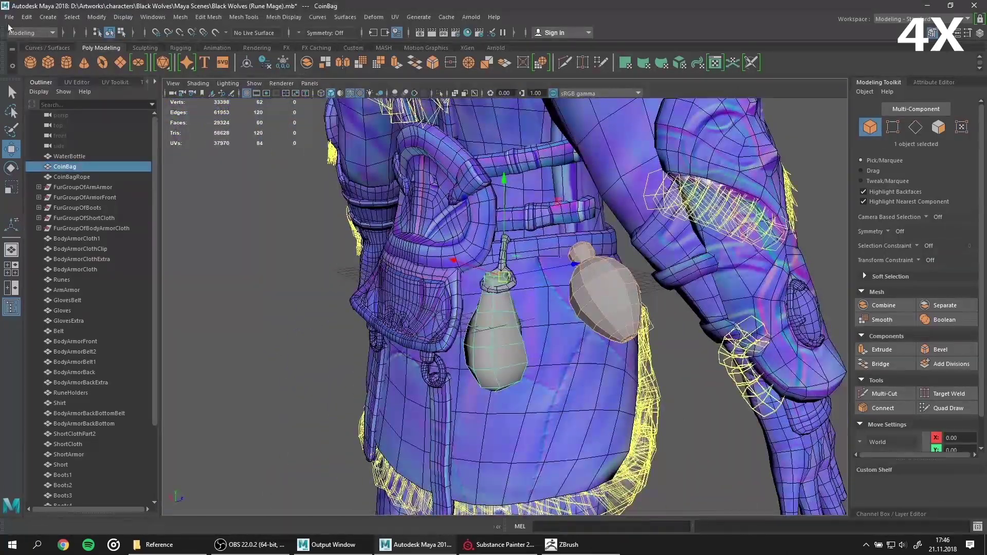
{"action": "left_click", "coordinate": [10, 17]}
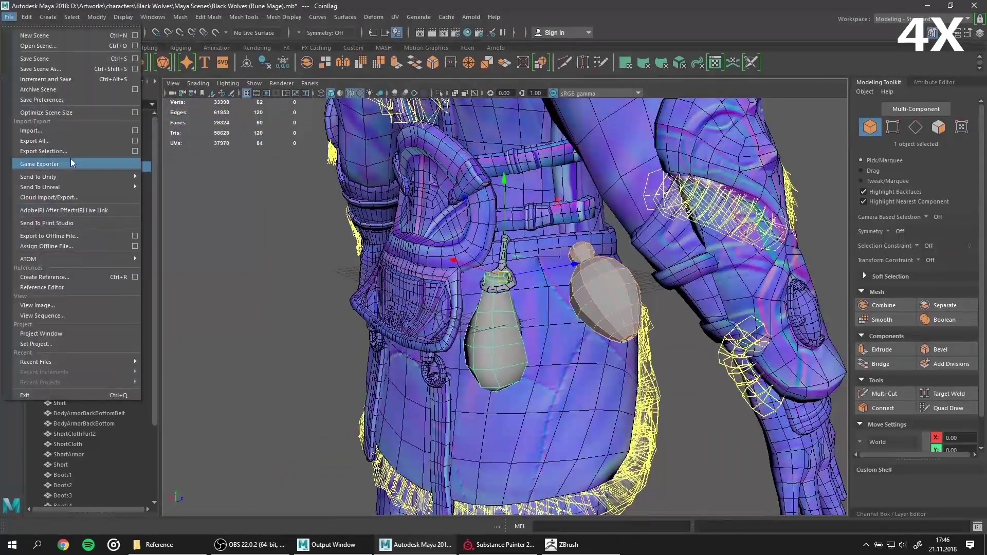
{"action": "left_click", "coordinate": [52, 164]}
{"action": "double_click", "coordinate": [169, 340]}
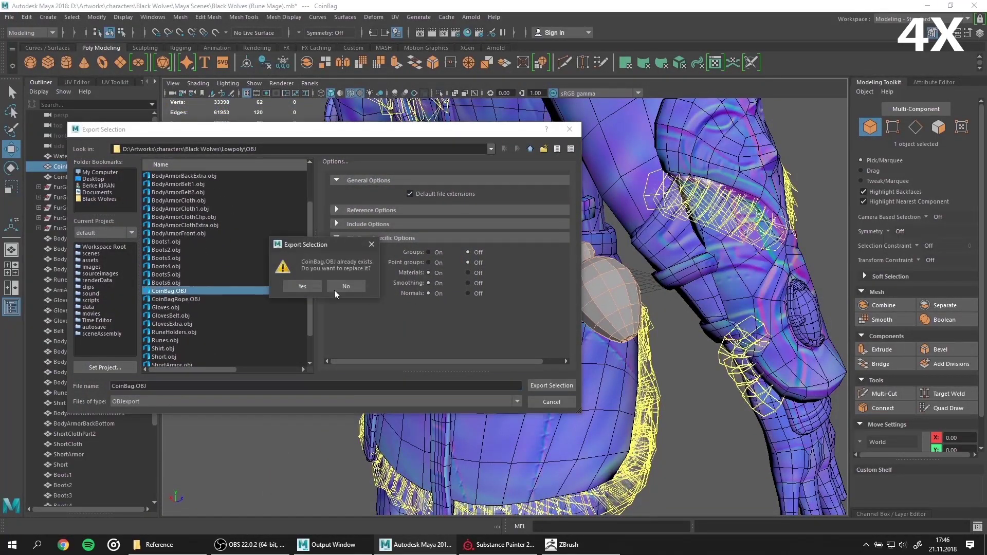
{"action": "left_click", "coordinate": [306, 285]}
Step: Export the selected CoinBagRope over CoinBagRope.OBJ
{"action": "left_click", "coordinate": [60, 177]}
{"action": "left_click", "coordinate": [10, 17]}
{"action": "left_click", "coordinate": [52, 164]}
{"action": "double_click", "coordinate": [179, 349]}
{"action": "left_click", "coordinate": [306, 284]}
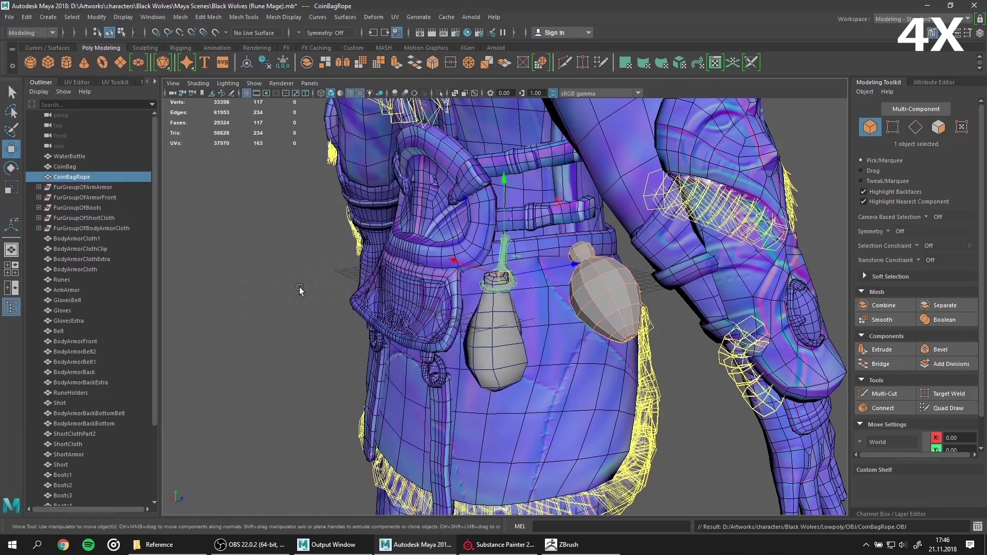
Step: In ZBrush, insert a sphere subtool below the ring, import CoinBagRope.OBJ into it, and make it active
{"action": "key", "text": "f"}
{"action": "key", "text": "alt+Tab"}
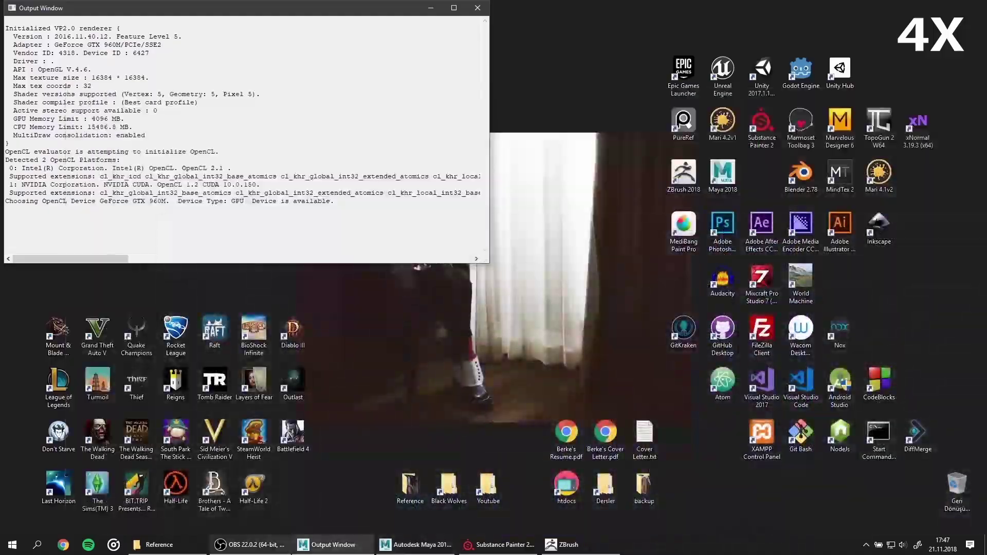
{"action": "left_click", "coordinate": [888, 224]}
{"action": "left_click", "coordinate": [927, 322]}
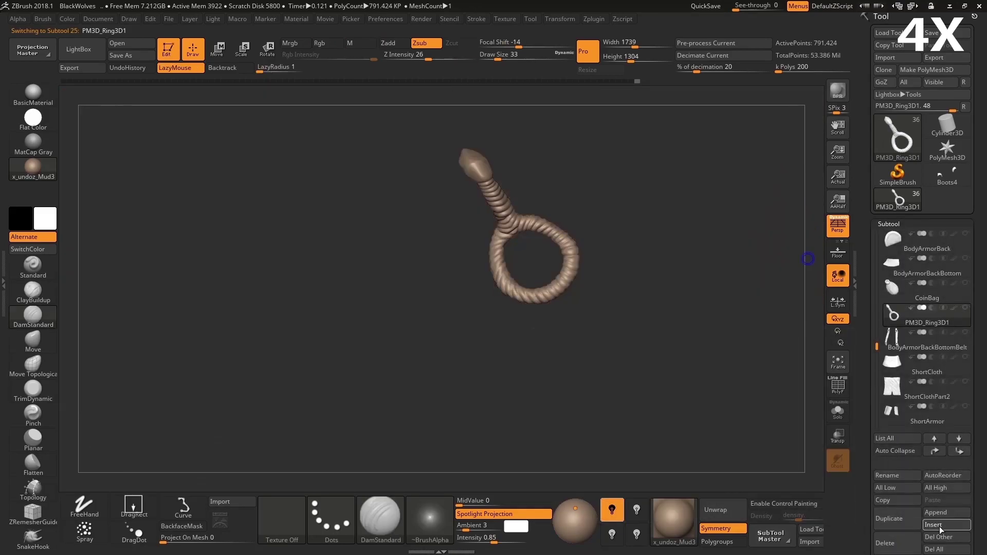
{"action": "left_click", "coordinate": [940, 524]}
{"action": "left_click", "coordinate": [810, 541]}
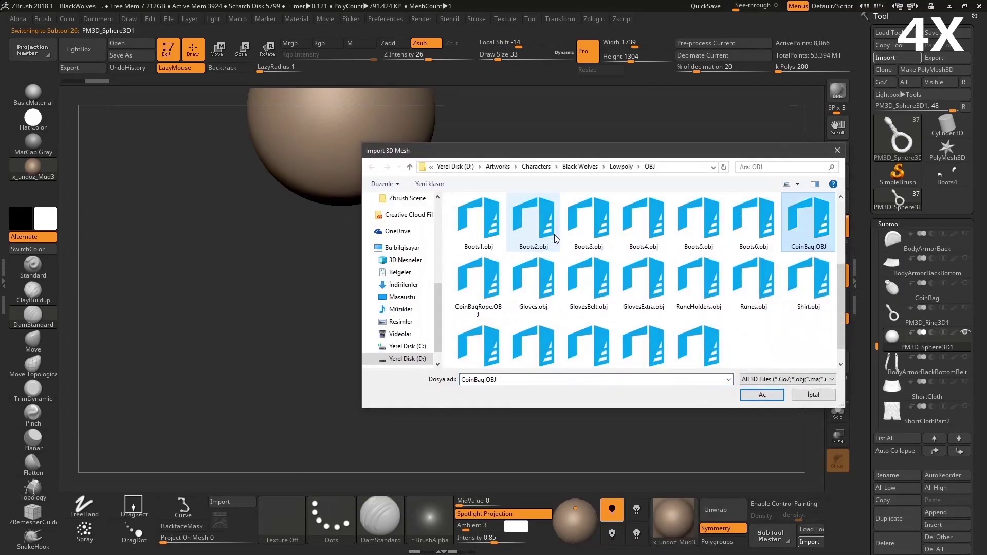
{"action": "double_click", "coordinate": [490, 304]}
{"action": "left_click", "coordinate": [897, 225]}
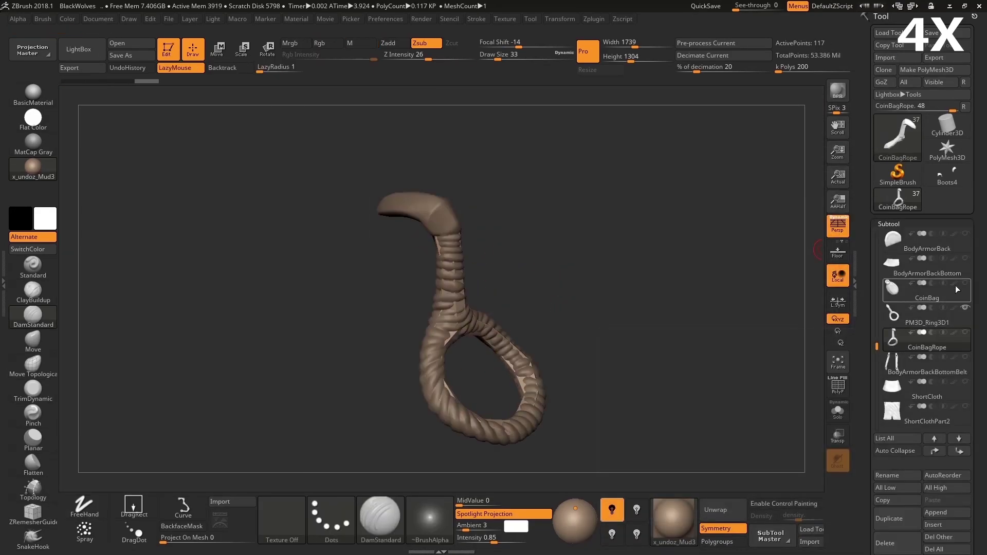
{"action": "left_click", "coordinate": [900, 225]}
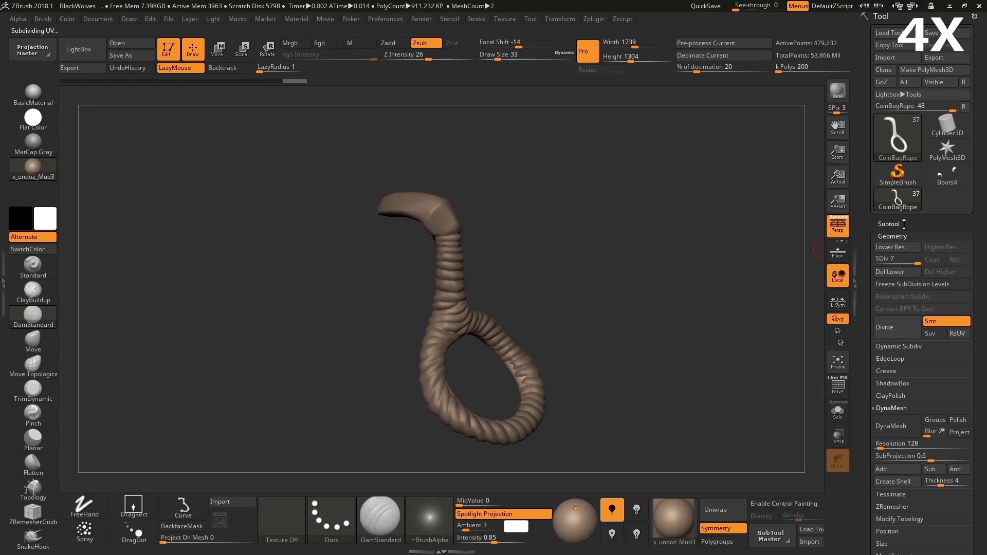
{"action": "left_click", "coordinate": [896, 350]}
{"action": "scroll", "coordinate": [971, 373], "scroll_direction": "down", "scroll_amount": 5}
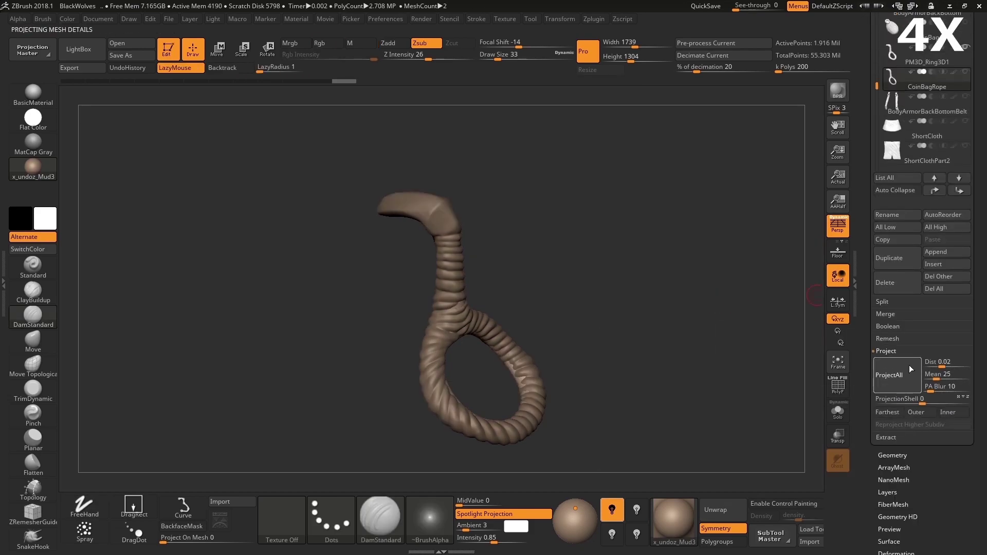
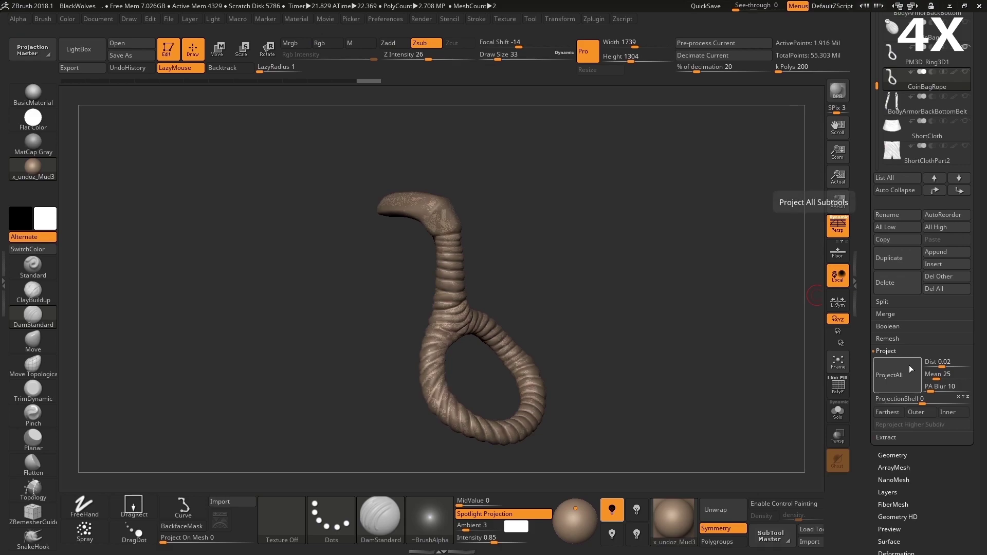
Step: Solo the rope and delete the spare PM3D_Ring3D1 part
{"action": "left_click", "coordinate": [837, 411]}
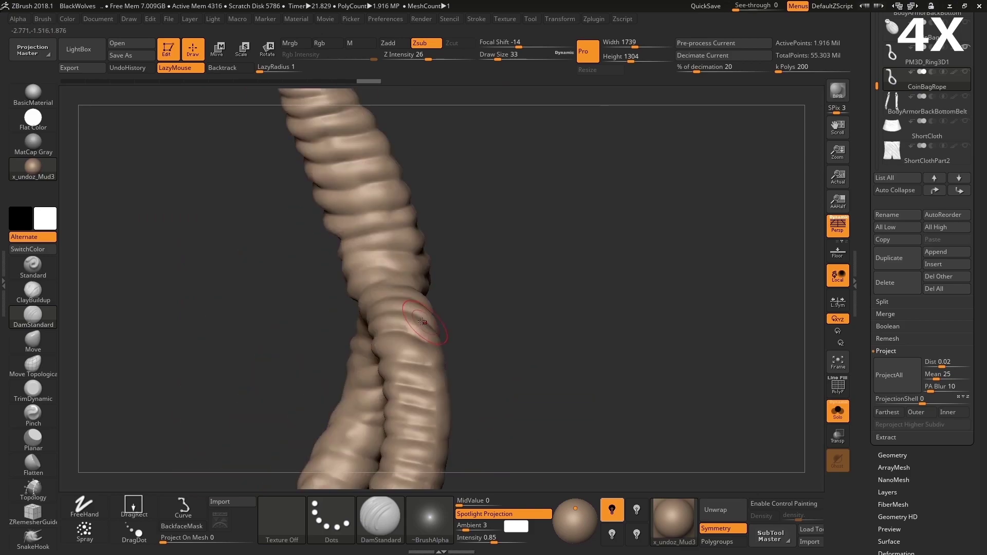
{"action": "left_click", "coordinate": [884, 282]}
{"action": "left_click", "coordinate": [740, 307]}
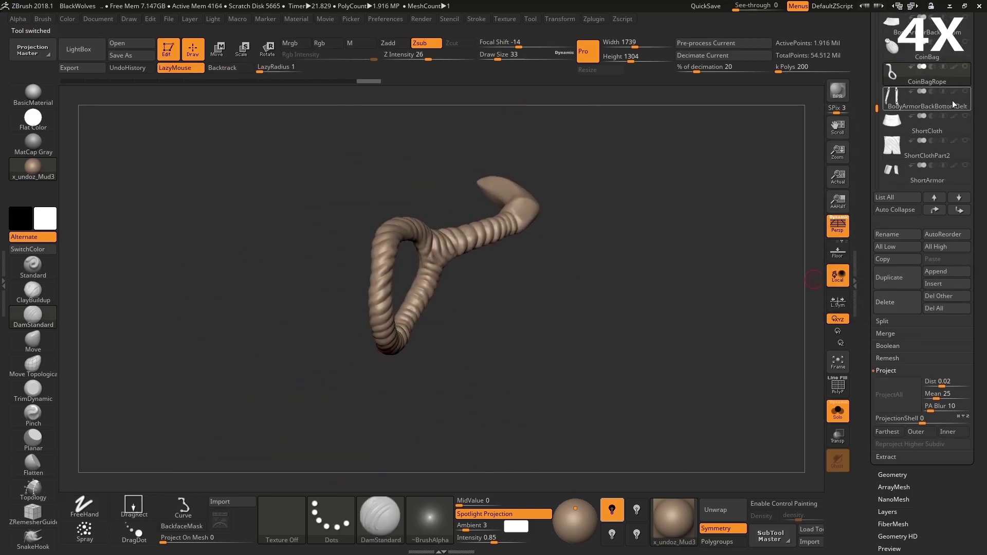
Step: Import the low-poly CoinBag.OBJ under the coin bag and delete the duplicate CoinBag part
{"action": "left_click", "coordinate": [900, 47]}
{"action": "left_click", "coordinate": [947, 284]}
{"action": "left_click", "coordinate": [489, 346]}
{"action": "left_click", "coordinate": [885, 59]}
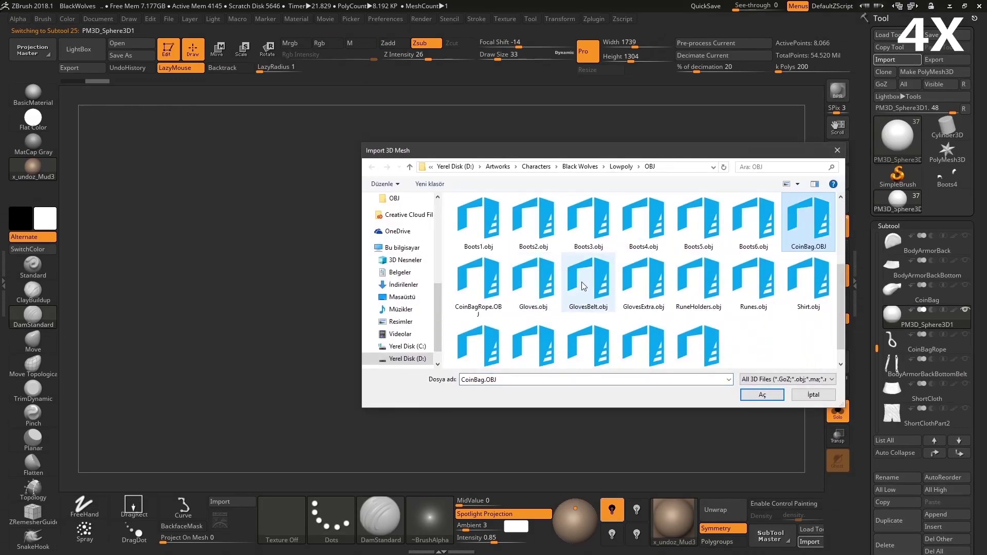
{"action": "key", "text": "Return"}
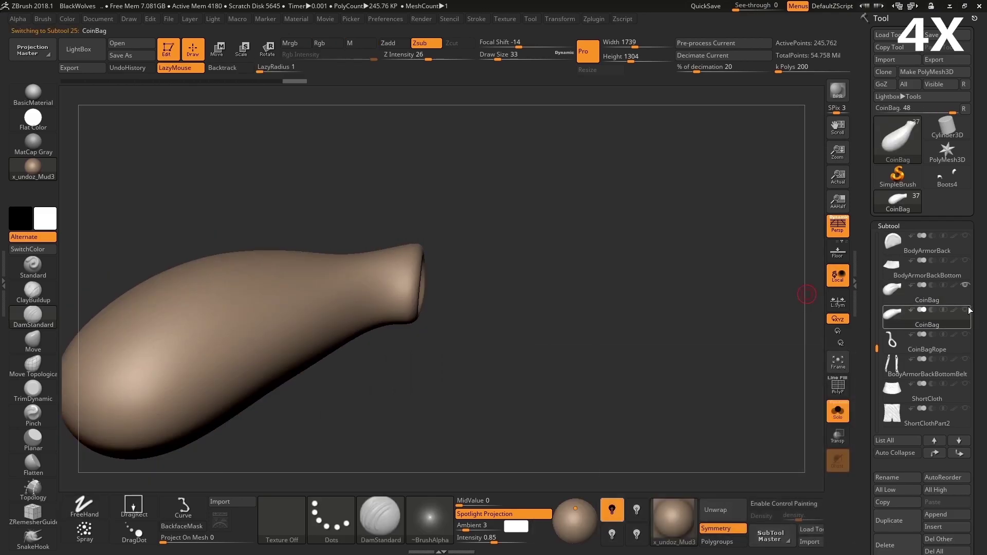
{"action": "left_click_drag", "start_coordinate": [516, 193], "coordinate": [984, 207]}
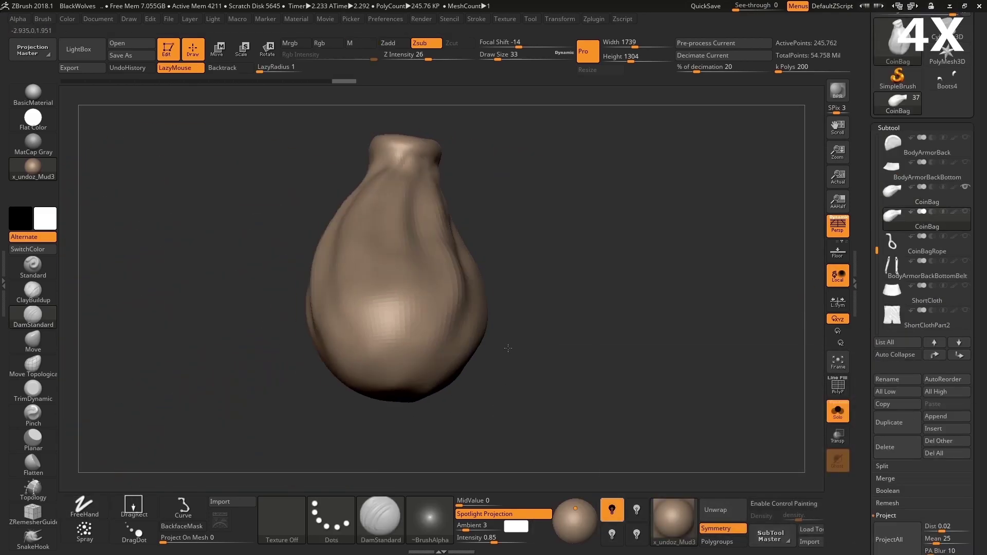
{"action": "left_click", "coordinate": [884, 447]}
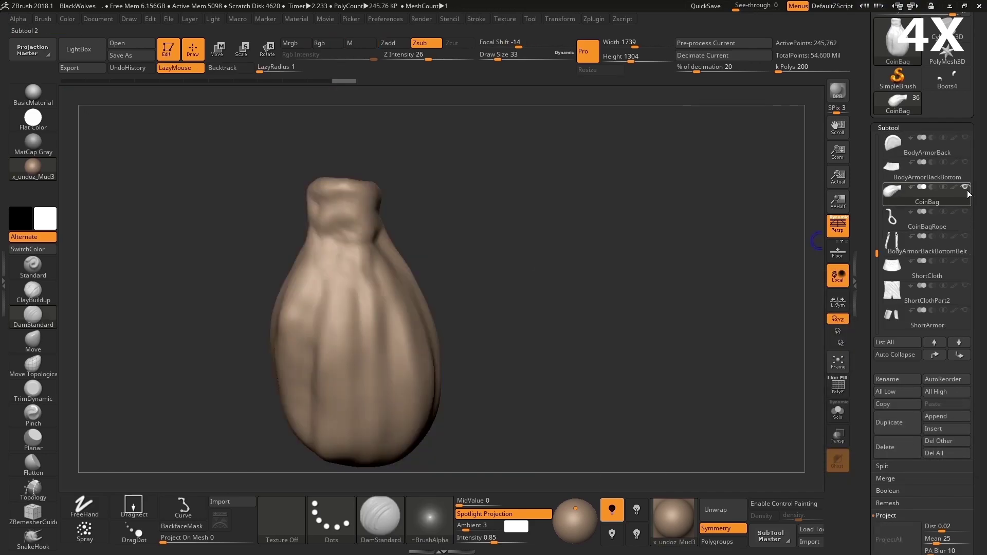
{"action": "mouse_move", "coordinate": [565, 329]}
{"action": "left_mouse_down"}
{"action": "mouse_move", "coordinate": [458, 319]}
{"action": "mouse_move", "coordinate": [522, 236]}
{"action": "left_mouse_up"}
Step: Save the project as BlackWolves.ZPR and drop the coin bag to subdivision level 1
{"action": "key", "text": "ctrl+s"}
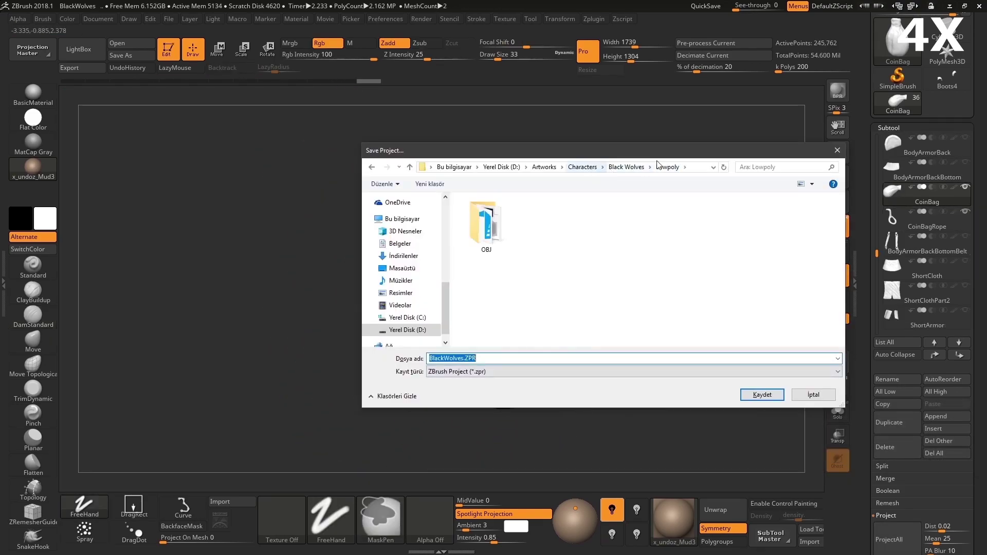
{"action": "double_click", "coordinate": [489, 221]}
{"action": "key", "text": "Return"}
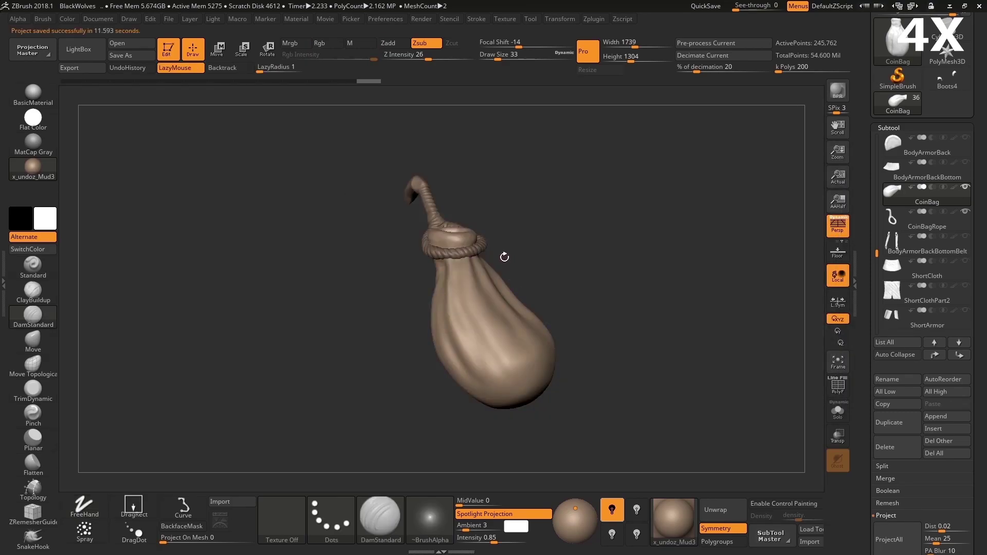
{"action": "left_click", "coordinate": [927, 128]}
{"action": "key", "text": "shift+d"}
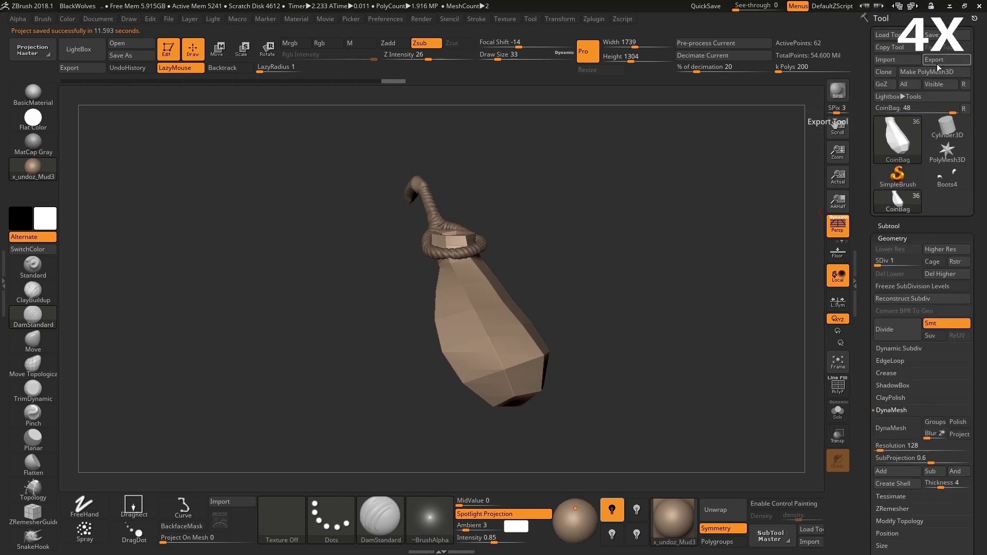
Step: Export the coin bag as CoinBag.obj, overwriting the existing file
{"action": "left_click", "coordinate": [883, 263]}
{"action": "mouse_move", "coordinate": [896, 137]}
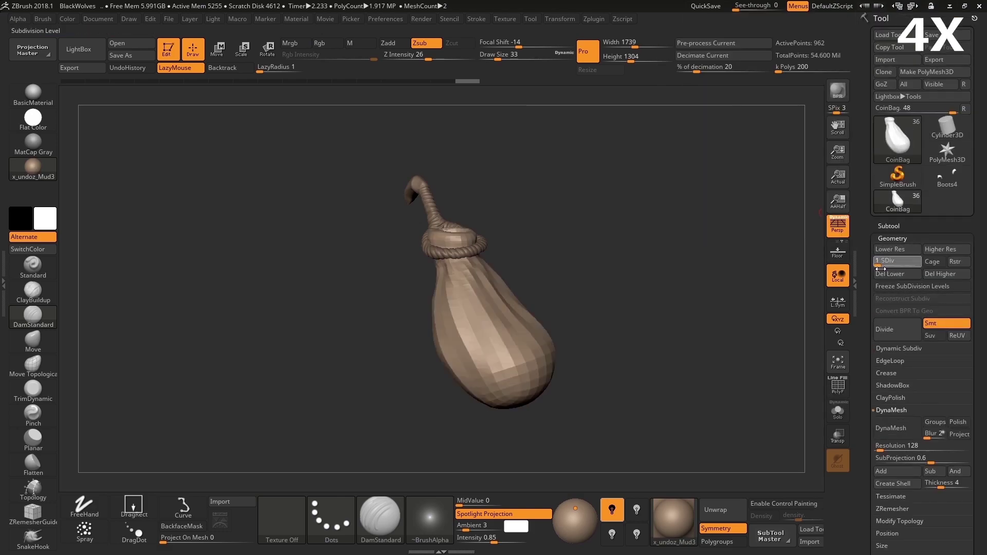
{"action": "left_click", "coordinate": [934, 59]}
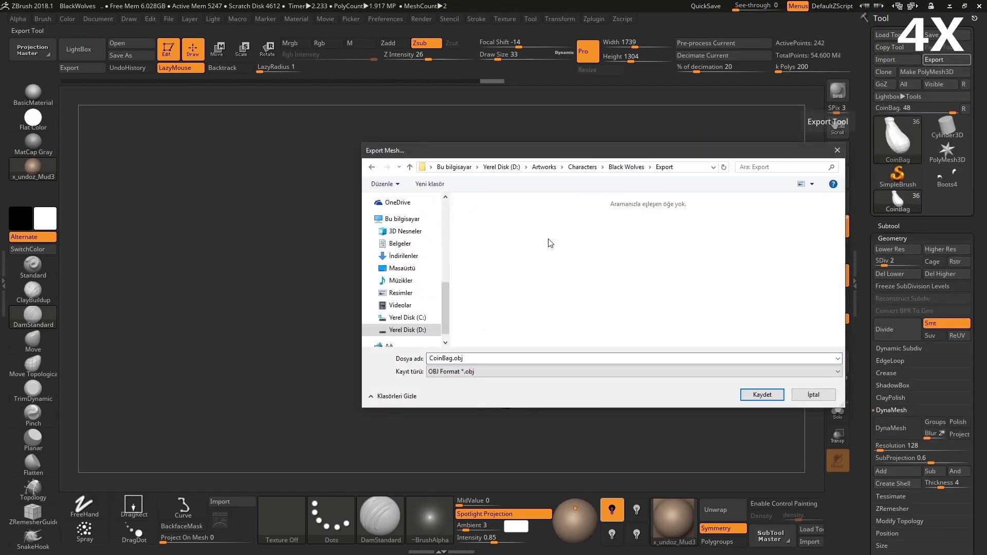
{"action": "double_click", "coordinate": [622, 242]}
{"action": "left_click", "coordinate": [762, 395]}
{"action": "left_click", "coordinate": [544, 279]}
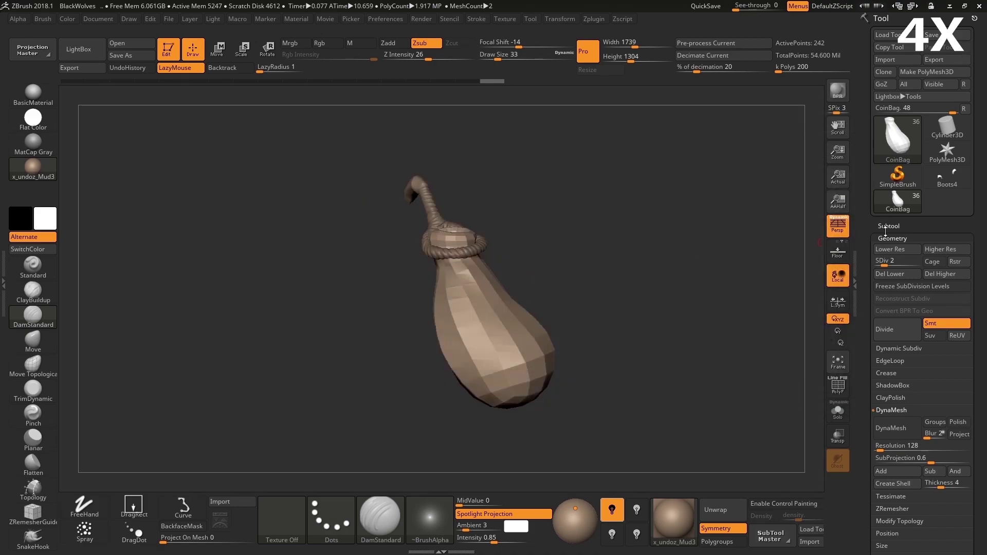
Step: Select CoinBagRope at its lowest subdivision level and export it as CoinBagRope.obj
{"action": "left_click", "coordinate": [888, 226]}
{"action": "left_click", "coordinate": [892, 321]}
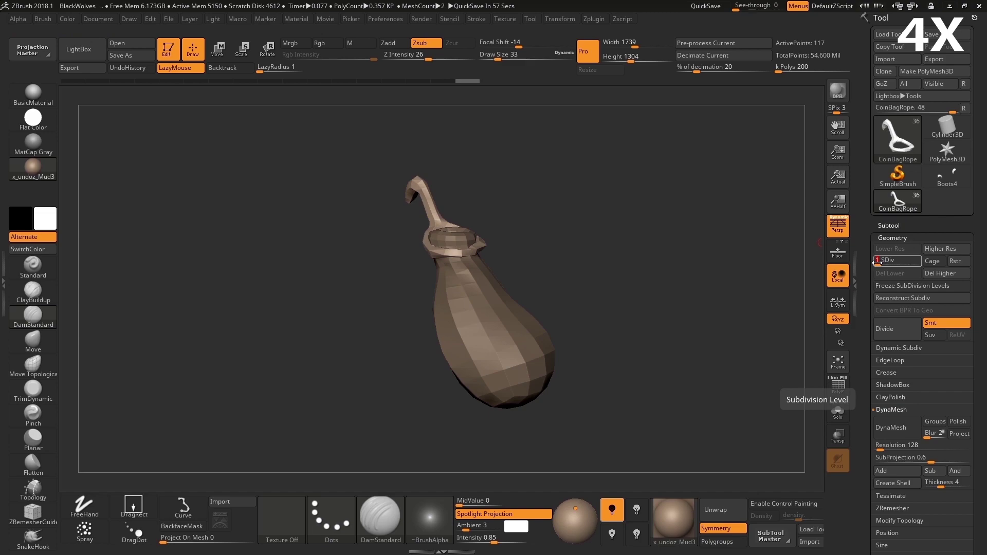
{"action": "left_click", "coordinate": [934, 59]}
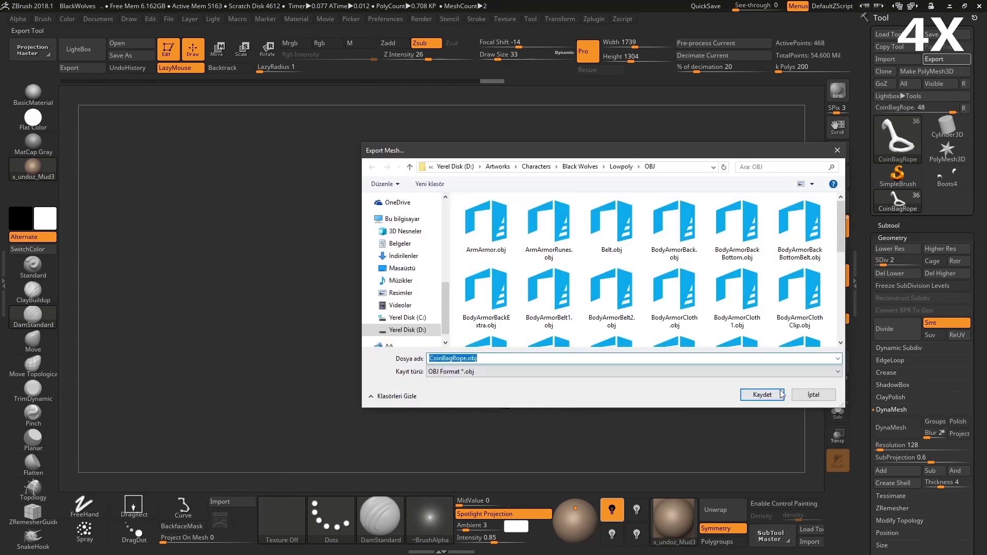
{"action": "left_click", "coordinate": [762, 394]}
{"action": "key", "text": "shift+d"}
{"action": "left_click", "coordinate": [934, 59]}
{"action": "left_click", "coordinate": [762, 395]}
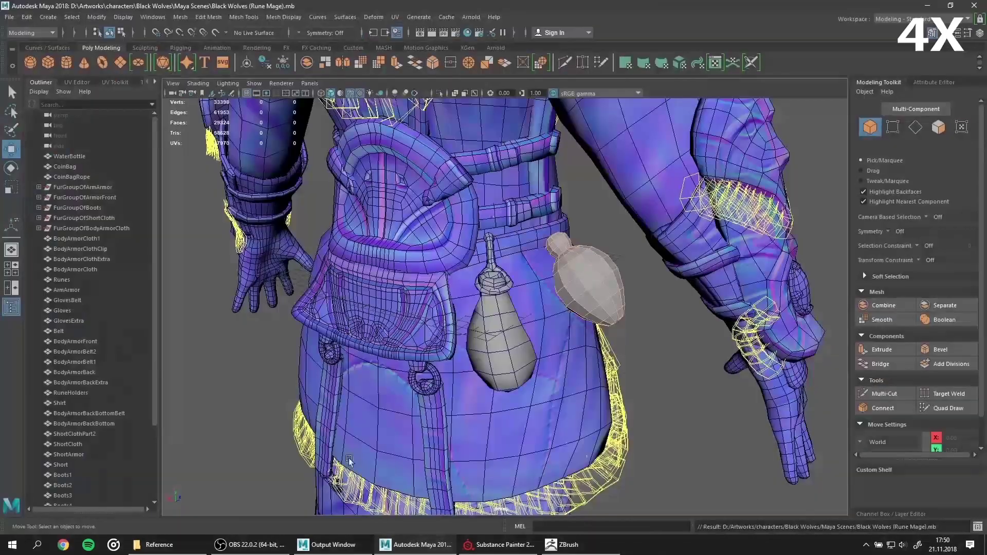
Step: Delete the old coin bag and rope, then drag the new OBJs from Lowpoly/OBJ into Maya
{"action": "key", "text": "Delete"}
{"action": "left_click", "coordinate": [159, 545]}
{"action": "key", "text": "alt+Up"}
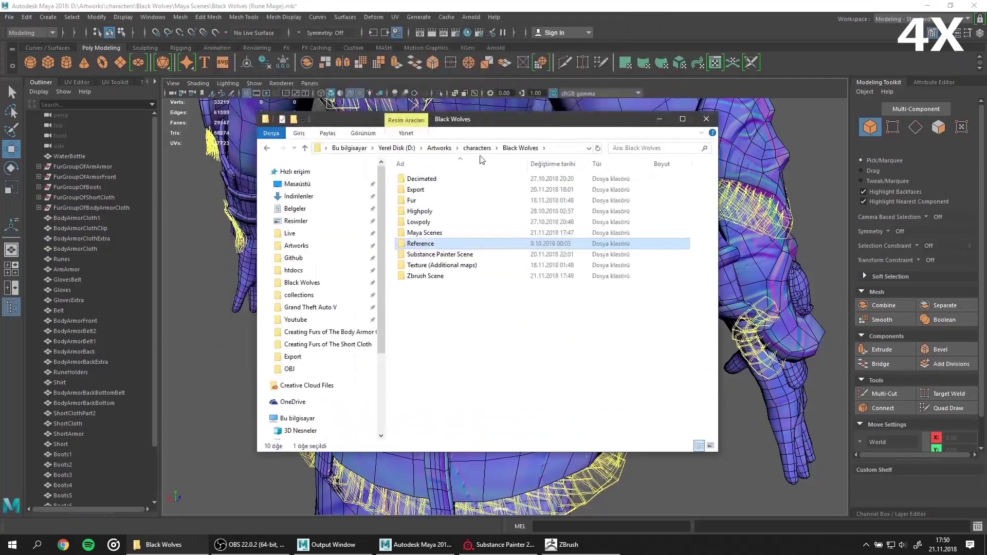
{"action": "double_click", "coordinate": [449, 224]}
{"action": "double_click", "coordinate": [419, 185]}
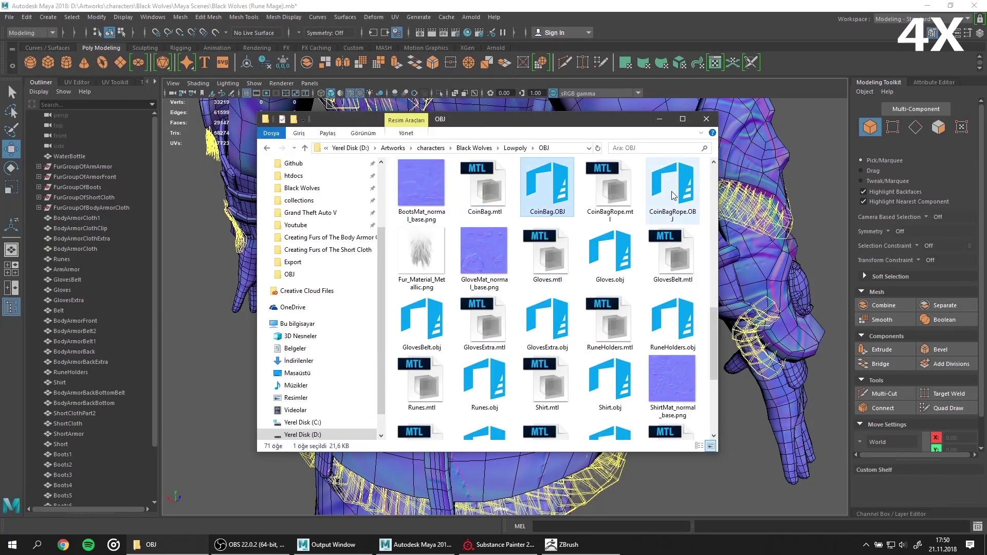
{"action": "left_click_drag", "start_coordinate": [545, 187], "coordinate": [796, 171]}
{"action": "scroll", "coordinate": [514, 283], "scroll_direction": "up", "scroll_amount": 5}
Step: Turn off Wireframe on Shaded and apply Soften Edge to the coin bag
{"action": "left_click", "coordinate": [350, 94]}
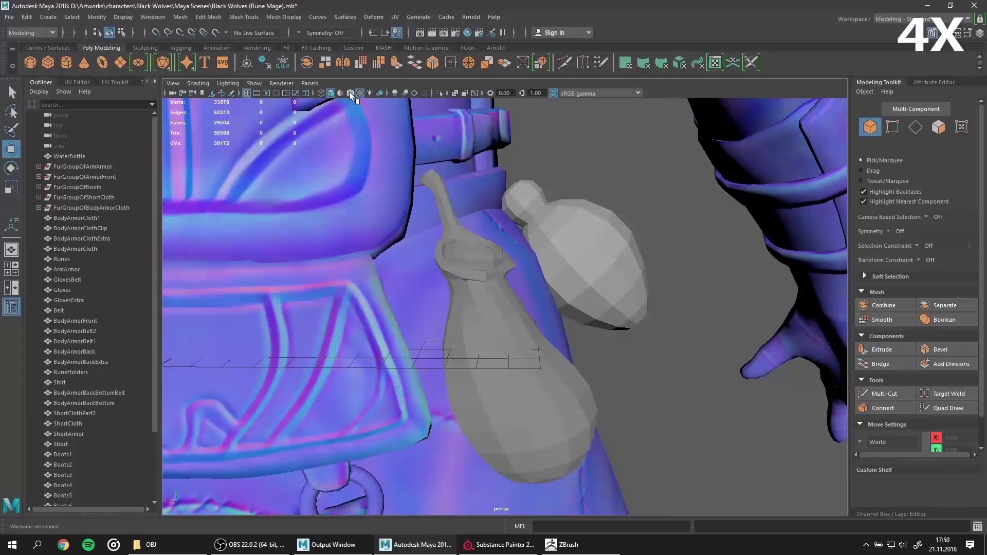
{"action": "left_click", "coordinate": [280, 17]}
{"action": "left_click", "coordinate": [309, 113]}
{"action": "left_click", "coordinate": [653, 160]}
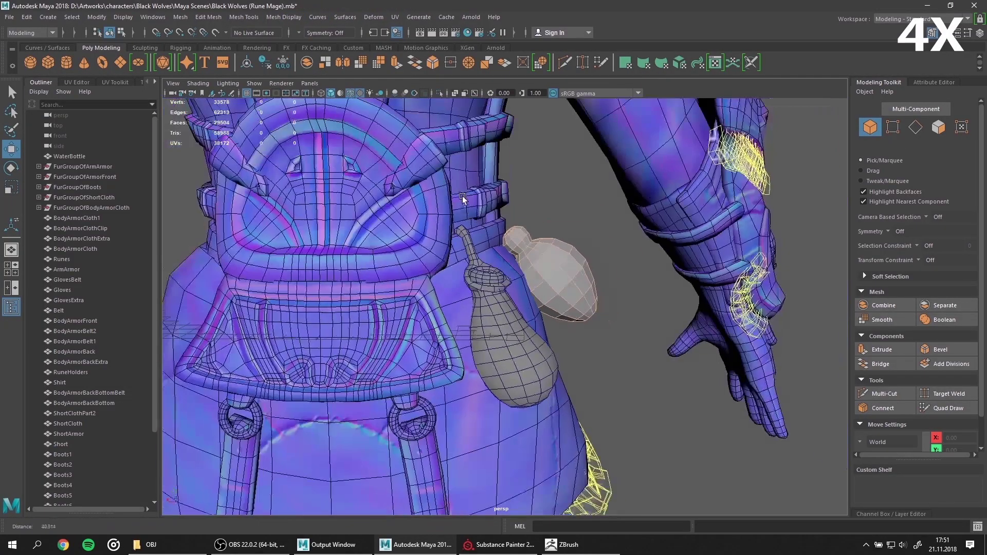
{"action": "left_click_drag", "start_coordinate": [462, 196], "coordinate": [360, 257], "text": "alt"}
{"action": "scroll", "coordinate": [438, 315], "scroll_direction": "up", "scroll_amount": 5}
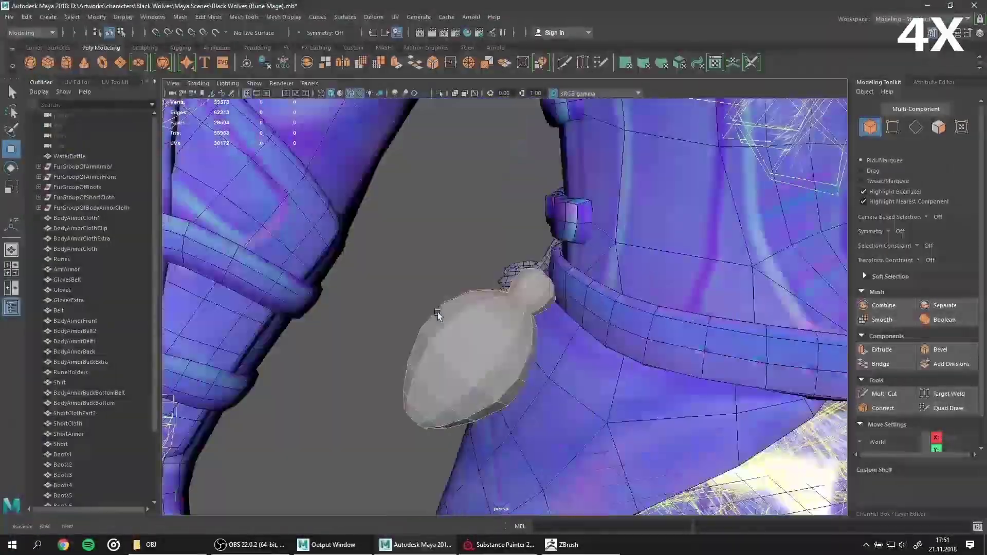
{"action": "scroll", "coordinate": [438, 315], "scroll_direction": "down", "scroll_amount": 5}
{"action": "left_click", "coordinate": [10, 17]}
{"action": "left_click", "coordinate": [69, 156]}
{"action": "left_click_drag", "start_coordinate": [565, 283], "coordinate": [636, 328], "text": "alt"}
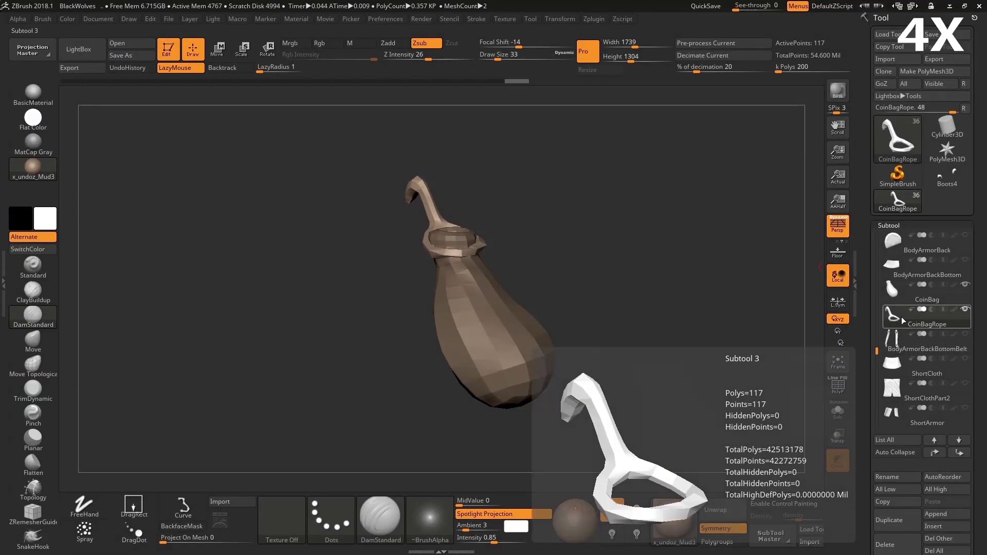
Step: Insert a sphere subtool below CoinBagRope and load the character reference sketch in PureRef
{"action": "left_click", "coordinate": [892, 268]}
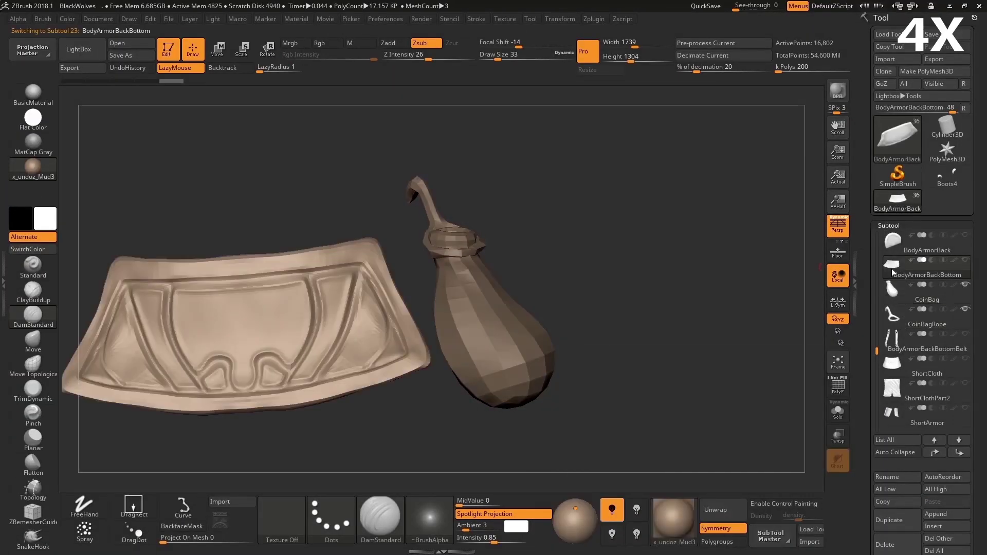
{"action": "scroll", "coordinate": [891, 268], "scroll_direction": "up", "scroll_amount": 4}
{"action": "left_click", "coordinate": [965, 334]}
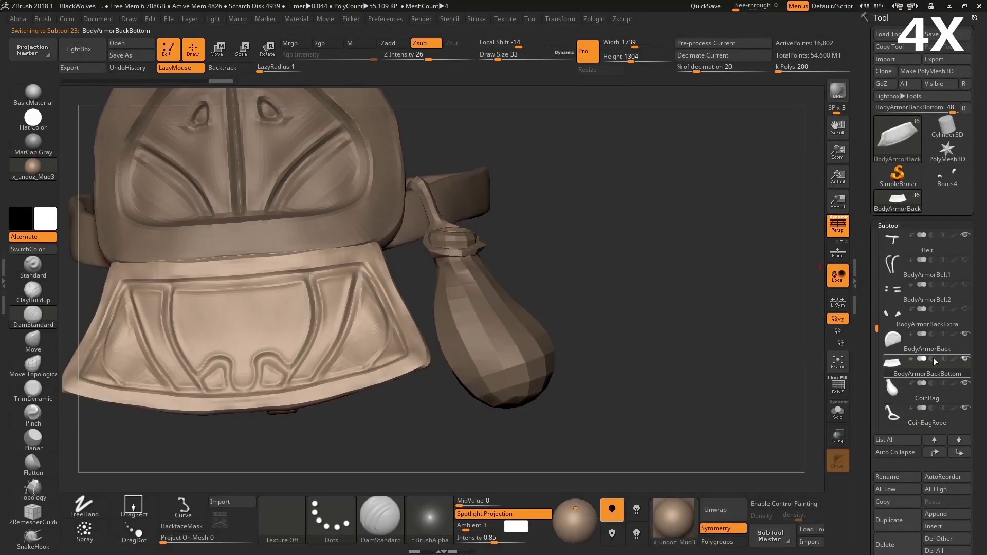
{"action": "mouse_move", "coordinate": [892, 289]}
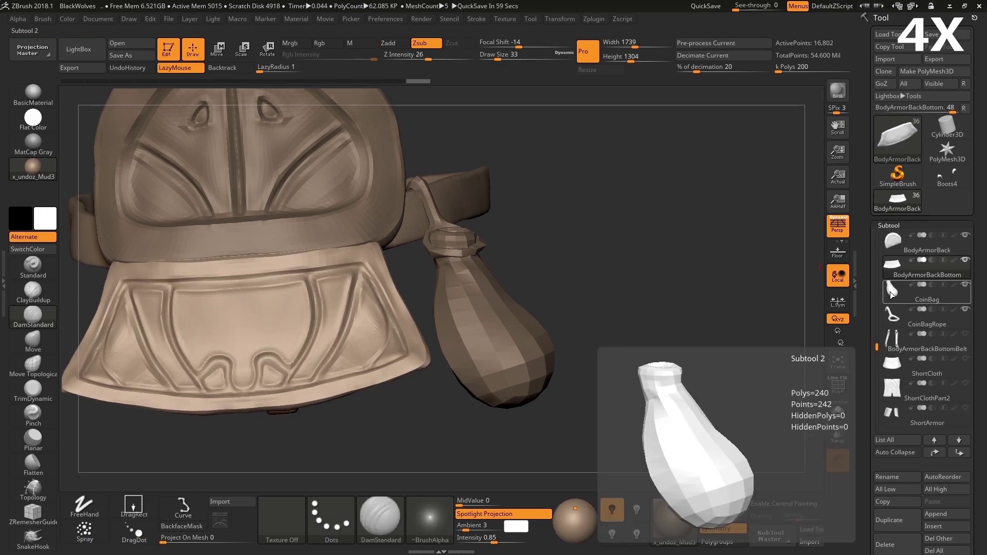
{"action": "left_click", "coordinate": [908, 290]}
{"action": "left_click", "coordinate": [896, 317]}
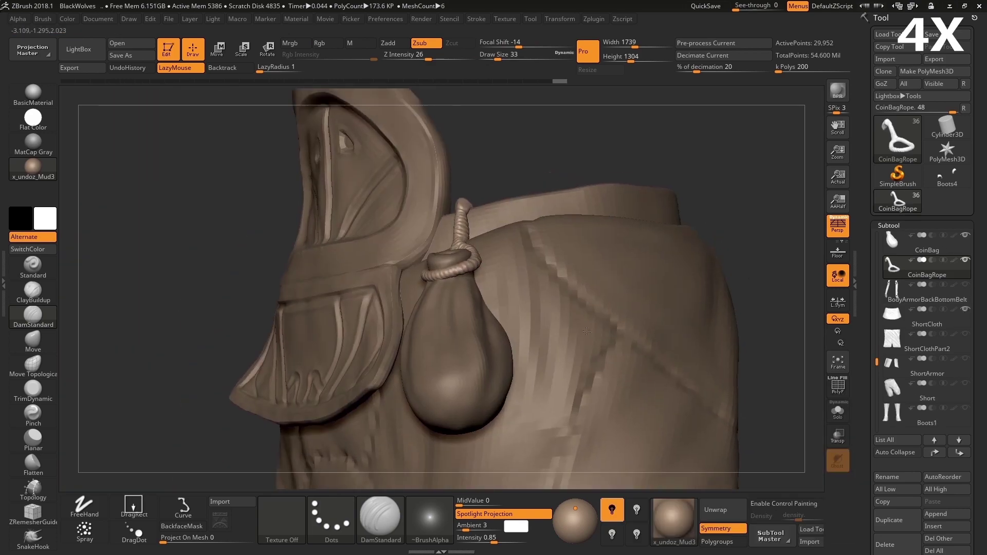
{"action": "left_click", "coordinate": [933, 526]}
{"action": "left_click", "coordinate": [496, 396]}
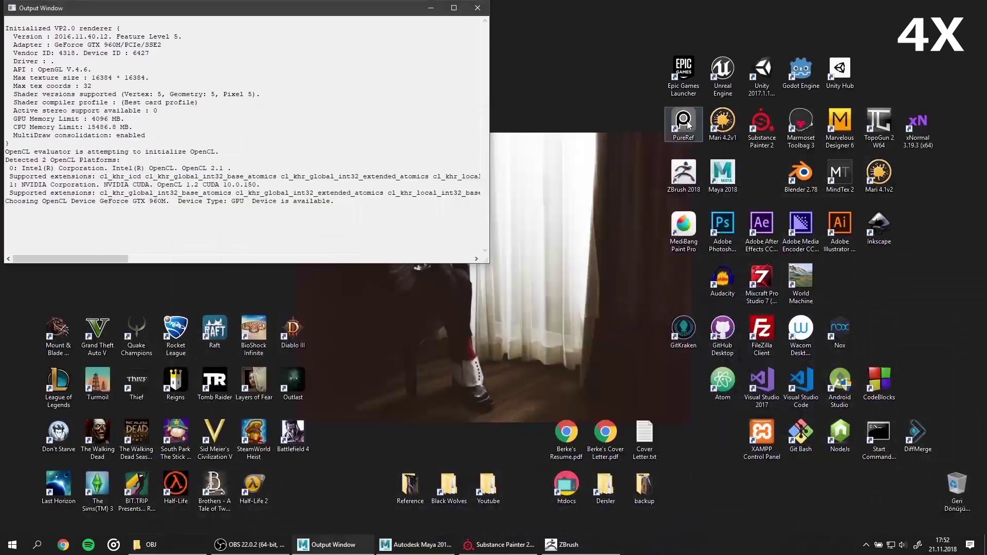
{"action": "double_click", "coordinate": [684, 123]}
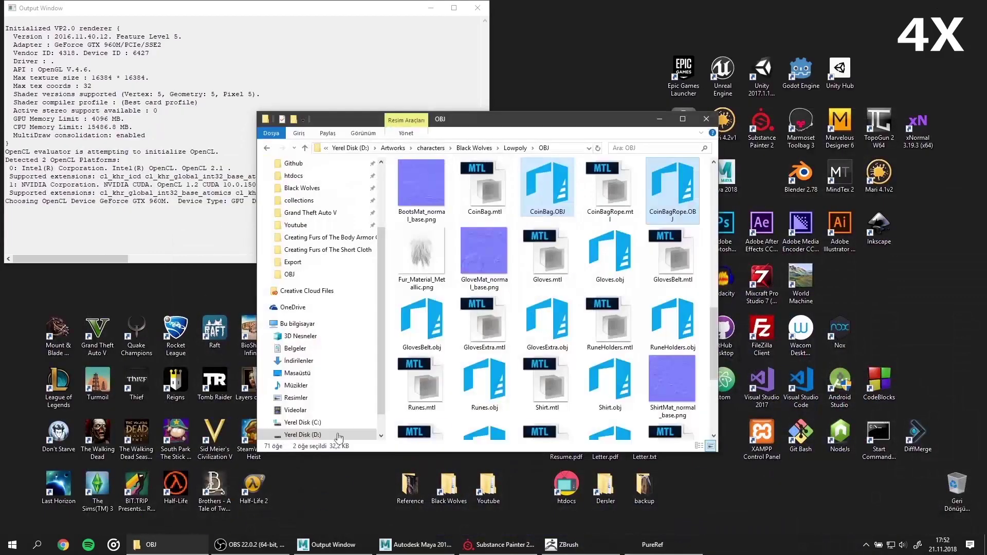
{"action": "left_click_drag", "start_coordinate": [488, 119], "coordinate": [359, 126]}
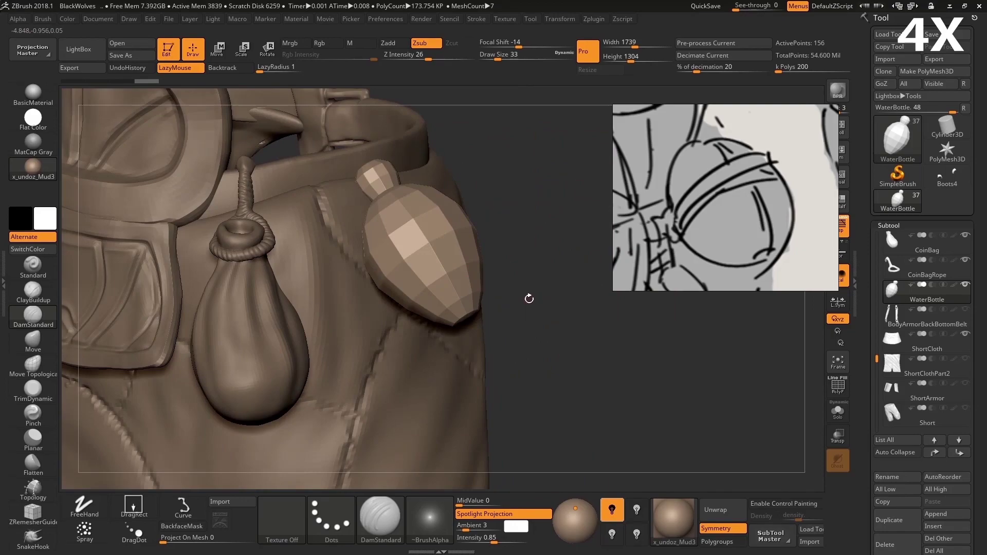
Step: Save the ZBrush project, overwriting BlackWolves.ZPR
{"action": "key", "text": "ctrl+s"}
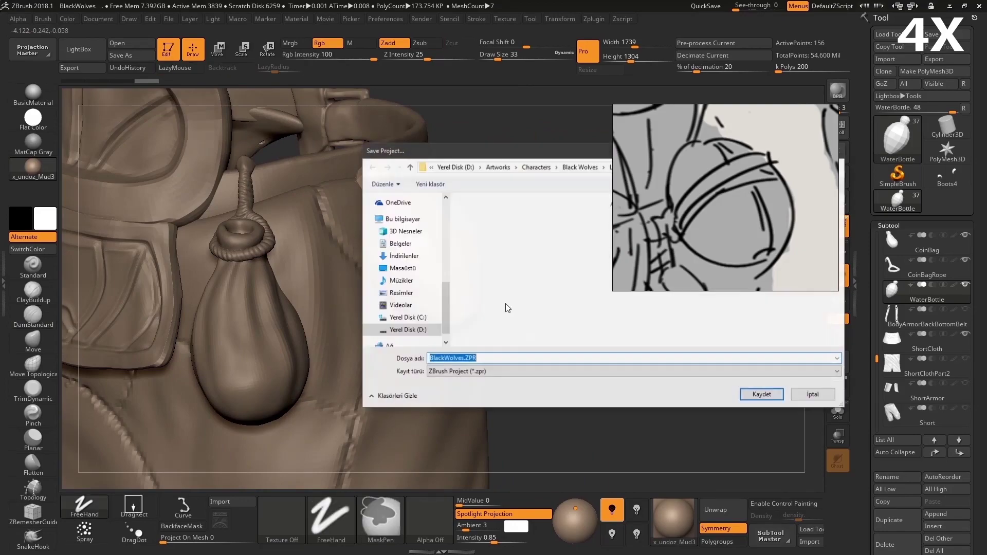
{"action": "double_click", "coordinate": [331, 246]}
{"action": "left_click", "coordinate": [523, 275]}
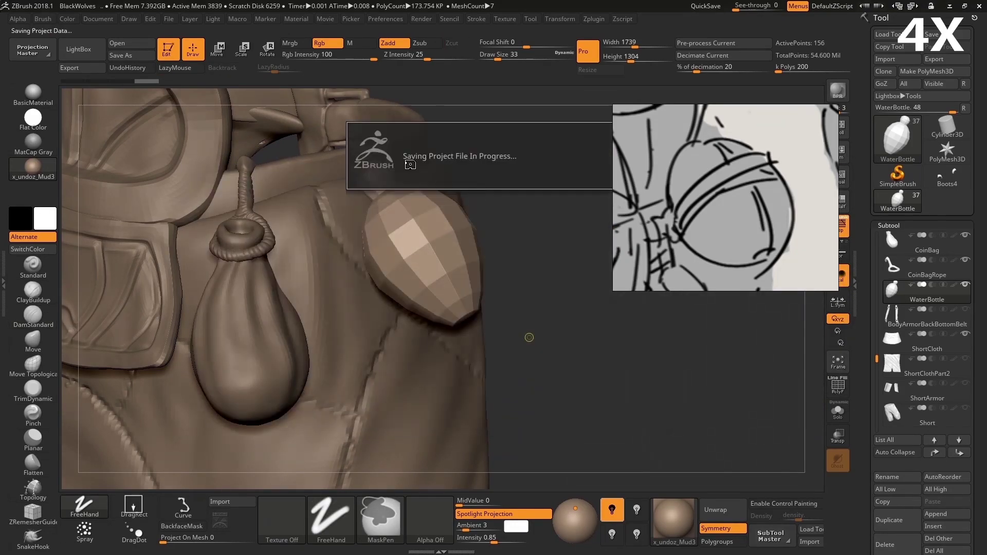
{"action": "key", "text": "super+a"}
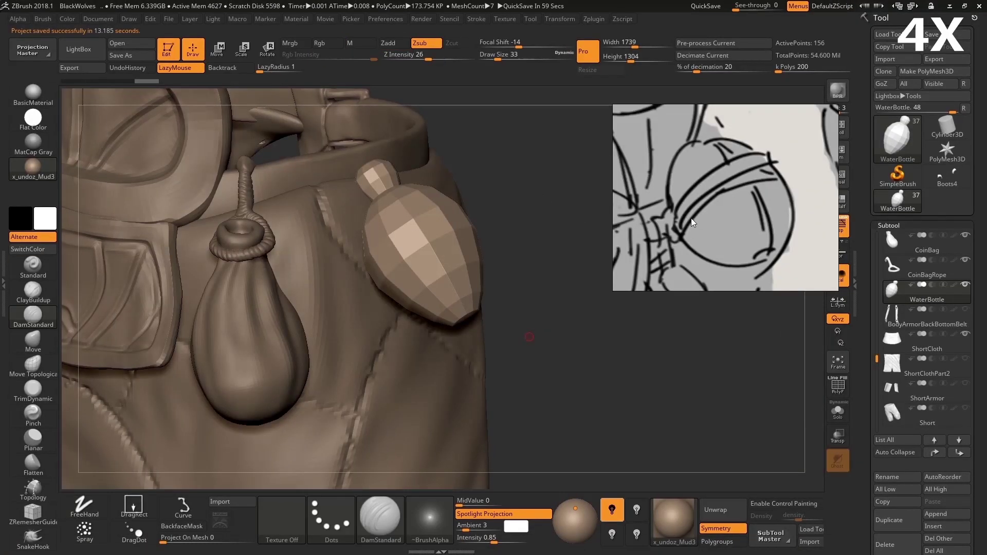
Step: Switch the reference to the coloured character image and make CoinBagRope active
{"action": "right_click", "coordinate": [723, 206]}
{"action": "left_click", "coordinate": [681, 168]}
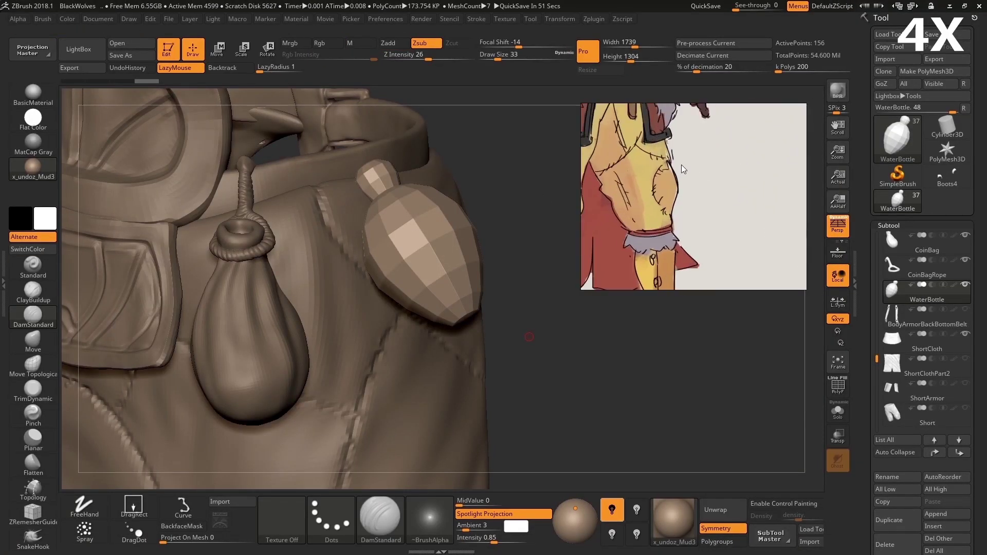
{"action": "left_click_drag", "start_coordinate": [501, 278], "coordinate": [831, 342]}
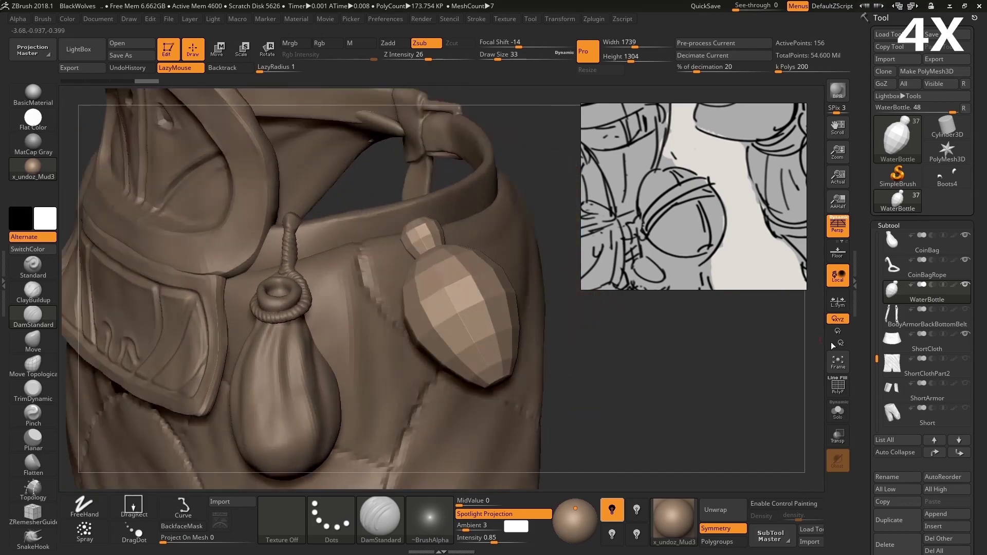
{"action": "left_click", "coordinate": [310, 304], "text": "alt"}
Step: Duplicate the coin bag rope and name the copy WaterBottleRope1
{"action": "left_click", "coordinate": [884, 521]}
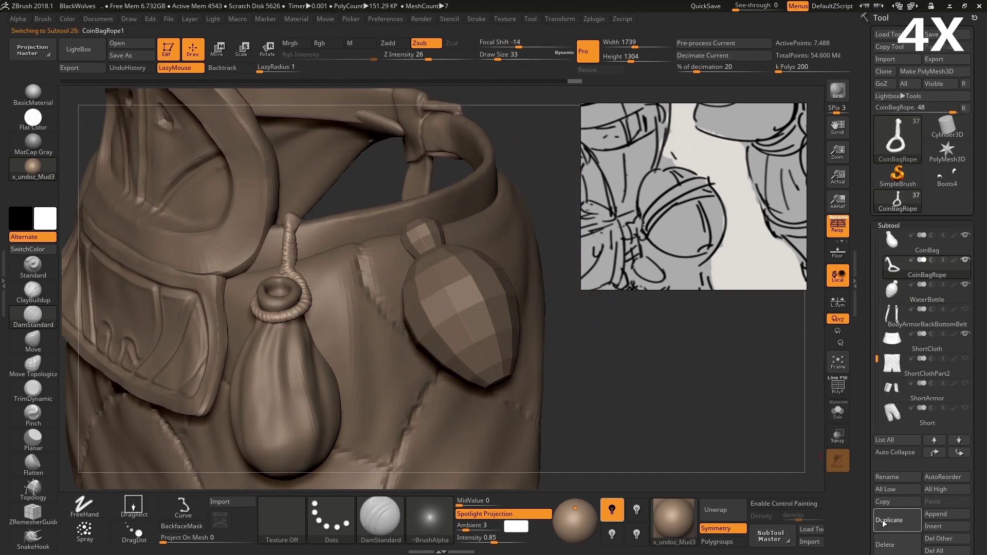
{"action": "type", "text": "WaterBRope1WaterBottleRope1"}
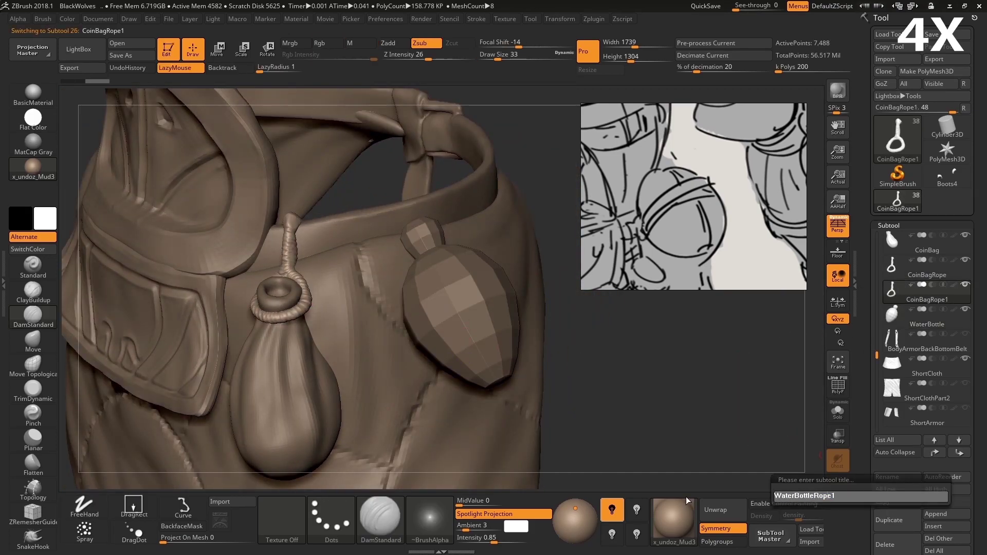
{"action": "key", "text": "Return"}
Step: Move the copied rope up and sideways onto the water bottle
{"action": "key", "text": "w"}
{"action": "left_click_drag", "start_coordinate": [404, 313], "coordinate": [324, 215]}
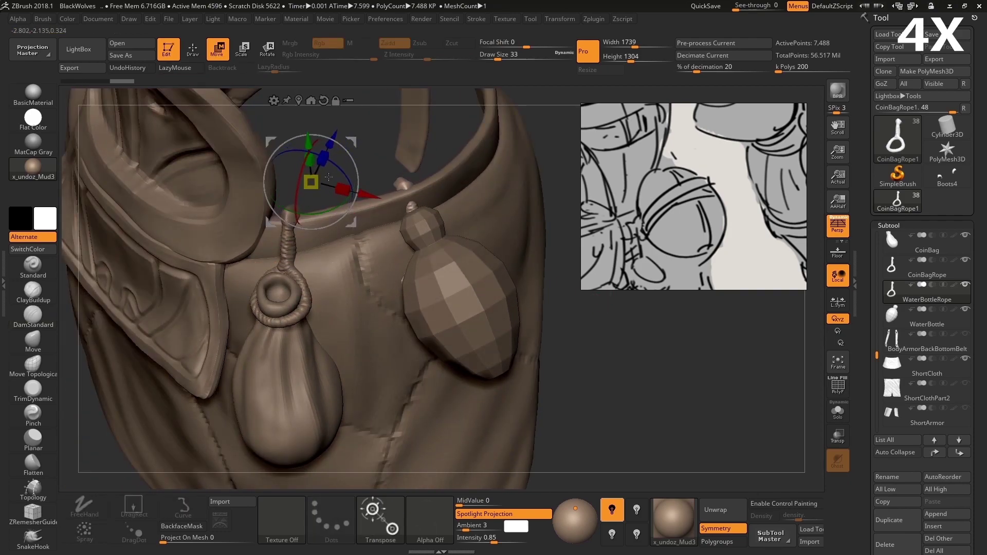
{"action": "right_click_drag", "start_coordinate": [423, 247], "coordinate": [426, 246]}
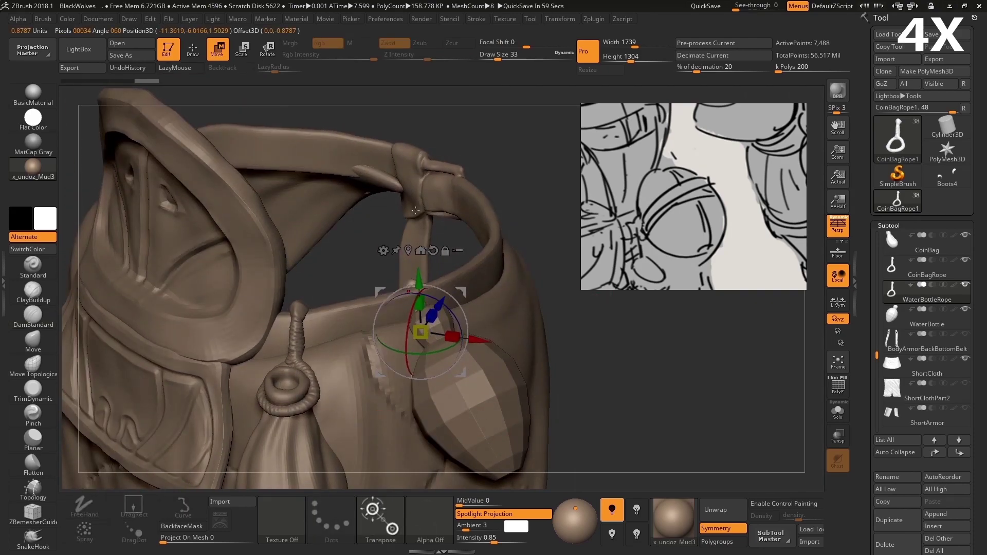
{"action": "right_click_drag", "start_coordinate": [461, 339], "coordinate": [467, 354]}
{"action": "left_click_drag", "start_coordinate": [473, 346], "coordinate": [497, 336]}
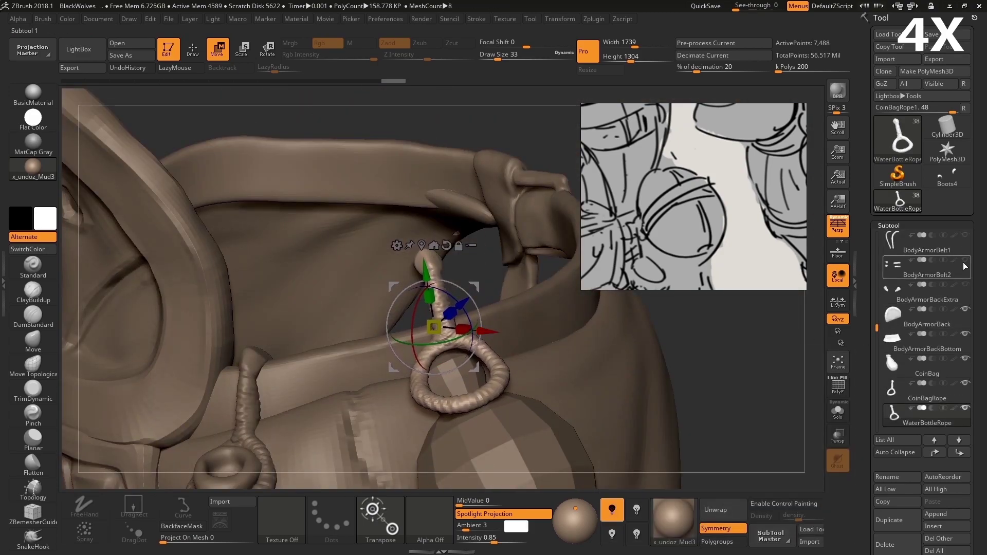
Step: Mask and pull the rope's lower loop down around the bottle with the Move brush
{"action": "right_click_drag", "start_coordinate": [753, 295], "coordinate": [512, 243]}
{"action": "key", "text": "b"}
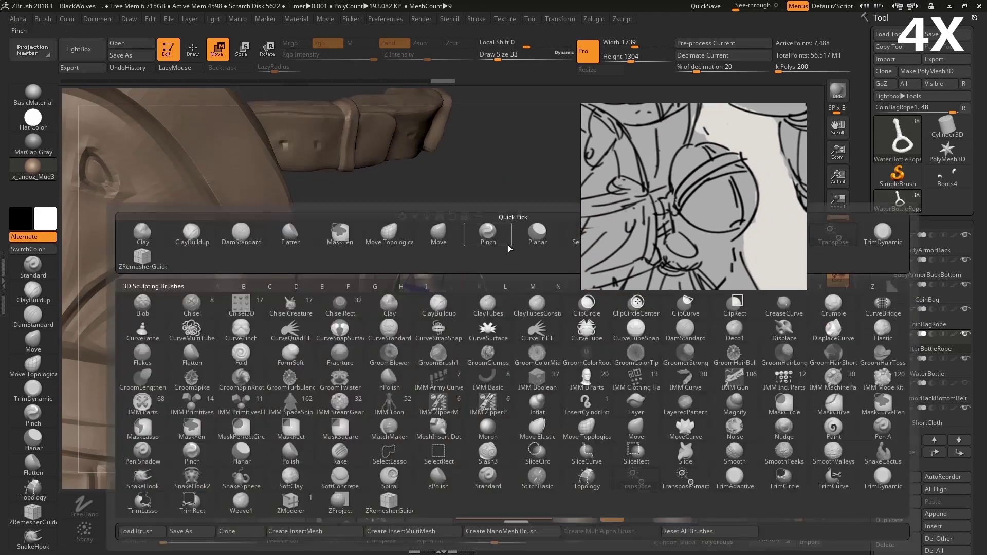
{"action": "left_click", "coordinate": [513, 243]}
{"action": "left_click_drag", "start_coordinate": [480, 348], "coordinate": [430, 415]}
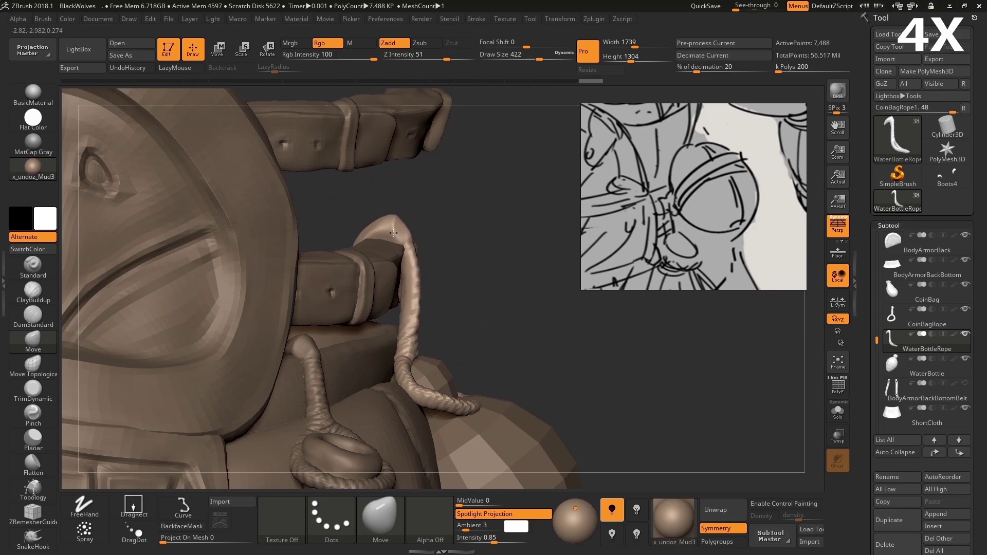
{"action": "mouse_move", "coordinate": [394, 232]}
{"action": "right_mouse_down"}
{"action": "mouse_move", "coordinate": [429, 303]}
{"action": "mouse_move", "coordinate": [383, 337]}
{"action": "right_mouse_up"}
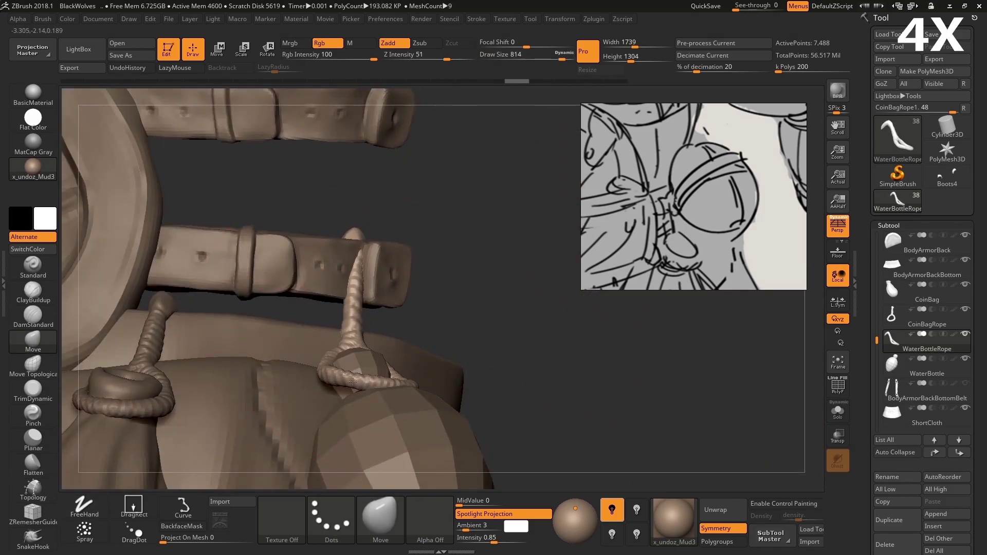
{"action": "mouse_move", "coordinate": [353, 381]}
{"action": "right_mouse_down"}
{"action": "mouse_move", "coordinate": [220, 287]}
{"action": "mouse_move", "coordinate": [363, 340]}
{"action": "right_mouse_up"}
{"action": "mouse_move", "coordinate": [417, 394]}
{"action": "right_mouse_down"}
{"action": "mouse_move", "coordinate": [407, 330]}
{"action": "mouse_move", "coordinate": [456, 406]}
{"action": "mouse_move", "coordinate": [488, 370]}
{"action": "mouse_move", "coordinate": [530, 411]}
{"action": "mouse_move", "coordinate": [438, 228]}
{"action": "mouse_move", "coordinate": [415, 257]}
{"action": "mouse_move", "coordinate": [498, 279]}
{"action": "right_mouse_up"}
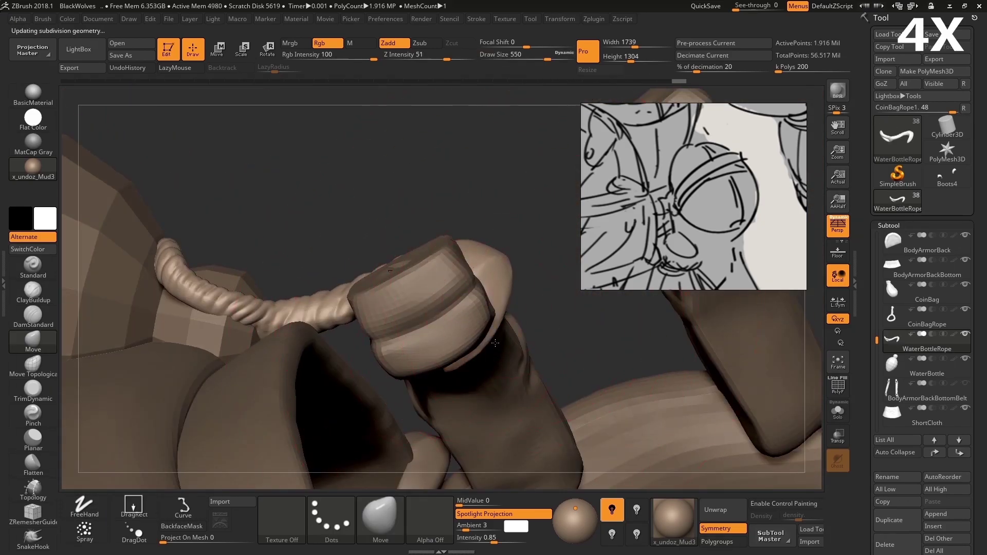
{"action": "mouse_move", "coordinate": [494, 343]}
{"action": "right_mouse_down"}
{"action": "mouse_move", "coordinate": [511, 296]}
{"action": "mouse_move", "coordinate": [543, 289]}
{"action": "mouse_move", "coordinate": [488, 343]}
{"action": "mouse_move", "coordinate": [494, 422]}
{"action": "right_mouse_up"}
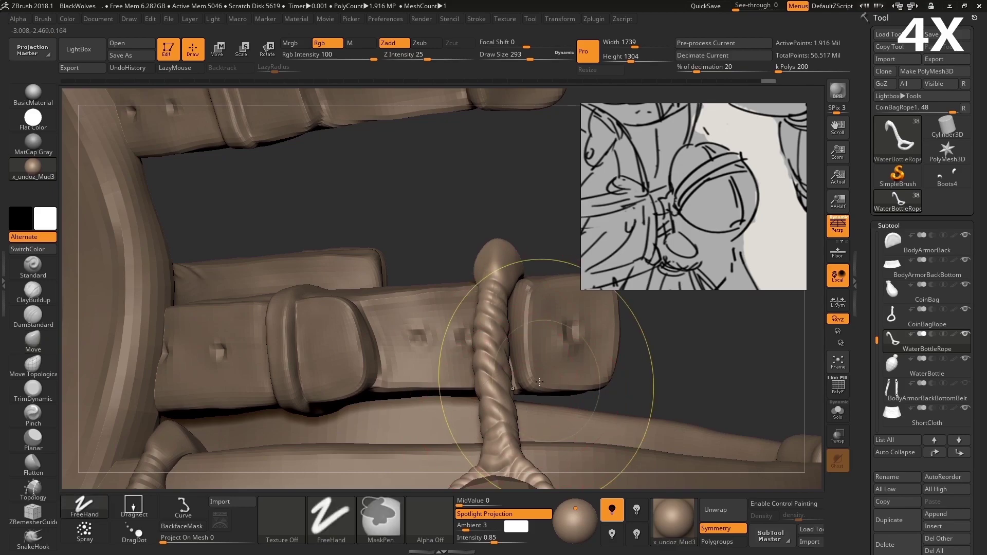
{"action": "mouse_move", "coordinate": [539, 382]}
{"action": "right_mouse_down"}
{"action": "mouse_move", "coordinate": [498, 322]}
{"action": "mouse_move", "coordinate": [493, 339]}
{"action": "mouse_move", "coordinate": [483, 308]}
{"action": "mouse_move", "coordinate": [454, 342]}
{"action": "right_mouse_up"}
Step: Shrink the Move brush and reactivate WaterBottleRope to check it against the belt and bottle
{"action": "key", "text": "b"}
{"action": "key", "text": "m"}
{"action": "key", "text": "v"}
{"action": "left_click", "coordinate": [482, 304], "text": "alt"}
{"action": "left_click", "coordinate": [478, 282], "text": "alt"}
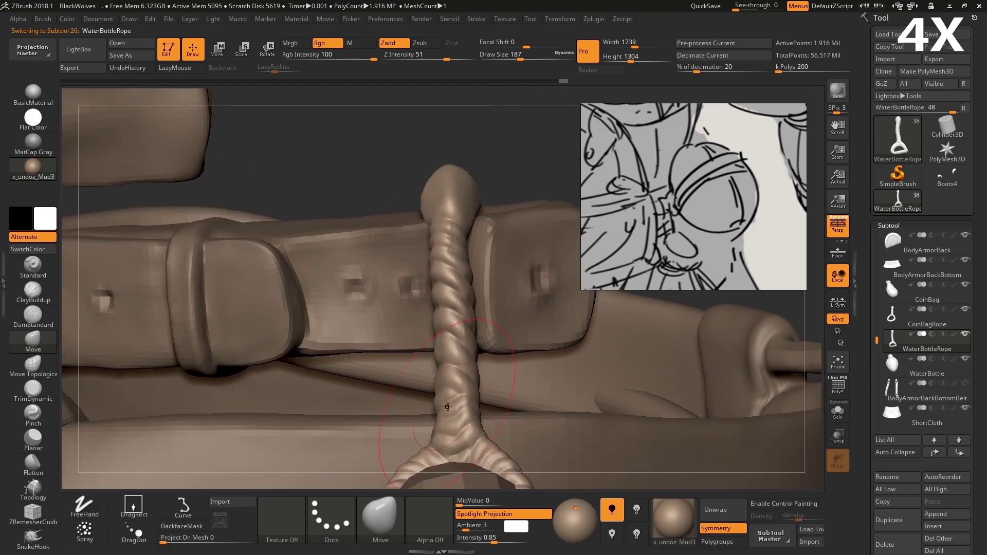
{"action": "mouse_move", "coordinate": [474, 423]}
{"action": "right_mouse_down", "text": "alt"}
{"action": "mouse_move", "coordinate": [487, 294]}
{"action": "mouse_move", "coordinate": [531, 346]}
{"action": "mouse_move", "coordinate": [504, 371]}
{"action": "mouse_move", "coordinate": [482, 425]}
{"action": "mouse_move", "coordinate": [483, 319]}
{"action": "right_mouse_up", "text": "alt"}
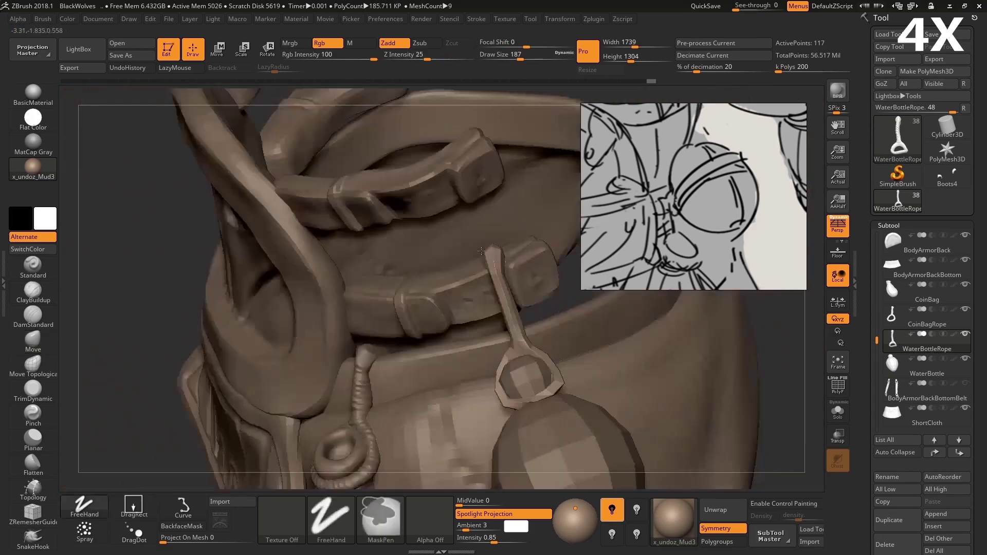
Step: Export the rope as WaterBottleRope.obj to the OBJ folder and save the ZBrush project
{"action": "left_click", "coordinate": [946, 58]}
{"action": "double_click", "coordinate": [448, 304]}
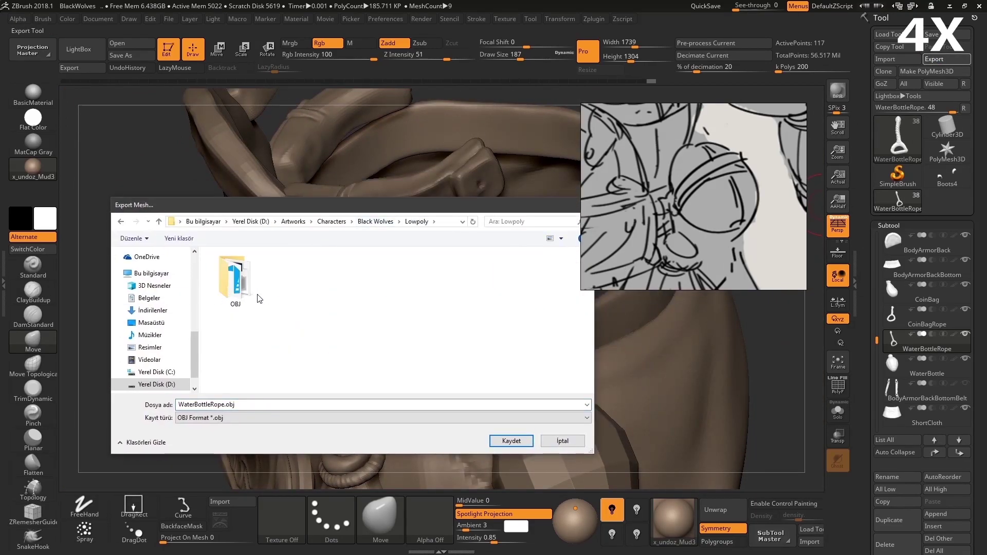
{"action": "key", "text": "Return"}
{"action": "left_click", "coordinate": [915, 366]}
{"action": "key", "text": "ctrl+s"}
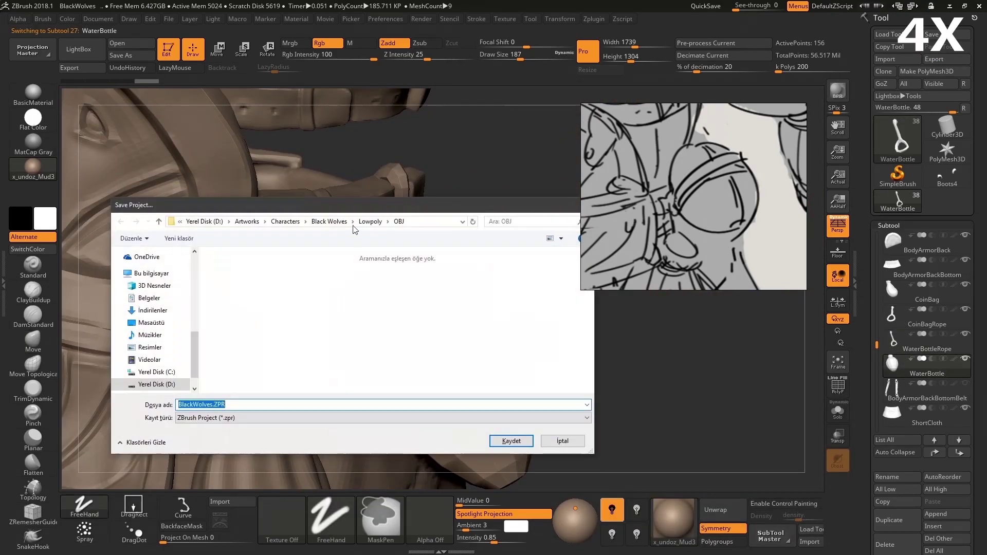
{"action": "key", "text": "Return"}
{"action": "key", "text": "alt+Tab"}
Step: Drag WaterBottleRope.OBJ from the OBJ folder into the Maya scene
{"action": "left_click", "coordinate": [380, 392]}
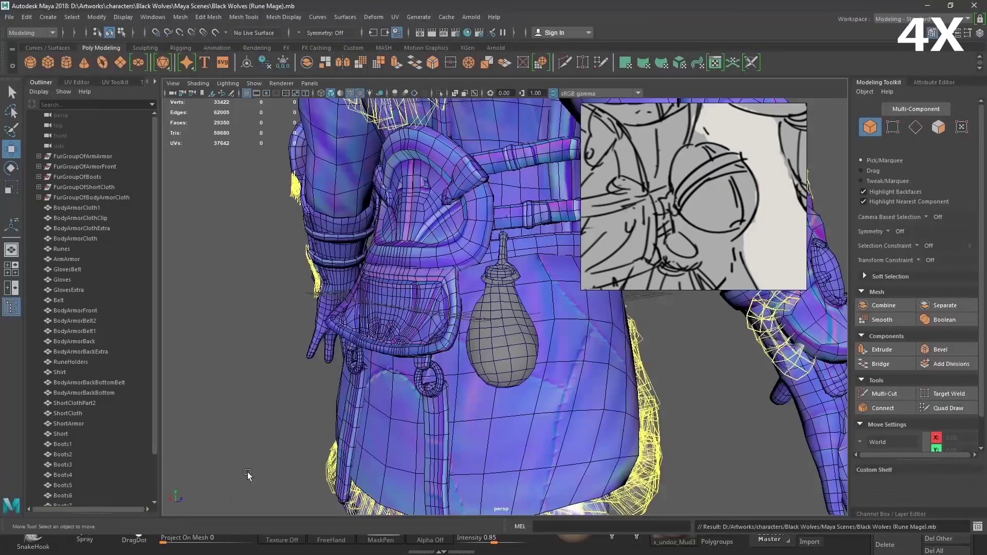
{"action": "key", "text": "alt+Up"}
{"action": "double_click", "coordinate": [295, 188]}
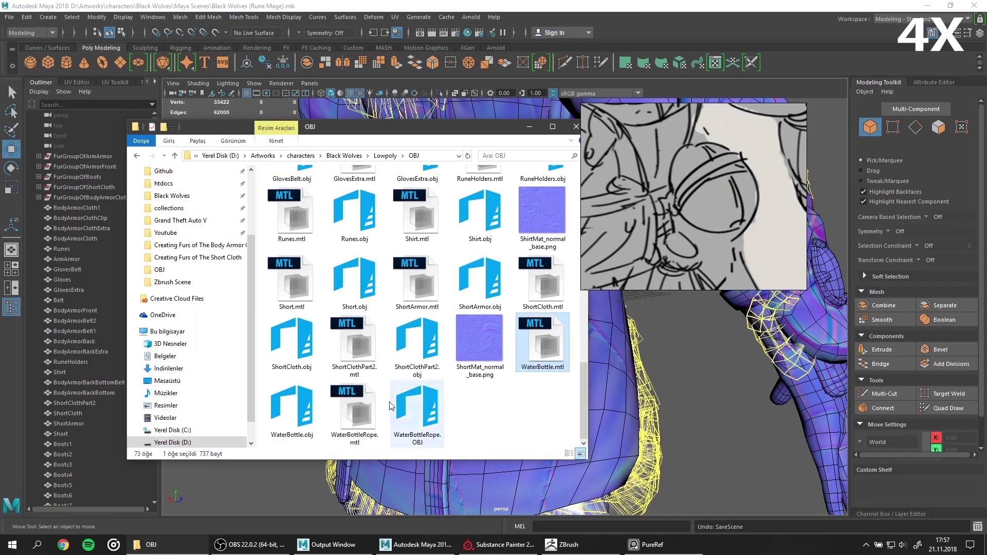
{"action": "left_click_drag", "start_coordinate": [432, 406], "coordinate": [485, 275]}
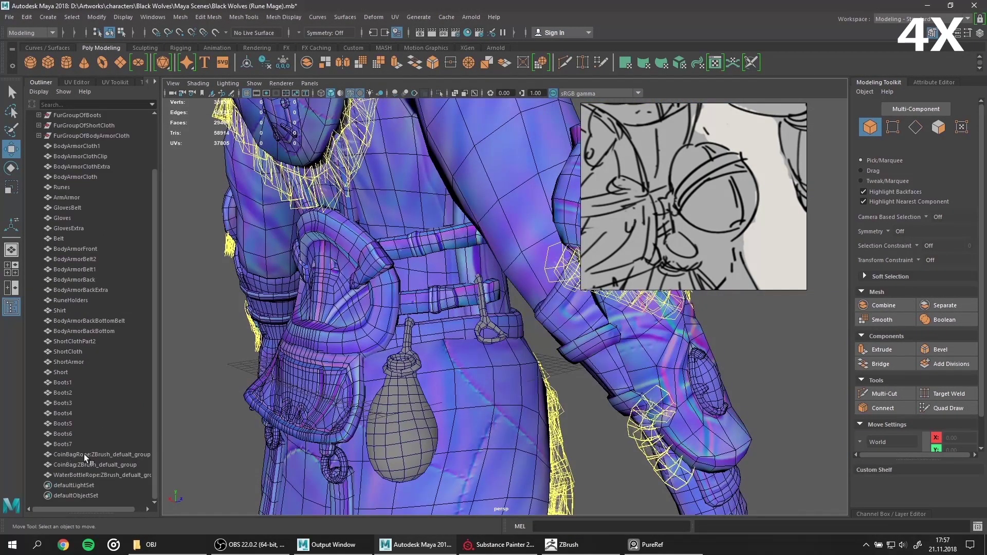
Step: Remove the CoinBag, CoinBagRope and WaterBottleRope namespaces in the Namespace Editor
{"action": "left_click", "coordinate": [87, 464]}
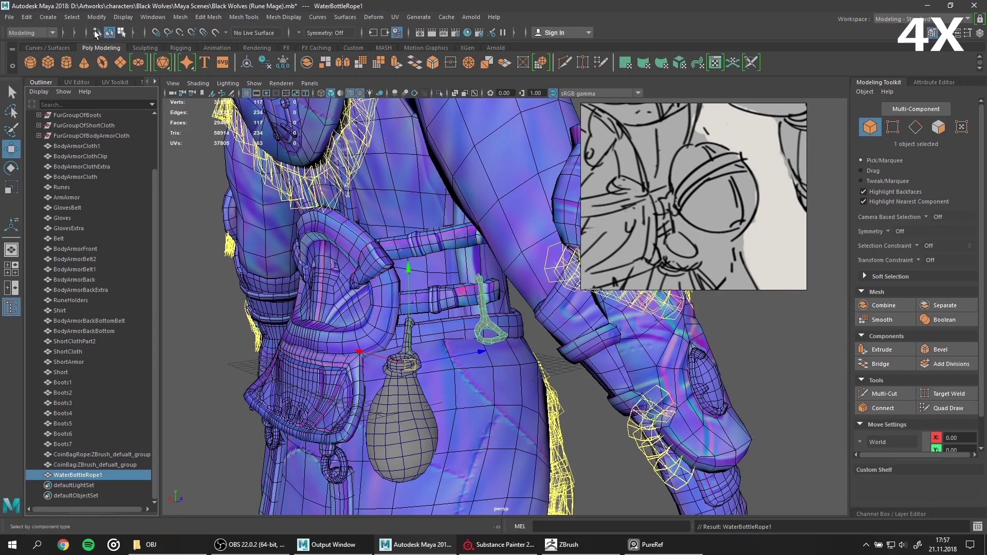
{"action": "left_click", "coordinate": [153, 17]}
{"action": "left_click", "coordinate": [293, 154]}
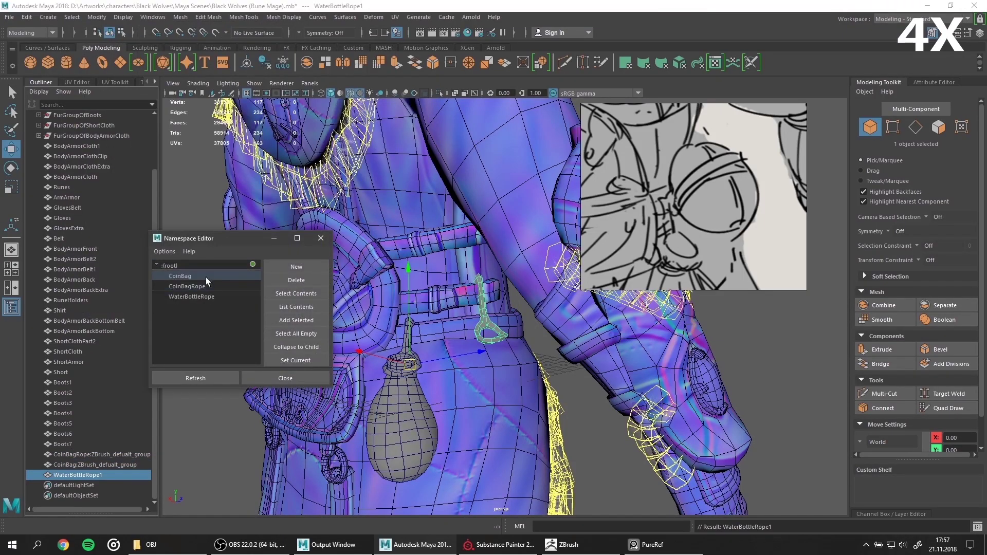
{"action": "left_click", "coordinate": [296, 280]}
{"action": "left_click", "coordinate": [463, 282]}
{"action": "left_click", "coordinate": [321, 238]}
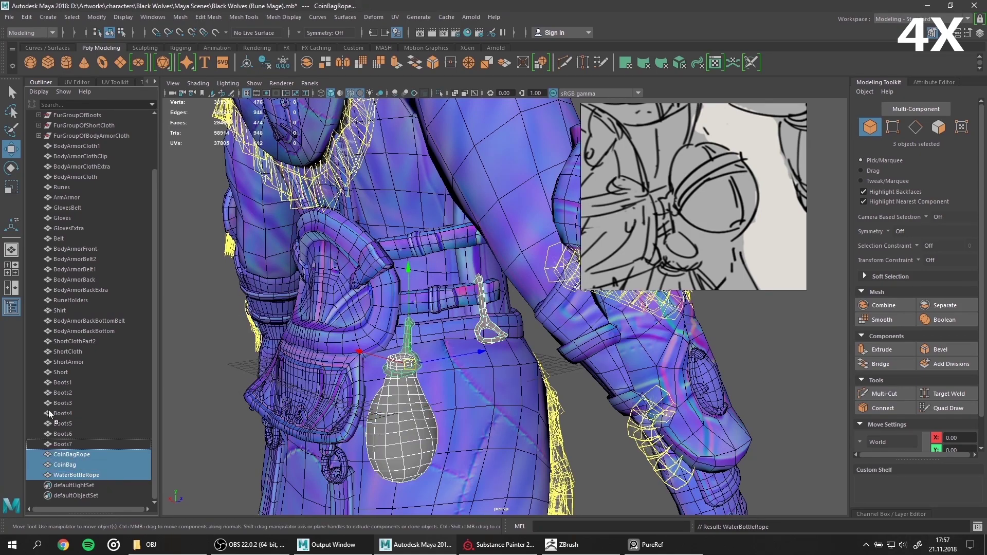
Step: Select and frame WaterBottleRope and change its Mesh Display setting
{"action": "scroll", "coordinate": [77, 257], "scroll_direction": "up", "scroll_amount": 3}
{"action": "left_click", "coordinate": [76, 156]}
{"action": "key", "text": "f"}
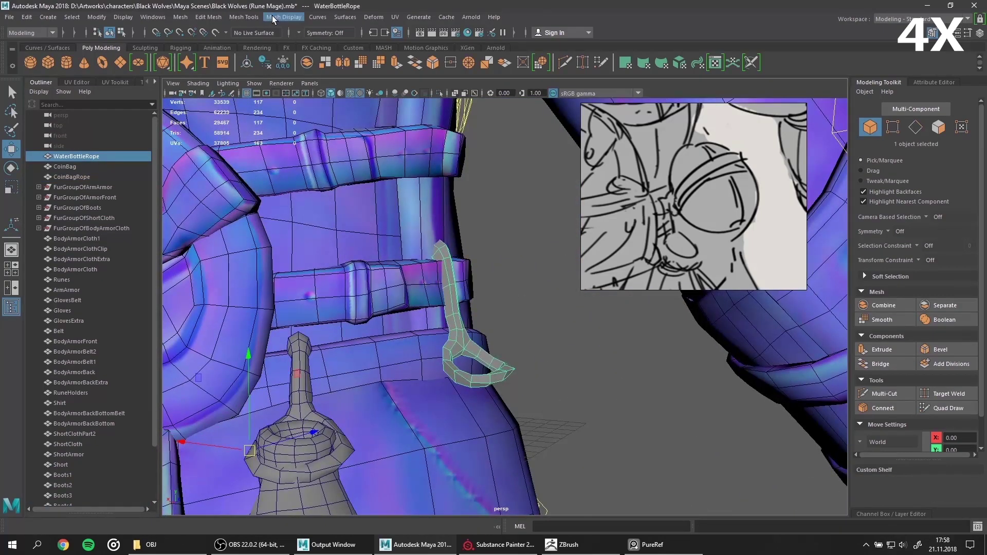
{"action": "left_click", "coordinate": [273, 17]}
{"action": "left_click", "coordinate": [308, 108]}
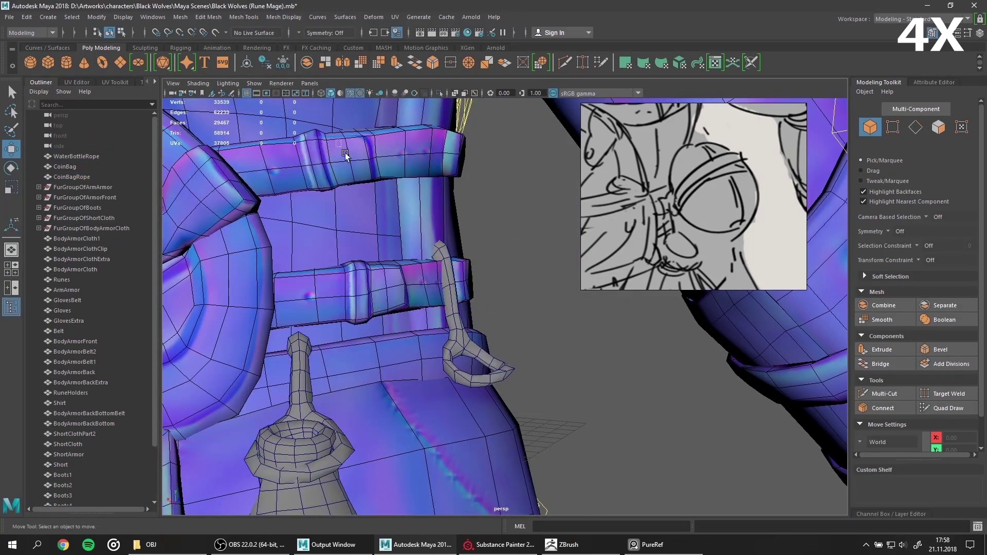
{"action": "mouse_move", "coordinate": [504, 257]}
{"action": "left_mouse_down", "text": "alt"}
{"action": "mouse_move", "coordinate": [347, 378]}
{"action": "mouse_move", "coordinate": [421, 216]}
{"action": "left_mouse_up", "text": "alt"}
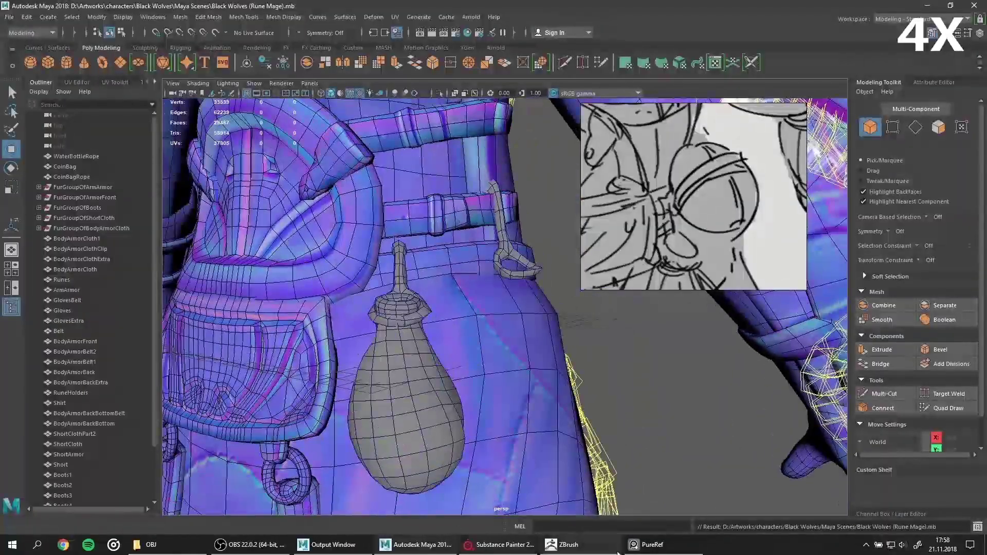
Step: Divide the WaterBottle subtool up to subdivision level 4 in Tool > Geometry
{"action": "left_click", "coordinate": [564, 545]}
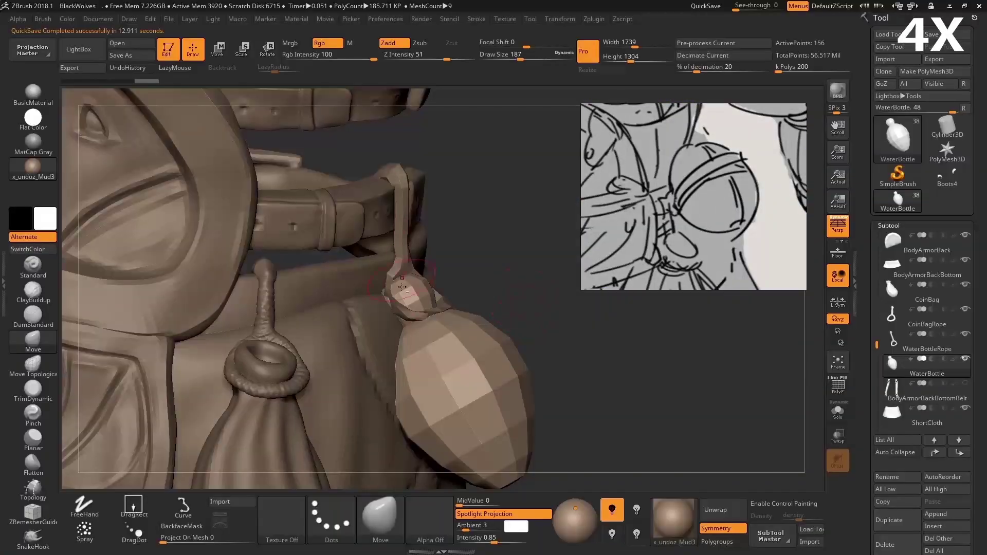
{"action": "key", "text": "b"}
{"action": "key", "text": "Escape"}
{"action": "left_click", "coordinate": [888, 225]}
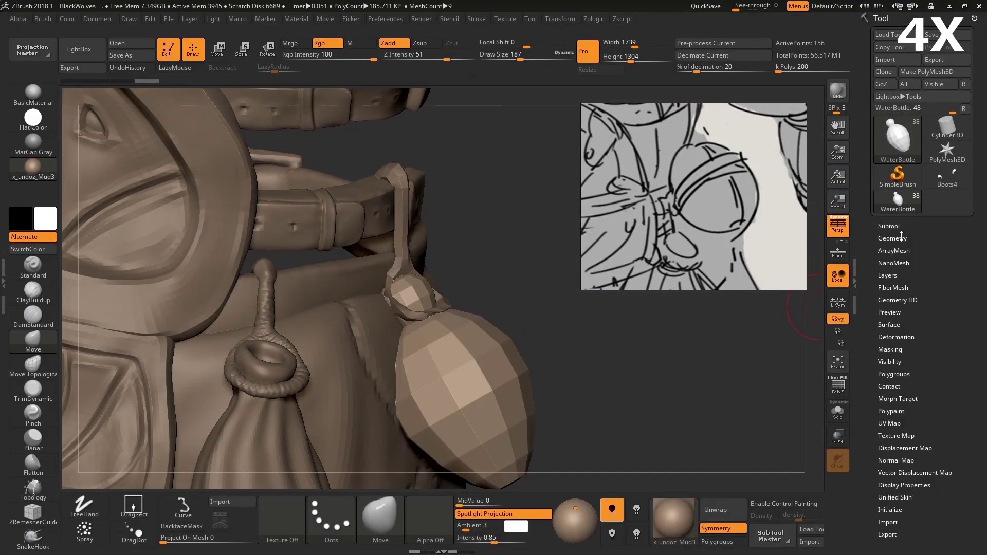
{"action": "key", "text": "s"}
{"action": "left_click_drag", "start_coordinate": [566, 363], "coordinate": [631, 378]}
{"action": "mouse_move", "coordinate": [427, 298]}
{"action": "right_mouse_down"}
{"action": "mouse_move", "coordinate": [435, 360]}
{"action": "mouse_move", "coordinate": [462, 361]}
{"action": "mouse_move", "coordinate": [501, 412]}
{"action": "mouse_move", "coordinate": [429, 333]}
{"action": "right_mouse_up"}
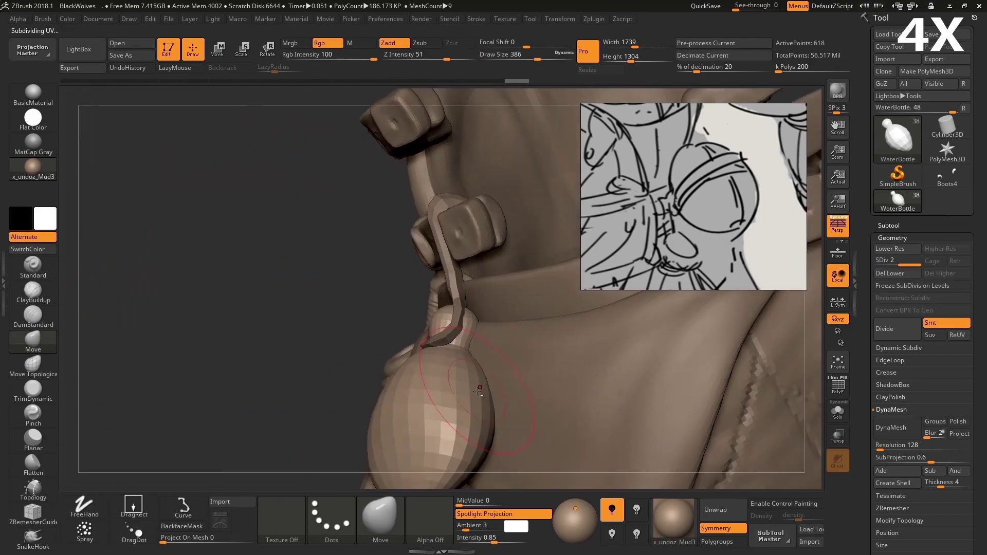
{"action": "mouse_move", "coordinate": [475, 286]}
{"action": "right_mouse_down"}
{"action": "mouse_move", "coordinate": [486, 305]}
{"action": "mouse_move", "coordinate": [463, 349]}
{"action": "mouse_move", "coordinate": [525, 380]}
{"action": "right_mouse_up"}
{"action": "key", "text": "d"}
{"action": "key", "text": "d"}
{"action": "key", "text": "b"}
{"action": "key", "text": "m"}
{"action": "key", "text": "v"}
{"action": "key", "text": "s"}
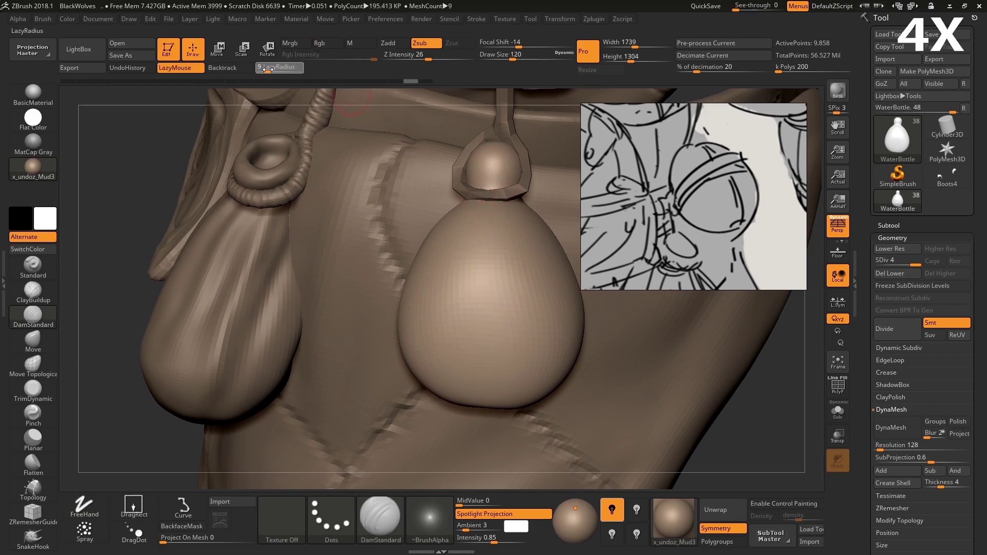
Step: Solo the water bottle and raise it to subdivision level 5
{"action": "key", "text": "ctrl+shift+s"}
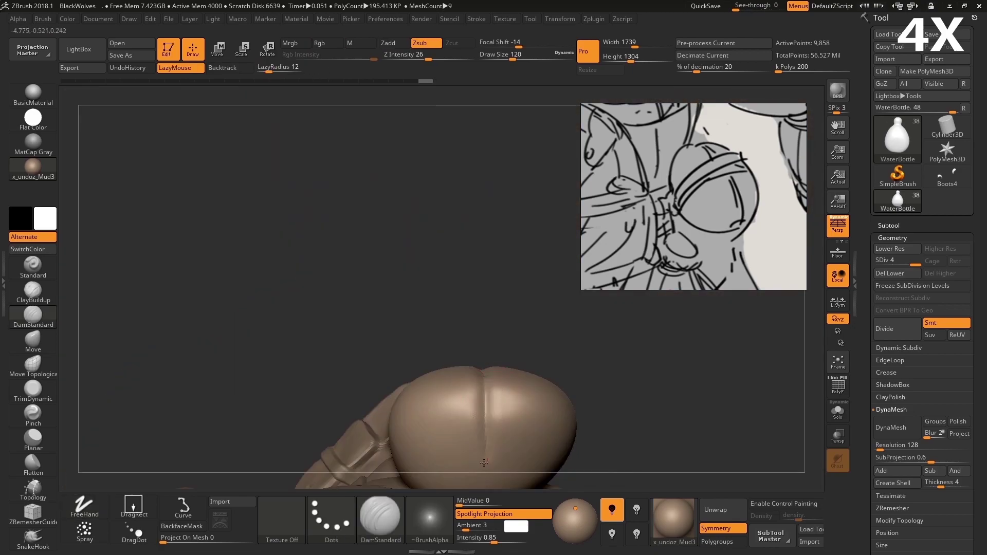
{"action": "mouse_move", "coordinate": [454, 171]}
{"action": "left_mouse_down"}
{"action": "mouse_move", "coordinate": [466, 271]}
{"action": "mouse_move", "coordinate": [403, 370]}
{"action": "mouse_move", "coordinate": [416, 301]}
{"action": "left_mouse_up"}
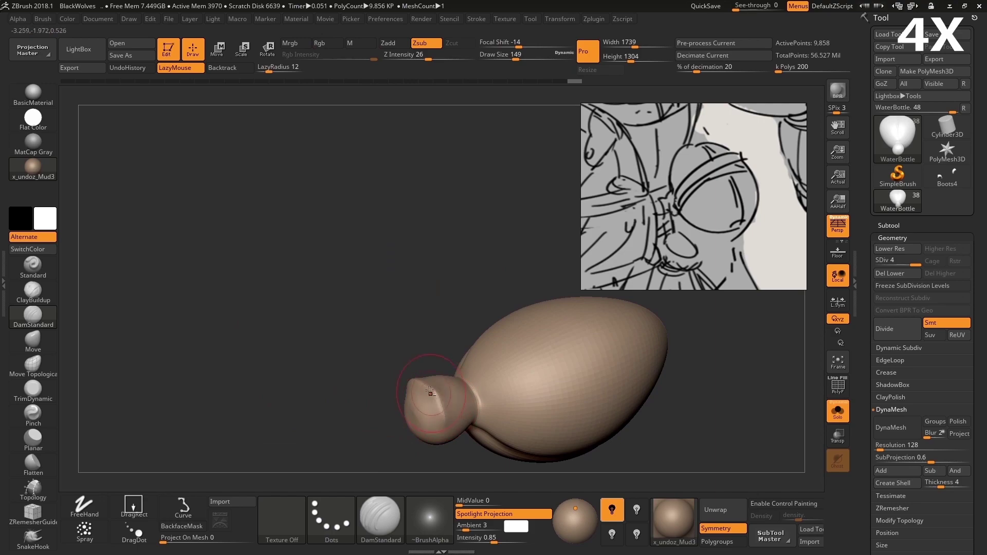
{"action": "mouse_move", "coordinate": [404, 382]}
{"action": "right_mouse_down"}
{"action": "mouse_move", "coordinate": [388, 381]}
{"action": "mouse_move", "coordinate": [472, 331]}
{"action": "right_mouse_up"}
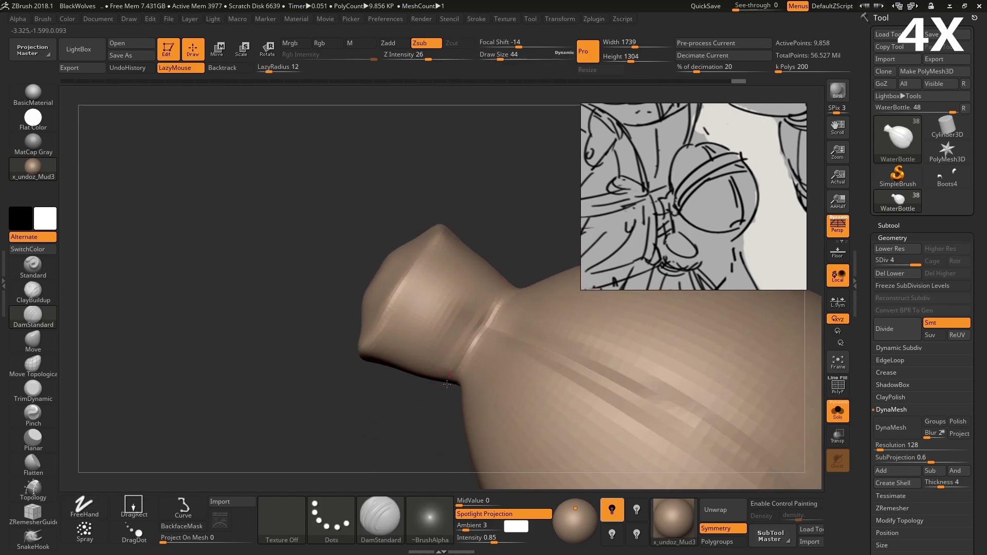
{"action": "right_click_drag", "start_coordinate": [447, 383], "coordinate": [477, 325]}
{"action": "mouse_move", "coordinate": [534, 236]}
{"action": "right_mouse_down"}
{"action": "mouse_move", "coordinate": [401, 230]}
{"action": "mouse_move", "coordinate": [437, 213]}
{"action": "mouse_move", "coordinate": [414, 209]}
{"action": "mouse_move", "coordinate": [383, 257]}
{"action": "right_mouse_up"}
{"action": "right_click_drag", "start_coordinate": [433, 204], "coordinate": [370, 223]}
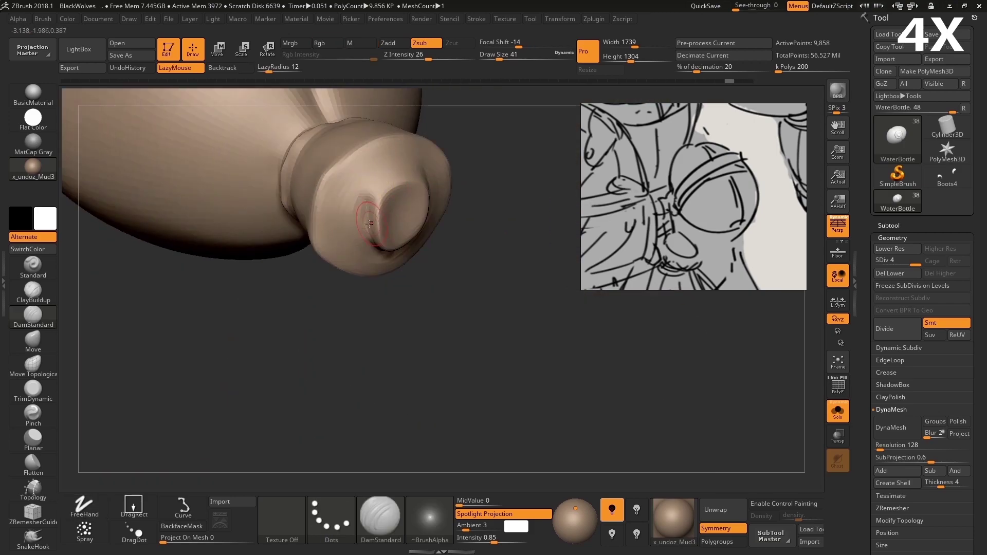
{"action": "mouse_move", "coordinate": [409, 191]}
{"action": "right_mouse_down"}
{"action": "mouse_move", "coordinate": [463, 218]}
{"action": "mouse_move", "coordinate": [446, 260]}
{"action": "right_mouse_up"}
{"action": "key", "text": "ctrl+d"}
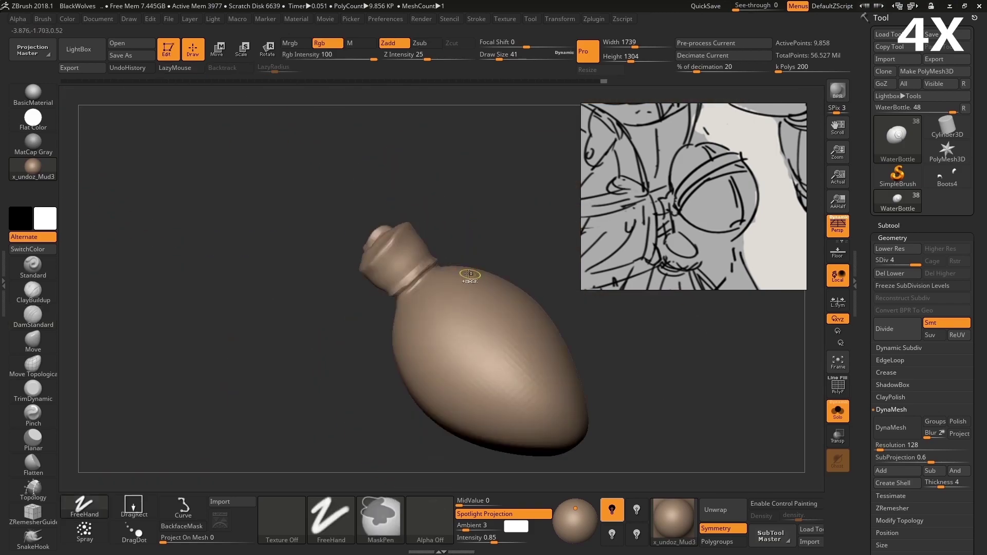
Step: Carve a deep vertical seam down the bottle front with the DamStandard brush
{"action": "left_click", "coordinate": [33, 315]}
{"action": "right_click_drag", "start_coordinate": [360, 308], "coordinate": [397, 413]}
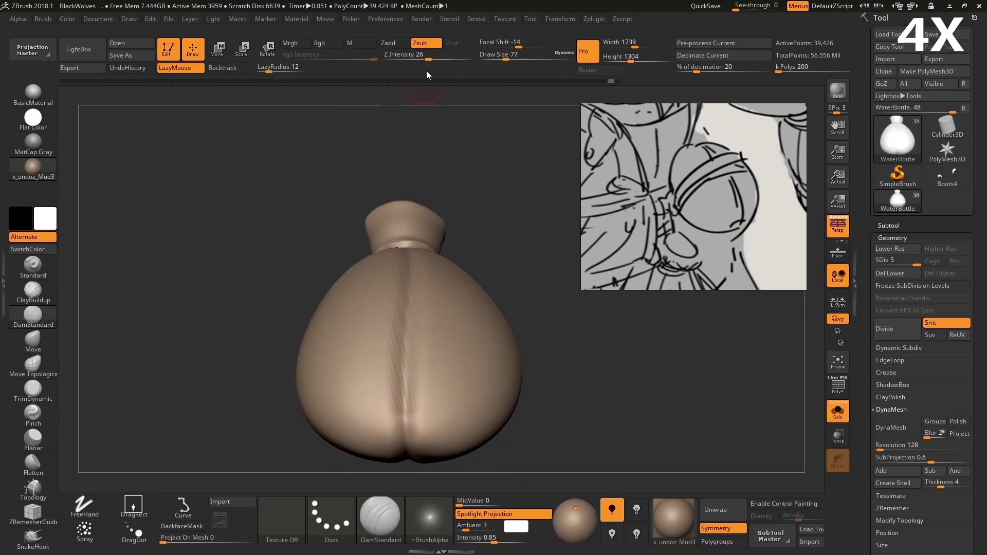
{"action": "right_click_drag", "start_coordinate": [399, 301], "coordinate": [388, 351]}
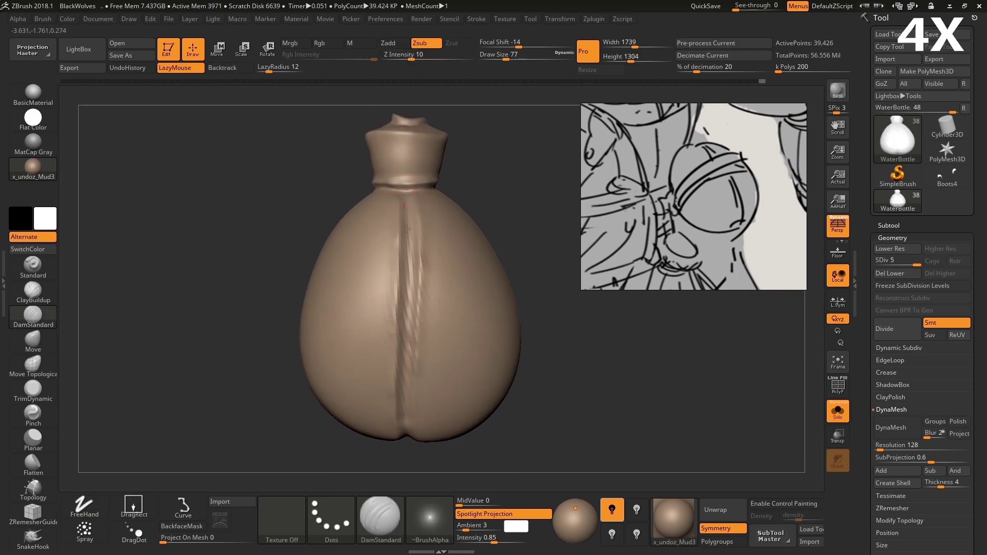
{"action": "right_click_drag", "start_coordinate": [406, 228], "coordinate": [365, 369]}
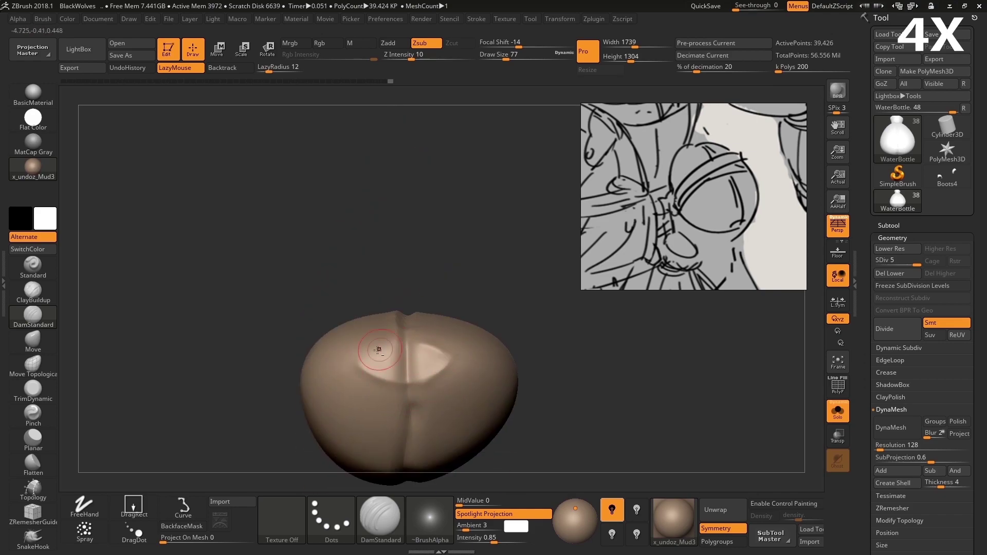
{"action": "right_click_drag", "start_coordinate": [409, 319], "coordinate": [408, 437]}
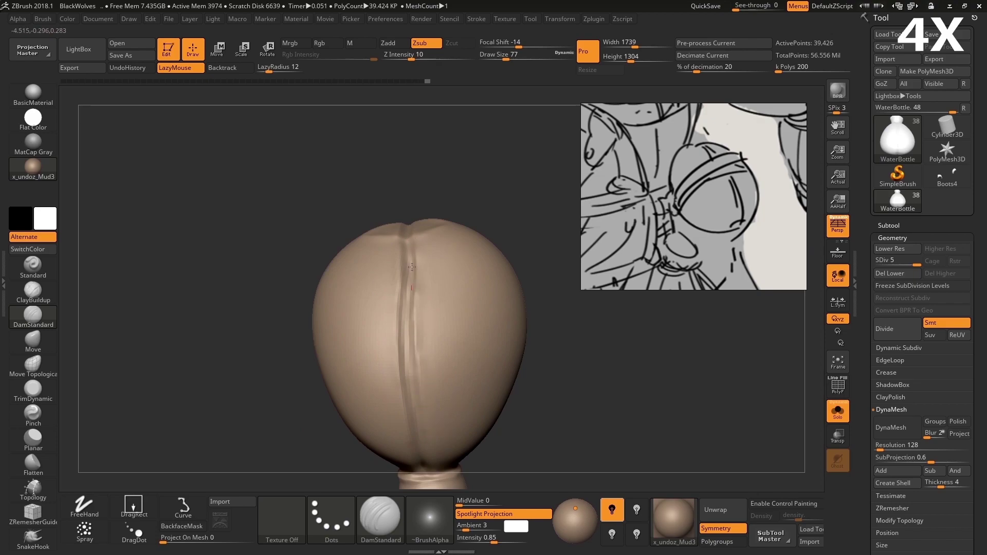
{"action": "right_click_drag", "start_coordinate": [411, 267], "coordinate": [403, 377]}
{"action": "mouse_move", "coordinate": [432, 428]}
{"action": "right_mouse_down"}
{"action": "mouse_move", "coordinate": [424, 277]}
{"action": "mouse_move", "coordinate": [470, 221]}
{"action": "mouse_move", "coordinate": [348, 339]}
{"action": "mouse_move", "coordinate": [341, 375]}
{"action": "mouse_move", "coordinate": [331, 253]}
{"action": "right_mouse_up"}
{"action": "key", "text": "b"}
{"action": "key", "text": "m"}
{"action": "key", "text": "v"}
{"action": "key", "text": "s"}
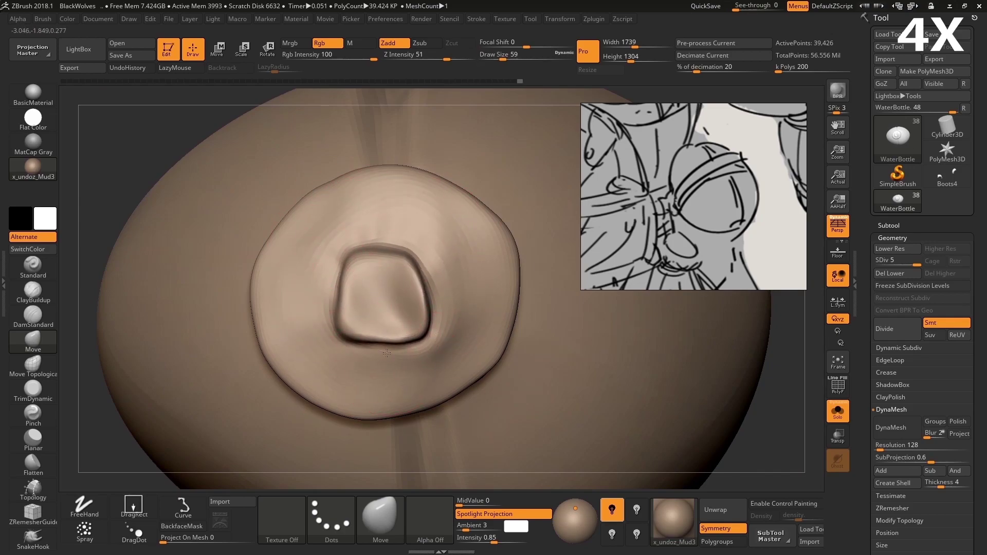
Step: Pull the square dent on the bottle top into a rounded oval cap at lower subdivision
{"action": "mouse_move", "coordinate": [386, 354]}
{"action": "right_mouse_down"}
{"action": "mouse_move", "coordinate": [360, 308]}
{"action": "mouse_move", "coordinate": [388, 293]}
{"action": "right_mouse_up"}
{"action": "left_click_drag", "start_coordinate": [388, 293], "coordinate": [400, 307]}
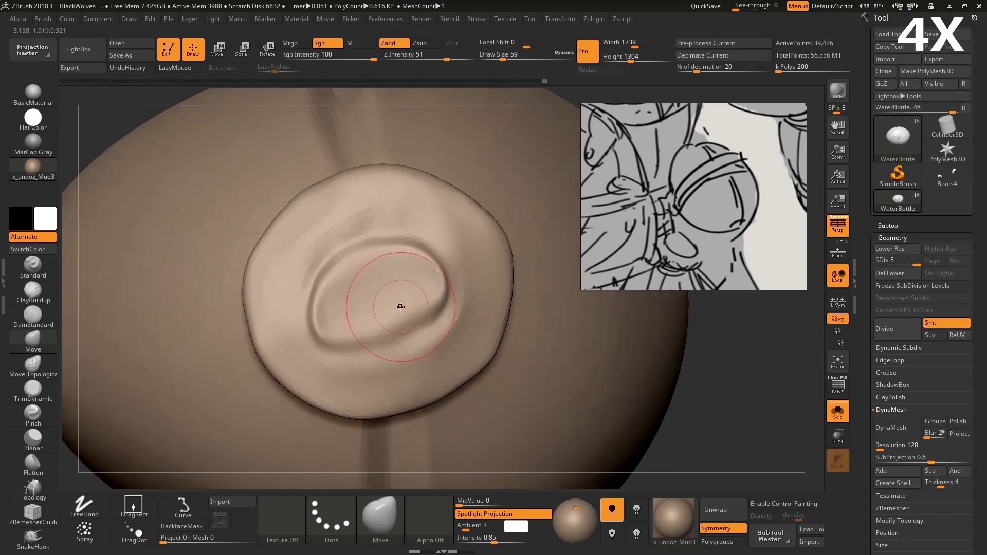
{"action": "key", "text": "shift+d"}
{"action": "key", "text": "shift+d"}
{"action": "key", "text": "d"}
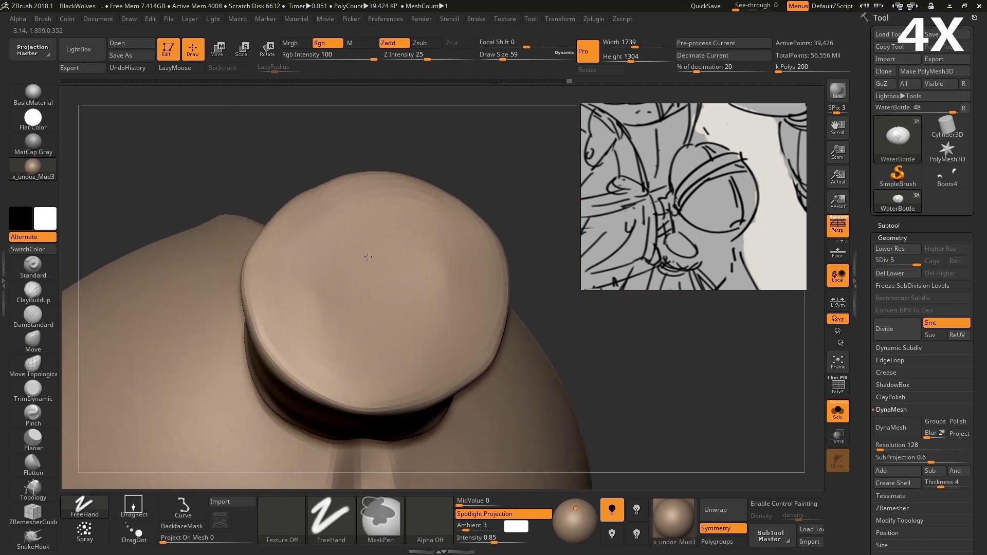
Step: Raise the bottle to its highest subdivision level and start a groove below the neck
{"action": "right_click_drag", "start_coordinate": [375, 334], "coordinate": [290, 306]}
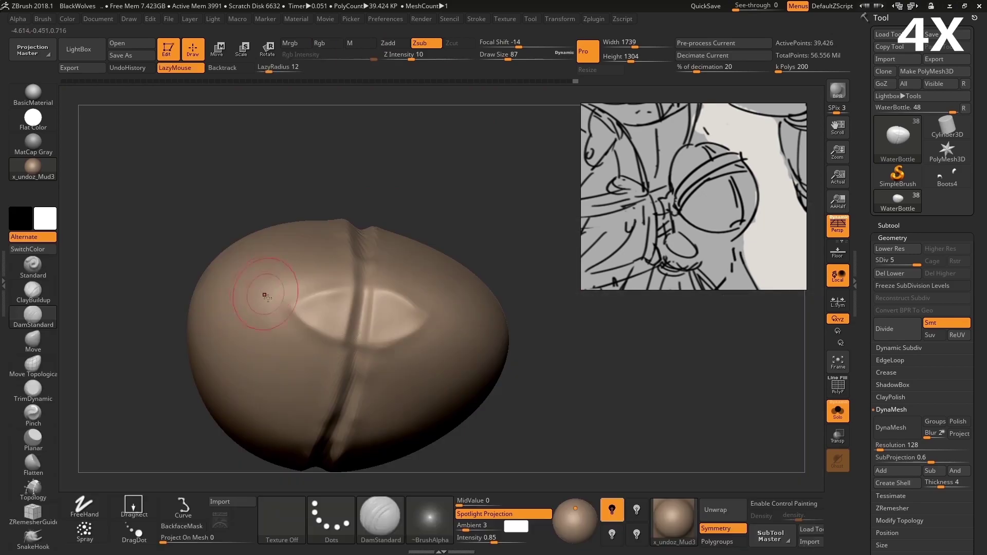
{"action": "mouse_move", "coordinate": [222, 301]}
{"action": "right_mouse_down"}
{"action": "mouse_move", "coordinate": [430, 315]}
{"action": "mouse_move", "coordinate": [408, 324]}
{"action": "mouse_move", "coordinate": [535, 378]}
{"action": "mouse_move", "coordinate": [308, 345]}
{"action": "mouse_move", "coordinate": [312, 320]}
{"action": "mouse_move", "coordinate": [567, 358]}
{"action": "mouse_move", "coordinate": [398, 390]}
{"action": "right_mouse_up"}
{"action": "key", "text": "d"}
{"action": "right_click_drag", "start_coordinate": [503, 262], "coordinate": [427, 405], "text": "alt"}
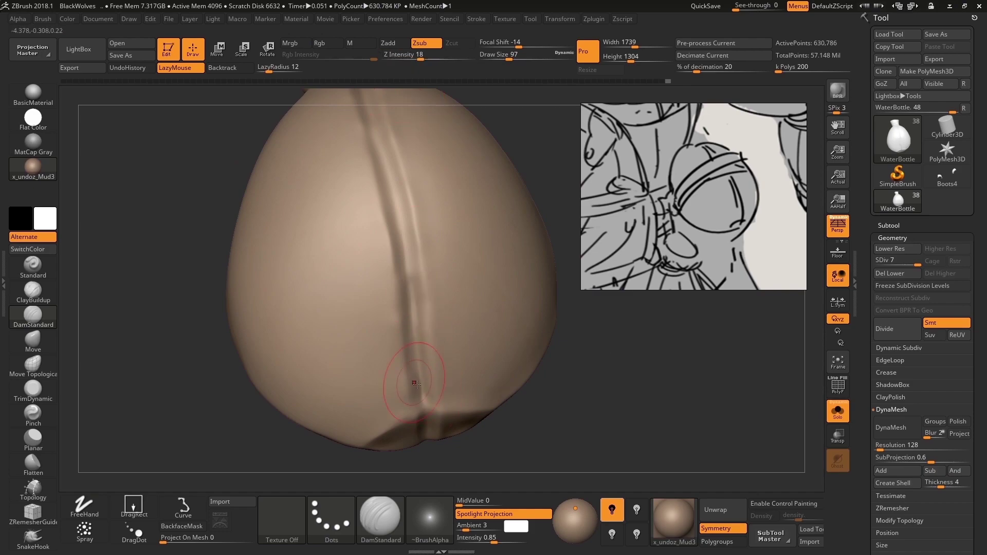
{"action": "right_click_drag", "start_coordinate": [401, 252], "coordinate": [378, 287]}
{"action": "left_click_drag", "start_coordinate": [377, 288], "coordinate": [388, 343]}
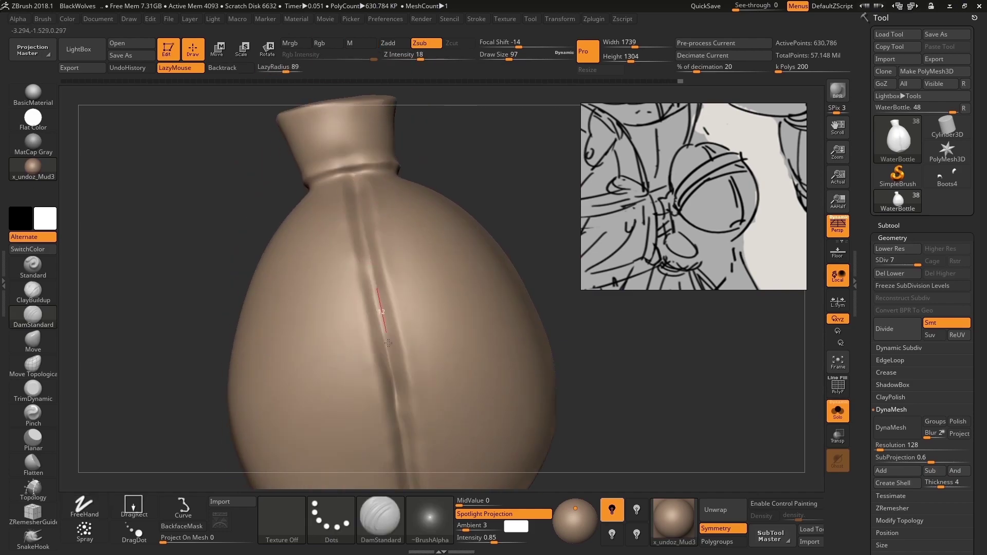
{"action": "right_click_drag", "start_coordinate": [412, 400], "coordinate": [381, 270]}
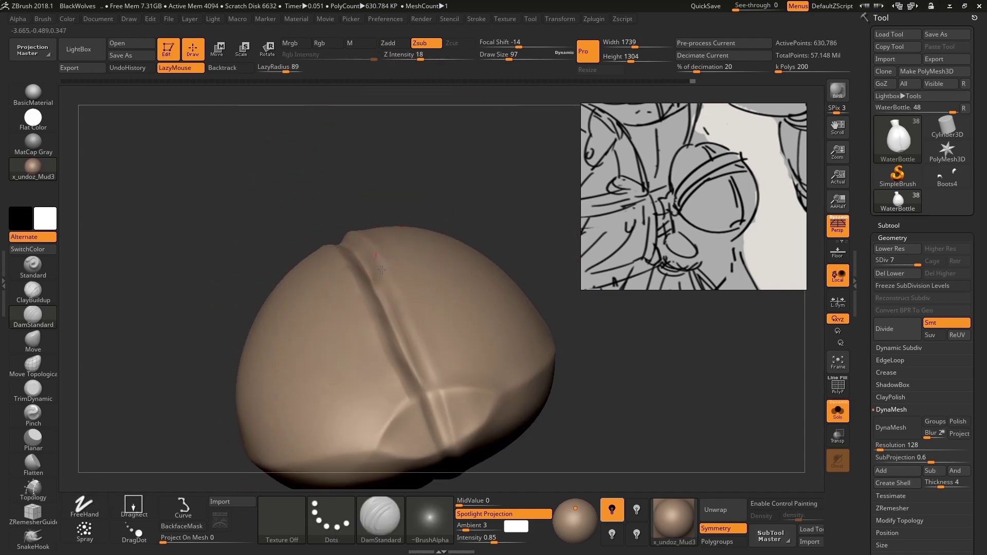
Step: Carve DamStandard grooves across the top of the bulb and down toward the neck
{"action": "right_click_drag", "start_coordinate": [423, 382], "coordinate": [399, 319]}
{"action": "left_click_drag", "start_coordinate": [399, 318], "coordinate": [418, 368]}
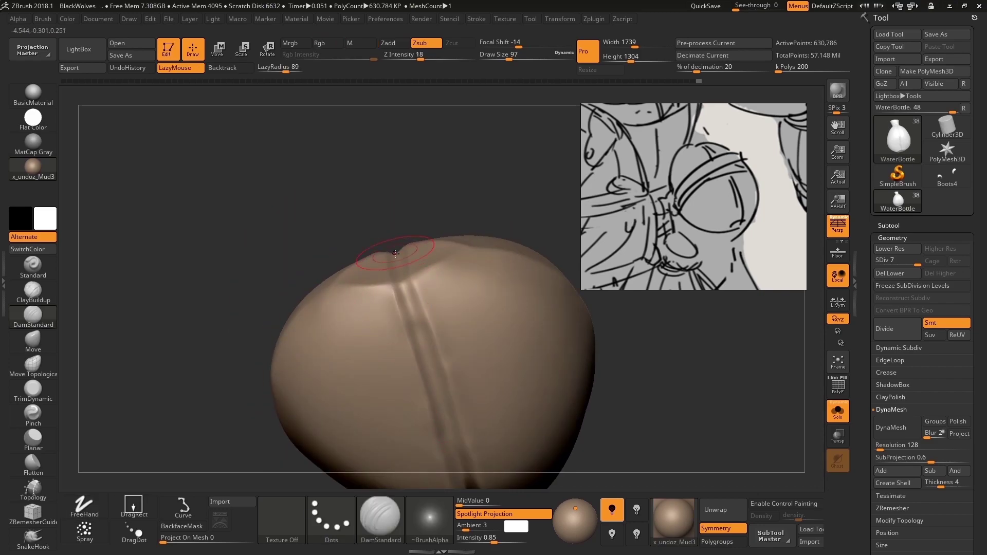
{"action": "mouse_move", "coordinate": [395, 253]}
{"action": "right_mouse_down"}
{"action": "mouse_move", "coordinate": [418, 287]}
{"action": "mouse_move", "coordinate": [478, 309]}
{"action": "right_mouse_up"}
{"action": "left_click_drag", "start_coordinate": [478, 309], "coordinate": [501, 352]}
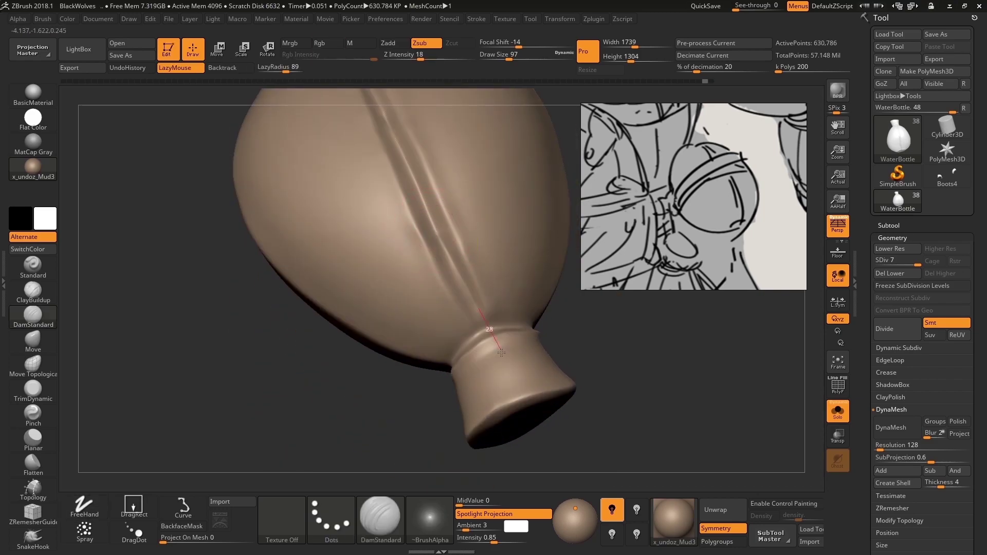
{"action": "left_click_drag", "start_coordinate": [440, 236], "coordinate": [427, 215]}
{"action": "mouse_move", "coordinate": [426, 216]}
{"action": "right_mouse_down"}
{"action": "mouse_move", "coordinate": [399, 220]}
{"action": "mouse_move", "coordinate": [480, 309]}
{"action": "mouse_move", "coordinate": [461, 271]}
{"action": "mouse_move", "coordinate": [532, 337]}
{"action": "mouse_move", "coordinate": [472, 273]}
{"action": "mouse_move", "coordinate": [374, 390]}
{"action": "mouse_move", "coordinate": [485, 352]}
{"action": "mouse_move", "coordinate": [551, 349]}
{"action": "mouse_move", "coordinate": [441, 361]}
{"action": "right_mouse_up"}
Step: Frame the bottle upright and raise its subdivision level to smooth the mesh
{"action": "mouse_move", "coordinate": [578, 355]}
{"action": "right_mouse_down"}
{"action": "mouse_move", "coordinate": [590, 352]}
{"action": "mouse_move", "coordinate": [516, 383]}
{"action": "right_mouse_up"}
{"action": "mouse_move", "coordinate": [492, 420]}
{"action": "right_mouse_down"}
{"action": "mouse_move", "coordinate": [514, 379]}
{"action": "mouse_move", "coordinate": [566, 355]}
{"action": "right_mouse_up"}
{"action": "mouse_move", "coordinate": [480, 298]}
{"action": "right_mouse_down", "text": "ctrl"}
{"action": "mouse_move", "coordinate": [296, 326]}
{"action": "mouse_move", "coordinate": [216, 371]}
{"action": "mouse_move", "coordinate": [341, 331]}
{"action": "mouse_move", "coordinate": [149, 329]}
{"action": "mouse_move", "coordinate": [396, 356]}
{"action": "mouse_move", "coordinate": [209, 337]}
{"action": "right_mouse_up", "text": "ctrl"}
{"action": "key", "text": "d"}
{"action": "key", "text": "d"}
{"action": "key", "text": "d"}
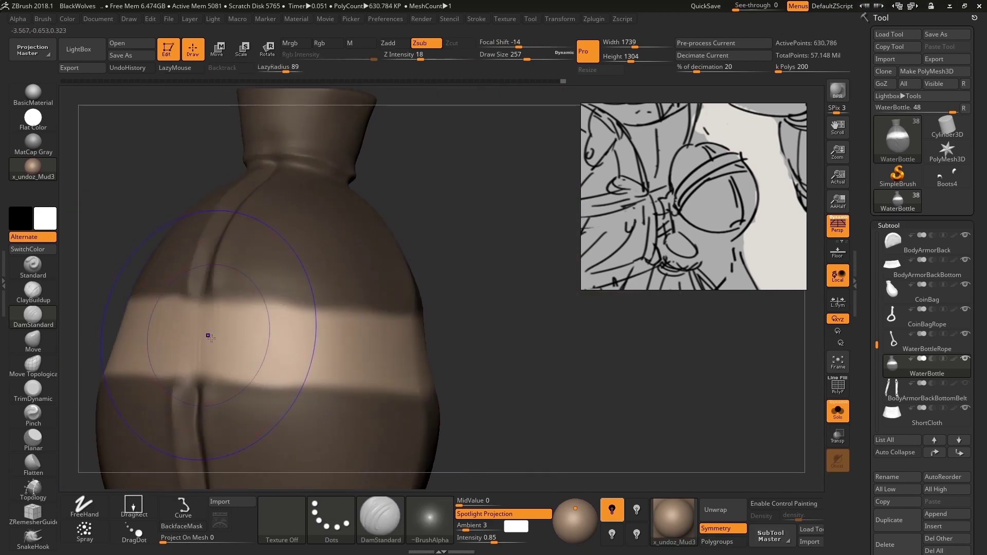
Step: Shrink the brush and drop the bottle's banded middle to a lower subdivision level
{"action": "right_click_drag", "start_coordinate": [231, 392], "coordinate": [309, 342]}
{"action": "key", "text": "s"}
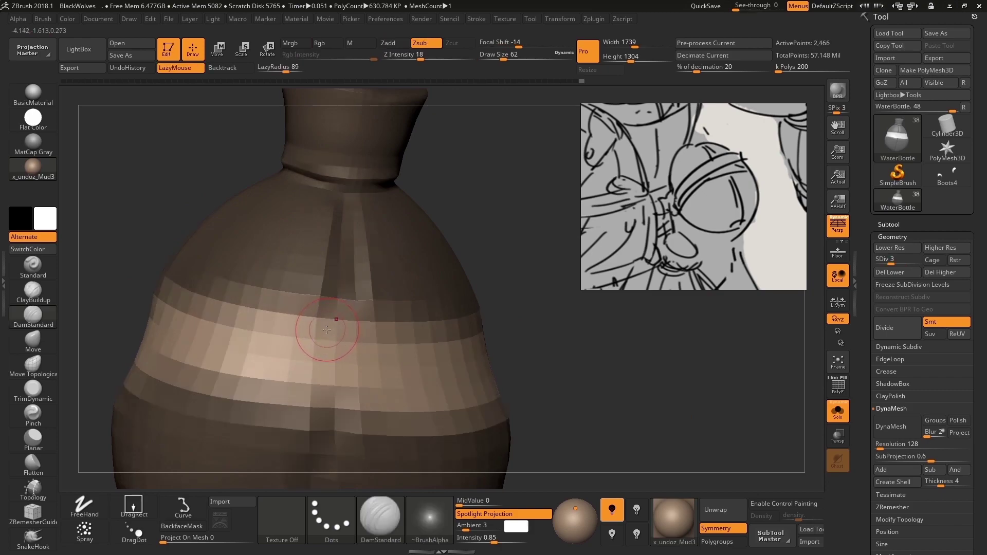
{"action": "key", "text": "shift+d"}
{"action": "key", "text": "shift+d"}
{"action": "mouse_move", "coordinate": [210, 350]}
{"action": "right_mouse_down"}
{"action": "mouse_move", "coordinate": [212, 324]}
{"action": "mouse_move", "coordinate": [363, 358]}
{"action": "mouse_move", "coordinate": [243, 371]}
{"action": "right_mouse_up"}
Step: Select the DamStandard brush (B, D, S) and review the strap around the bottle
{"action": "key", "text": "b"}
{"action": "key", "text": "d"}
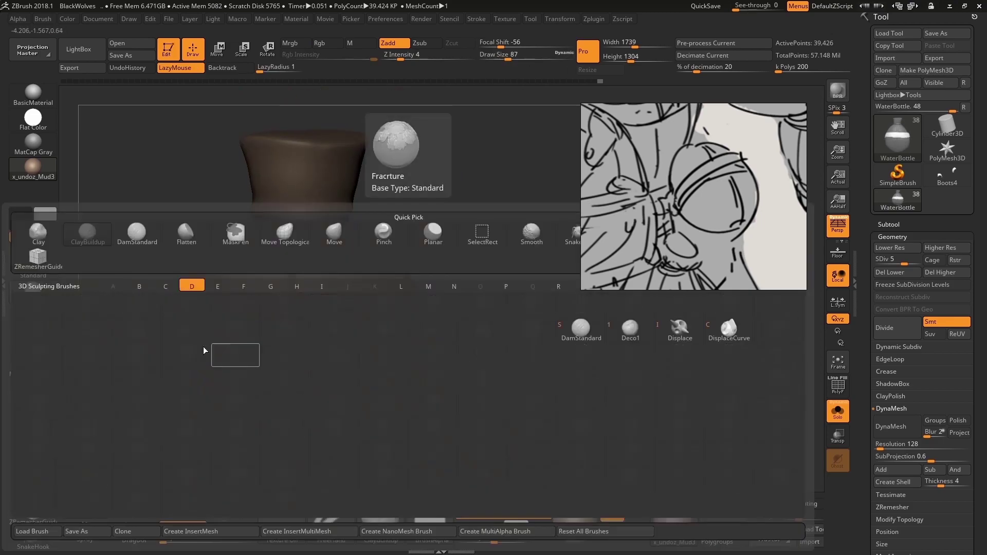
{"action": "key", "text": "s"}
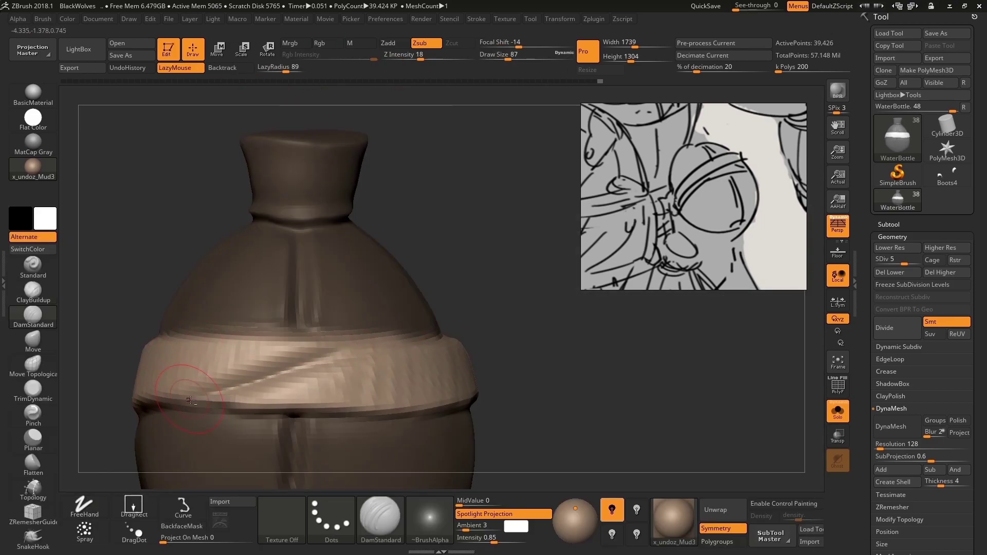
{"action": "right_click_drag", "start_coordinate": [276, 376], "coordinate": [145, 385]}
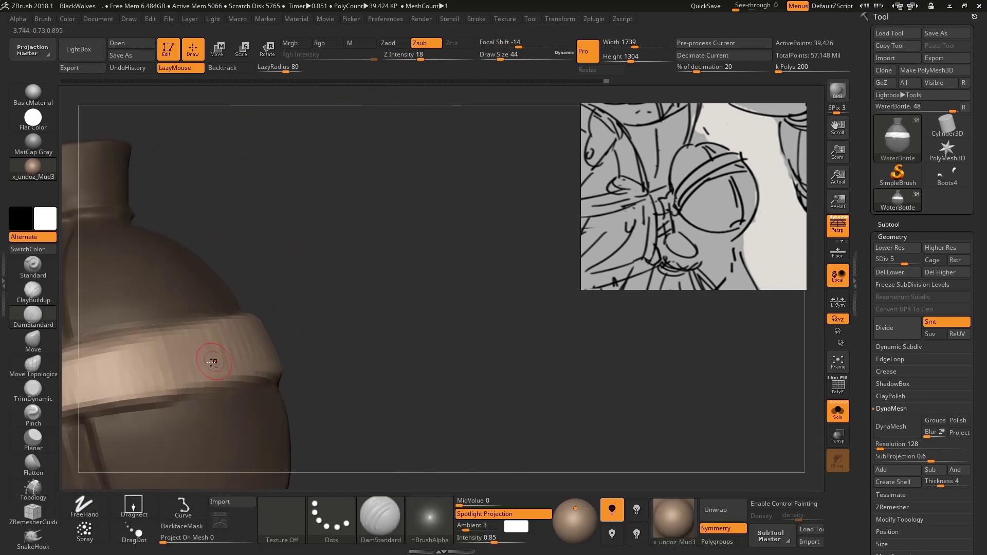
{"action": "right_click_drag", "start_coordinate": [209, 406], "coordinate": [240, 378]}
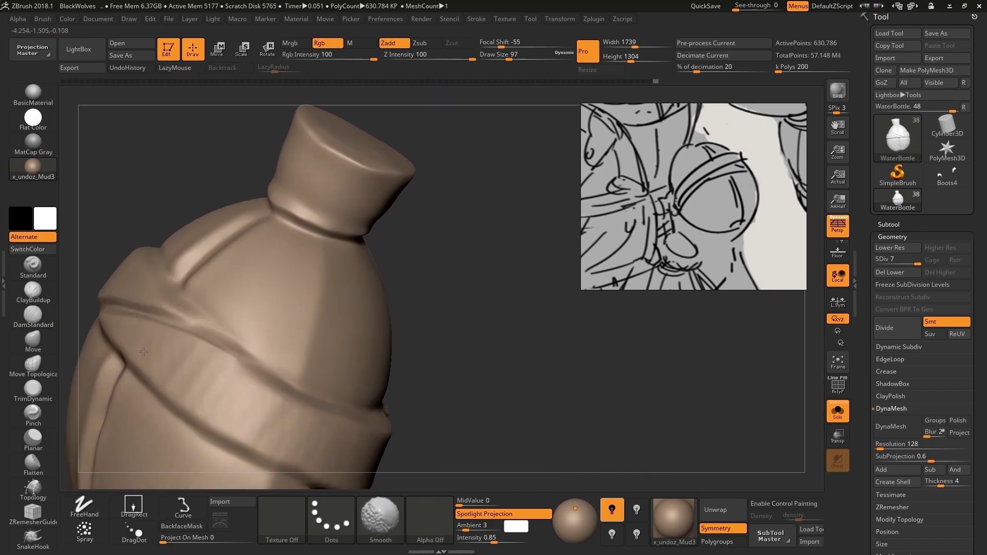
Step: Carve crisp DamStandard seams along the strap's upper and lower edges
{"action": "left_click_drag", "start_coordinate": [253, 371], "coordinate": [293, 402]}
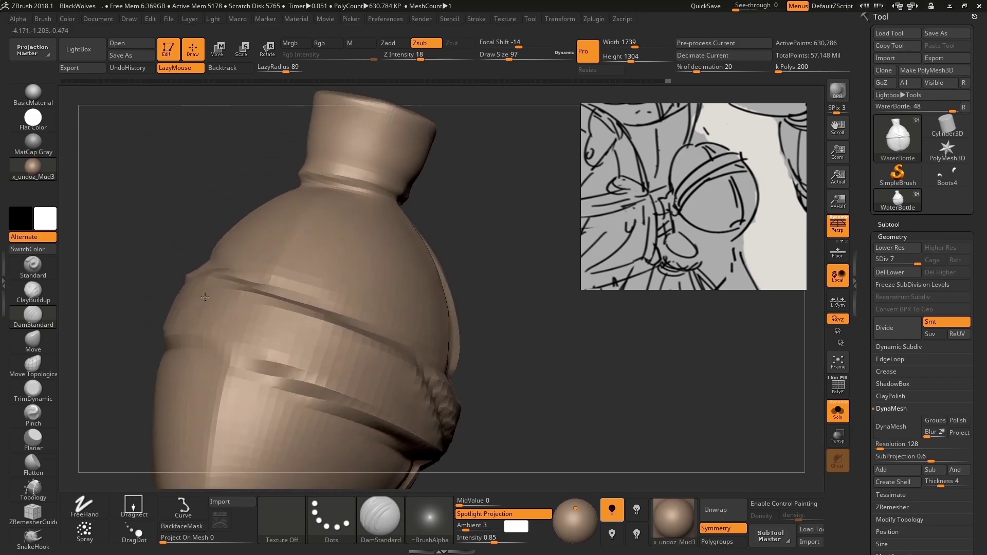
{"action": "left_click_drag", "start_coordinate": [115, 335], "coordinate": [169, 341]}
{"action": "left_click_drag", "start_coordinate": [274, 333], "coordinate": [311, 353]}
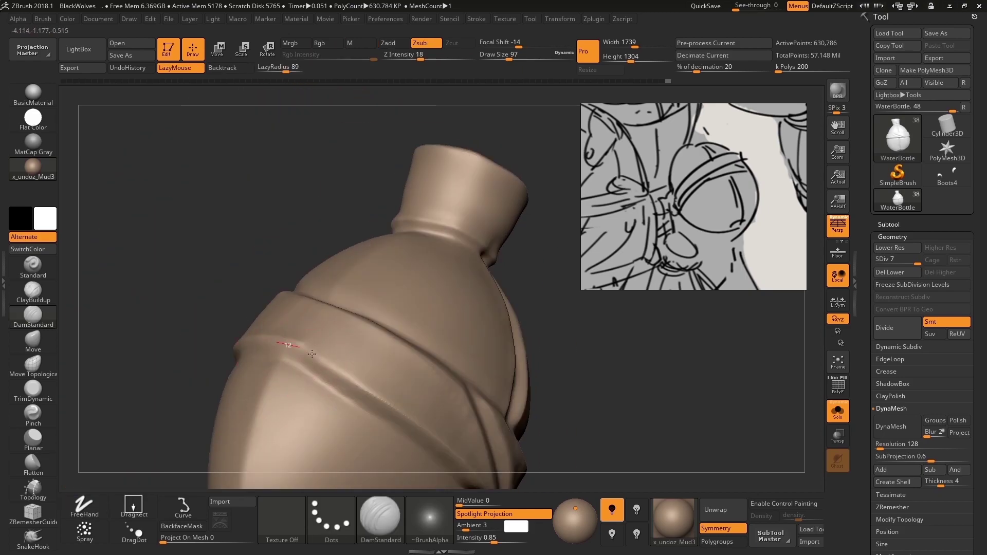
{"action": "left_click_drag", "start_coordinate": [371, 408], "coordinate": [228, 300]}
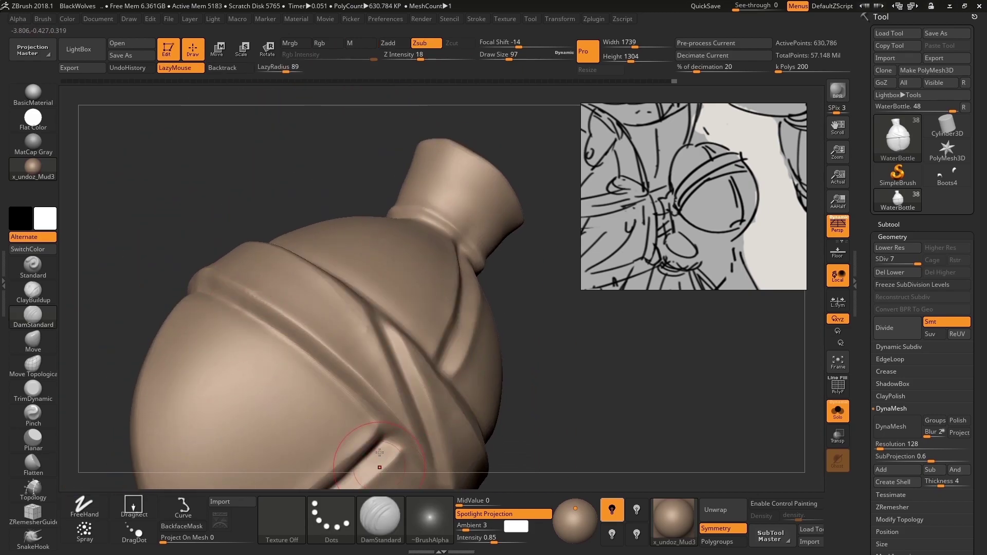
{"action": "mouse_move", "coordinate": [379, 452]}
{"action": "right_mouse_down"}
{"action": "mouse_move", "coordinate": [313, 344]}
{"action": "mouse_move", "coordinate": [279, 340]}
{"action": "right_mouse_up"}
{"action": "left_click_drag", "start_coordinate": [279, 340], "coordinate": [311, 384]}
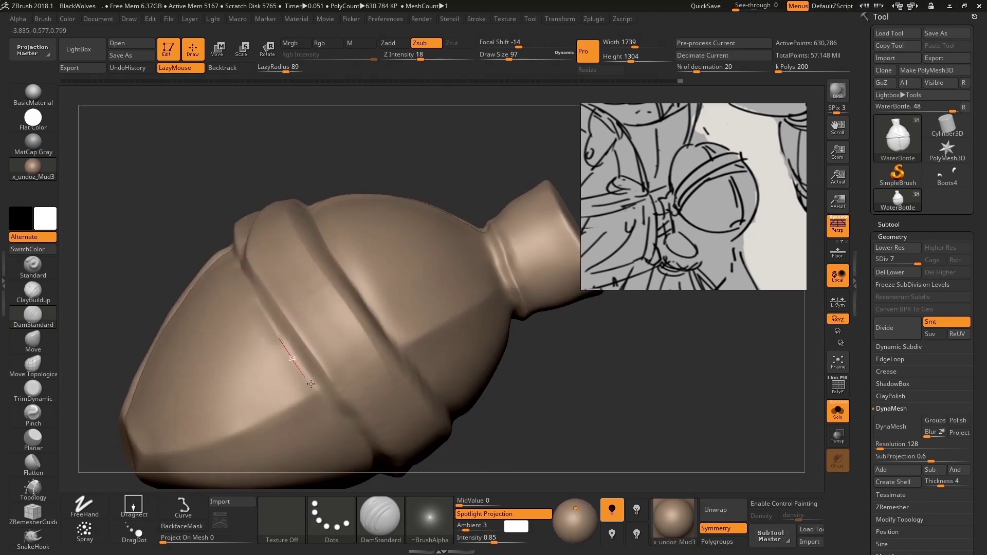
Step: Carve the seam on the front strap and reframe the bottle hanging from the belt
{"action": "mouse_move", "coordinate": [356, 432]}
{"action": "right_mouse_down"}
{"action": "mouse_move", "coordinate": [335, 249]}
{"action": "mouse_move", "coordinate": [243, 372]}
{"action": "right_mouse_up"}
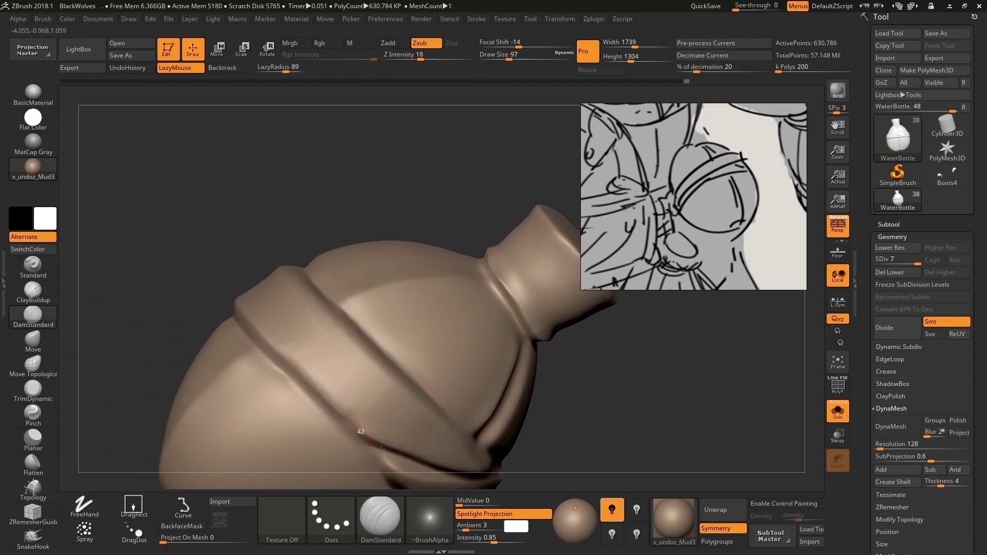
{"action": "mouse_move", "coordinate": [391, 360]}
{"action": "right_mouse_down"}
{"action": "mouse_move", "coordinate": [297, 290]}
{"action": "mouse_move", "coordinate": [424, 322]}
{"action": "right_mouse_up"}
{"action": "left_click_drag", "start_coordinate": [424, 322], "coordinate": [485, 329]}
{"action": "mouse_move", "coordinate": [421, 361]}
{"action": "right_mouse_down"}
{"action": "mouse_move", "coordinate": [378, 378]}
{"action": "mouse_move", "coordinate": [509, 304]}
{"action": "mouse_move", "coordinate": [414, 310]}
{"action": "right_mouse_up"}
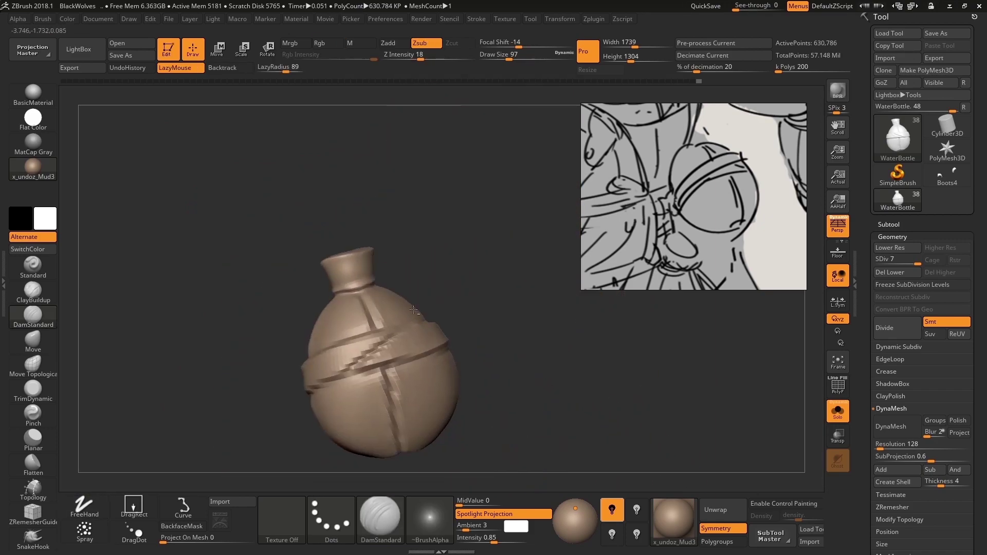
{"action": "left_click", "coordinate": [837, 411]}
{"action": "mouse_move", "coordinate": [463, 329]}
{"action": "right_mouse_down", "text": "ctrl"}
{"action": "mouse_move", "coordinate": [398, 327]}
{"action": "mouse_move", "coordinate": [468, 303]}
{"action": "mouse_move", "coordinate": [442, 319]}
{"action": "mouse_move", "coordinate": [454, 328]}
{"action": "mouse_move", "coordinate": [391, 273]}
{"action": "right_mouse_up", "text": "ctrl"}
Step: Drop the bottle to its lowest subdivision level and view it at the belt with wireframe
{"action": "key", "text": "e"}
{"action": "key", "text": "e"}
{"action": "mouse_move", "coordinate": [429, 326]}
{"action": "right_mouse_down", "text": "ctrl"}
{"action": "mouse_move", "coordinate": [427, 298]}
{"action": "mouse_move", "coordinate": [360, 309]}
{"action": "right_mouse_up", "text": "ctrl"}
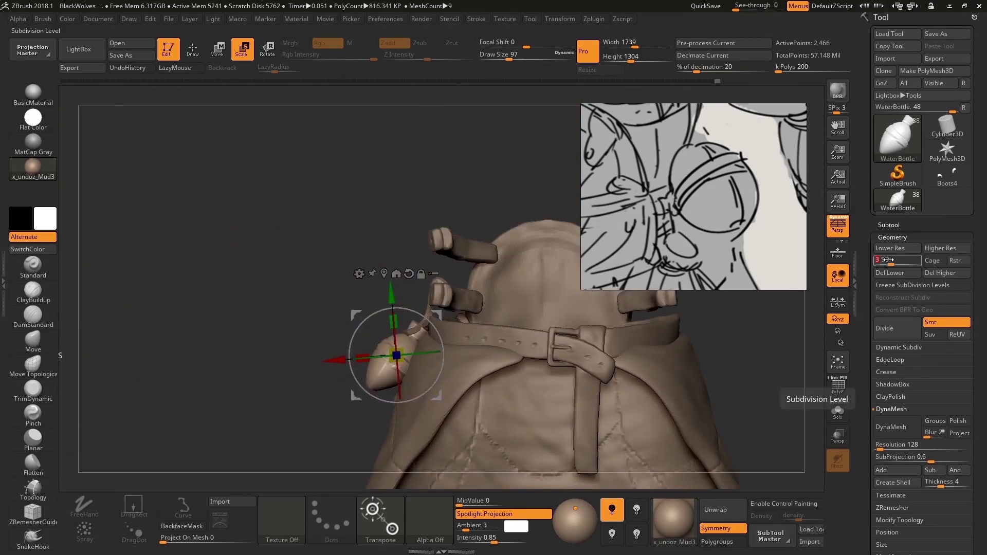
{"action": "key", "text": "shift+d"}
{"action": "key", "text": "shift+d"}
{"action": "key", "text": "shift+d"}
{"action": "right_click_drag", "start_coordinate": [745, 396], "coordinate": [505, 327]}
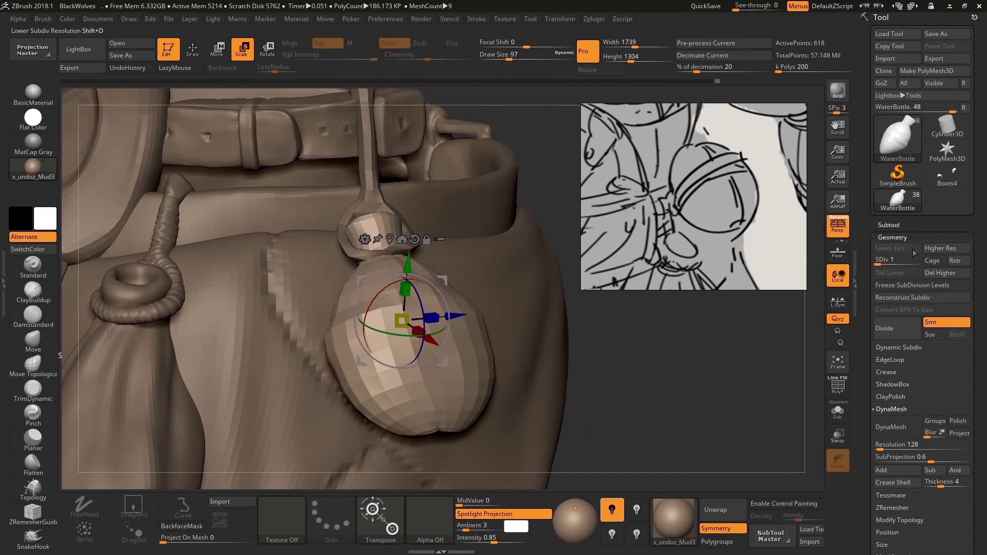
{"action": "right_click_drag", "start_coordinate": [571, 344], "coordinate": [580, 257]}
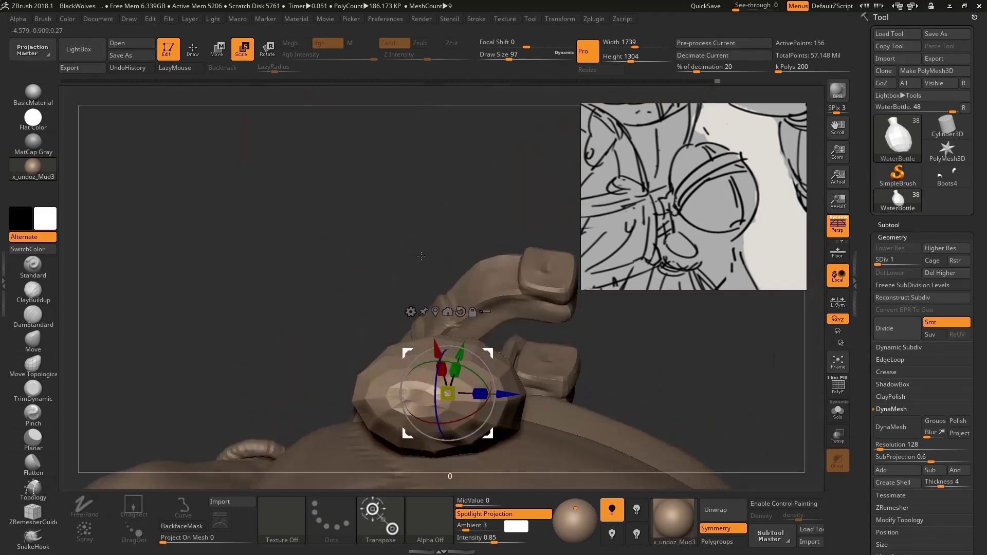
{"action": "left_click", "coordinate": [837, 386]}
{"action": "right_click_drag", "start_coordinate": [668, 411], "coordinate": [566, 360]}
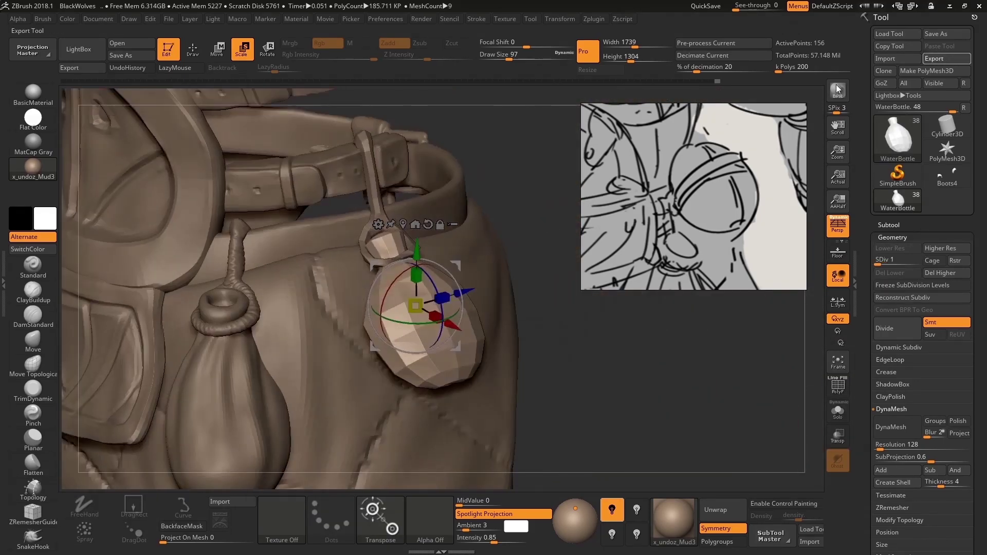
Step: Export the low-res bottle mesh, restore the highest subdivision level and save the project
{"action": "left_click", "coordinate": [945, 58]}
{"action": "key", "text": "Return"}
{"action": "key", "text": "d"}
{"action": "key", "text": "d"}
{"action": "key", "text": "d"}
{"action": "key", "text": "ctrl+s"}
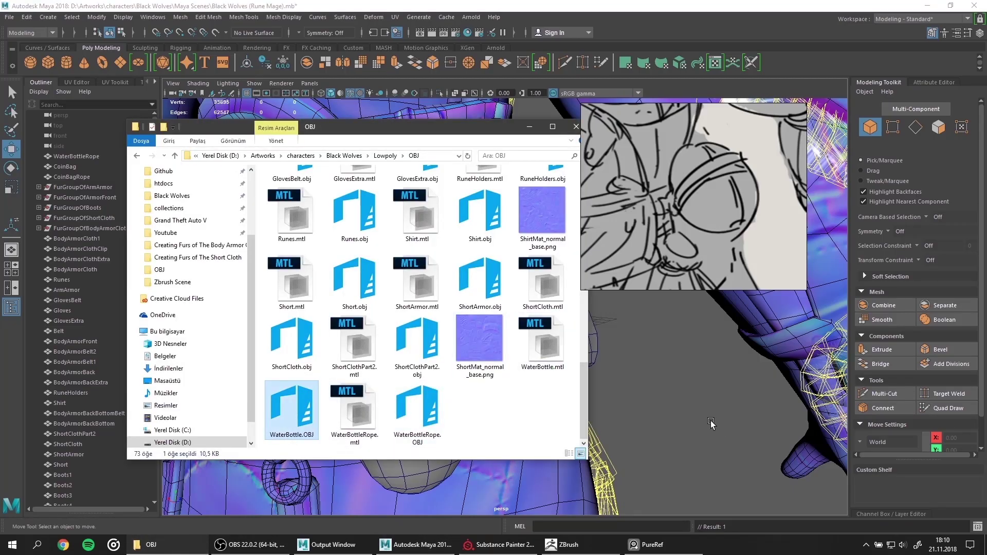
{"action": "mouse_move", "coordinate": [711, 422]}
{"action": "left_mouse_down", "text": "alt"}
{"action": "mouse_move", "coordinate": [667, 306]}
{"action": "mouse_move", "coordinate": [484, 383]}
{"action": "mouse_move", "coordinate": [461, 375]}
{"action": "mouse_move", "coordinate": [503, 411]}
{"action": "left_mouse_up", "text": "alt"}
Step: Back in ZBrush, select the WaterBottleRope subtool with DamStandard and frame the rope at the neck
{"action": "scroll", "coordinate": [461, 374], "scroll_direction": "up", "scroll_amount": 3}
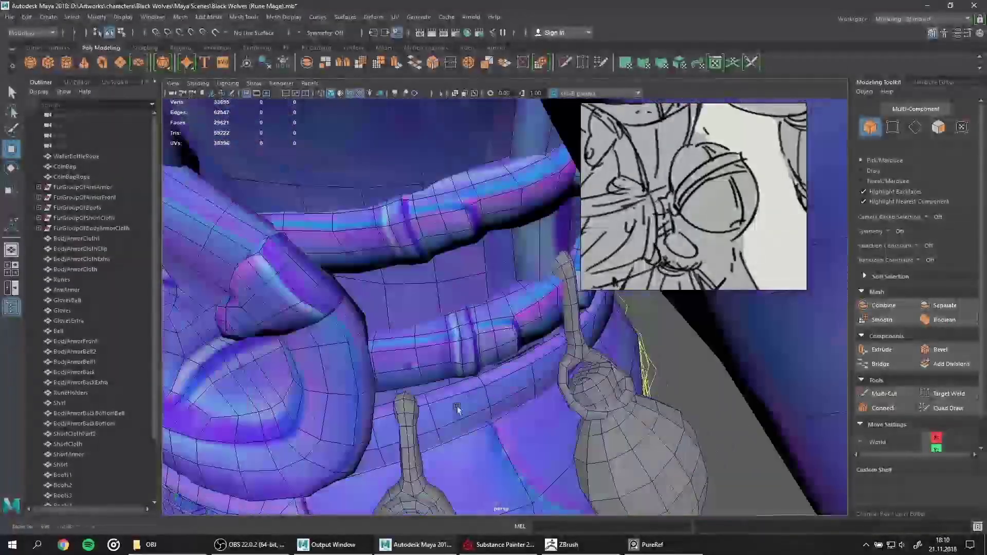
{"action": "left_click", "coordinate": [564, 544]}
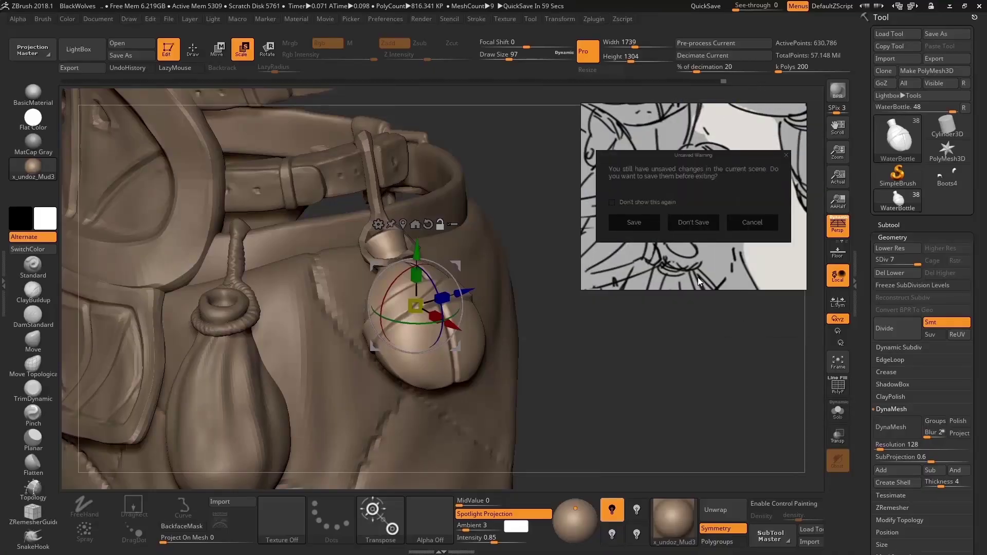
{"action": "left_click", "coordinate": [694, 220]}
{"action": "left_click", "coordinate": [374, 165], "text": "alt"}
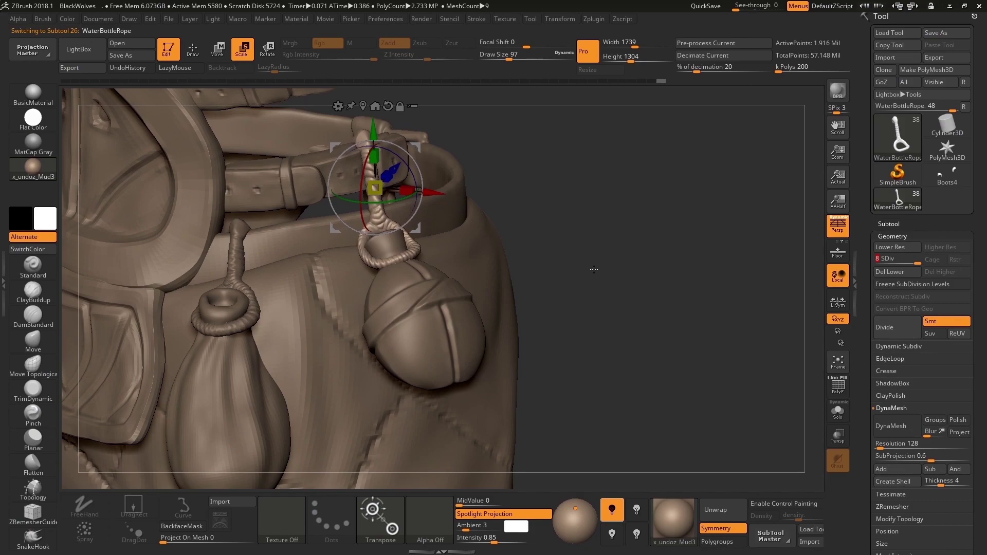
{"action": "key", "text": "b"}
{"action": "key", "text": "d"}
{"action": "key", "text": "s"}
{"action": "right_click_drag", "start_coordinate": [503, 324], "coordinate": [301, 168]}
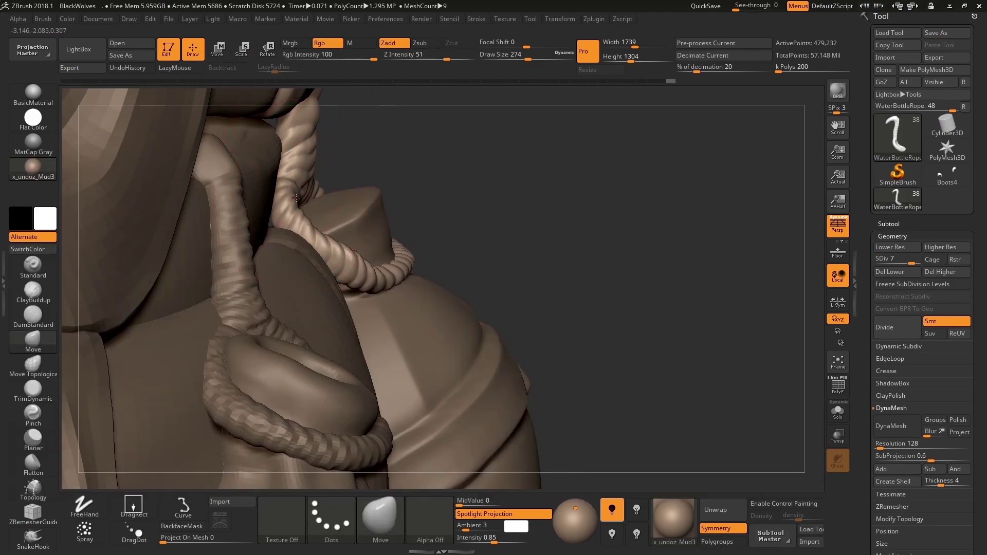
{"action": "right_click_drag", "start_coordinate": [329, 300], "coordinate": [463, 269]}
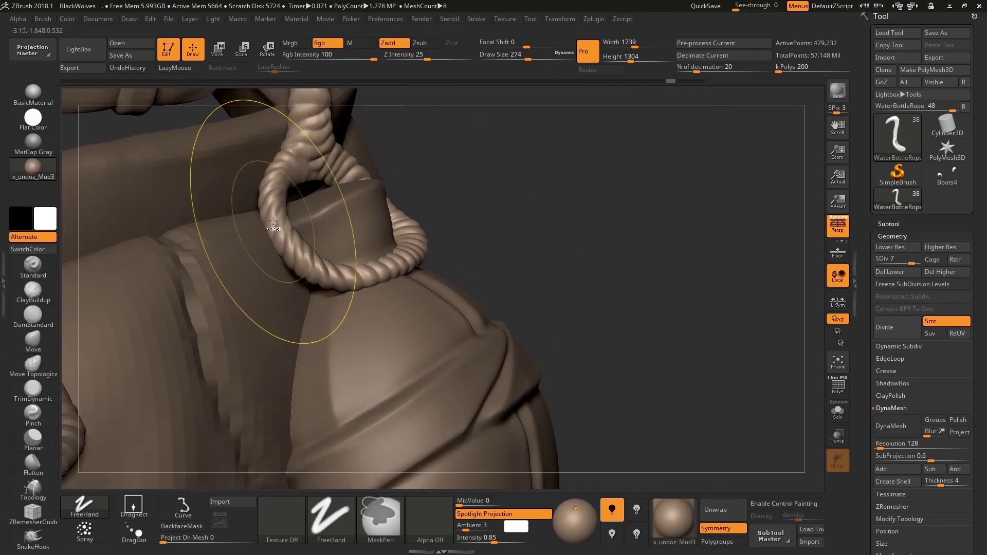
{"action": "right_click_drag", "start_coordinate": [296, 203], "coordinate": [369, 199]}
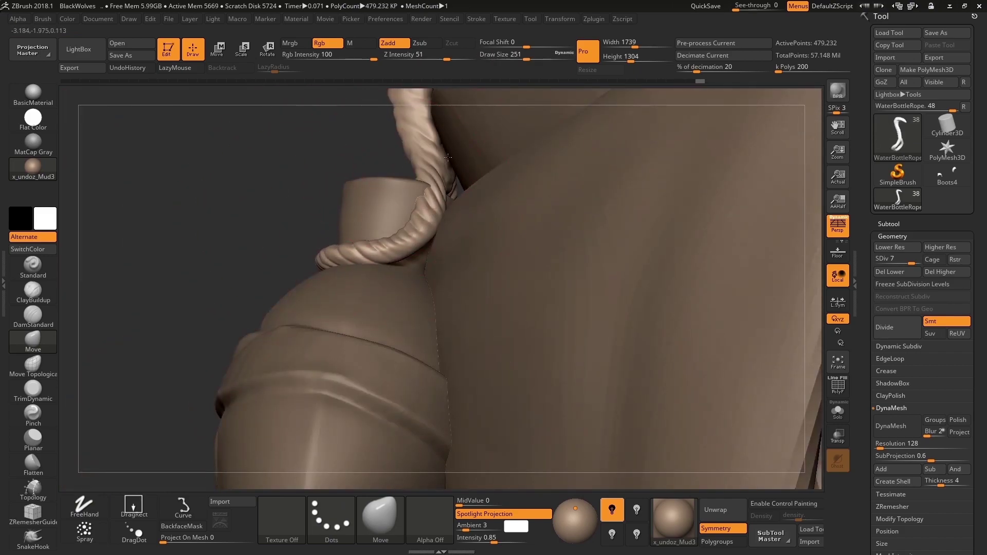
{"action": "right_click_drag", "start_coordinate": [447, 157], "coordinate": [520, 334]}
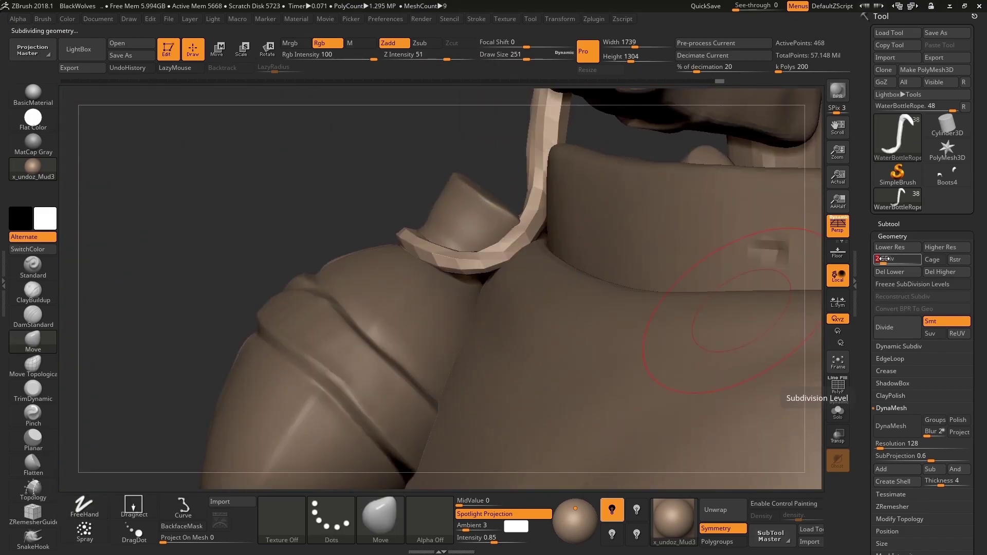
Step: Export the rope at its lowest subdivision, overwriting the existing WaterBottleRope.obj
{"action": "left_click", "coordinate": [884, 258]}
{"action": "left_click", "coordinate": [934, 57]}
{"action": "key", "text": "Return"}
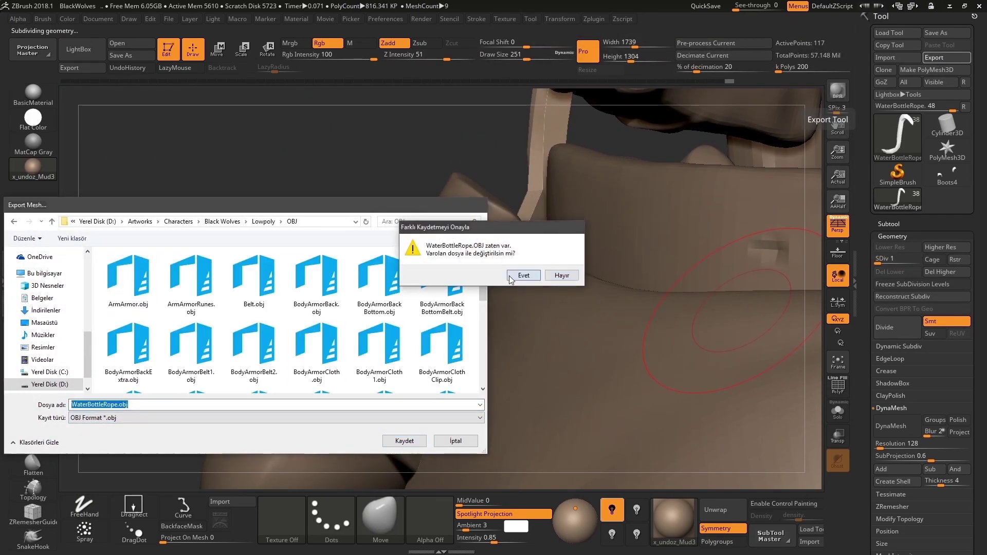
{"action": "left_click", "coordinate": [524, 275]}
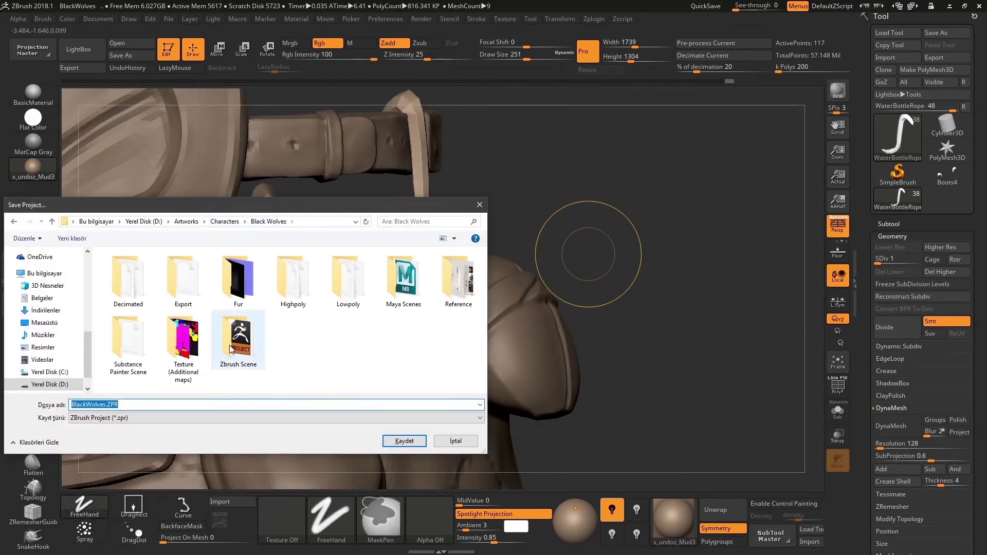
Step: Save the project in the Zbrush Scene folder and switch over to Maya
{"action": "double_click", "coordinate": [231, 349]}
{"action": "key", "text": "Return"}
{"action": "key", "text": "alt+Tab"}
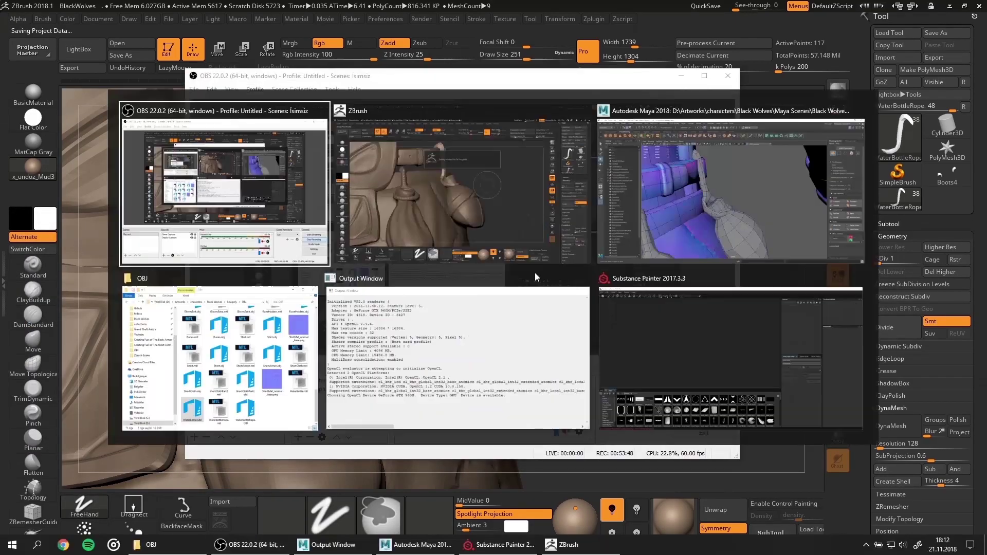
{"action": "key", "text": "Tab"}
{"action": "key", "text": "Tab"}
Step: Tumble Maya's view to the character's belt and select the water bottle and its rope
{"action": "left_click_drag", "start_coordinate": [578, 295], "coordinate": [554, 316], "text": "alt"}
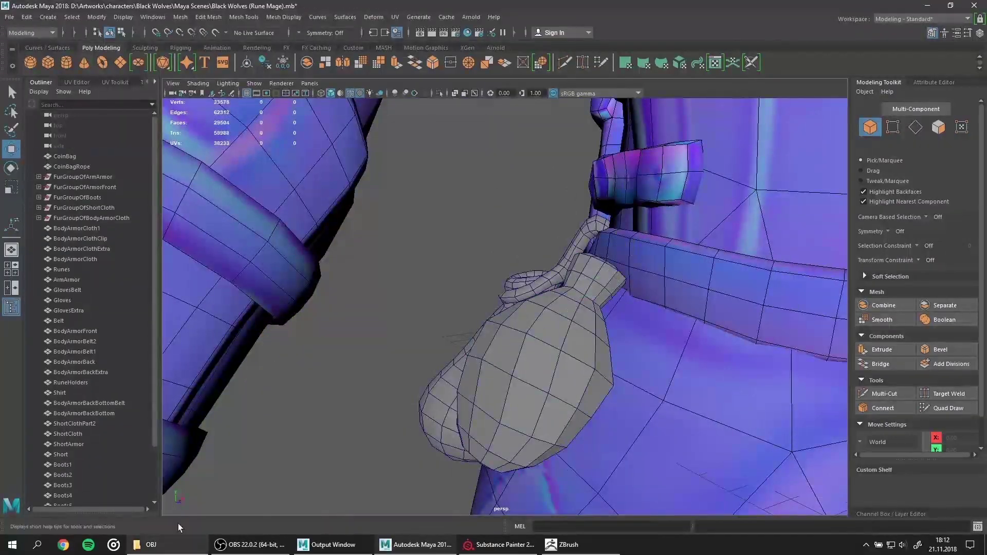
{"action": "left_click", "coordinate": [169, 545]}
{"action": "mouse_move", "coordinate": [462, 308]}
{"action": "left_mouse_down", "text": "alt"}
{"action": "mouse_move", "coordinate": [590, 430]}
{"action": "mouse_move", "coordinate": [407, 460]}
{"action": "left_mouse_up", "text": "alt"}
{"action": "scroll", "coordinate": [590, 431], "scroll_direction": "up", "scroll_amount": 3}
{"action": "scroll", "coordinate": [381, 379], "scroll_direction": "up", "scroll_amount": 3}
{"action": "mouse_move", "coordinate": [381, 379]}
{"action": "left_mouse_down", "text": "alt"}
{"action": "mouse_move", "coordinate": [500, 374]}
{"action": "mouse_move", "coordinate": [402, 353]}
{"action": "left_mouse_up", "text": "alt"}
{"action": "scroll", "coordinate": [487, 356], "scroll_direction": "up", "scroll_amount": 2}
{"action": "left_click", "coordinate": [487, 356]}
Step: Activate the Rotate tool on the selected bottle and open its tool settings
{"action": "left_click_drag", "start_coordinate": [527, 372], "coordinate": [675, 443], "text": "alt"}
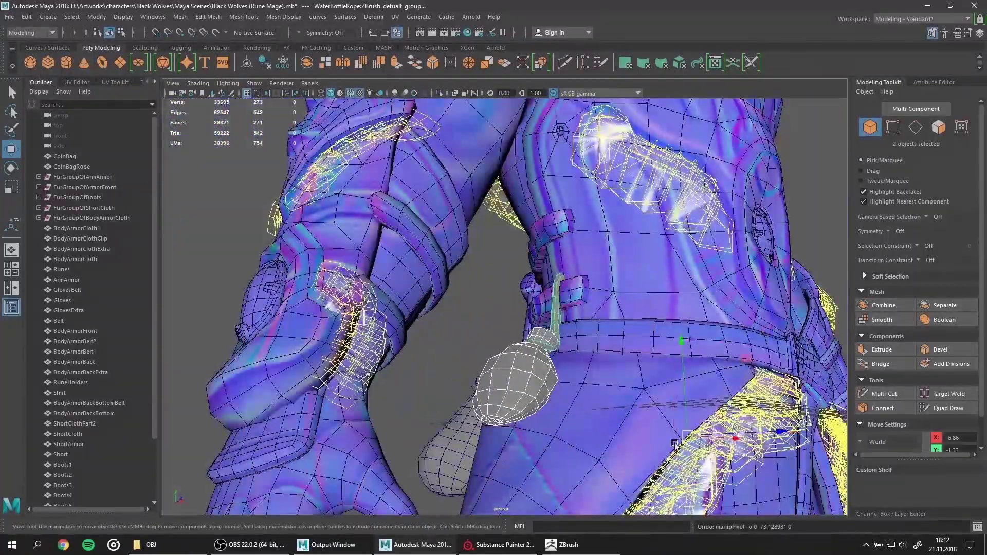
{"action": "mouse_move", "coordinate": [481, 403]}
{"action": "left_mouse_down", "text": "alt"}
{"action": "mouse_move", "coordinate": [557, 392]}
{"action": "mouse_move", "coordinate": [526, 397]}
{"action": "mouse_move", "coordinate": [501, 340]}
{"action": "left_mouse_up", "text": "alt"}
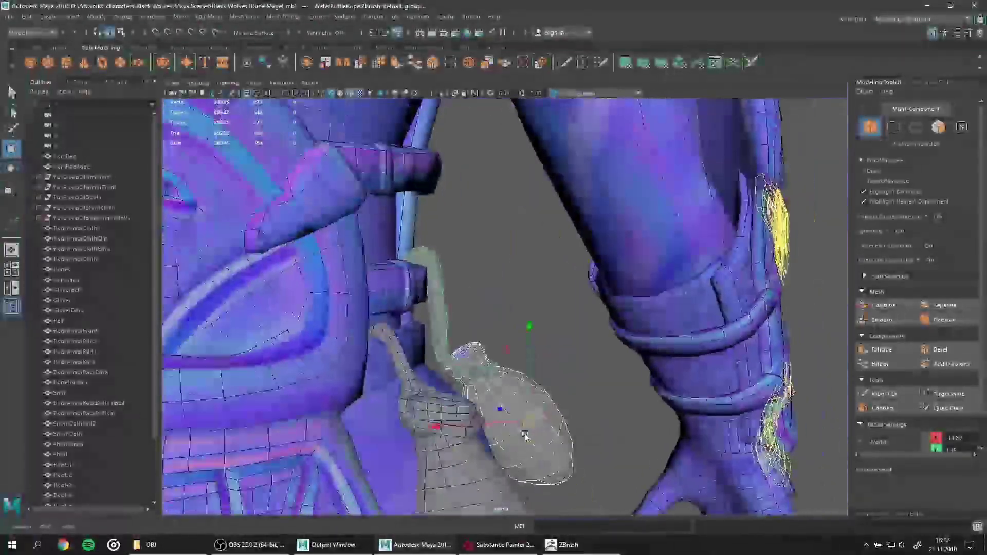
{"action": "key", "text": "e"}
{"action": "double_click", "coordinate": [11, 167]}
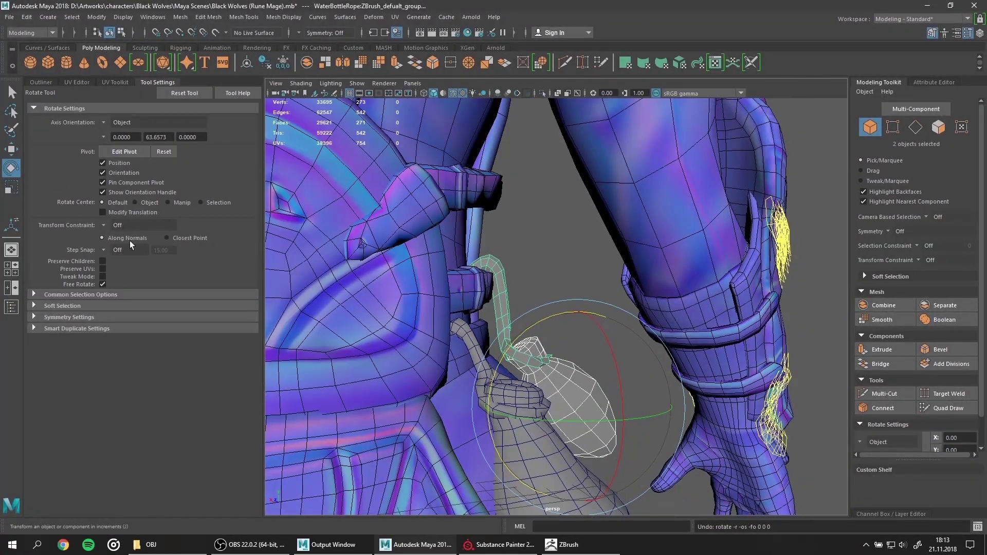
{"action": "left_click", "coordinate": [47, 82]}
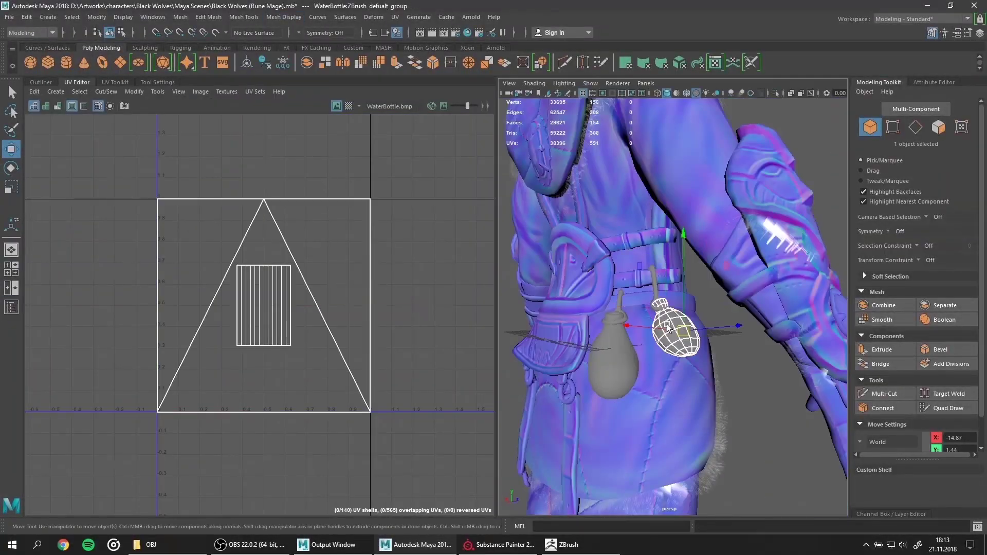
Step: Auto-map the isolated water bottle, cut a seam, then unfold and lay out its UVs
{"action": "left_click", "coordinate": [394, 17]}
{"action": "left_click", "coordinate": [419, 150]}
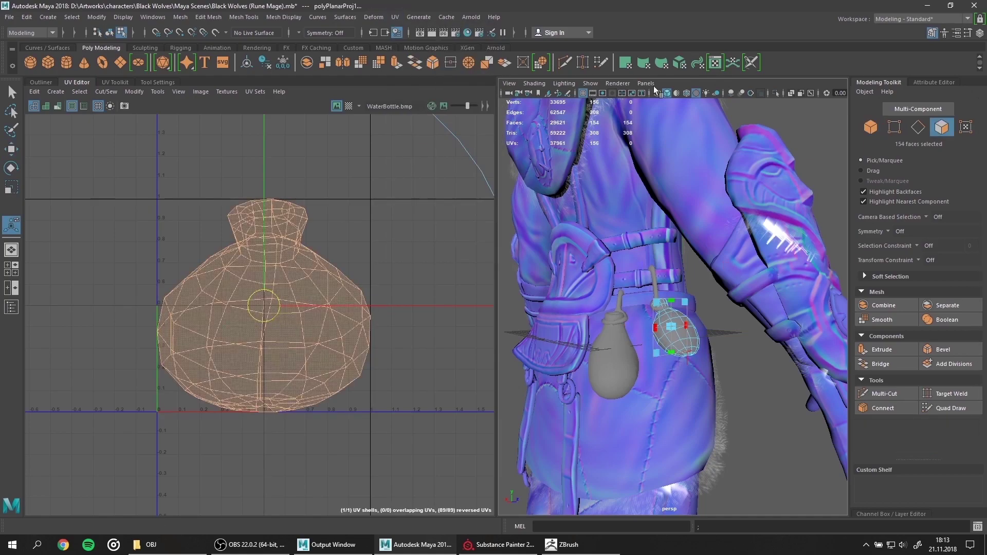
{"action": "key", "text": "ctrl+1"}
{"action": "left_click_drag", "start_coordinate": [610, 241], "coordinate": [576, 278], "text": "alt"}
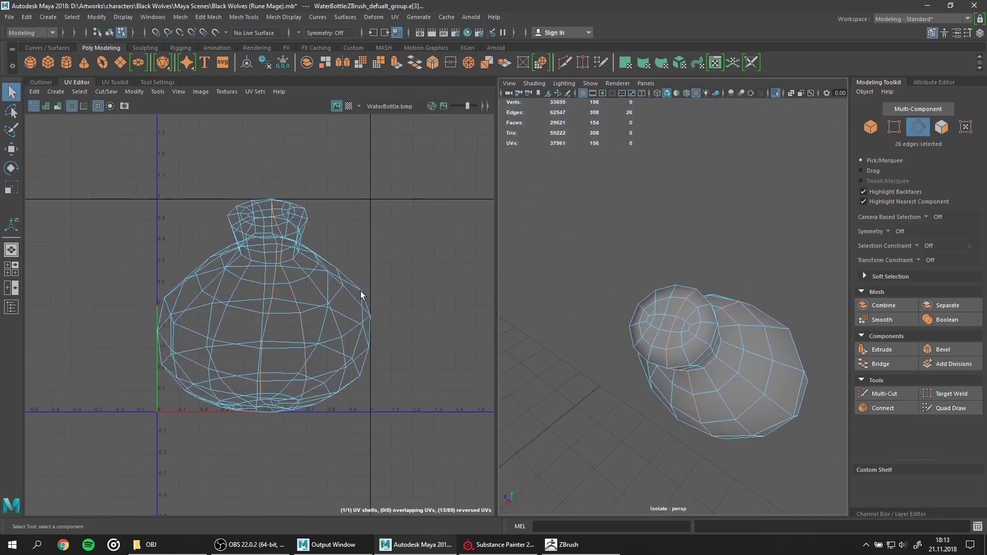
{"action": "key", "text": "ctrl+x"}
{"action": "right_click_drag", "start_coordinate": [425, 242], "coordinate": [309, 231], "text": "shift"}
{"action": "mouse_move", "coordinate": [387, 188]}
{"action": "right_mouse_down", "text": "shift"}
{"action": "mouse_move", "coordinate": [294, 219]}
{"action": "mouse_move", "coordinate": [303, 221]}
{"action": "right_mouse_up", "text": "shift"}
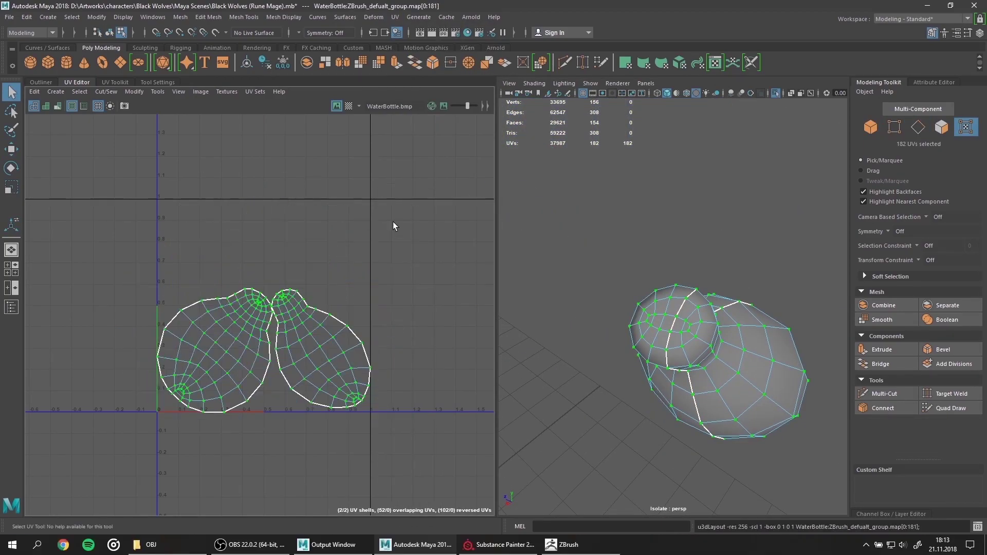
{"action": "key", "text": "F8"}
{"action": "key", "text": "w"}
{"action": "key", "text": "ctrl+1"}
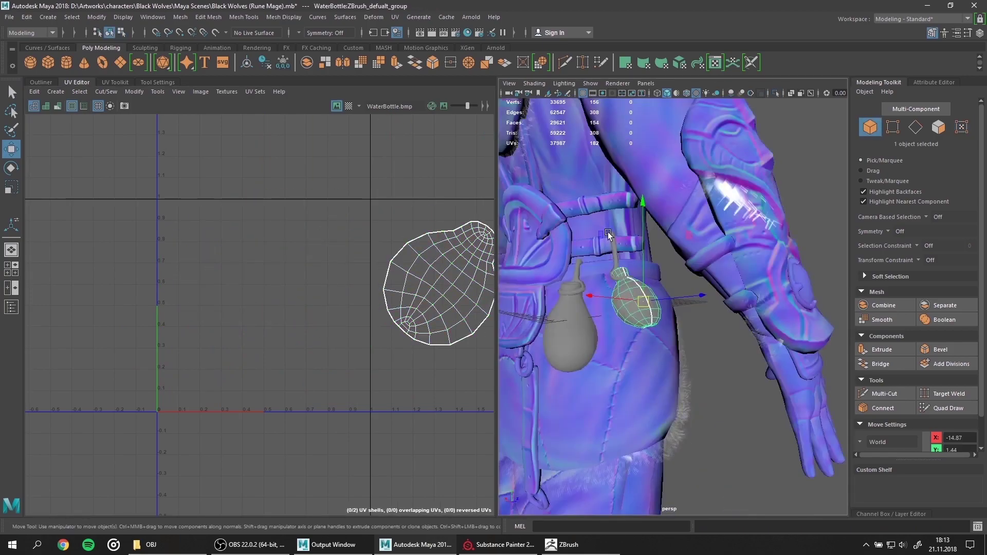
Step: Show the bottle and rope UVs, rotate the coin bag shell upright, and reposition the bottle shells
{"action": "left_click", "coordinate": [614, 273]}
{"action": "left_click", "coordinate": [566, 326]}
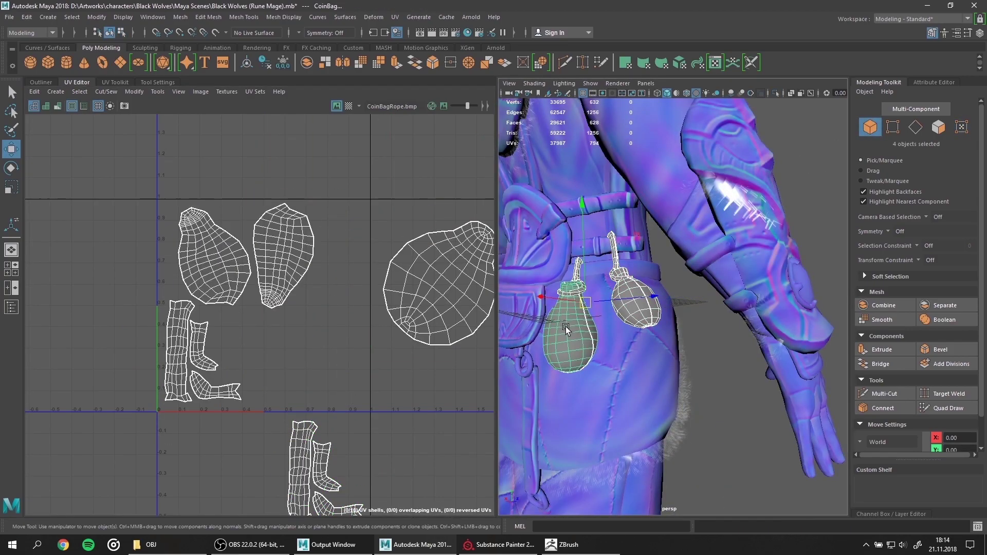
{"action": "left_click_drag", "start_coordinate": [190, 211], "coordinate": [411, 345]}
{"action": "left_click", "coordinate": [287, 289]}
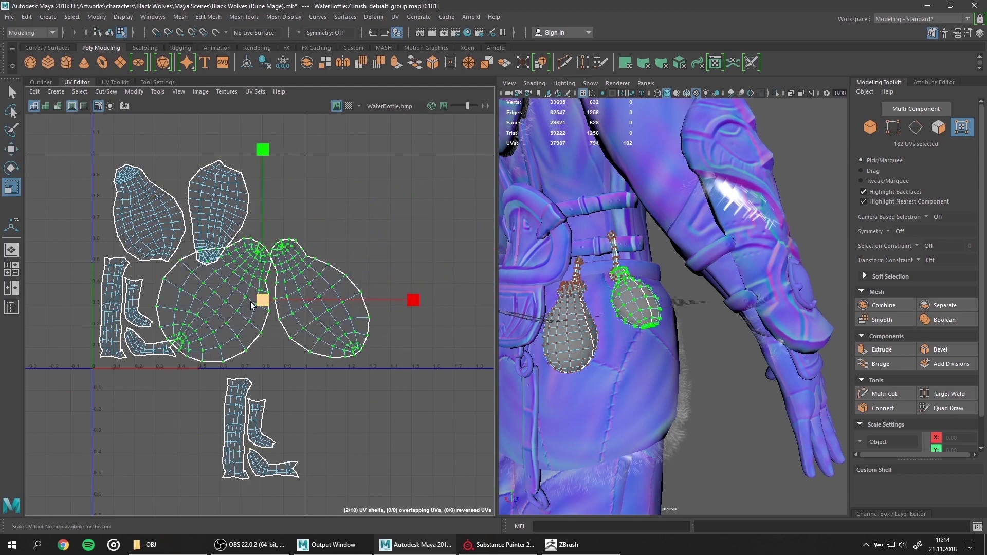
{"action": "scroll", "coordinate": [286, 289], "scroll_direction": "up", "scroll_amount": 2}
{"action": "left_click_drag", "start_coordinate": [447, 308], "coordinate": [390, 320]}
{"action": "middle_click_drag", "start_coordinate": [391, 319], "coordinate": [406, 385], "text": "alt"}
{"action": "key", "text": "e"}
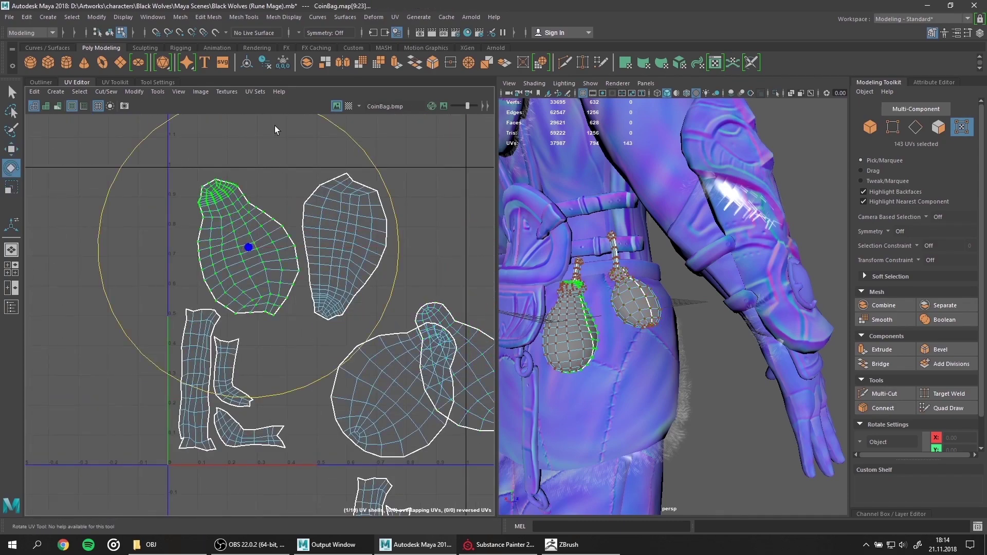
{"action": "left_click_drag", "start_coordinate": [381, 247], "coordinate": [389, 213]}
{"action": "left_click", "coordinate": [360, 231]}
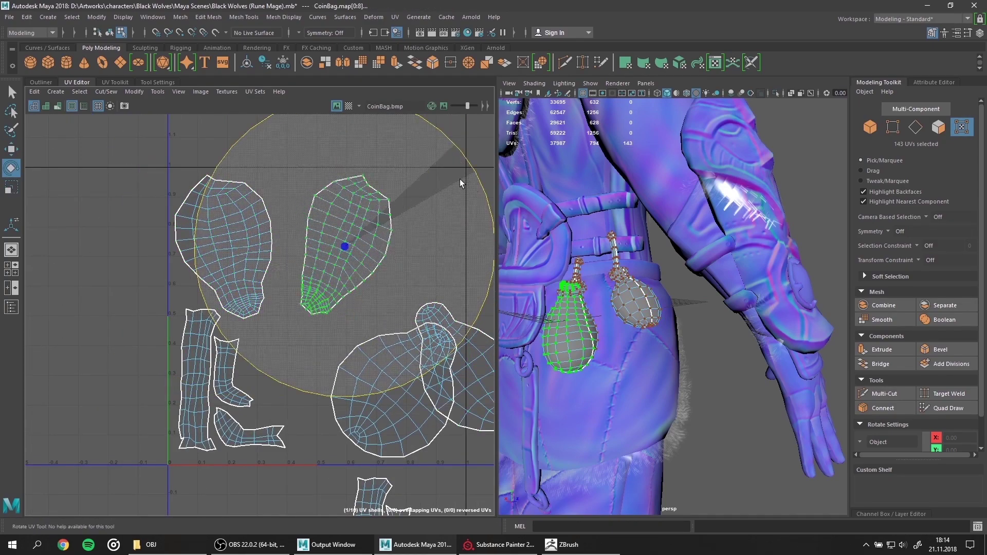
{"action": "key", "text": "w"}
{"action": "left_click", "coordinate": [440, 355]}
{"action": "left_click_drag", "start_coordinate": [440, 355], "coordinate": [401, 270]}
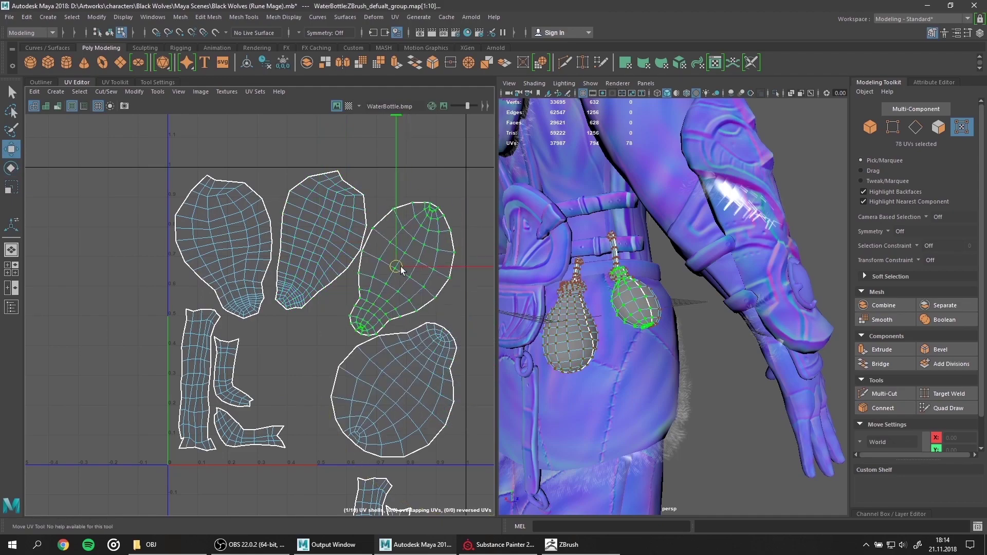
Step: Rotate and move the rope shell beside the bottle shell, shifting the coin bag rope shells left
{"action": "left_click", "coordinate": [341, 392]}
{"action": "mouse_move", "coordinate": [359, 432]}
{"action": "left_mouse_down"}
{"action": "mouse_move", "coordinate": [261, 284]}
{"action": "mouse_move", "coordinate": [252, 331]}
{"action": "left_mouse_up"}
{"action": "middle_click_drag", "start_coordinate": [308, 308], "coordinate": [314, 367], "text": "alt"}
{"action": "mouse_move", "coordinate": [257, 390]}
{"action": "left_mouse_down"}
{"action": "mouse_move", "coordinate": [401, 154]}
{"action": "mouse_move", "coordinate": [544, 131]}
{"action": "left_mouse_up"}
{"action": "key", "text": "e"}
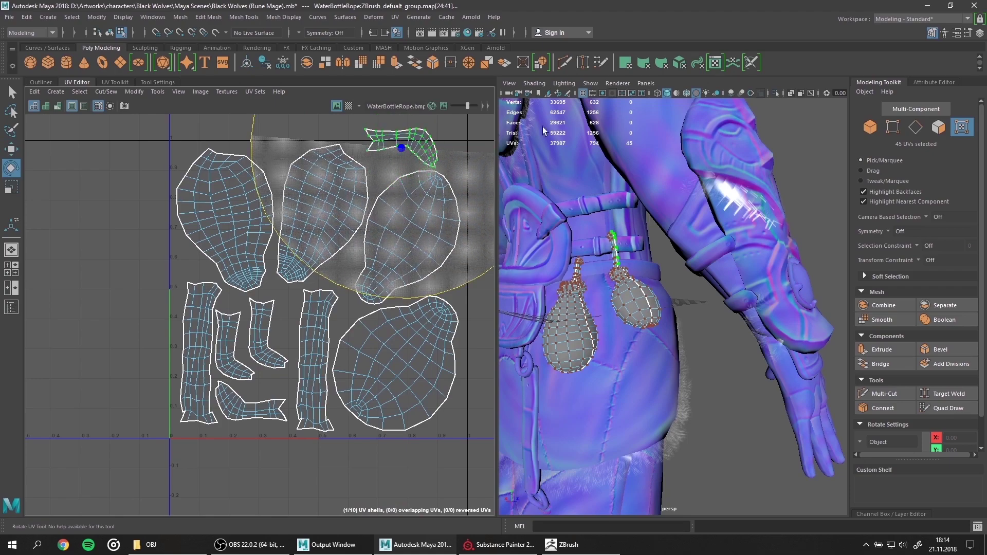
{"action": "key", "text": "w"}
{"action": "left_click_drag", "start_coordinate": [401, 149], "coordinate": [77, 221]}
{"action": "left_click_drag", "start_coordinate": [234, 334], "coordinate": [136, 324]}
{"action": "left_click_drag", "start_coordinate": [267, 335], "coordinate": [77, 324]}
{"action": "left_click_drag", "start_coordinate": [252, 404], "coordinate": [51, 419]}
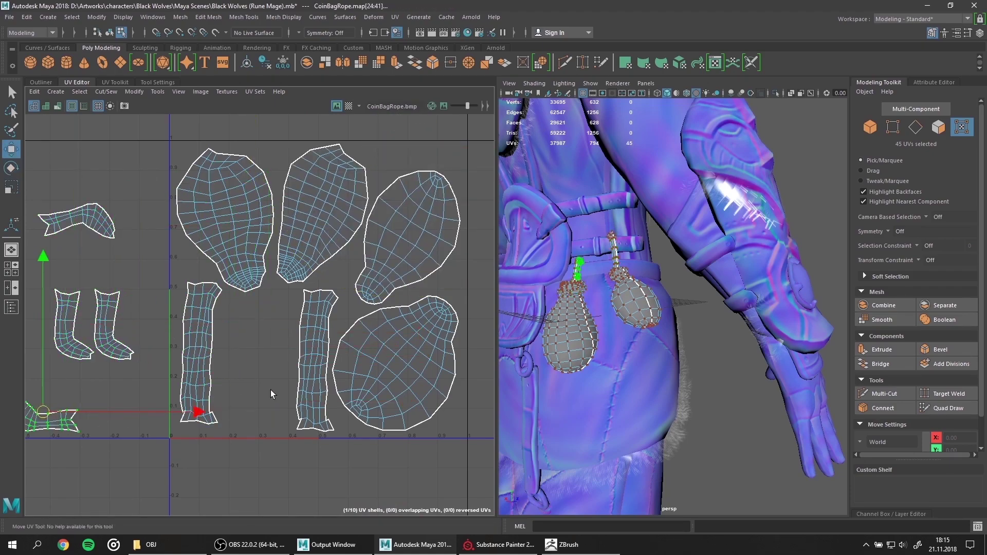
{"action": "left_click", "coordinate": [317, 359]}
{"action": "left_click_drag", "start_coordinate": [316, 360], "coordinate": [242, 359]}
Step: Fit the boot-shaped, fish-shaped and small leftover shells into the packed UV layout
{"action": "key", "text": "r"}
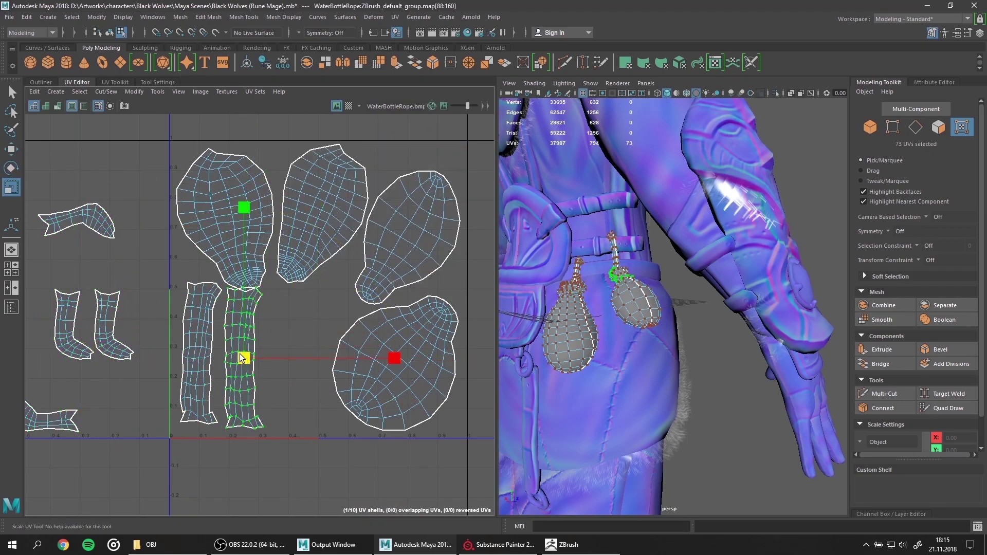
{"action": "left_click", "coordinate": [114, 324]}
{"action": "key", "text": "w"}
{"action": "left_click_drag", "start_coordinate": [114, 325], "coordinate": [287, 320]}
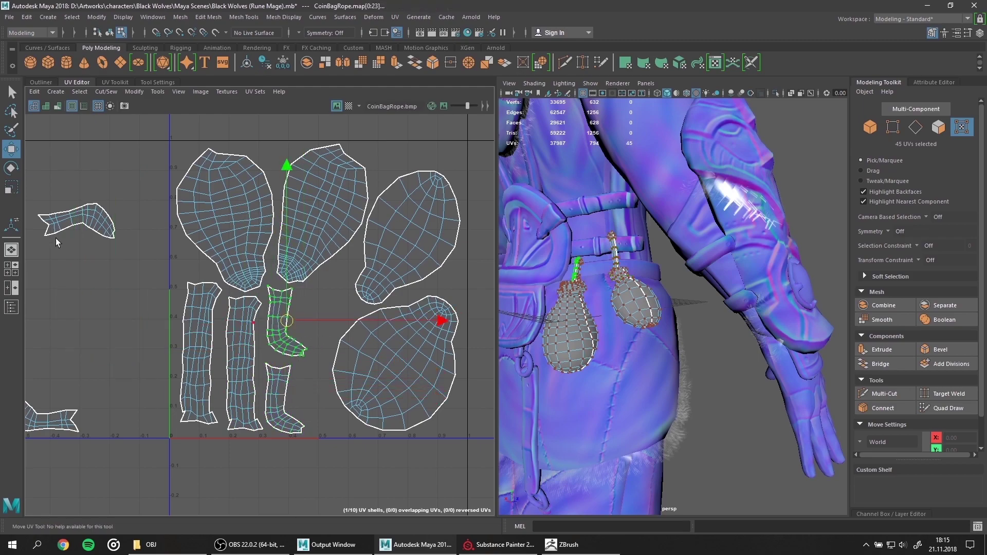
{"action": "mouse_move", "coordinate": [77, 221]}
{"action": "left_mouse_down"}
{"action": "mouse_move", "coordinate": [329, 301]}
{"action": "mouse_move", "coordinate": [355, 319]}
{"action": "left_mouse_up"}
{"action": "key", "text": "e"}
{"action": "left_click", "coordinate": [51, 419]}
{"action": "key", "text": "w"}
{"action": "mouse_move", "coordinate": [52, 419]}
{"action": "left_mouse_down"}
{"action": "mouse_move", "coordinate": [316, 383]}
{"action": "mouse_move", "coordinate": [360, 319]}
{"action": "left_mouse_up"}
{"action": "key", "text": "e"}
{"action": "key", "text": "w"}
{"action": "left_click", "coordinate": [103, 478]}
{"action": "middle_click_drag", "start_coordinate": [129, 463], "coordinate": [103, 472], "text": "alt"}
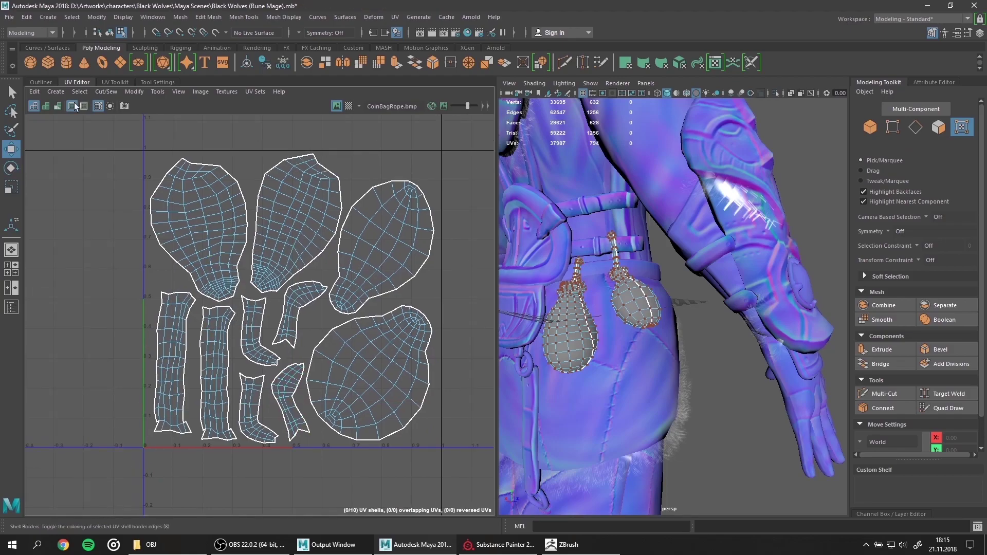
Step: Export the selected water bottle over the existing WaterBottle.OBJ
{"action": "left_click", "coordinate": [40, 82]}
{"action": "left_click", "coordinate": [452, 308]}
{"action": "left_click", "coordinate": [9, 17]}
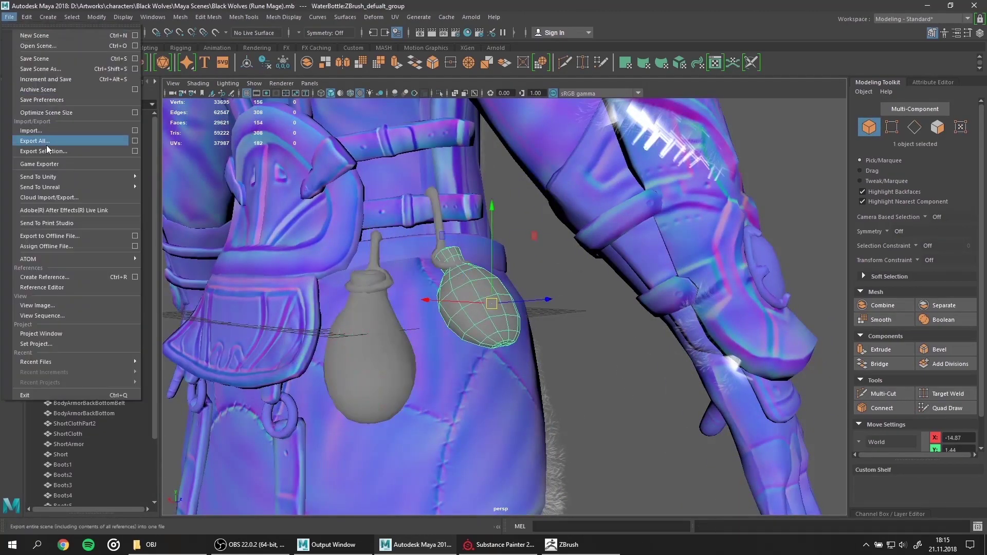
{"action": "left_click", "coordinate": [48, 151]}
{"action": "left_click", "coordinate": [173, 349]}
{"action": "key", "text": "Return"}
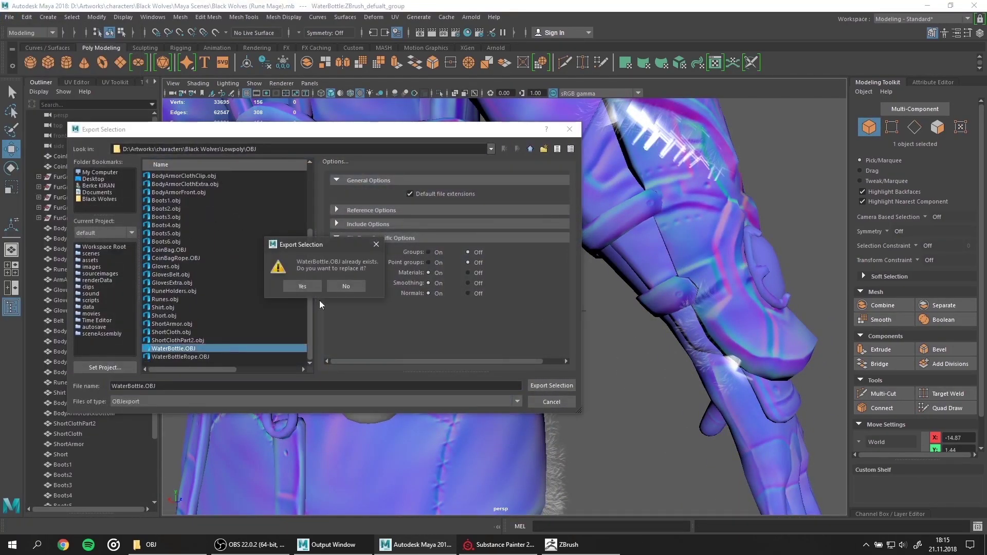
{"action": "key", "text": "Return"}
{"action": "left_click", "coordinate": [441, 216]}
Step: Export the bottle rope over WaterBottleRope.OBJ, then return to ZBrush's mesh import
{"action": "left_click", "coordinate": [10, 17]}
{"action": "left_click", "coordinate": [78, 148]}
{"action": "left_click", "coordinate": [180, 357]}
{"action": "key", "text": "Return"}
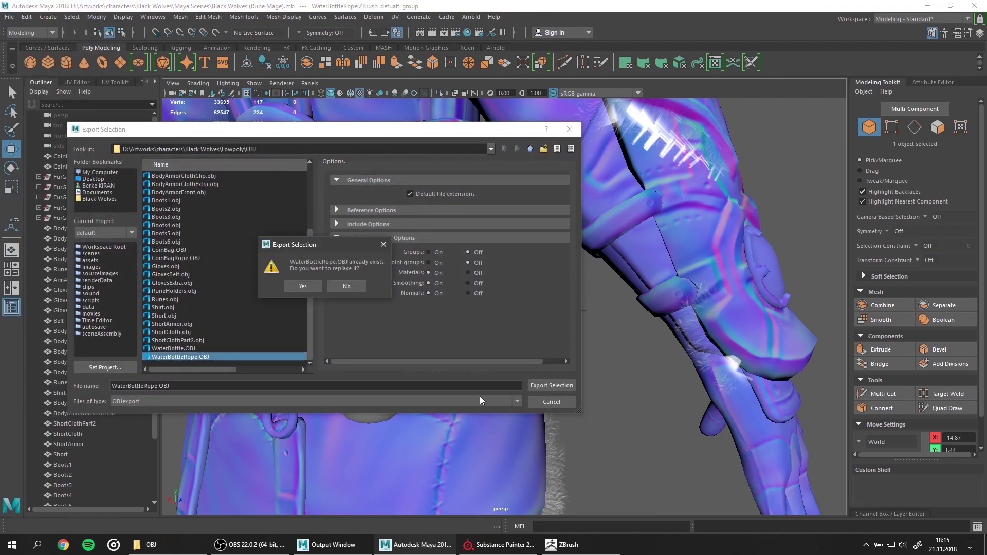
{"action": "key", "text": "Return"}
{"action": "left_click", "coordinate": [561, 544]}
{"action": "left_click", "coordinate": [892, 58]}
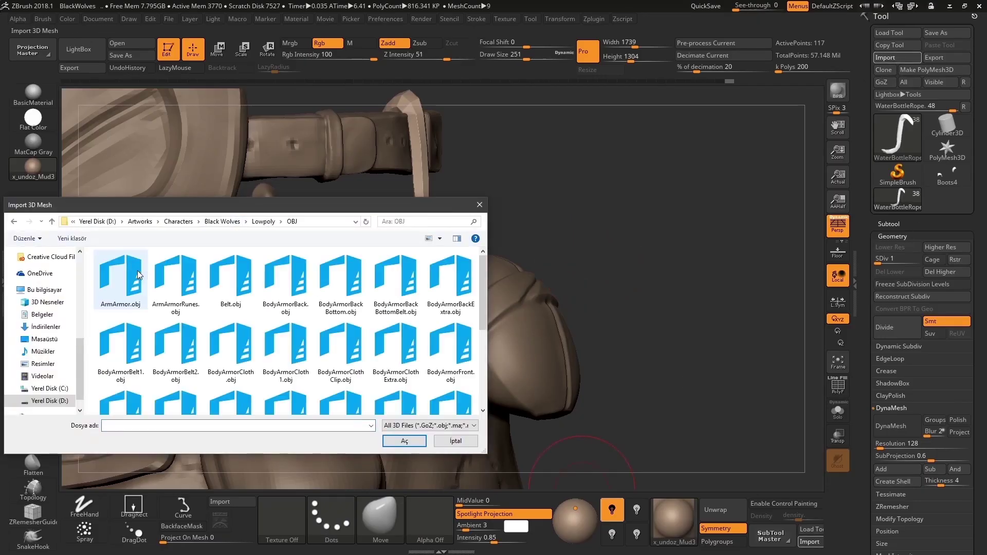
Step: Import WaterBottleRope.obj and the new low-poly bottle into their subtools, keeping high-res detail
{"action": "scroll", "coordinate": [288, 334], "scroll_direction": "down", "scroll_amount": 5}
{"action": "double_click", "coordinate": [415, 363]}
{"action": "left_click", "coordinate": [928, 268]}
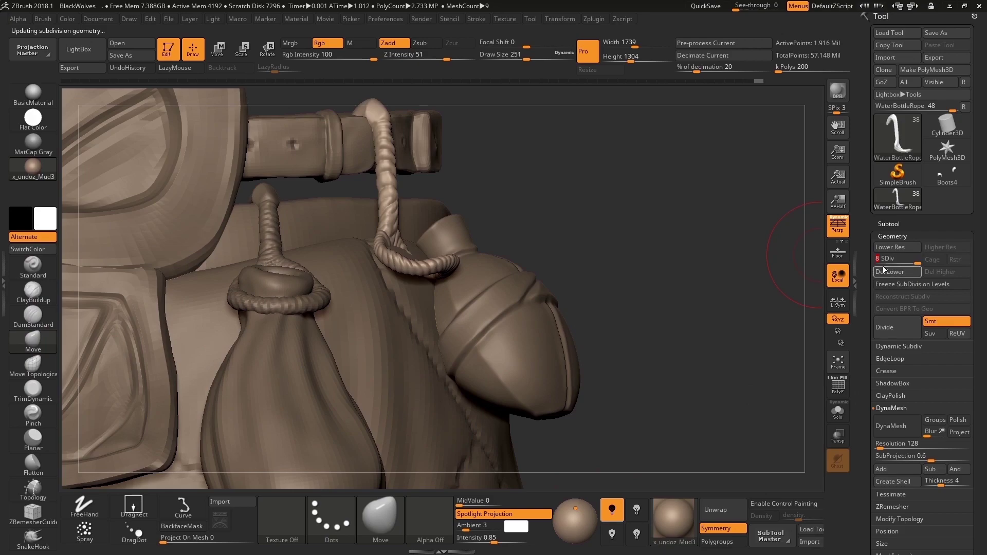
{"action": "mouse_move", "coordinate": [890, 258]}
{"action": "left_mouse_down"}
{"action": "mouse_move", "coordinate": [873, 259]}
{"action": "mouse_move", "coordinate": [920, 259]}
{"action": "left_mouse_up"}
{"action": "left_click", "coordinate": [892, 58]}
{"action": "key", "text": "Return"}
{"action": "left_click_drag", "start_coordinate": [503, 326], "coordinate": [488, 297]}
Step: Save the BlackWolves project in the Zbrush Scene folder and switch to Maya
{"action": "key", "text": "ctrl+s"}
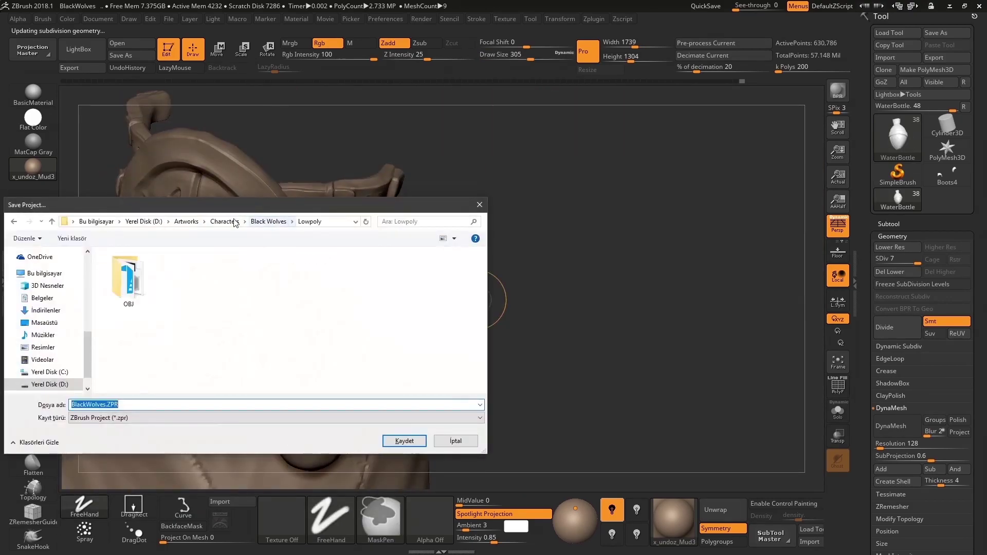
{"action": "left_click", "coordinate": [222, 220]}
{"action": "double_click", "coordinate": [132, 279]}
{"action": "left_click", "coordinate": [199, 267]}
{"action": "key", "text": "Return"}
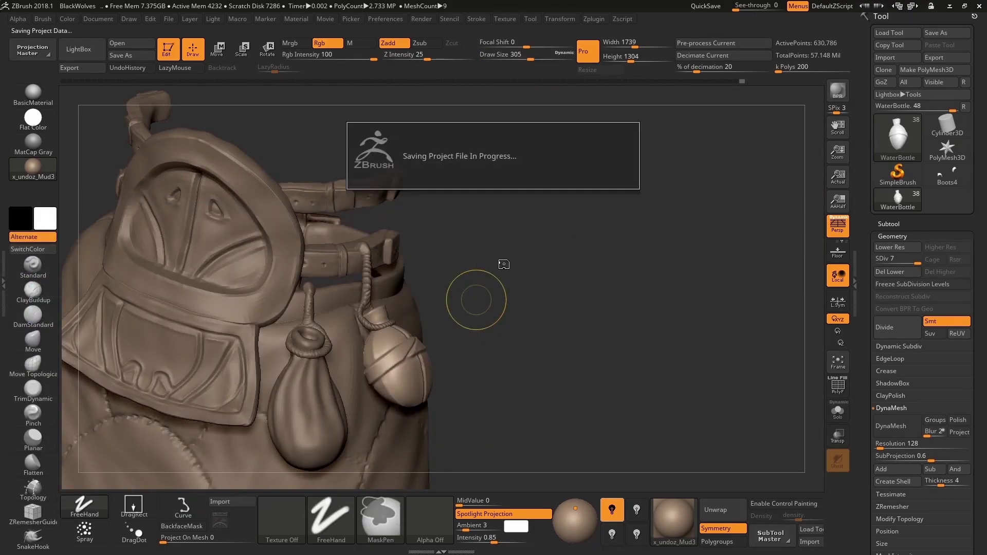
{"action": "key", "text": "alt+Tab"}
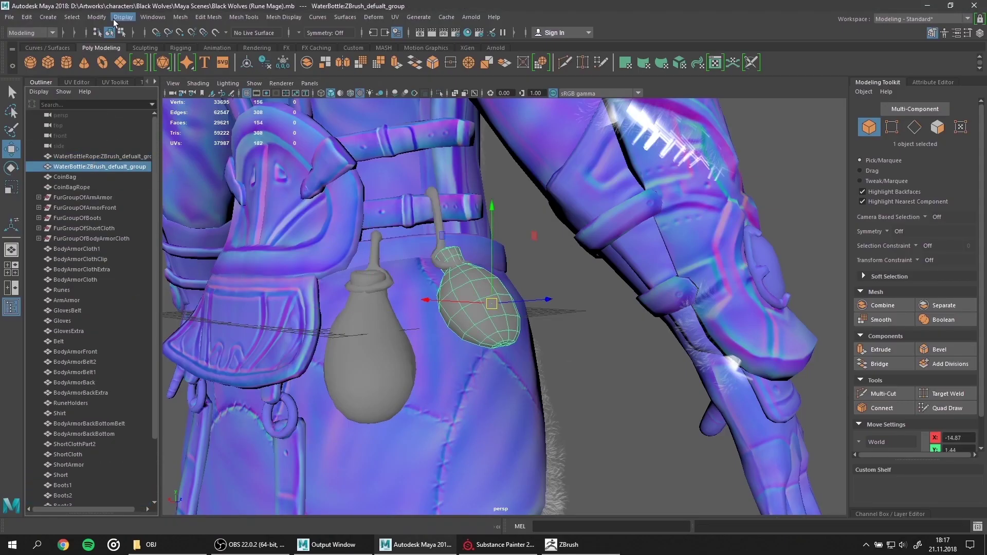
Step: Delete the WaterBottleRope namespace, merging into root, and rename the imported group
{"action": "left_click", "coordinate": [153, 17]}
{"action": "left_click", "coordinate": [305, 217]}
{"action": "left_click", "coordinate": [191, 286]}
{"action": "left_click", "coordinate": [296, 280]}
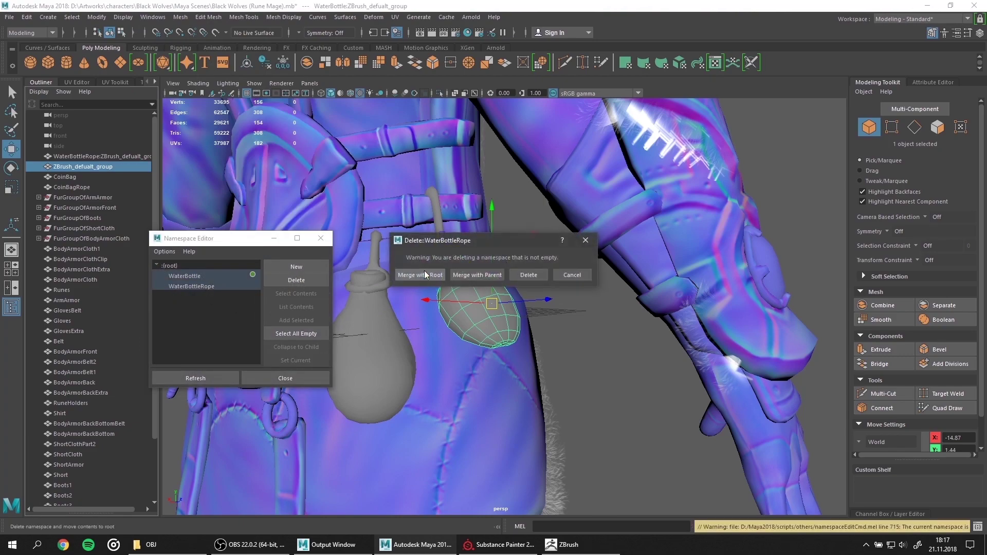
{"action": "left_click", "coordinate": [424, 275]}
{"action": "double_click", "coordinate": [89, 157]}
{"action": "type", "text": "WaterBottleRope"}
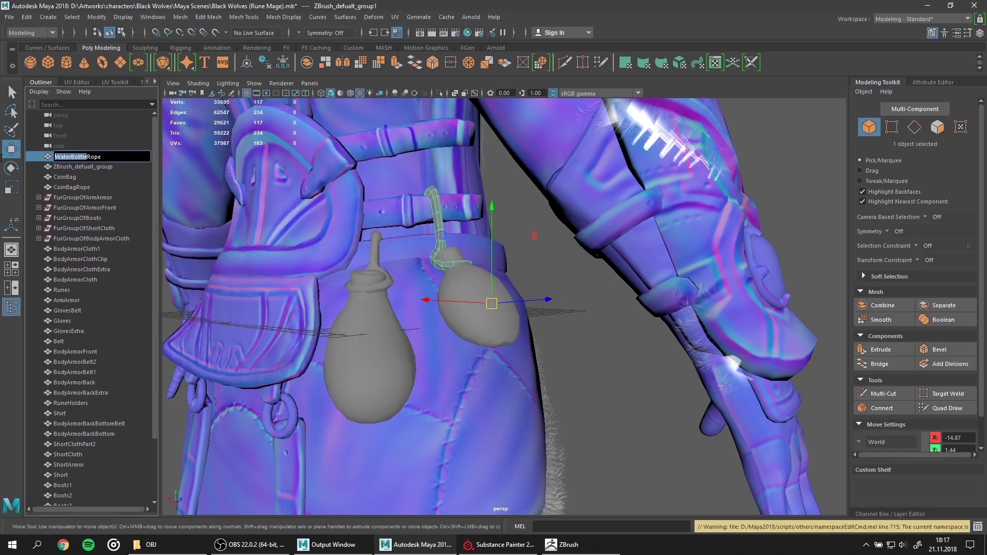
{"action": "key", "text": "Return"}
Step: Select the bottle, coin bag and both ropes and assign them a new Lambert material
{"action": "left_click", "coordinate": [95, 177], "text": "shift"}
{"action": "left_click", "coordinate": [149, 20]}
{"action": "left_click", "coordinate": [317, 118]}
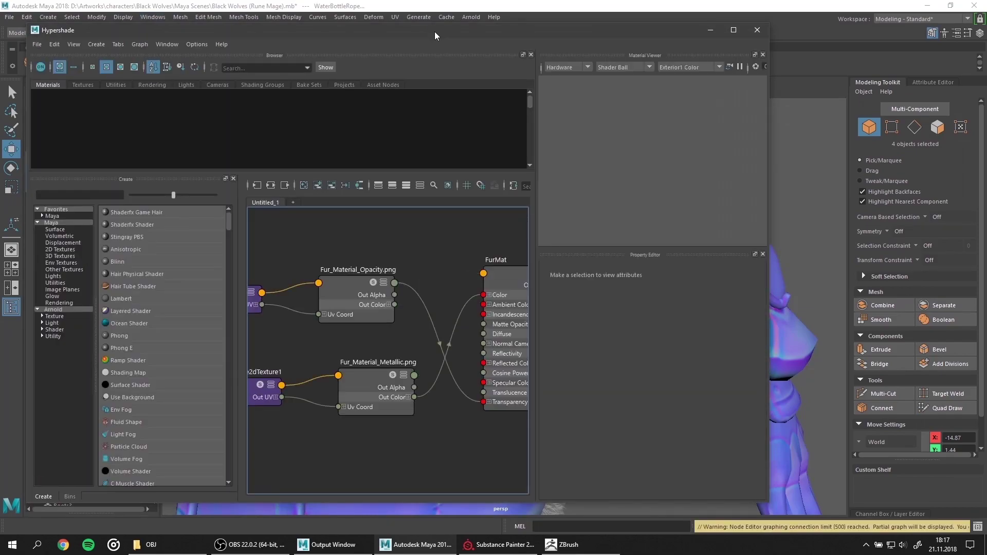
{"action": "left_click_drag", "start_coordinate": [435, 35], "coordinate": [528, 36]}
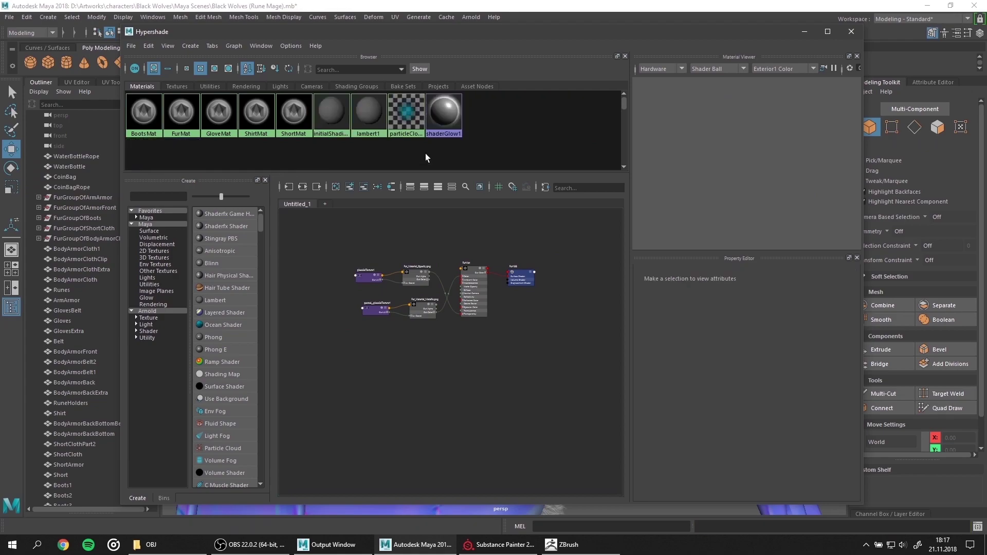
{"action": "key", "text": "space"}
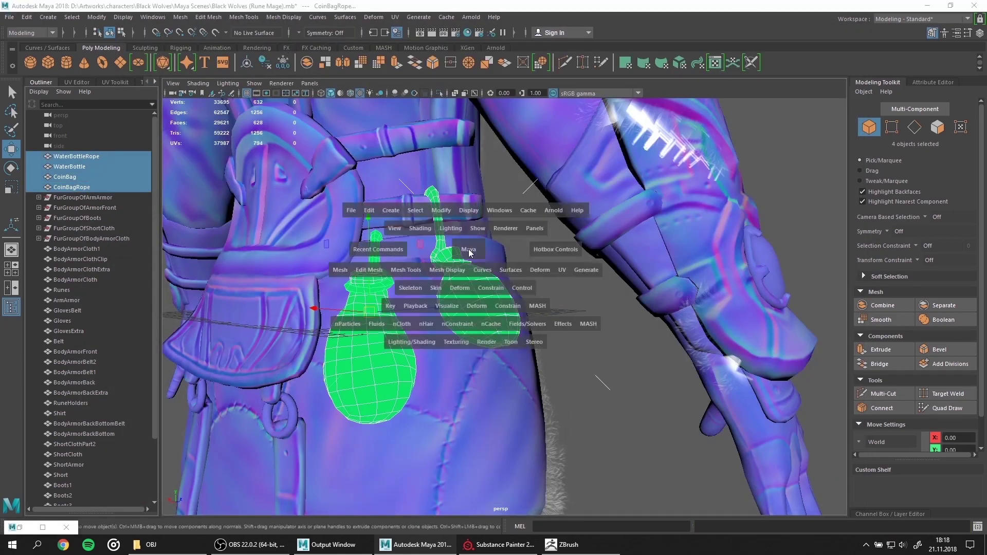
{"action": "left_click", "coordinate": [411, 342]}
{"action": "left_click", "coordinate": [554, 406]}
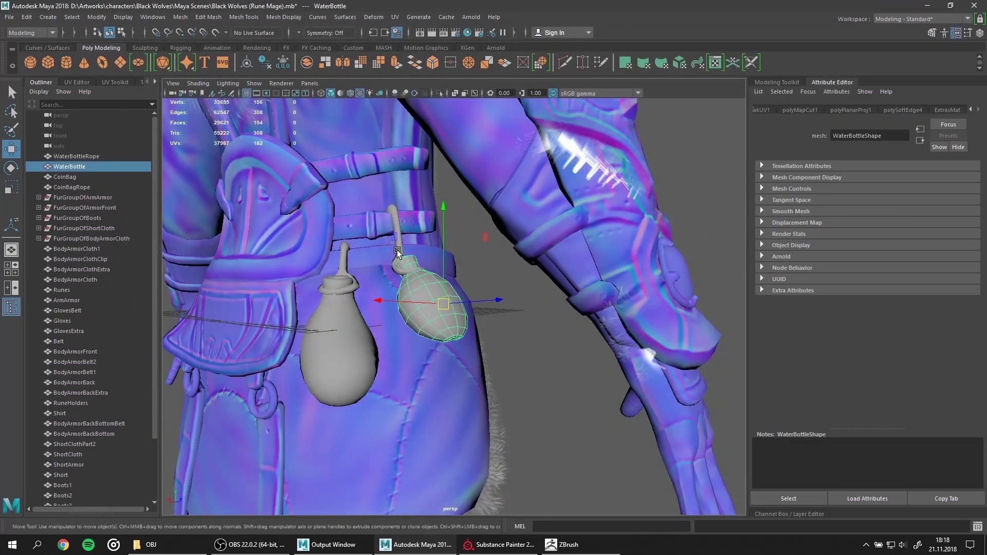
Step: Save the Maya scene and export everything over BlackWolves.fbx
{"action": "left_click", "coordinate": [538, 342]}
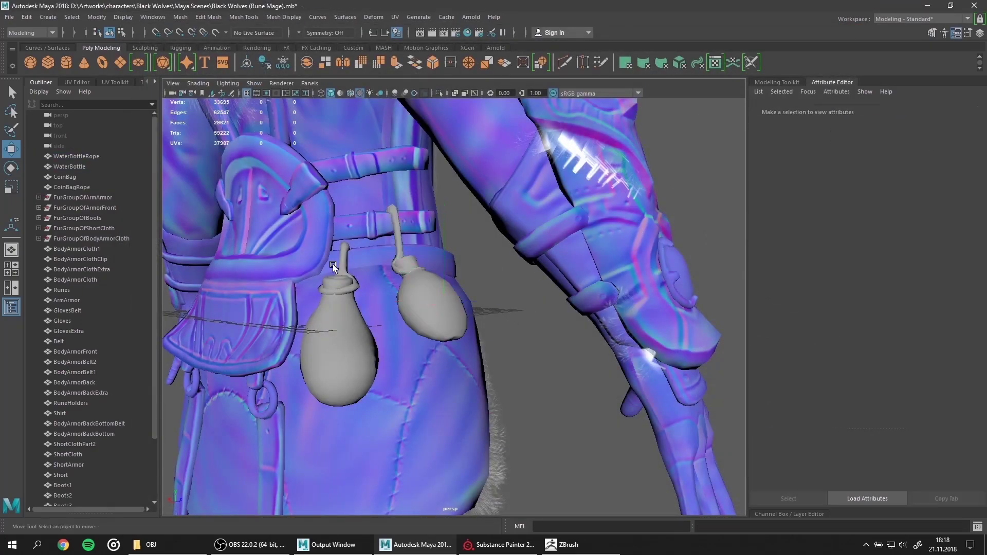
{"action": "key", "text": "f"}
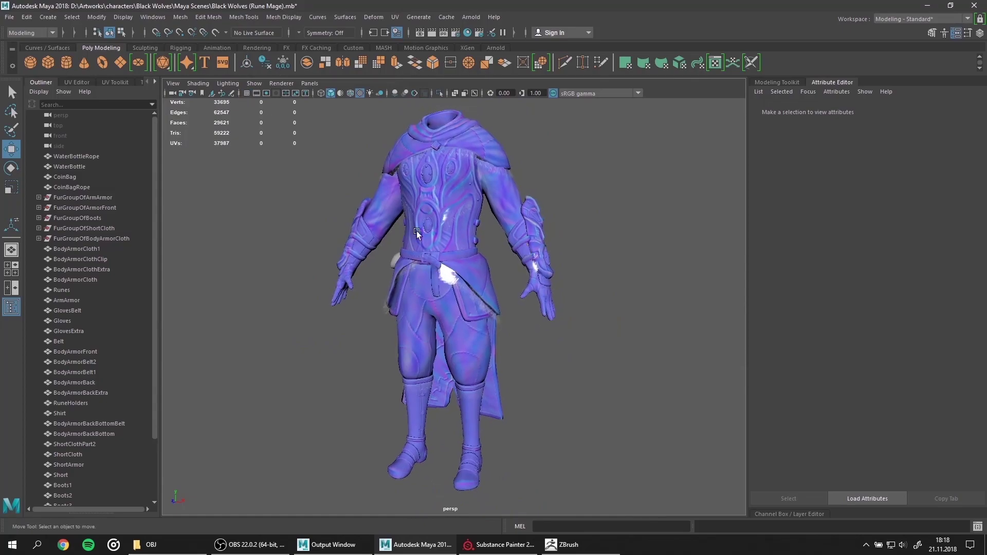
{"action": "key", "text": "ctrl+s"}
{"action": "double_click", "coordinate": [178, 189]}
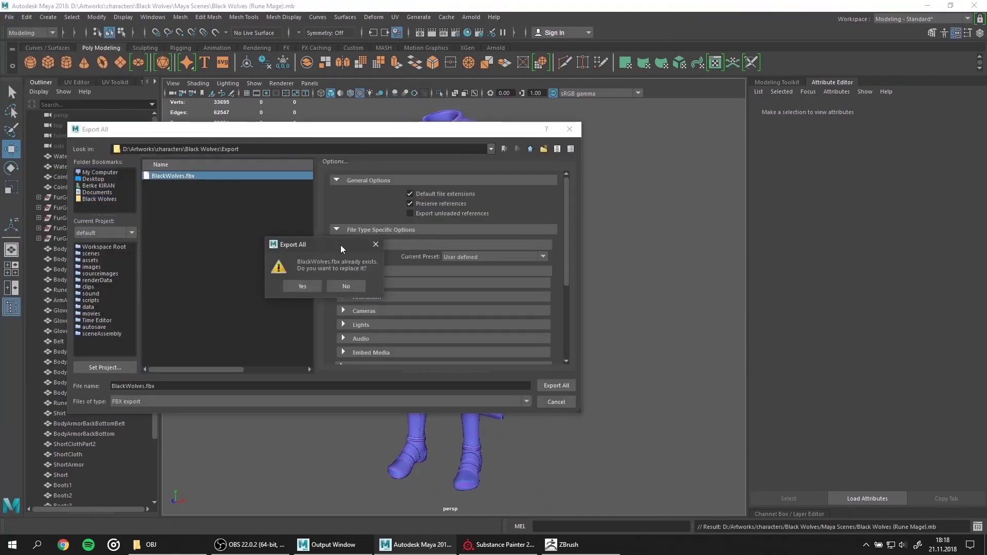
{"action": "left_click", "coordinate": [302, 284]}
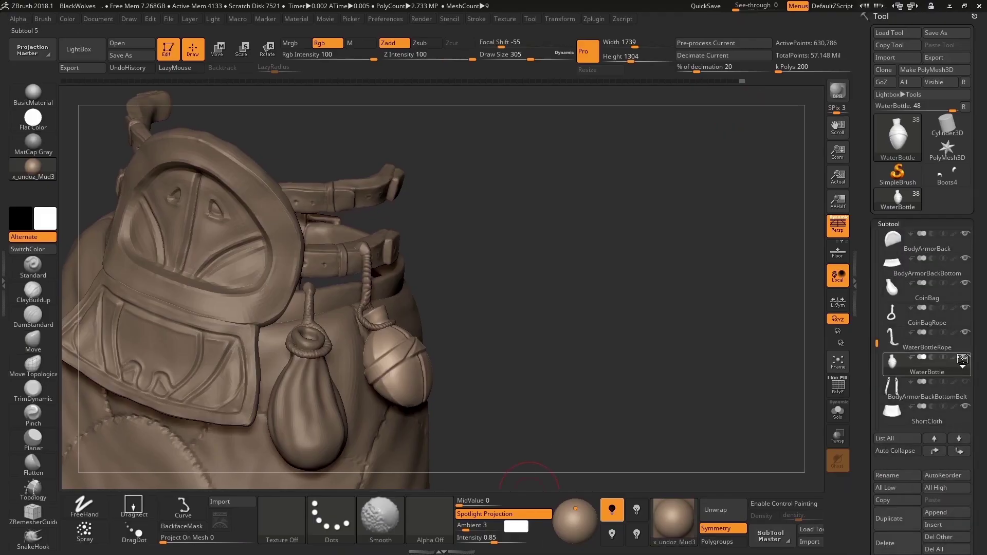
Step: Carve a groove into the water bottle rope with DamStandard, Zsub, intensity 24
{"action": "right_click_drag", "start_coordinate": [296, 313], "coordinate": [670, 344], "text": "ctrl"}
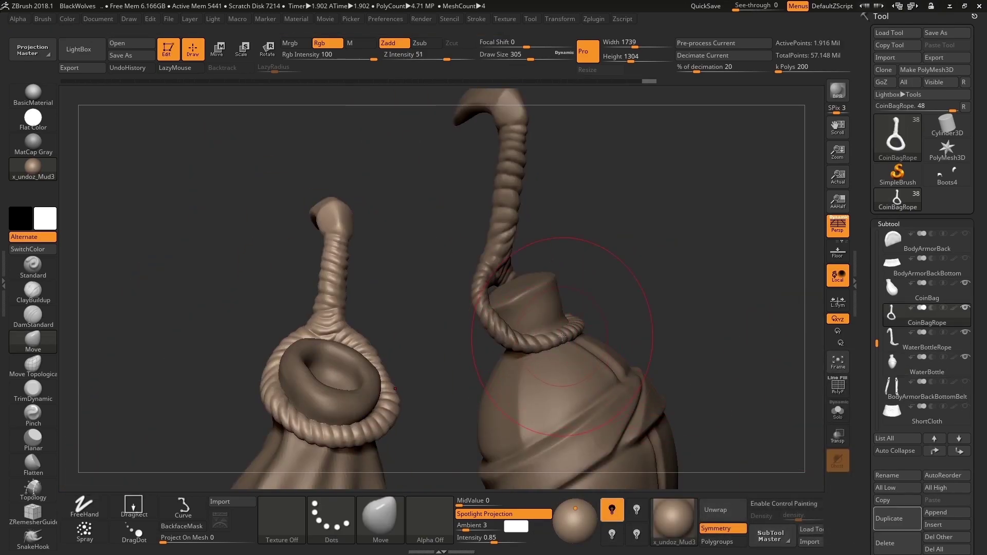
{"action": "right_click_drag", "start_coordinate": [562, 348], "coordinate": [948, 325], "text": "ctrl"}
{"action": "left_click", "coordinate": [925, 337]}
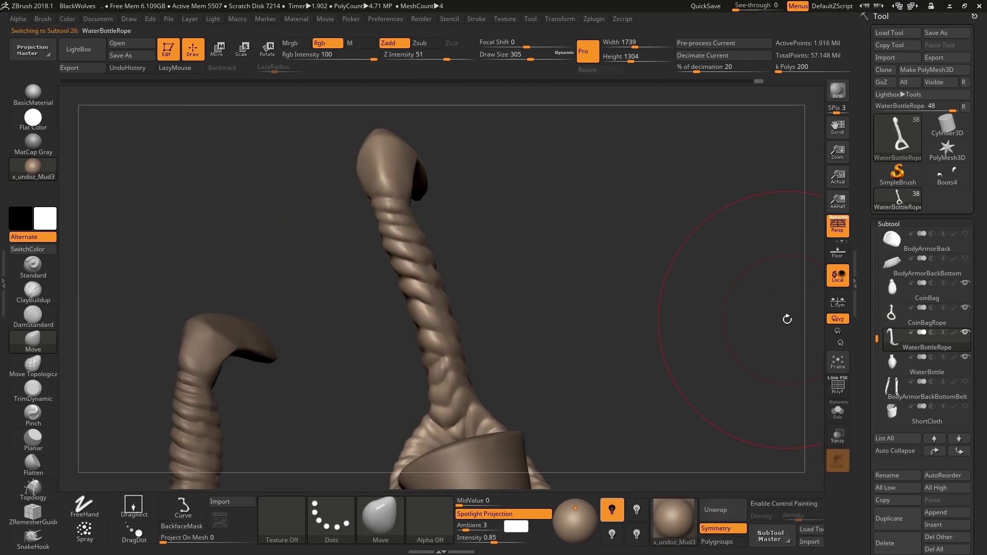
{"action": "key", "text": "b"}
{"action": "key", "text": "d"}
{"action": "key", "text": "s"}
{"action": "key", "text": "s"}
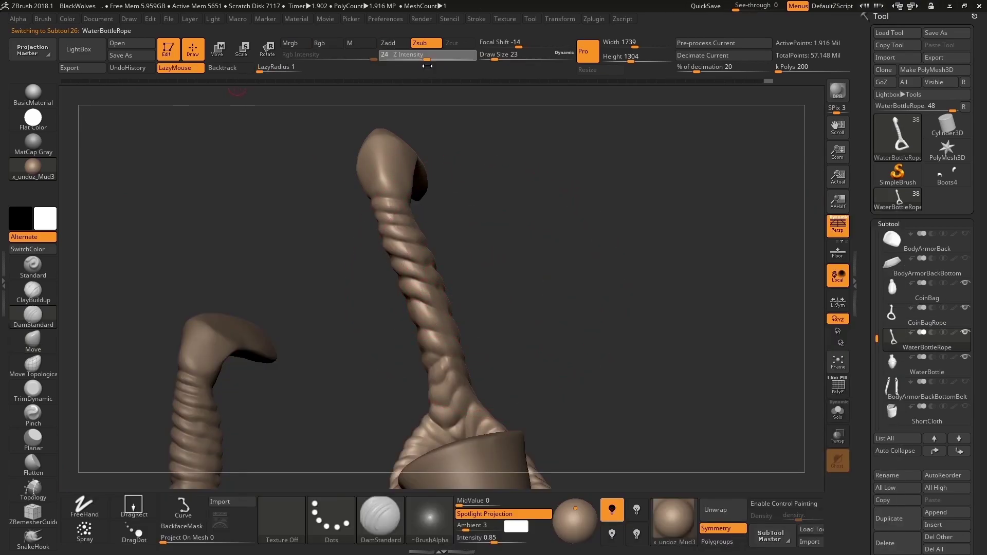
{"action": "right_click_drag", "start_coordinate": [416, 303], "coordinate": [430, 336]}
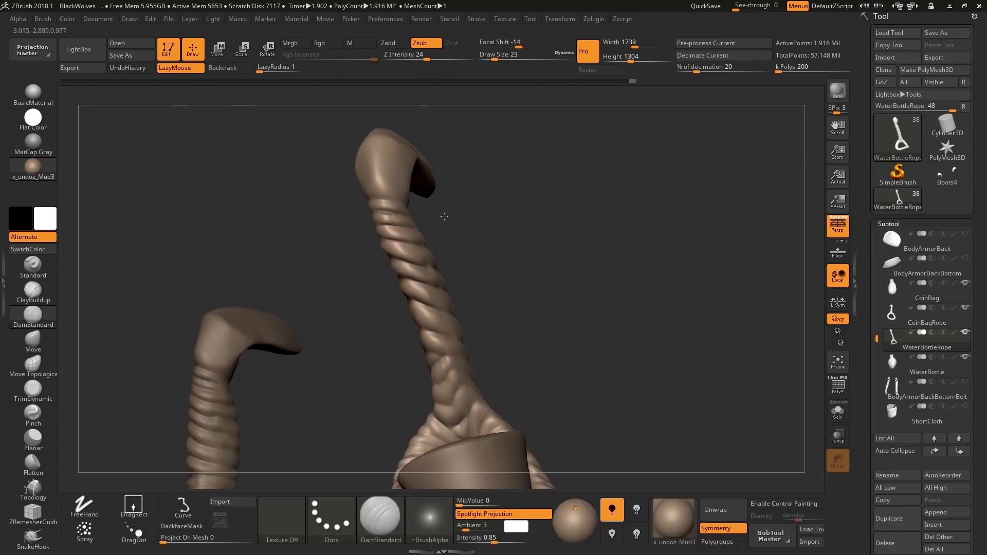
{"action": "left_click_drag", "start_coordinate": [451, 317], "coordinate": [445, 377]}
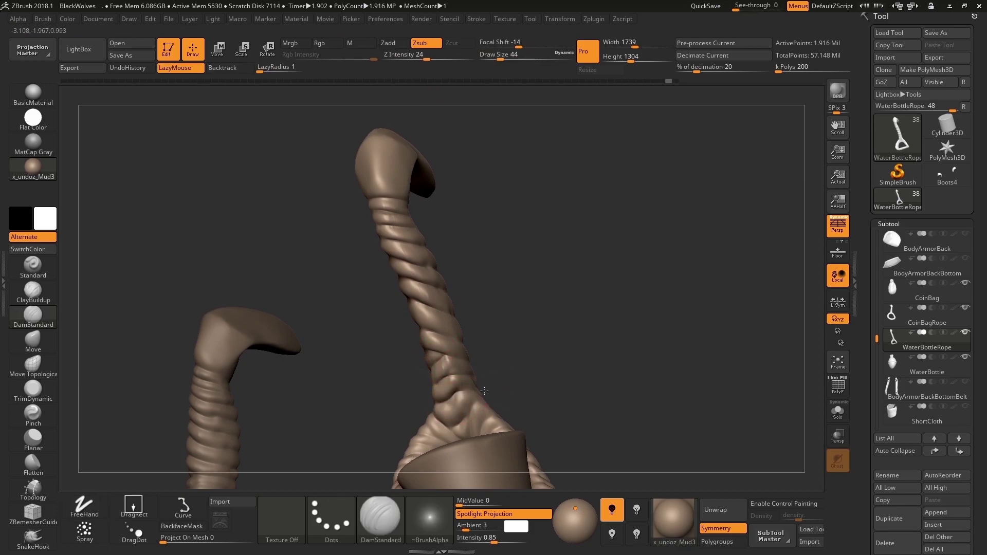
Step: Make CoinBagRope active and save the ZBrush project, replacing the existing file
{"action": "right_click_drag", "start_coordinate": [473, 412], "coordinate": [455, 336]}
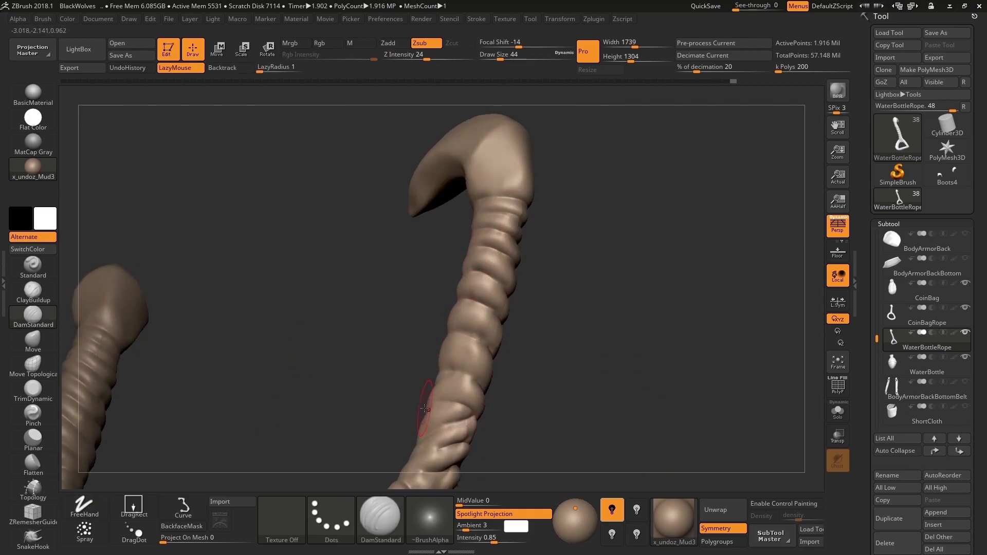
{"action": "right_click_drag", "start_coordinate": [441, 447], "coordinate": [335, 349]}
{"action": "left_click", "coordinate": [353, 357], "text": "alt"}
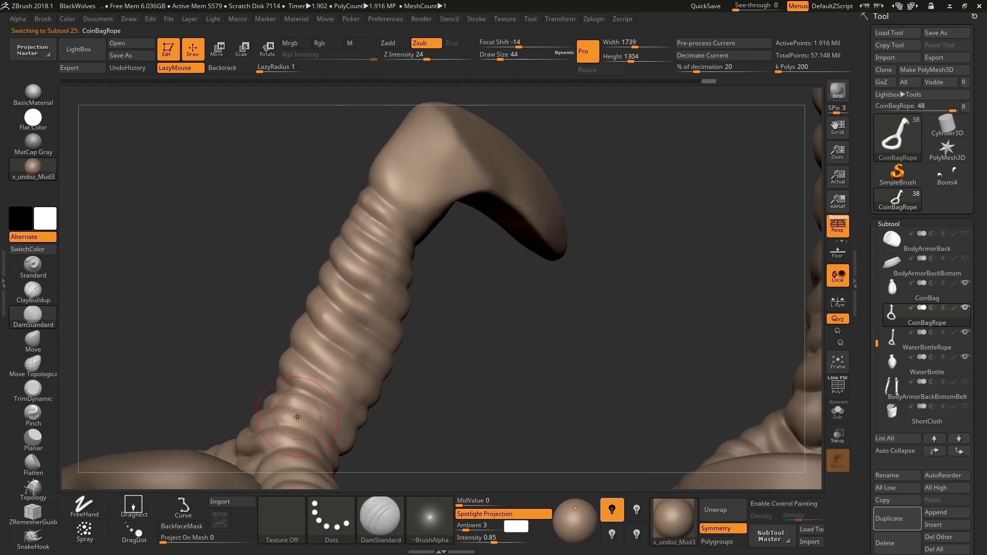
{"action": "right_click_drag", "start_coordinate": [403, 434], "coordinate": [818, 332]}
{"action": "mouse_move", "coordinate": [787, 260]}
{"action": "right_mouse_down"}
{"action": "mouse_move", "coordinate": [591, 310]}
{"action": "mouse_move", "coordinate": [510, 276]}
{"action": "right_mouse_up"}
{"action": "key", "text": "ctrl+s"}
{"action": "key", "text": "Return"}
{"action": "left_click", "coordinate": [509, 276]}
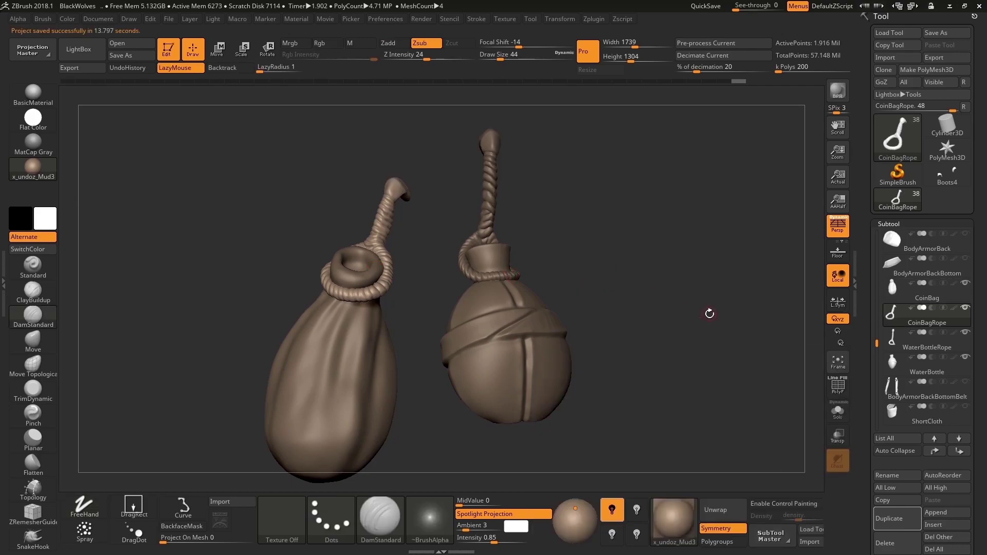
{"action": "right_click_drag", "start_coordinate": [709, 313], "coordinate": [555, 281]}
Step: Move the coin bag rope and water bottle rope clear of their bags
{"action": "key", "text": "w"}
{"action": "left_click_drag", "start_coordinate": [519, 247], "coordinate": [640, 258]}
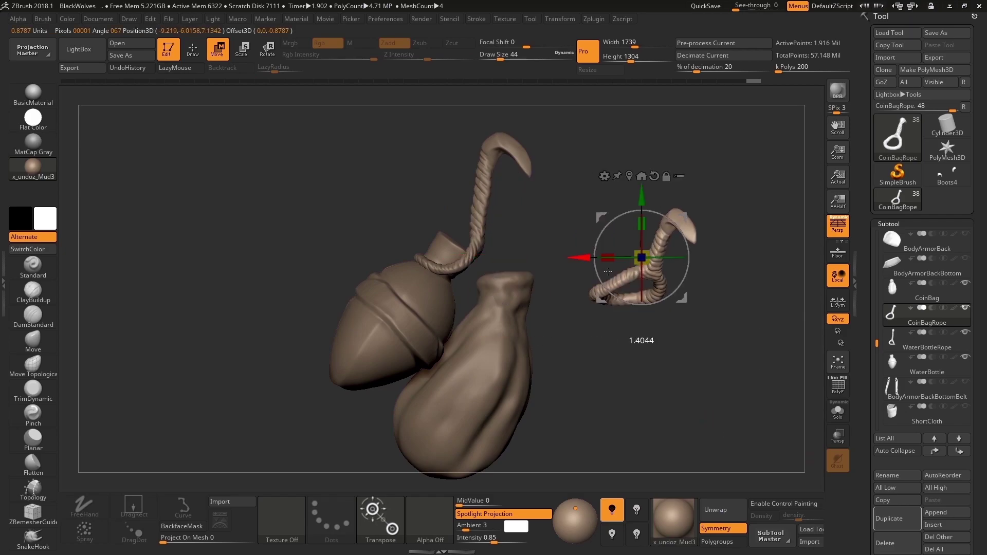
{"action": "left_click", "coordinate": [920, 344]}
{"action": "left_click_drag", "start_coordinate": [456, 172], "coordinate": [594, 177]}
{"action": "right_click_drag", "start_coordinate": [609, 327], "coordinate": [682, 319]}
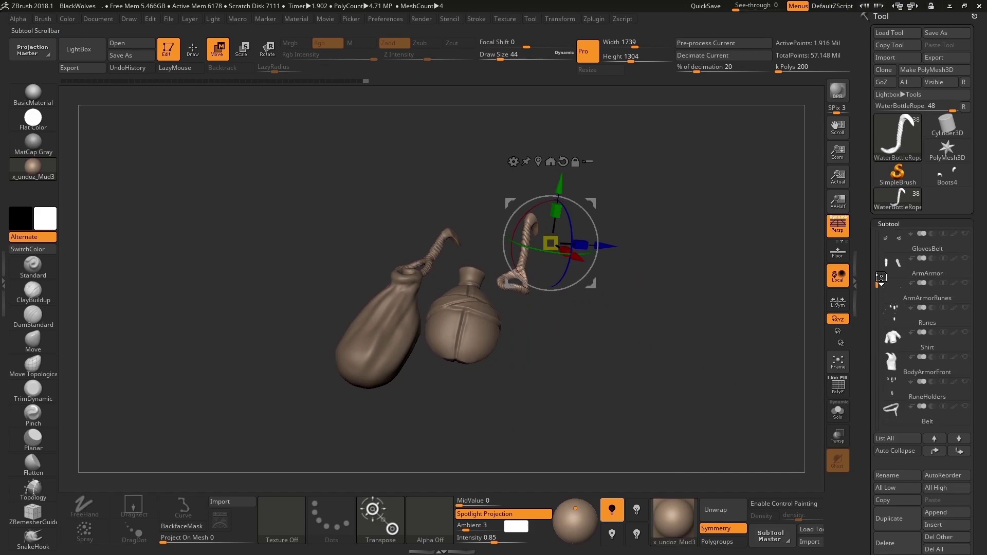
Step: Export the props as FBX into the Highpoly folder via FBX ExportImport
{"action": "left_click", "coordinate": [593, 19]}
{"action": "left_click", "coordinate": [629, 136]}
{"action": "left_click", "coordinate": [647, 212]}
{"action": "type", "text": "Extras_high"}
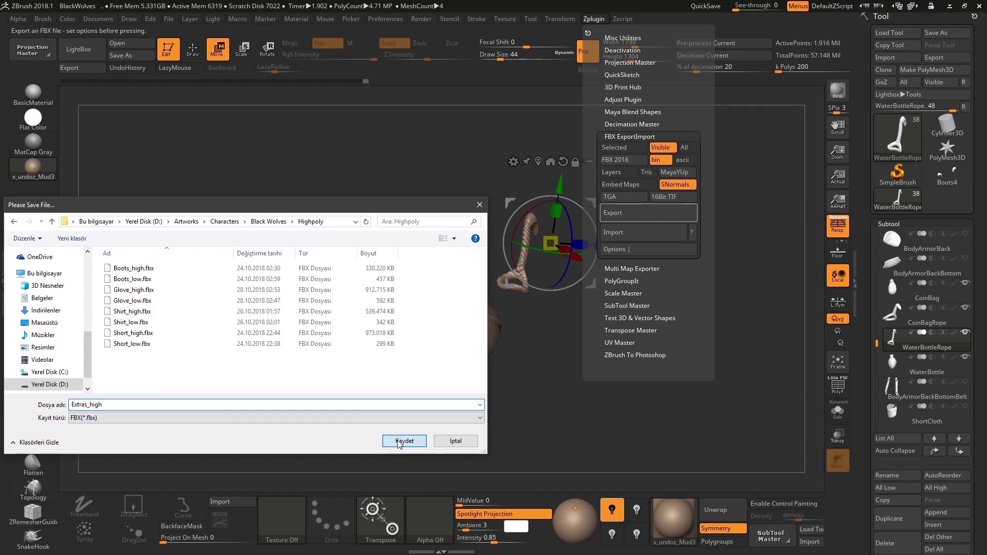
{"action": "left_click", "coordinate": [399, 441]}
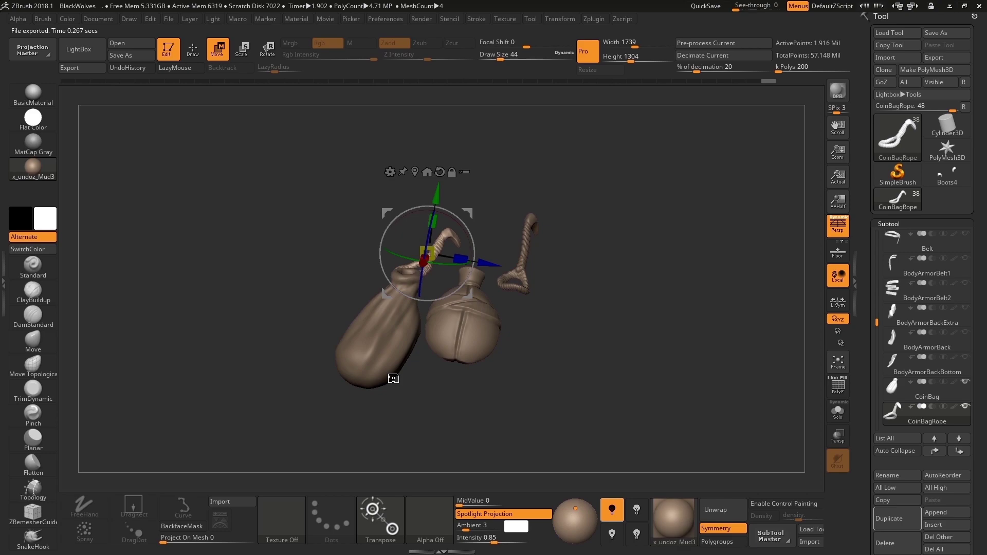
{"action": "key", "text": "alt+Tab"}
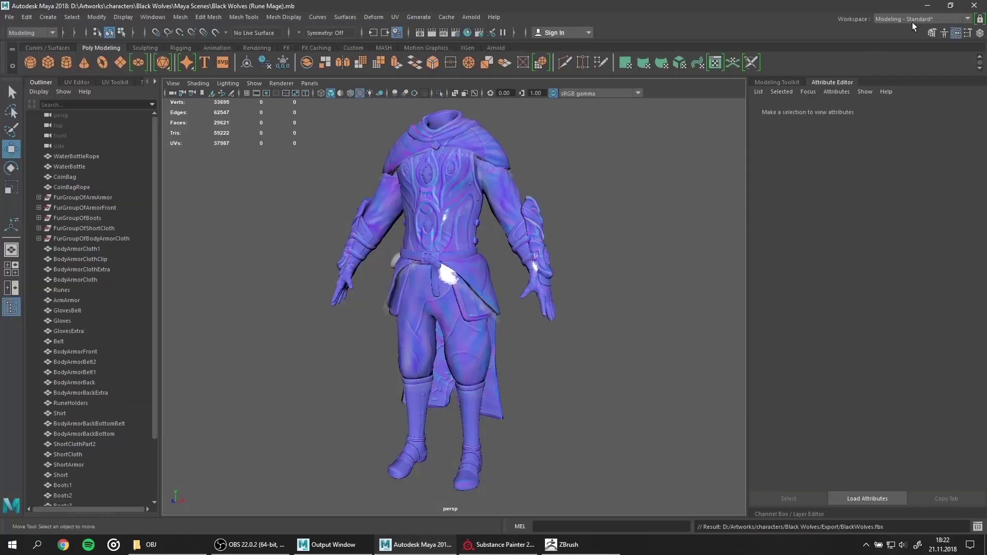
{"action": "scroll", "coordinate": [420, 263], "scroll_direction": "up", "scroll_amount": 5}
{"action": "left_click_drag", "start_coordinate": [452, 288], "coordinate": [612, 326], "text": "alt"}
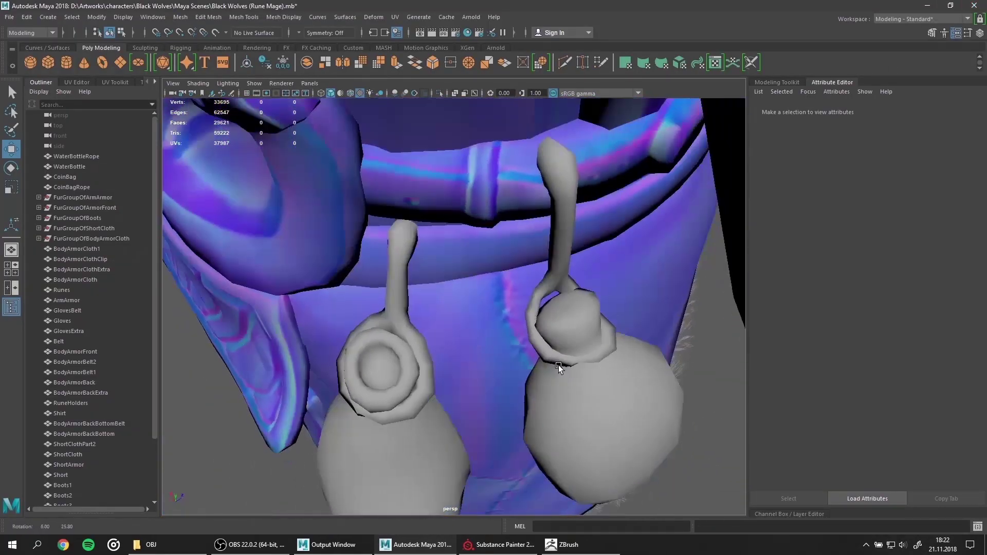
{"action": "left_click", "coordinate": [553, 206]}
{"action": "scroll", "coordinate": [607, 366], "scroll_direction": "down", "scroll_amount": 5}
{"action": "key", "text": "alt+Tab"}
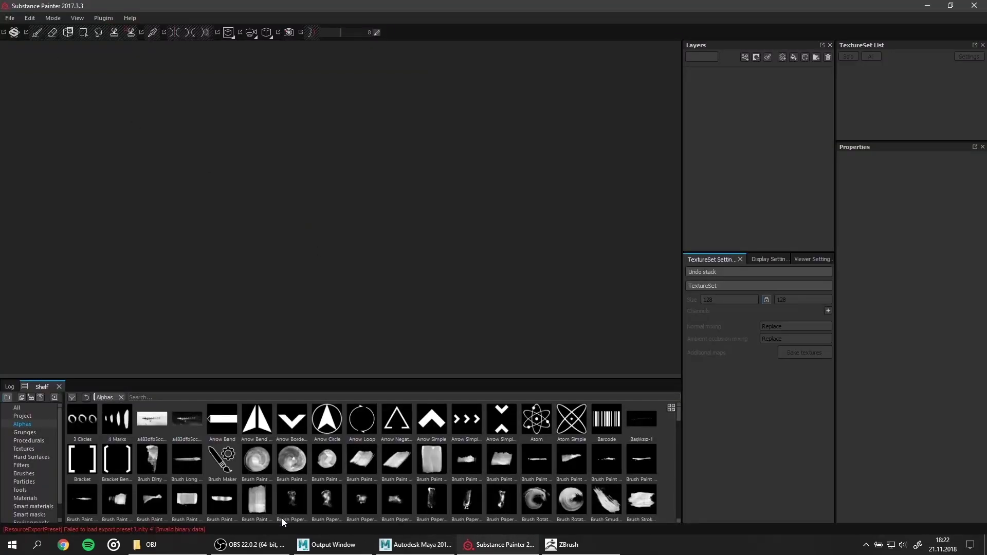
{"action": "key", "text": "alt+Tab"}
{"action": "left_click", "coordinate": [488, 271], "text": "alt"}
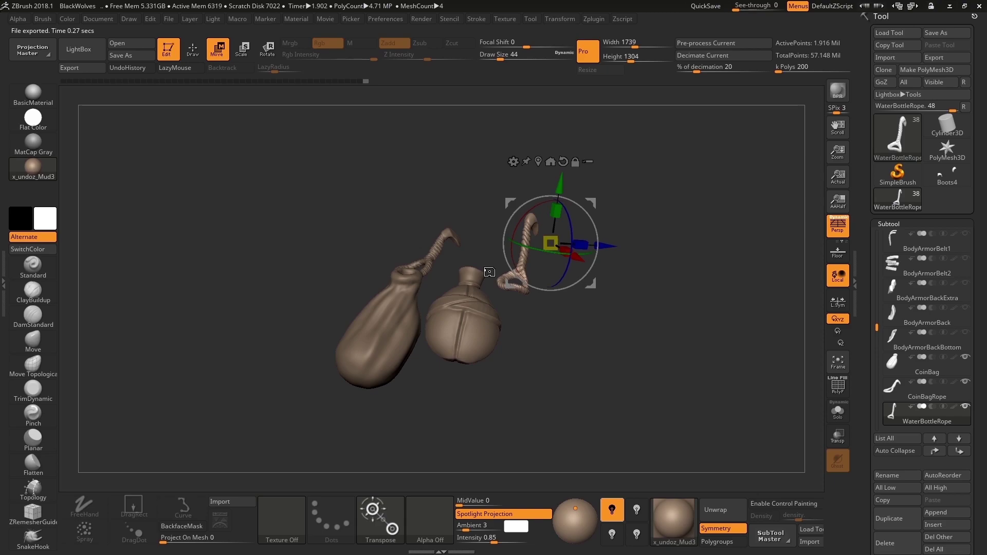
Step: Select the water bottle, undo the last two changes, and check the exported files folder
{"action": "left_click", "coordinate": [489, 272]}
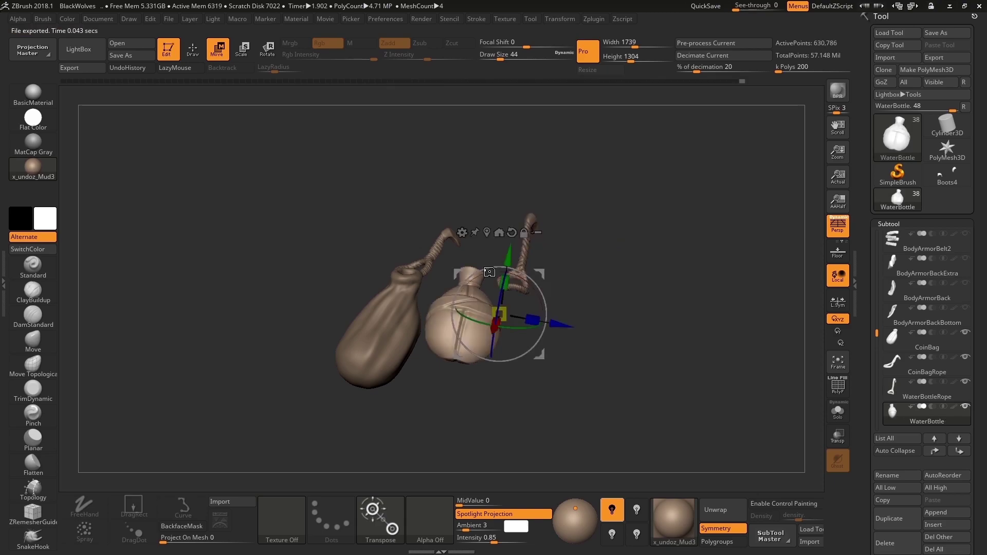
{"action": "key", "text": "ctrl+z"}
{"action": "key", "text": "ctrl+z"}
{"action": "key", "text": "ctrl+z"}
{"action": "key", "text": "ctrl+z"}
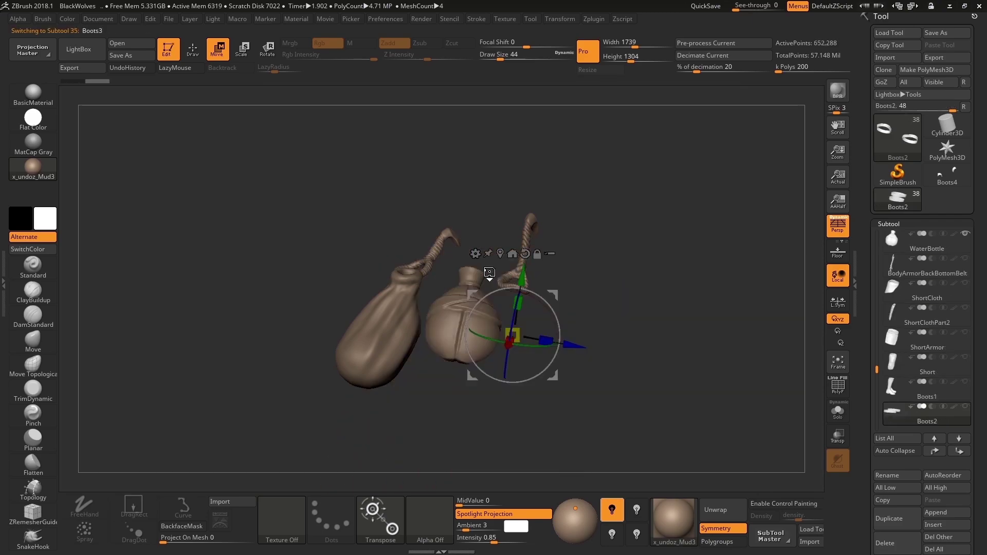
{"action": "key", "text": "ctrl+z"}
{"action": "key", "text": "ctrl+z"}
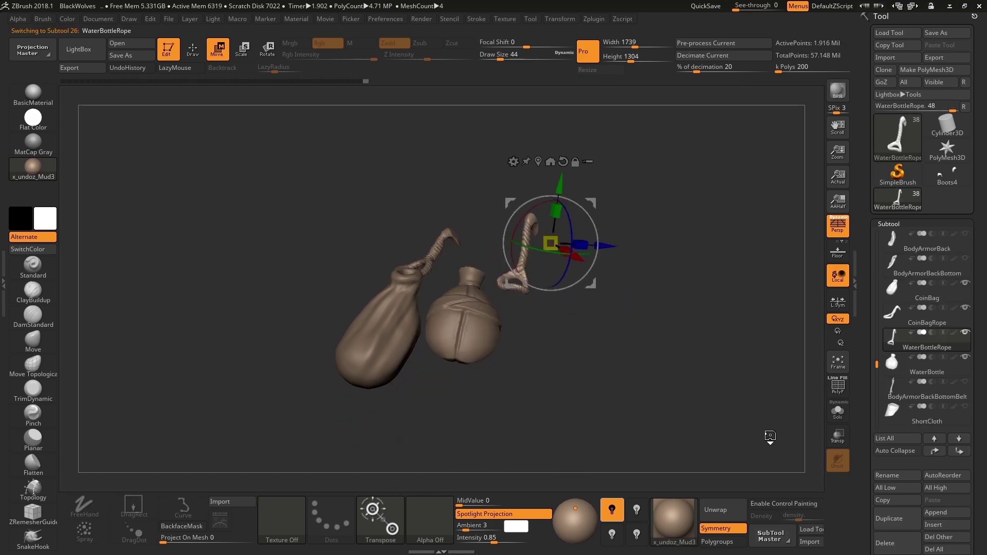
{"action": "key", "text": "alt+Tab"}
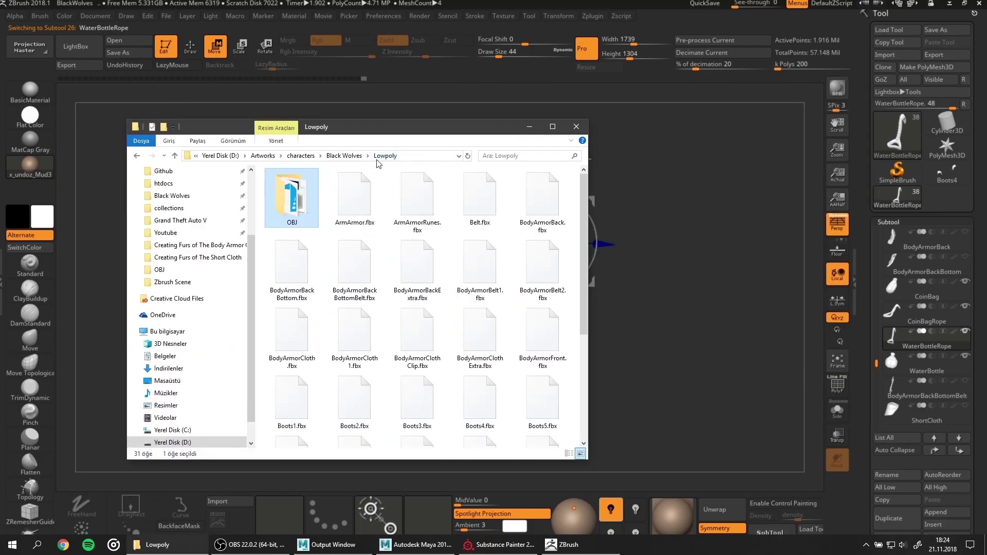
{"action": "key", "text": "alt+Tab"}
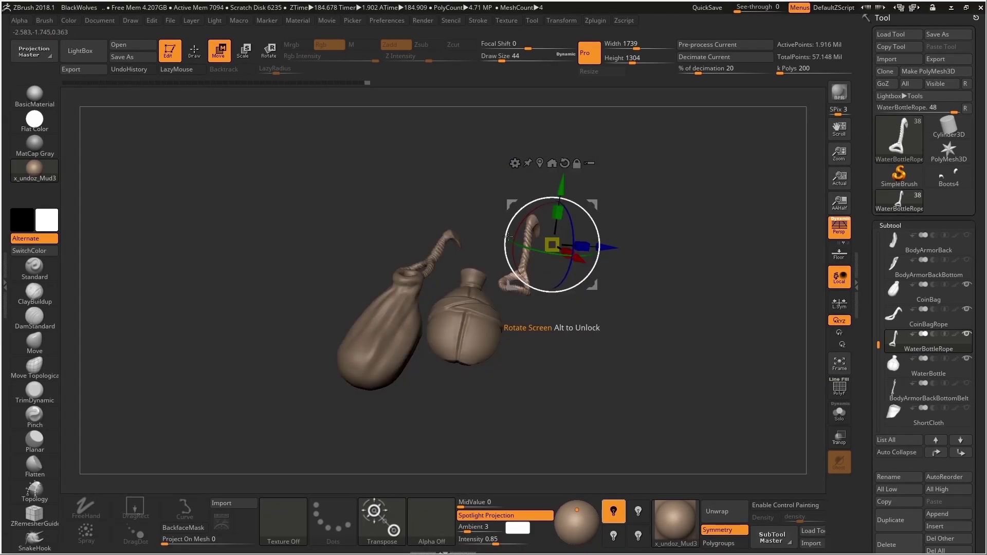
Step: Export the subtools as Extras_high.fbx and quit ZBrush without saving
{"action": "left_click", "coordinate": [595, 20]}
{"action": "left_click", "coordinate": [649, 214]}
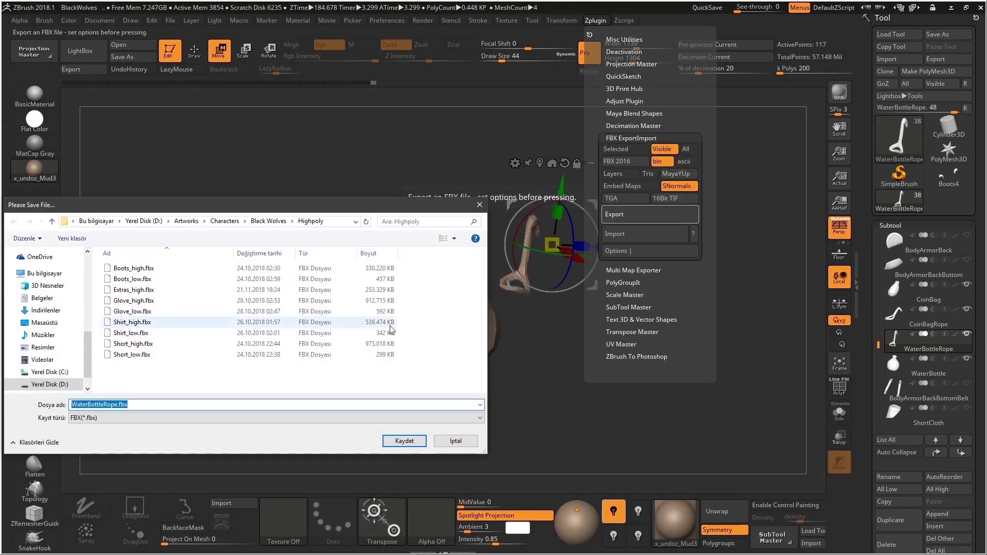
{"action": "left_click", "coordinate": [133, 290]}
{"action": "left_click", "coordinate": [91, 404]}
{"action": "left_click", "coordinate": [390, 438]}
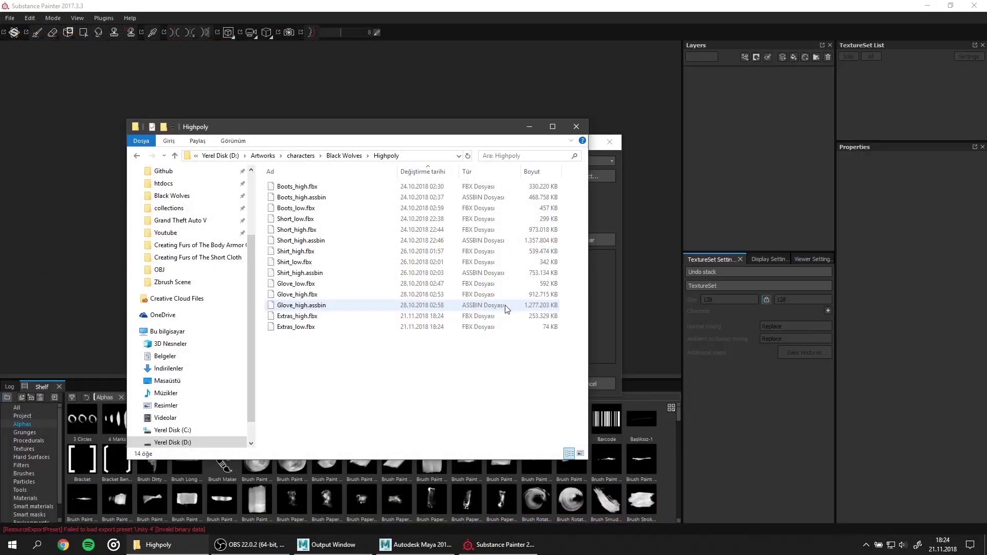
{"action": "left_click", "coordinate": [601, 176]}
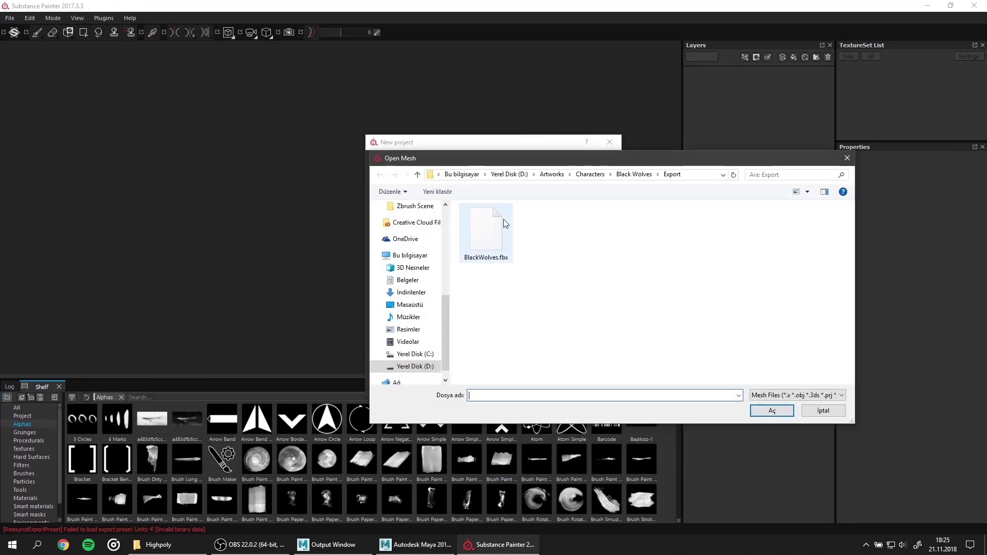
Step: Create a new 2048 project from Extras_low.fbx in the Highpoly folder
{"action": "left_click", "coordinate": [634, 175]}
{"action": "double_click", "coordinate": [644, 242]}
{"action": "double_click", "coordinate": [472, 242]}
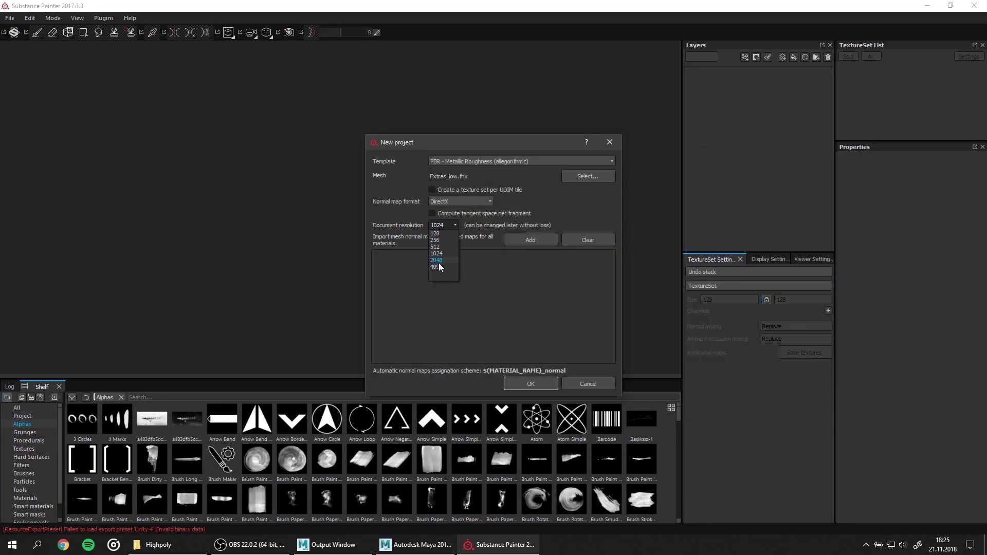
{"action": "left_click", "coordinate": [438, 261]}
{"action": "left_click", "coordinate": [530, 384]}
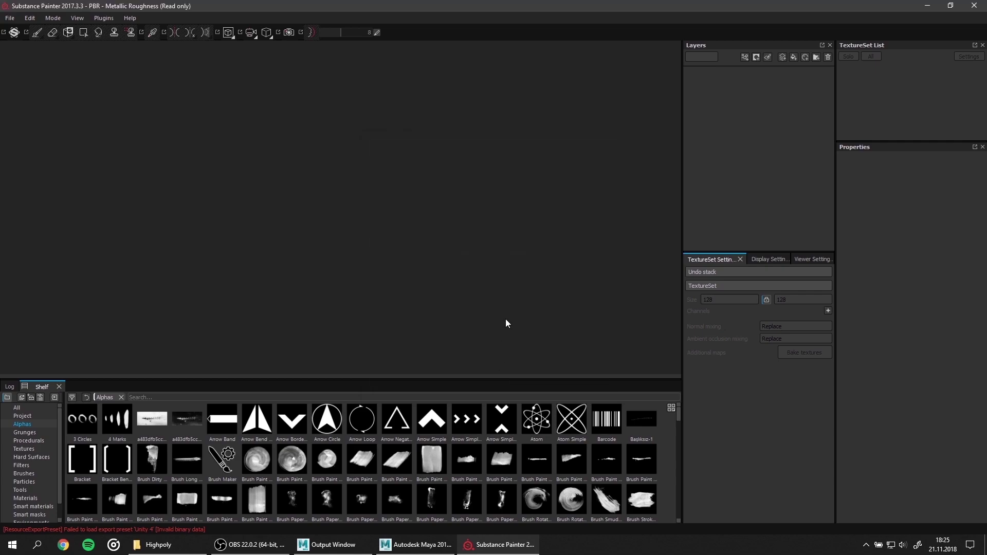
Step: Set Extras_high.fbx as the bake's high-definition mesh with Subsampling 2x2 antialiasing
{"action": "left_click", "coordinate": [805, 414]}
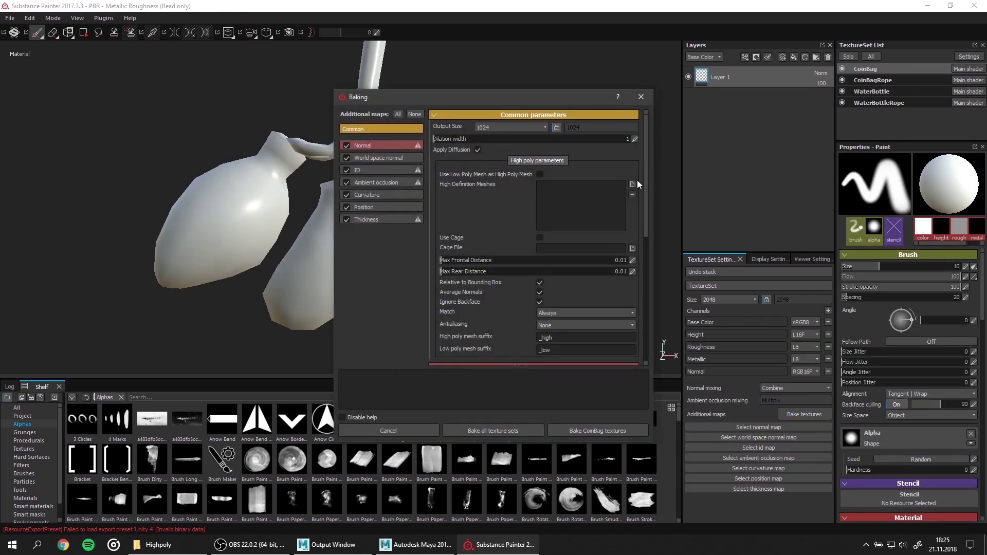
{"action": "left_click", "coordinate": [637, 180]}
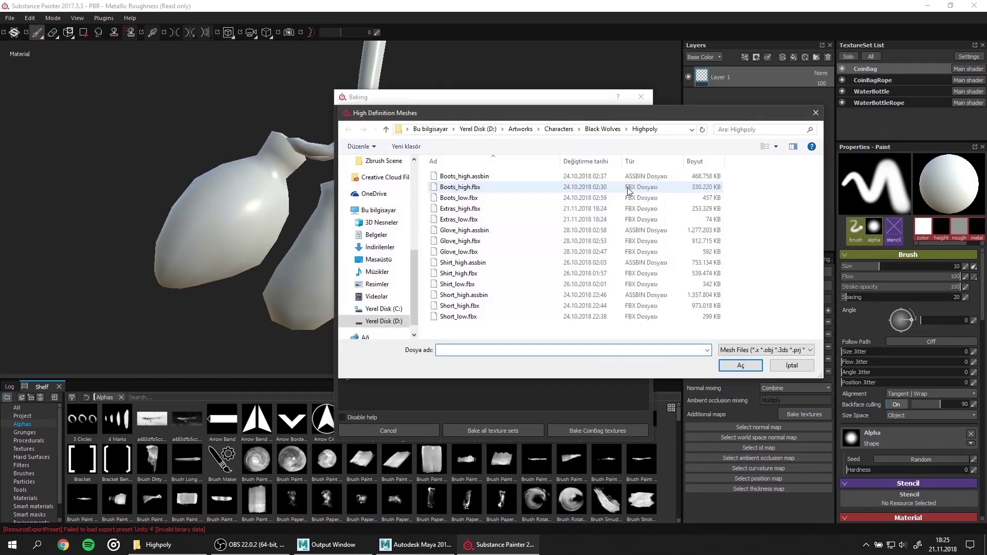
{"action": "double_click", "coordinate": [564, 286]}
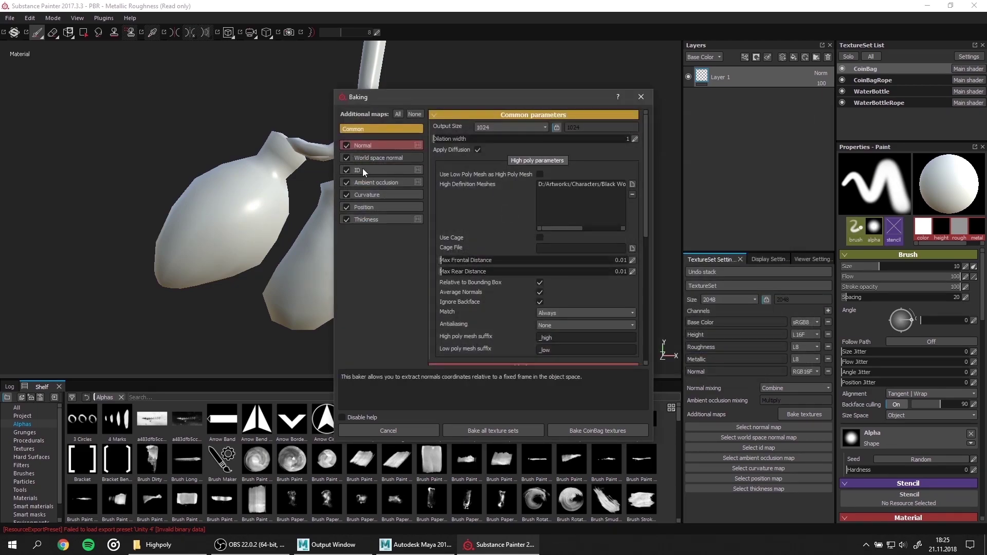
{"action": "left_click", "coordinate": [576, 325]}
{"action": "left_click", "coordinate": [575, 340]}
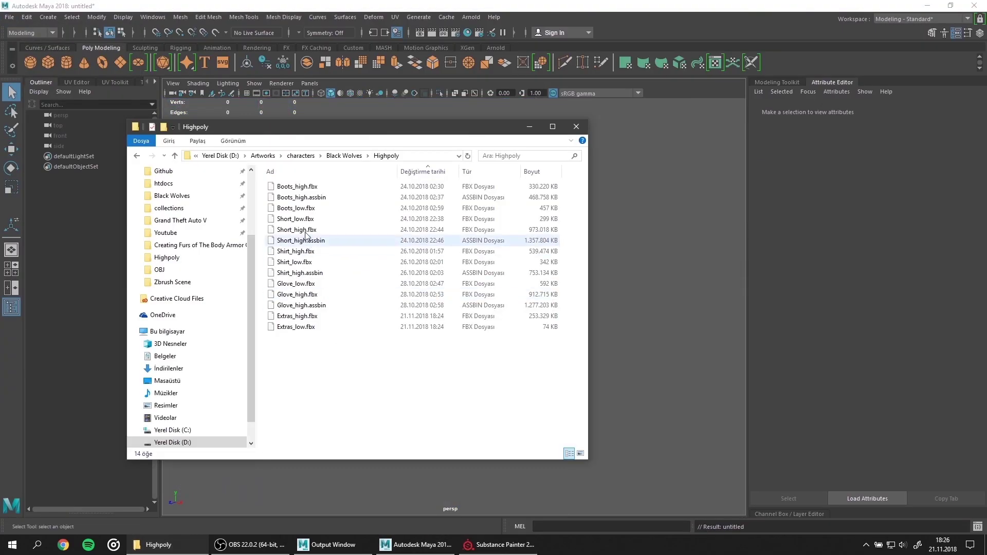
Step: Import the low-poly extras meshes into Maya and soften their edges
{"action": "left_click_drag", "start_coordinate": [296, 315], "coordinate": [612, 316]}
{"action": "left_click", "coordinate": [283, 17]}
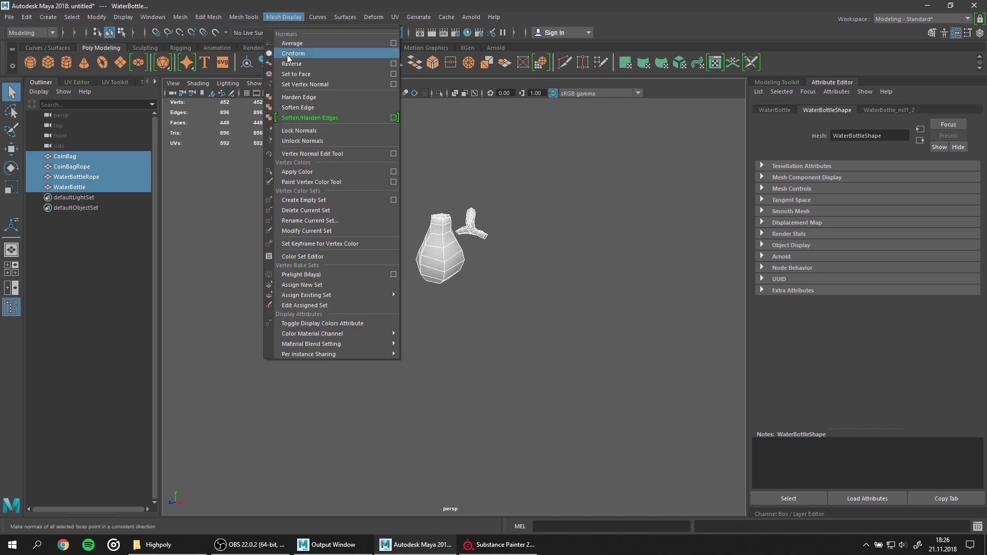
{"action": "left_click", "coordinate": [298, 107]}
{"action": "left_click", "coordinate": [153, 17]}
{"action": "left_click", "coordinate": [273, 115]}
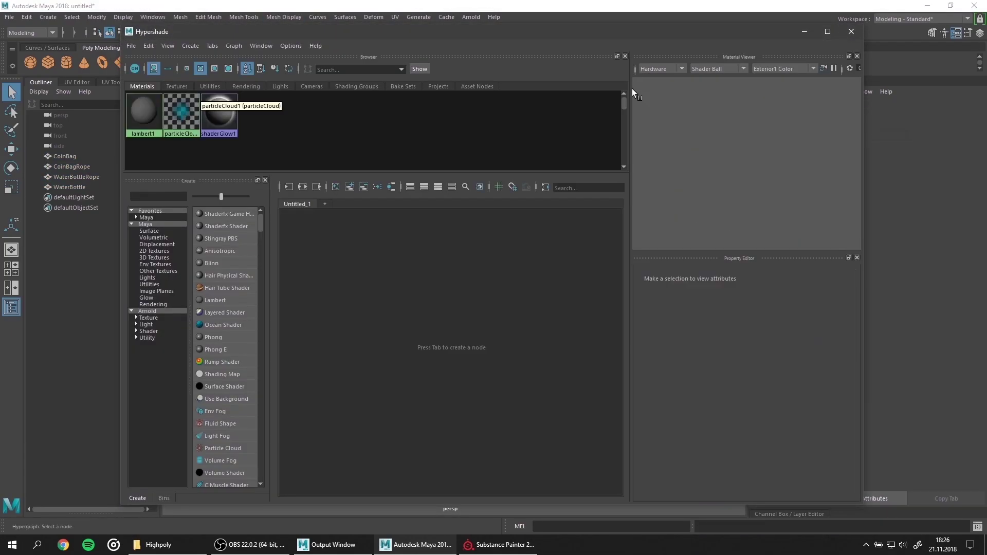
{"action": "left_click", "coordinate": [851, 31]}
Step: Assign a new lambert material to all the extras meshes
{"action": "right_click_drag", "start_coordinate": [517, 230], "coordinate": [624, 240]}
{"action": "key", "text": "space"}
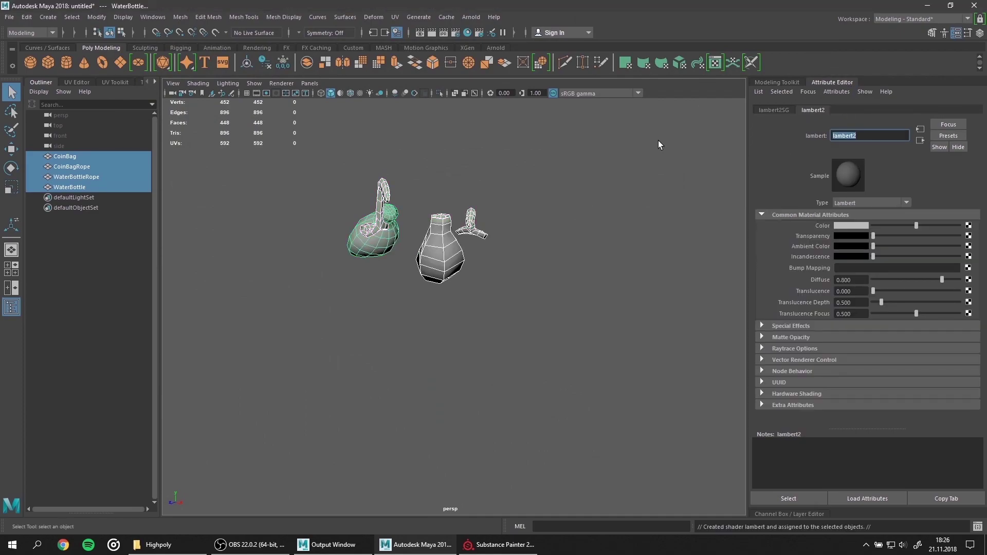
{"action": "key", "text": "Return"}
{"action": "left_click", "coordinate": [507, 302]}
{"action": "key", "text": "f"}
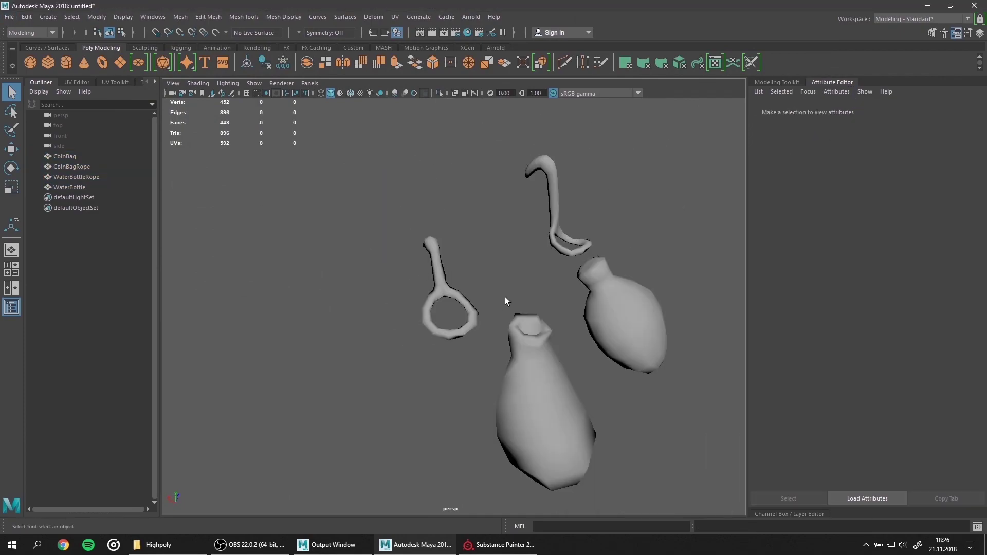
Step: Apply red vertex colour to both rope meshes
{"action": "left_click", "coordinate": [240, 17]}
{"action": "left_click", "coordinate": [397, 172]}
{"action": "left_click", "coordinate": [477, 205]}
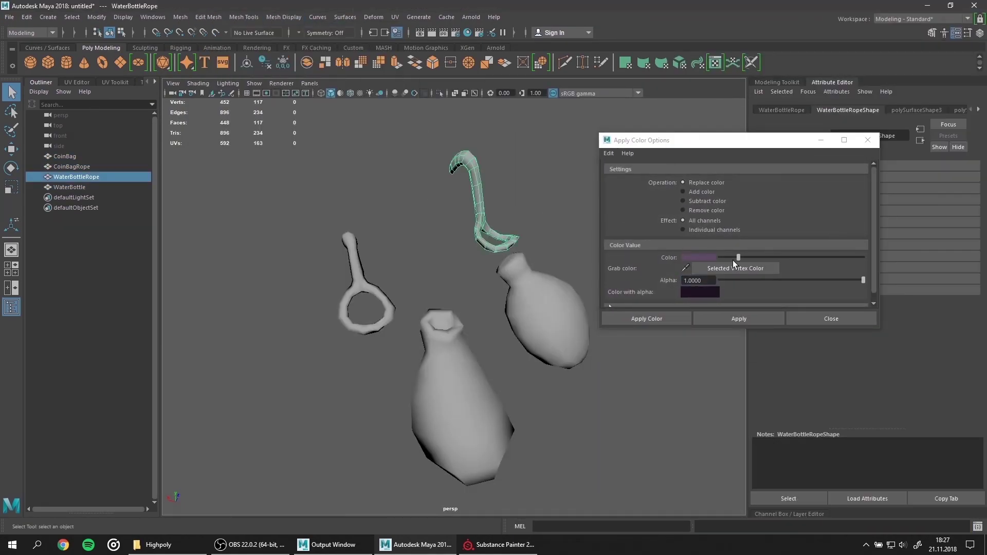
{"action": "left_click", "coordinate": [360, 267], "text": "shift"}
{"action": "left_click", "coordinate": [698, 257]}
{"action": "left_click", "coordinate": [689, 318]}
Step: Apply green vertex colour to the water bottle
{"action": "key", "text": "ctrl+shift+i"}
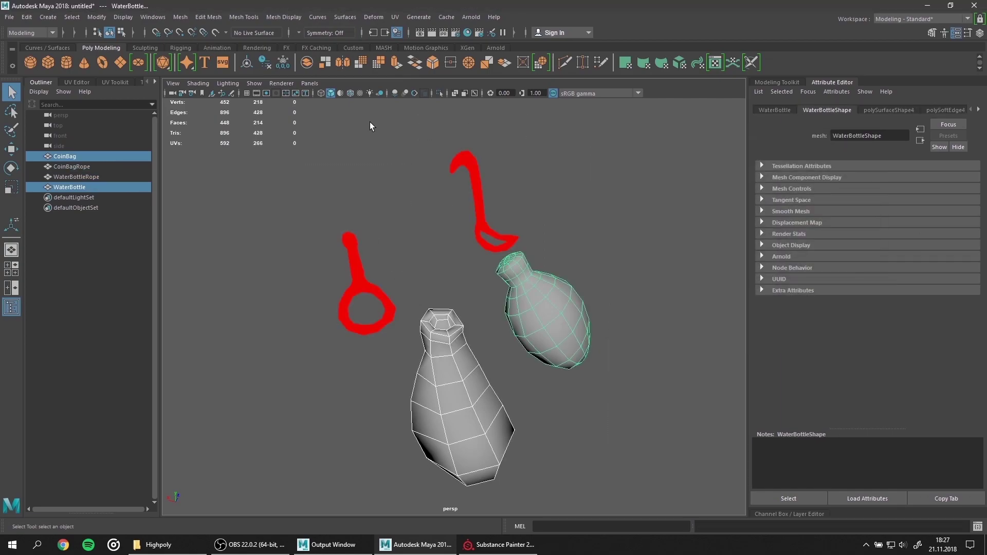
{"action": "left_click", "coordinate": [693, 257]}
{"action": "left_click", "coordinate": [720, 288]}
{"action": "left_click", "coordinate": [641, 319]}
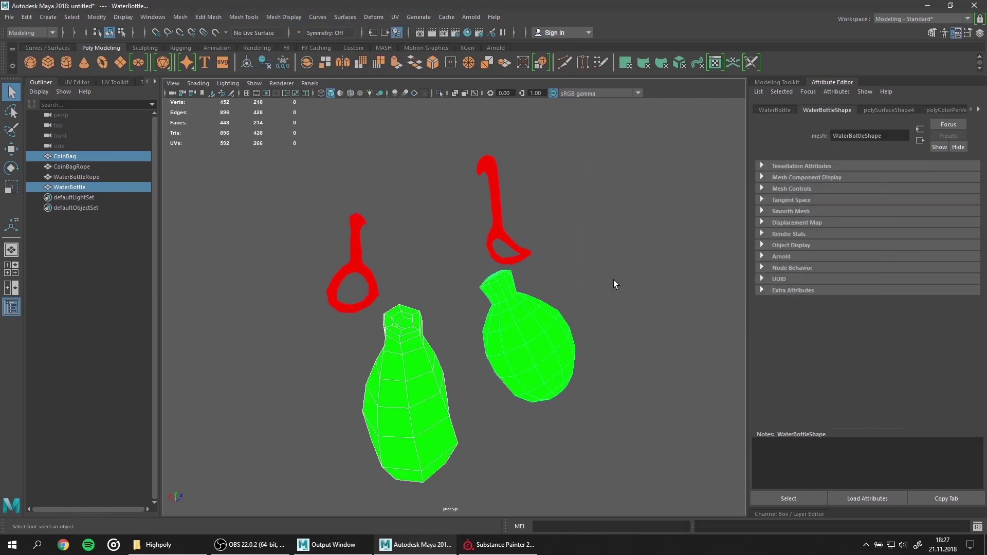
{"action": "left_click", "coordinate": [613, 279]}
{"action": "right_click_drag", "start_coordinate": [613, 280], "coordinate": [584, 357], "text": "alt"}
Step: Apply blue vertex colour to the CoinBag mesh
{"action": "left_click", "coordinate": [465, 389]}
{"action": "left_click", "coordinate": [153, 17]}
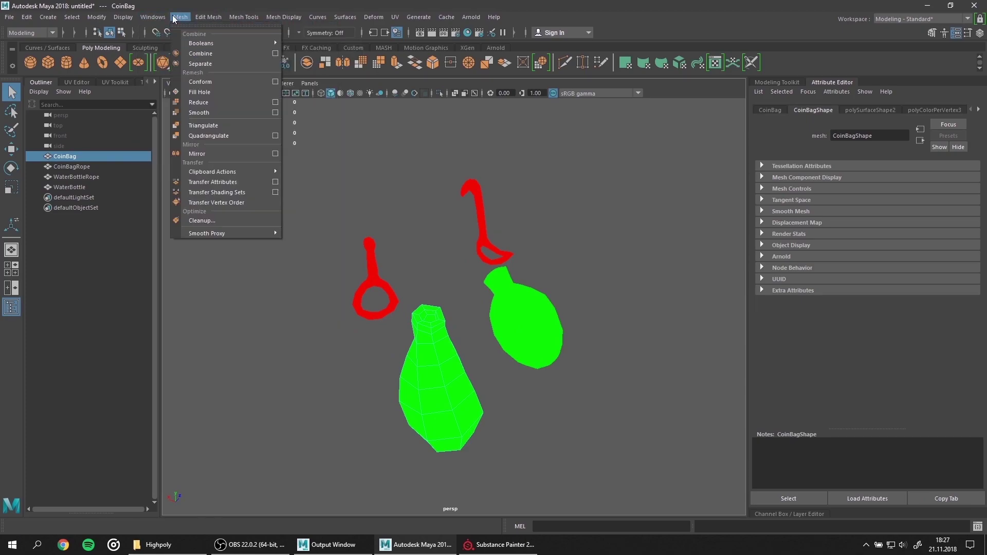
{"action": "left_click", "coordinate": [393, 171]}
{"action": "left_click", "coordinate": [709, 283]}
{"action": "left_click", "coordinate": [641, 320]}
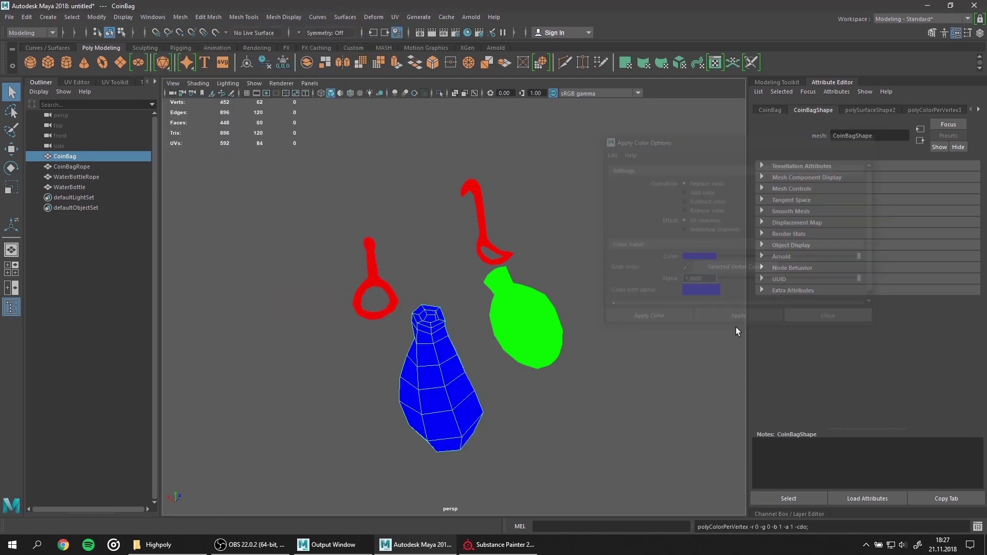
{"action": "left_click", "coordinate": [643, 411]}
Step: Export all meshes over the existing Extras_low.fbx, replacing it
{"action": "left_click", "coordinate": [9, 17]}
{"action": "left_click", "coordinate": [45, 150]}
{"action": "double_click", "coordinate": [180, 224]}
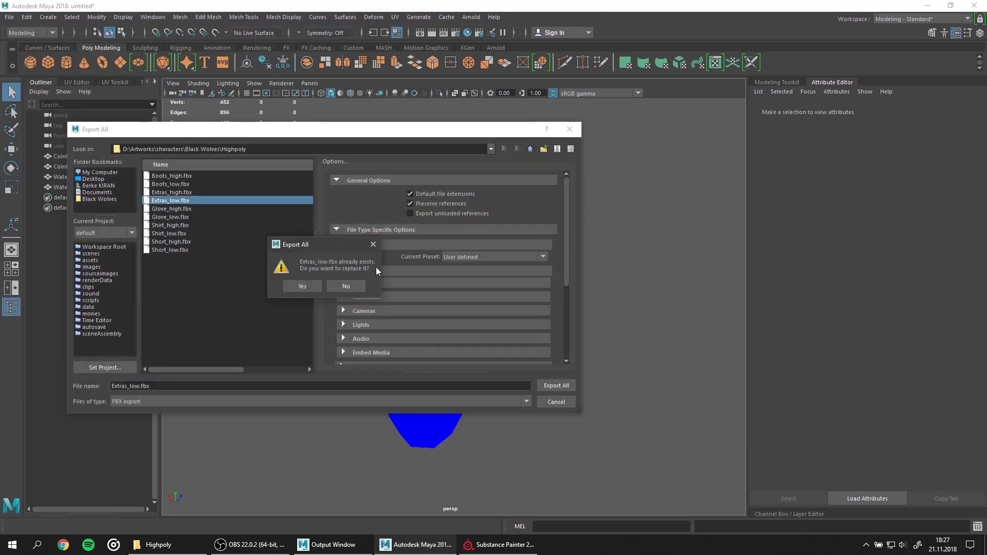
{"action": "left_click", "coordinate": [303, 284]}
{"action": "left_click", "coordinate": [496, 545]}
Step: Create a new 2048 project from the updated Extras_low.fbx
{"action": "key", "text": "ctrl+n"}
{"action": "left_click", "coordinate": [591, 172]}
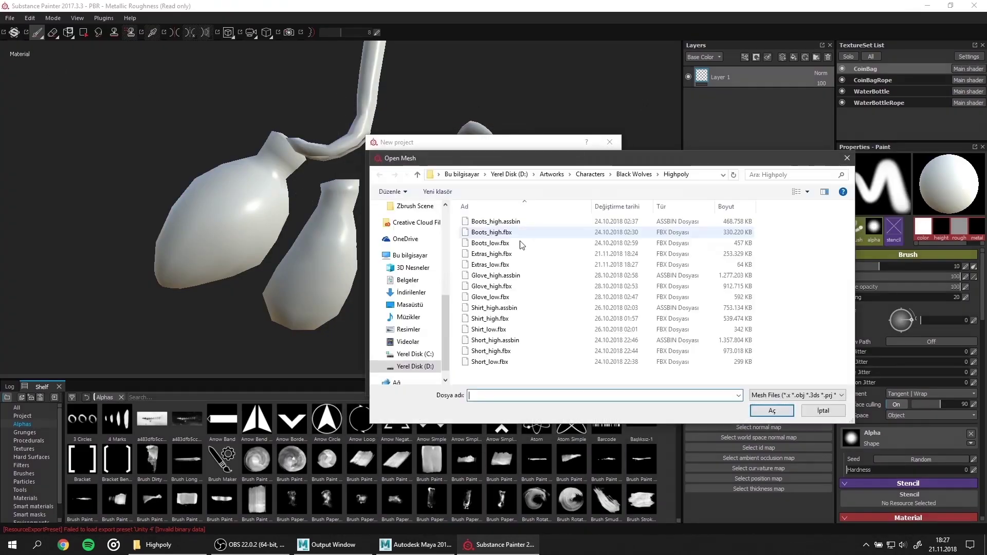
{"action": "left_click", "coordinate": [491, 264]}
{"action": "double_click", "coordinate": [491, 264]}
{"action": "left_click", "coordinate": [443, 225]}
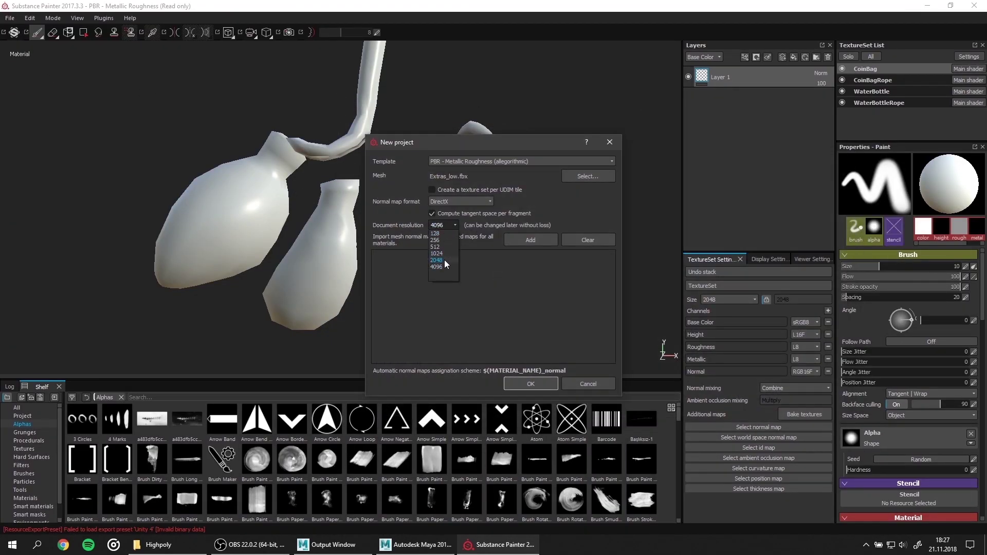
{"action": "left_click", "coordinate": [444, 260]}
{"action": "left_click", "coordinate": [520, 384]}
Step: Bake ExtrasMat textures from the high-poly extras mesh with mesh matching Always
{"action": "left_click", "coordinate": [804, 414]}
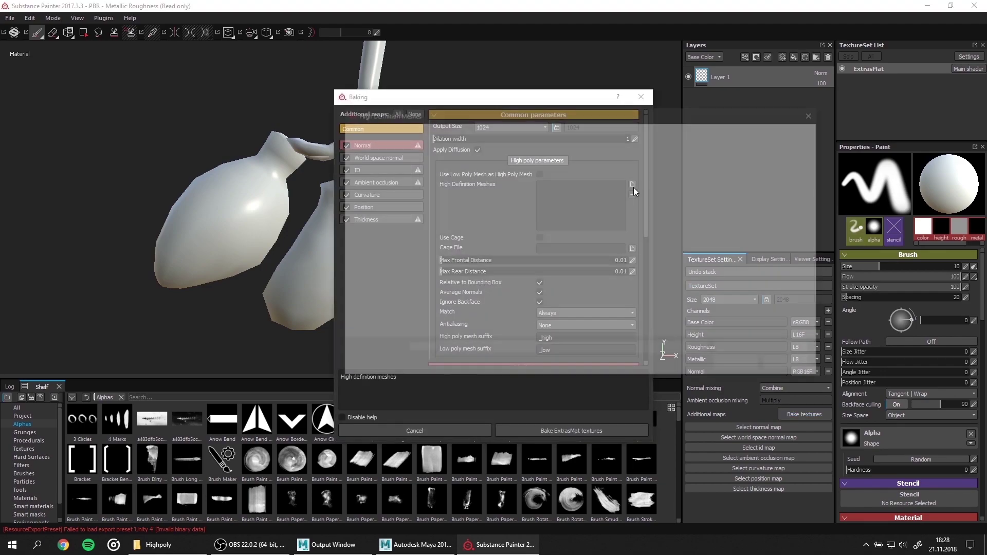
{"action": "left_click", "coordinate": [633, 185]}
{"action": "double_click", "coordinate": [440, 255]}
{"action": "left_click", "coordinate": [566, 325]}
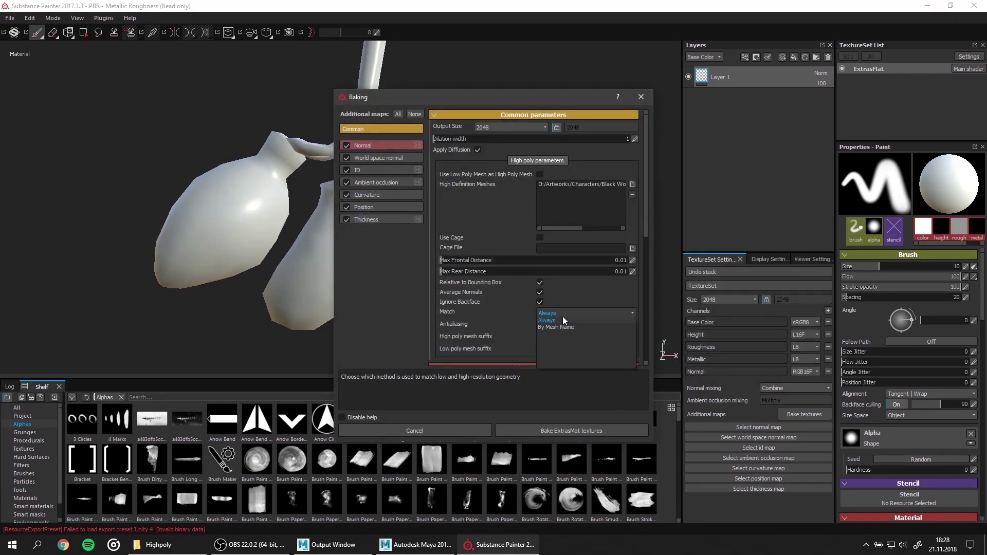
{"action": "left_click", "coordinate": [562, 342]}
{"action": "left_click", "coordinate": [571, 431]}
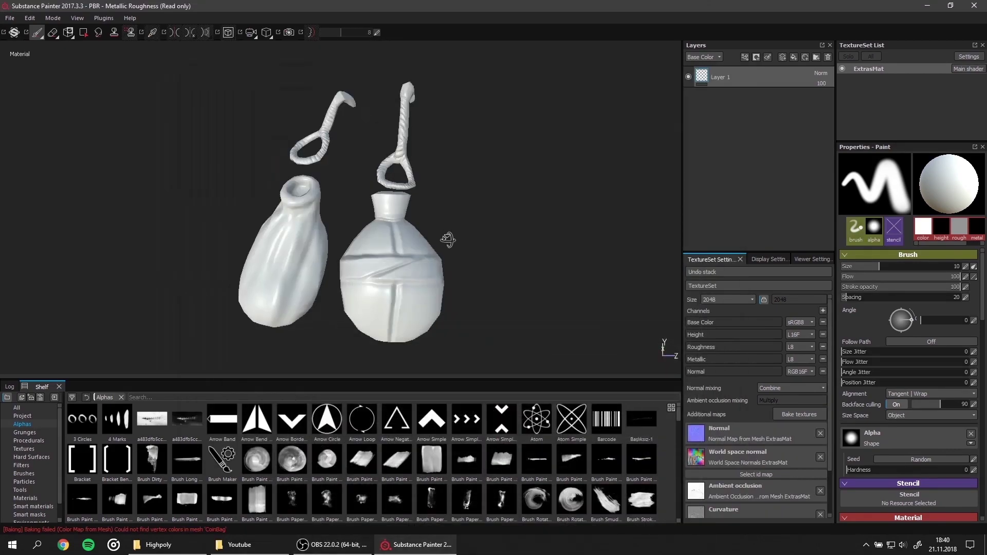
{"action": "left_click_drag", "start_coordinate": [448, 240], "coordinate": [403, 236], "text": "alt"}
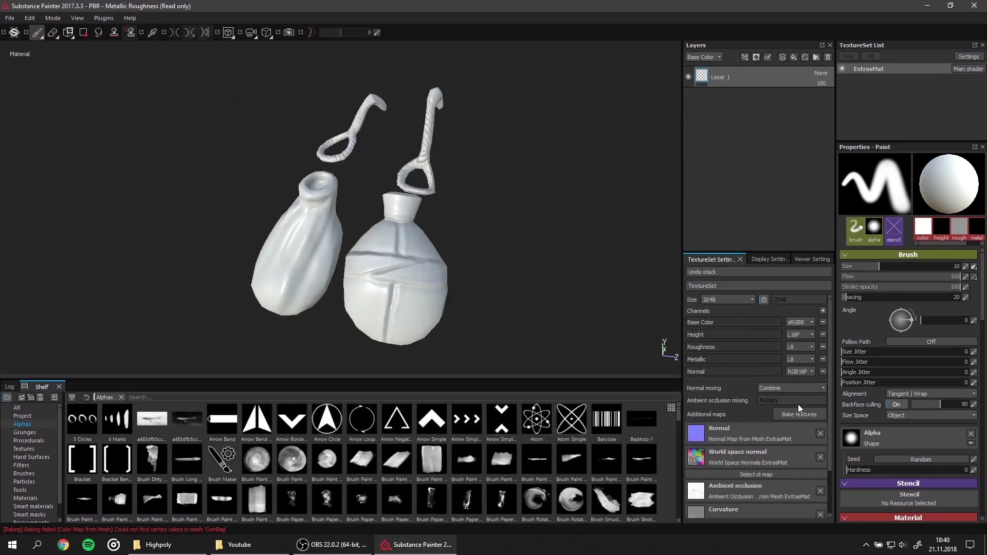
Step: Rebake the ID map from the vertex colours
{"action": "left_click", "coordinate": [799, 414]}
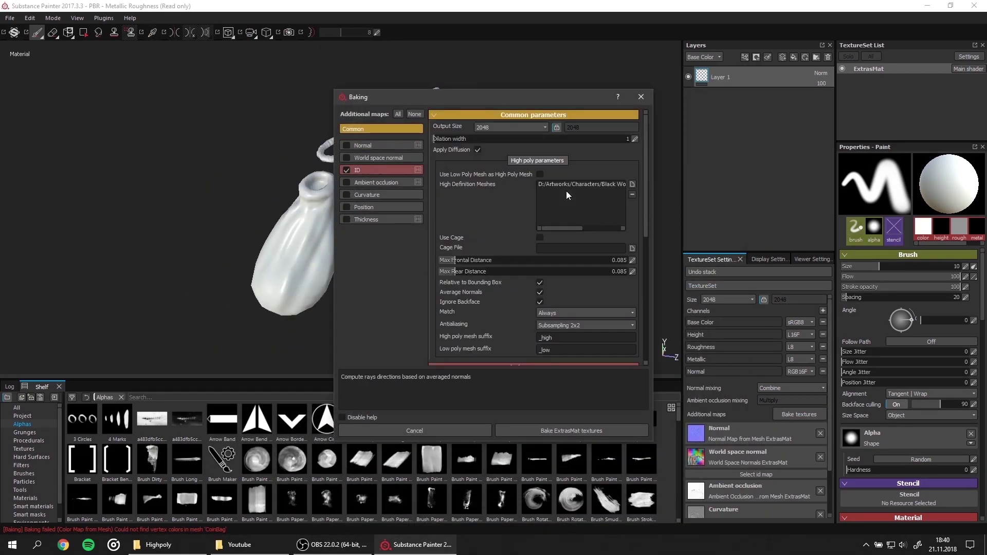
{"action": "left_click", "coordinate": [571, 430]}
{"action": "left_click", "coordinate": [518, 309]}
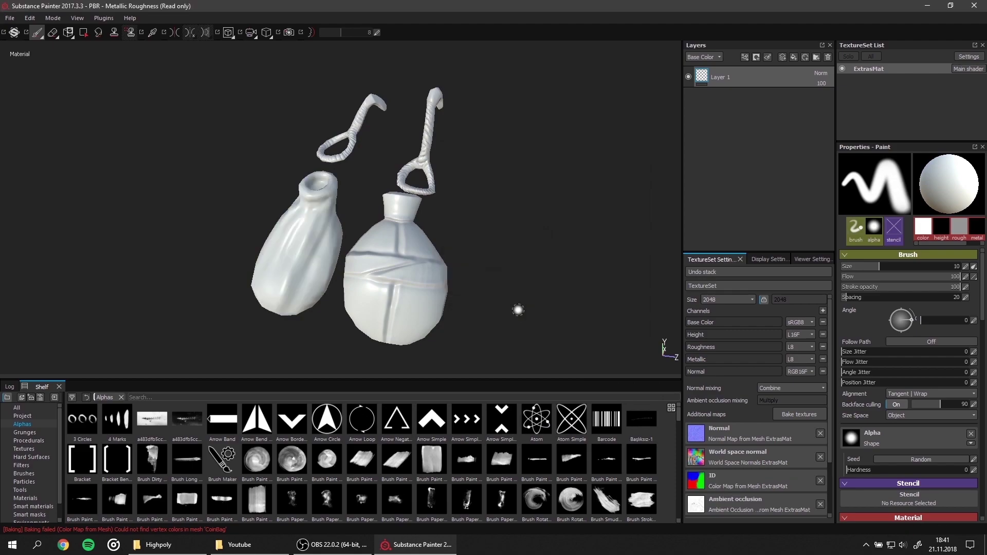
{"action": "left_click", "coordinate": [29, 17]}
Step: Export the ExtrasMat baked maps to the character's Texture folder
{"action": "left_click", "coordinate": [31, 175]}
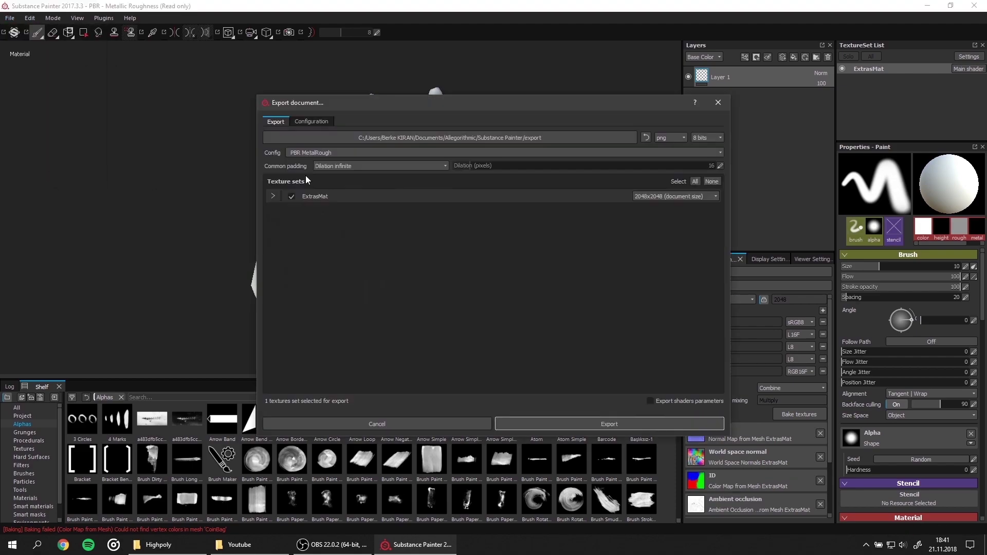
{"action": "left_click", "coordinate": [427, 138]}
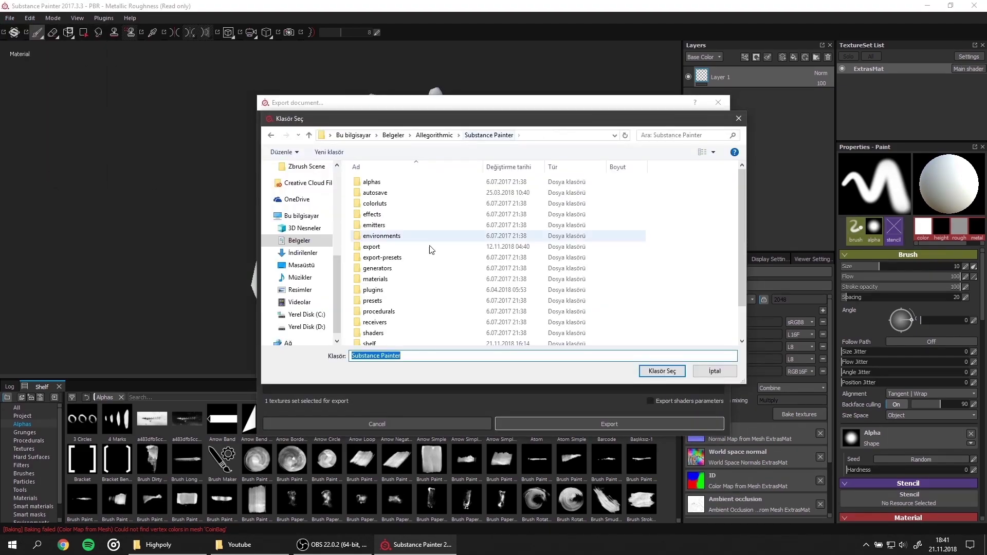
{"action": "left_click", "coordinate": [281, 192]}
{"action": "double_click", "coordinate": [572, 325]}
{"action": "left_click", "coordinate": [662, 370]}
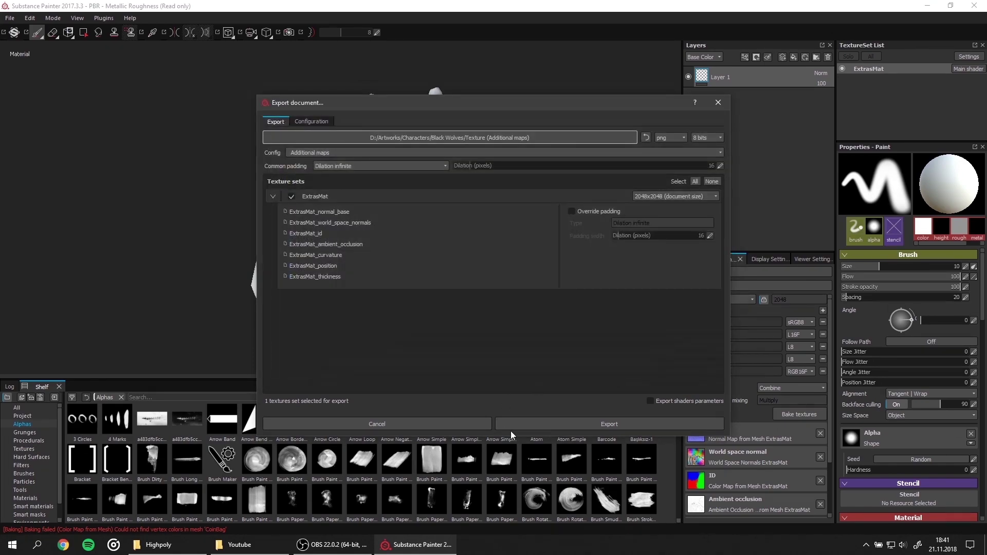
{"action": "left_click", "coordinate": [513, 425]}
Step: Launch Photoshop and dismiss the export-finished notice and project browser
{"action": "key", "text": "super"}
{"action": "type", "text": "ps"}
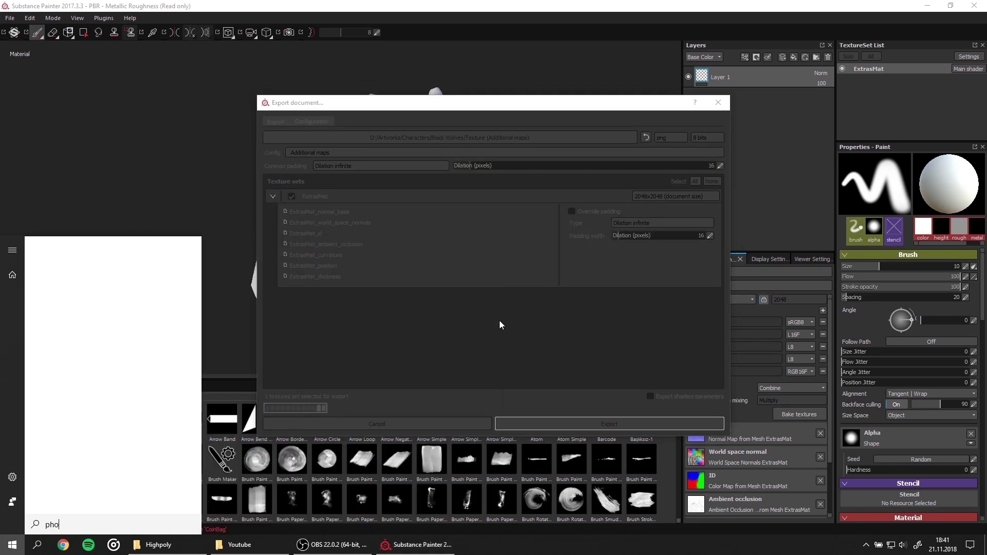
{"action": "key", "text": "Return"}
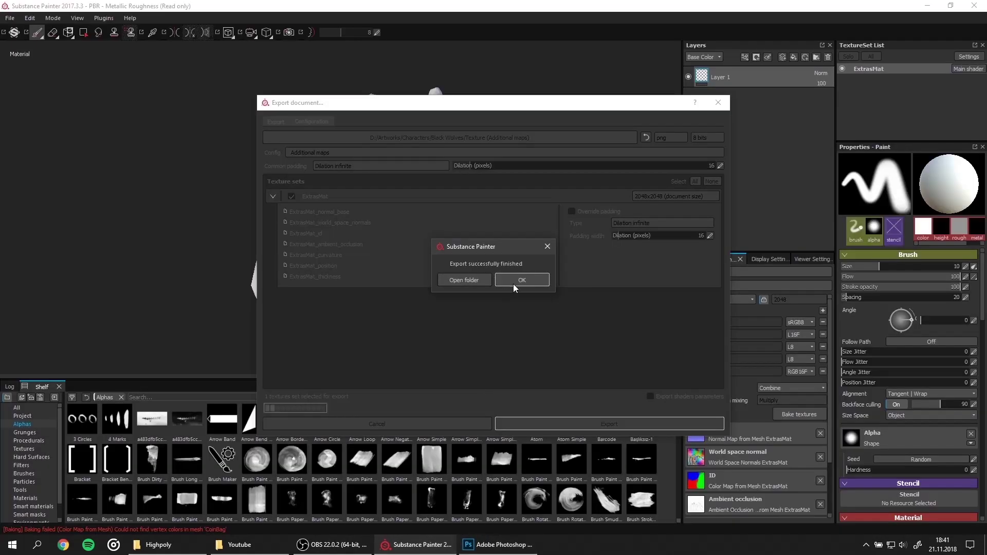
{"action": "left_click", "coordinate": [514, 282]}
{"action": "key", "text": "ctrl+o"}
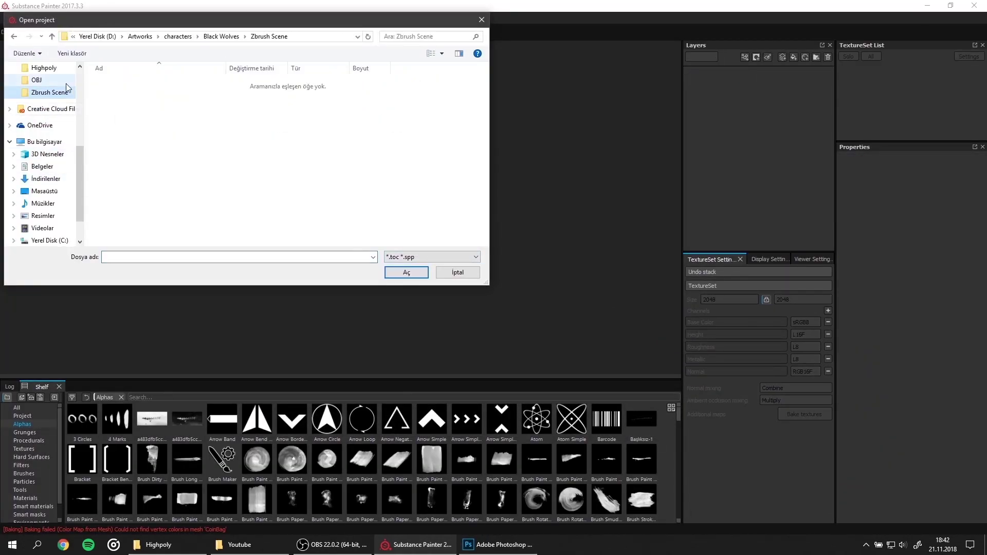
{"action": "double_click", "coordinate": [121, 154]}
{"action": "key", "text": "Escape"}
Step: Open ExtrasMat_id.png from the texture folder in Photoshop
{"action": "left_click", "coordinate": [514, 544]}
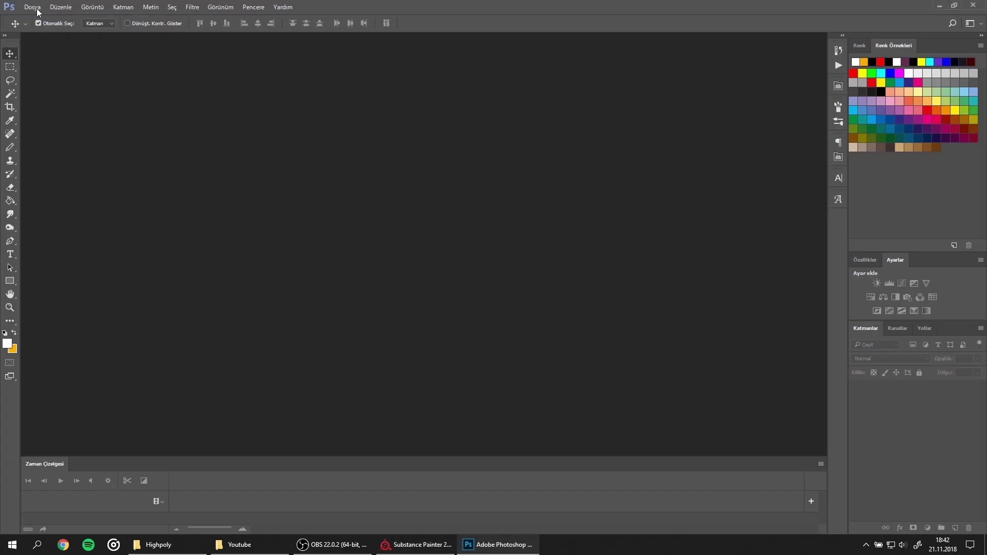
{"action": "left_click", "coordinate": [39, 7]}
{"action": "left_click", "coordinate": [44, 25]}
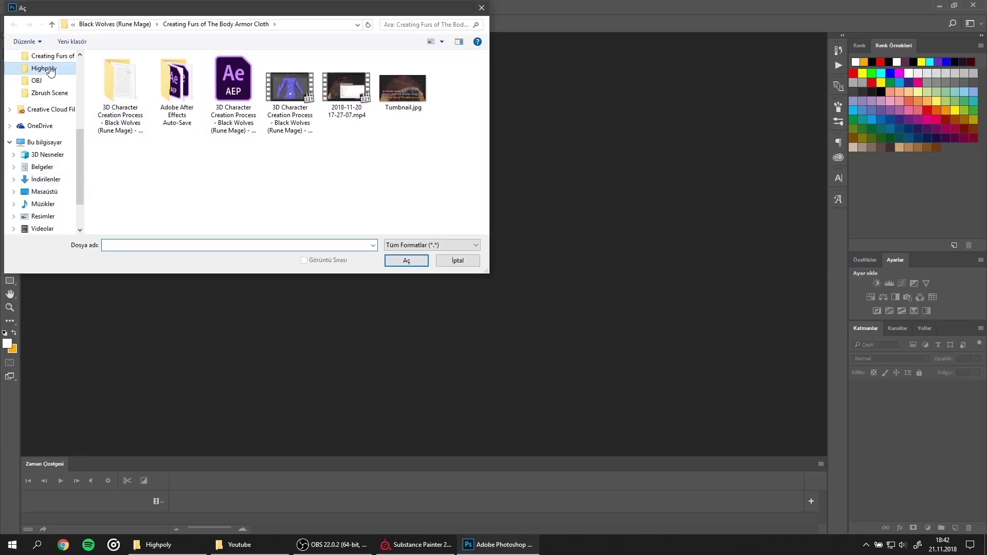
{"action": "double_click", "coordinate": [176, 145]}
{"action": "double_click", "coordinate": [221, 149]}
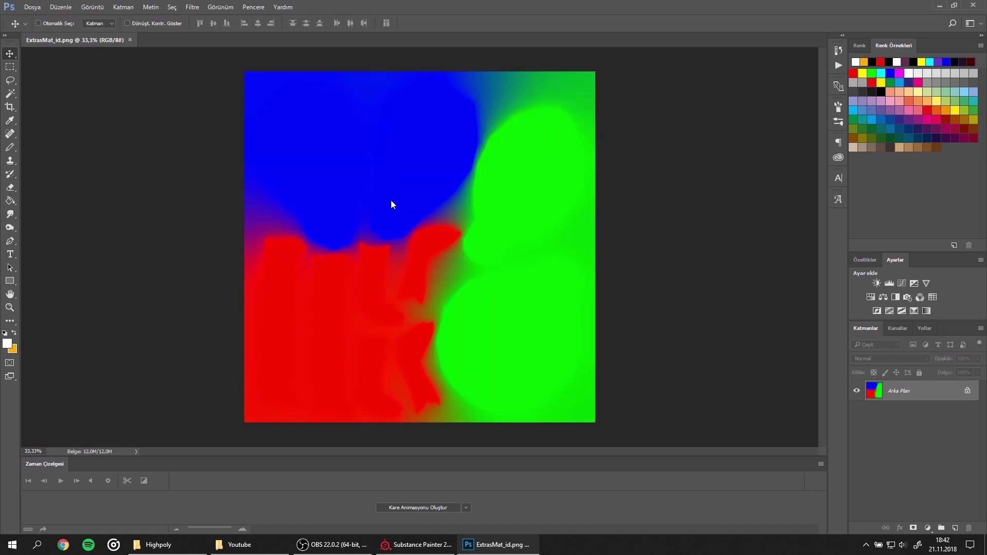
Step: Lasso the lower-left region on a new layer and fill it flat red
{"action": "key", "text": "ctrl+shift+alt+n"}
{"action": "key", "text": "l"}
{"action": "scroll", "coordinate": [227, 161], "scroll_direction": "up", "scroll_amount": 3, "text": "alt"}
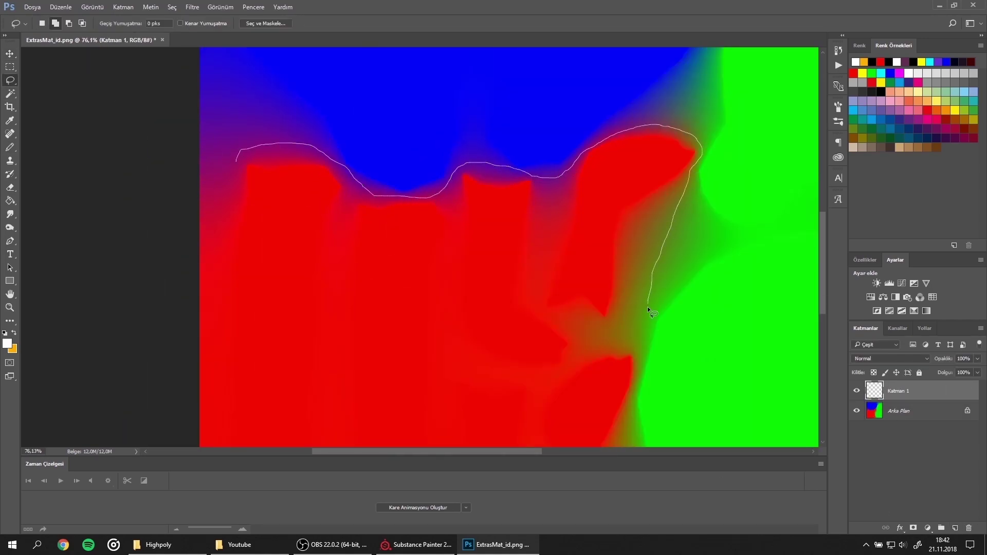
{"action": "left_click_drag", "start_coordinate": [238, 161], "coordinate": [238, 161]}
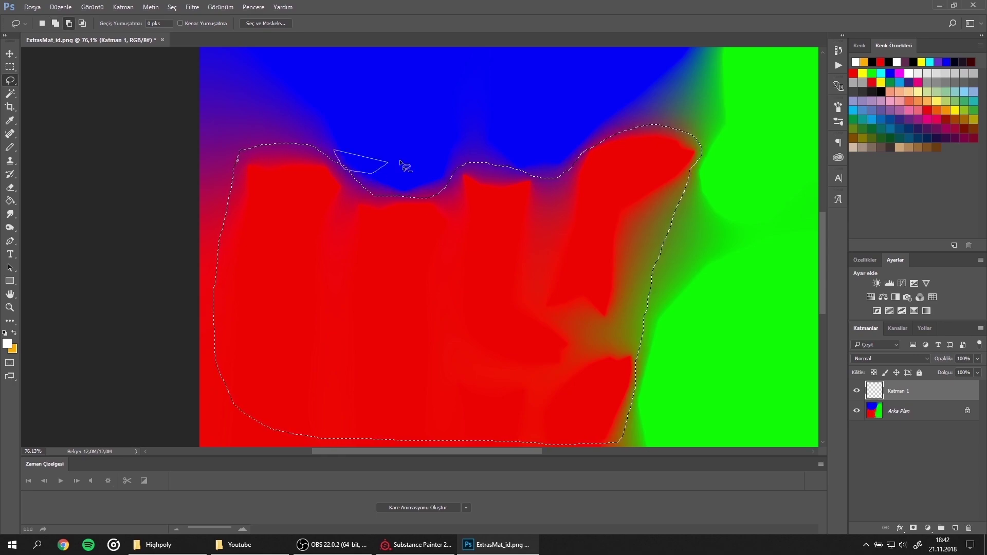
{"action": "scroll", "coordinate": [510, 219], "scroll_direction": "down", "scroll_amount": 2}
{"action": "scroll", "coordinate": [511, 219], "scroll_direction": "down", "scroll_amount": 5}
{"action": "left_click_drag", "start_coordinate": [620, 192], "coordinate": [645, 272]}
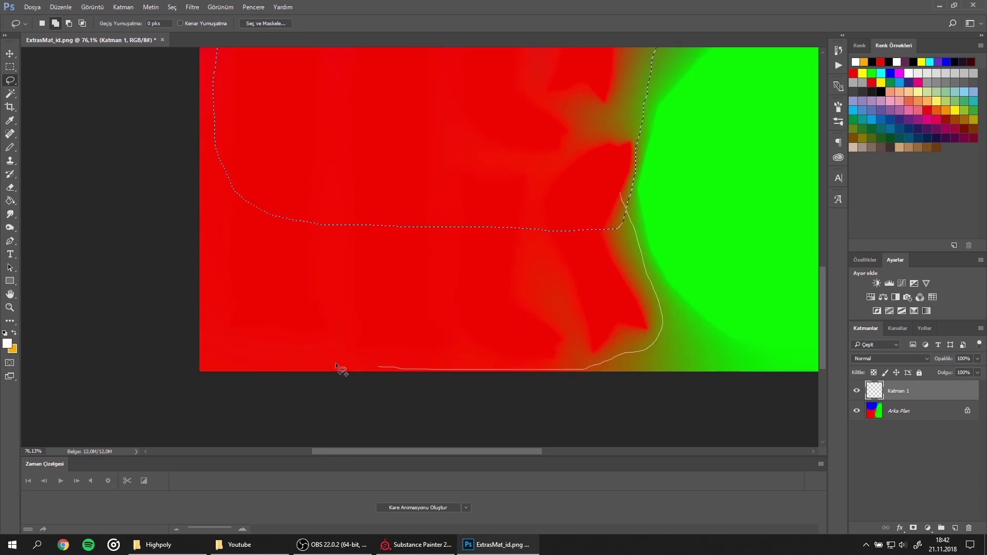
{"action": "scroll", "coordinate": [406, 289], "scroll_direction": "up", "scroll_amount": 1}
{"action": "scroll", "coordinate": [406, 291], "scroll_direction": "down", "scroll_amount": 2, "text": "alt"}
{"action": "key", "text": "g"}
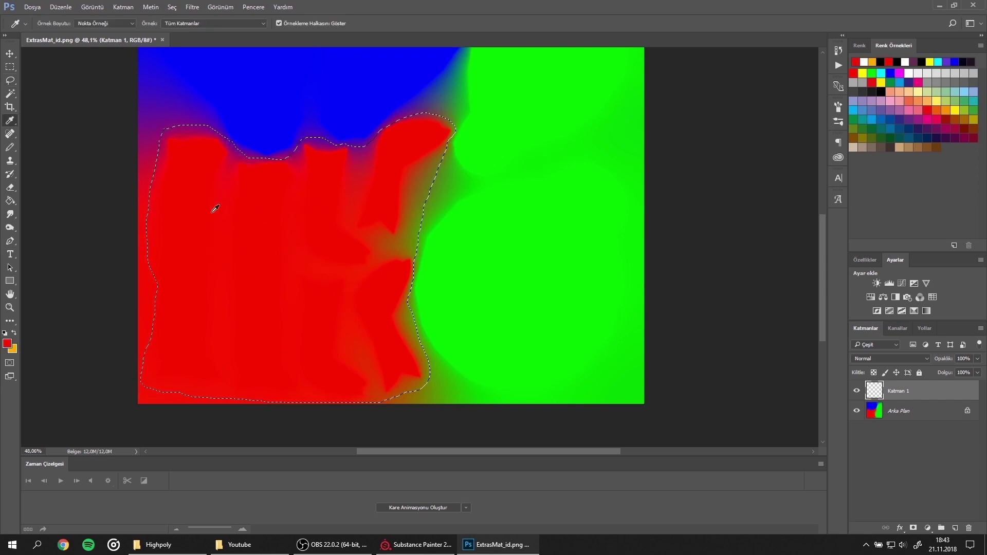
{"action": "left_click", "coordinate": [211, 209], "text": "alt"}
{"action": "left_click", "coordinate": [270, 239]}
Step: Lasso the top region on a new layer beneath red and fill it flat blue
{"action": "left_click", "coordinate": [13, 84]}
{"action": "scroll", "coordinate": [183, 360], "scroll_direction": "up", "scroll_amount": 2, "text": "alt"}
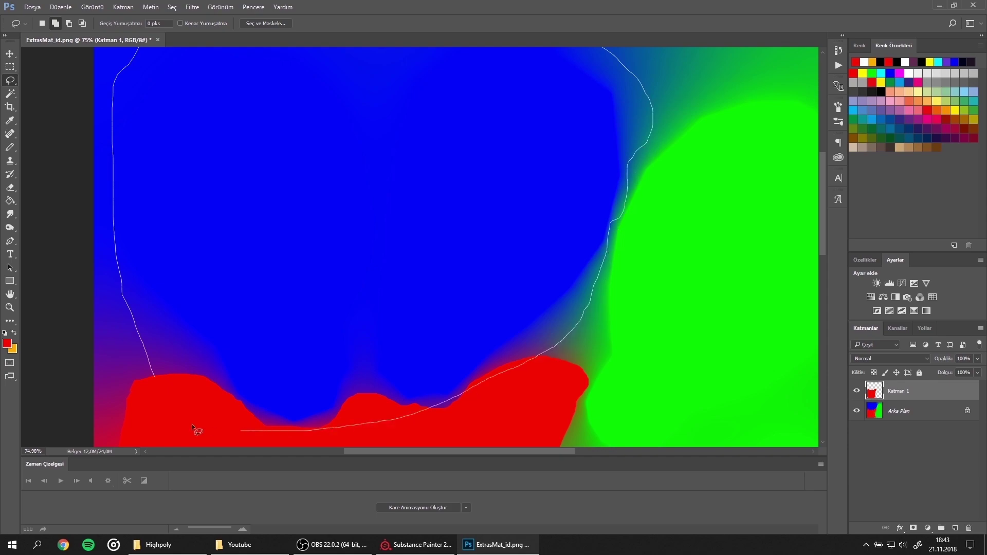
{"action": "left_click_drag", "start_coordinate": [193, 424], "coordinate": [195, 427]}
{"action": "scroll", "coordinate": [195, 427], "scroll_direction": "up", "scroll_amount": 1, "text": "alt"}
{"action": "key", "text": "ctrl+shift+alt+n"}
{"action": "key", "text": "ctrl+bracketleft"}
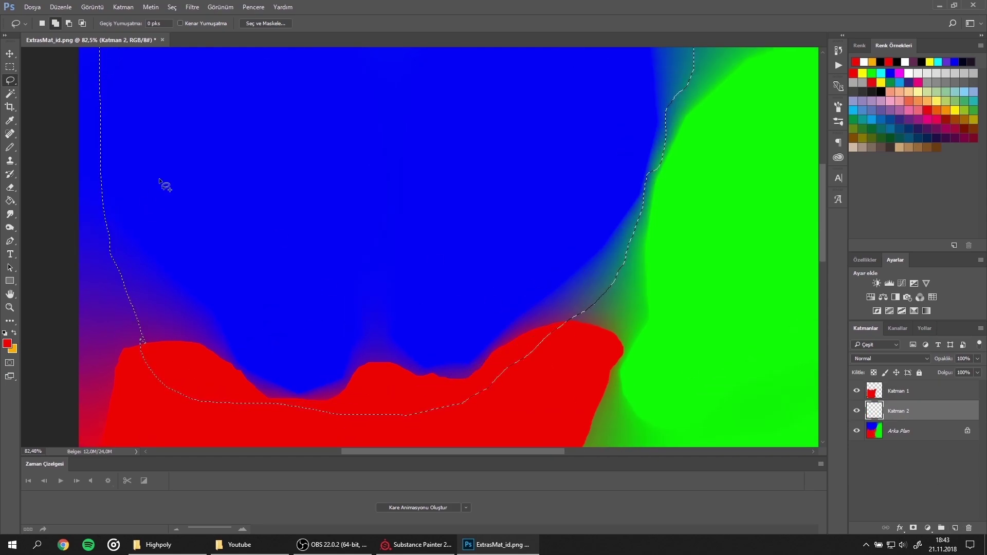
{"action": "scroll", "coordinate": [128, 242], "scroll_direction": "down", "scroll_amount": 2, "text": "alt"}
{"action": "left_click_drag", "start_coordinate": [121, 198], "coordinate": [100, 306]}
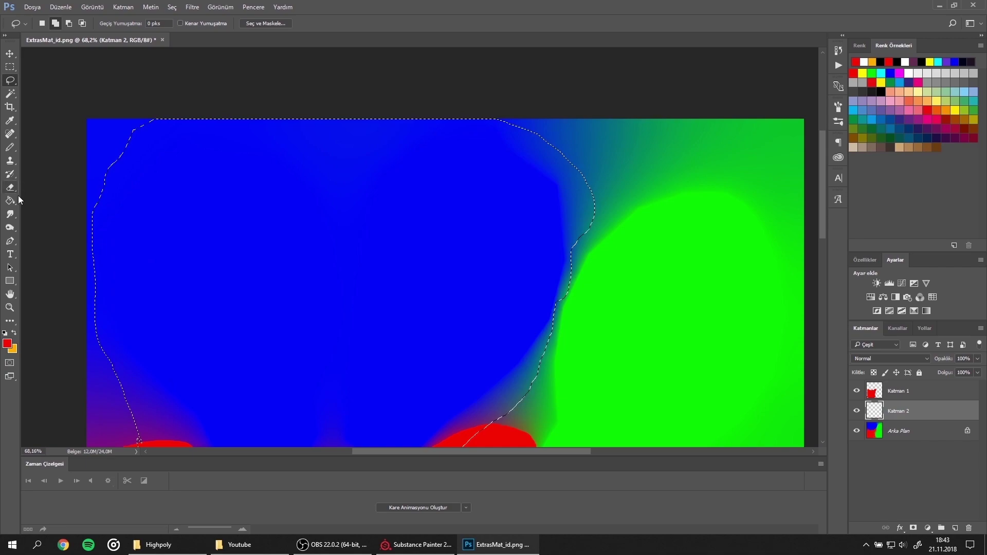
{"action": "left_click", "coordinate": [10, 200]}
{"action": "left_click", "coordinate": [128, 149], "text": "alt"}
{"action": "left_click", "coordinate": [134, 154]}
{"action": "key", "text": "ctrl+d"}
Step: Lasso the right region, fill it flat green, and merge the colour layers
{"action": "scroll", "coordinate": [289, 271], "scroll_direction": "down", "scroll_amount": 3}
{"action": "scroll", "coordinate": [552, 234], "scroll_direction": "right", "scroll_amount": 3, "text": "ctrl"}
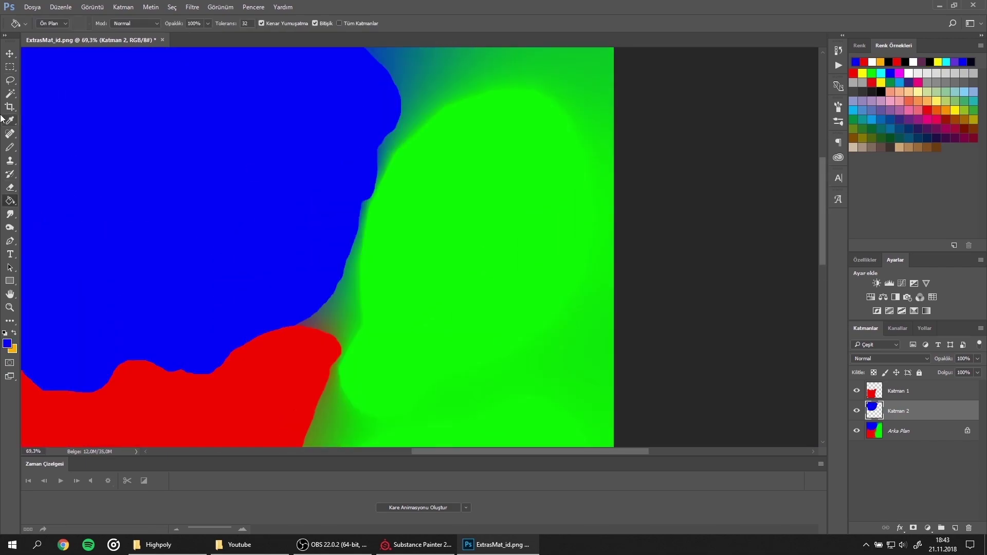
{"action": "key", "text": "l"}
{"action": "scroll", "coordinate": [310, 246], "scroll_direction": "down", "scroll_amount": 8, "text": "alt"}
{"action": "scroll", "coordinate": [504, 300], "scroll_direction": "up", "scroll_amount": 2, "text": "alt"}
{"action": "left_click_drag", "start_coordinate": [430, 119], "coordinate": [508, 469]}
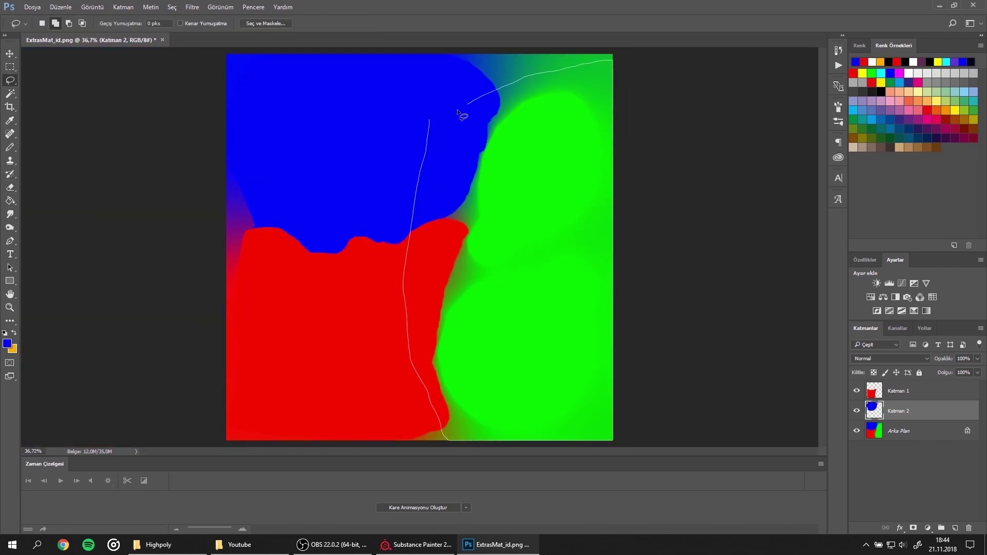
{"action": "key", "text": "g"}
{"action": "left_click", "coordinate": [521, 205], "text": "alt"}
{"action": "left_click", "coordinate": [512, 297]}
{"action": "left_click", "coordinate": [924, 391], "text": "shift"}
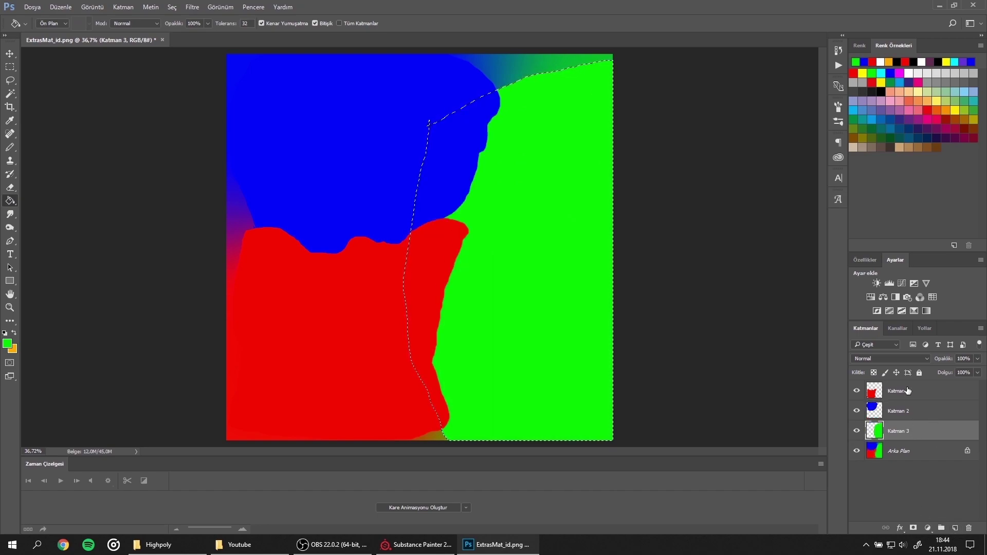
{"action": "key", "text": "ctrl+e"}
{"action": "key", "text": "ctrl+d"}
Step: Fill the background black, save the ID map as PNG, and quit Photoshop
{"action": "key", "text": "d"}
{"action": "left_click", "coordinate": [551, 271]}
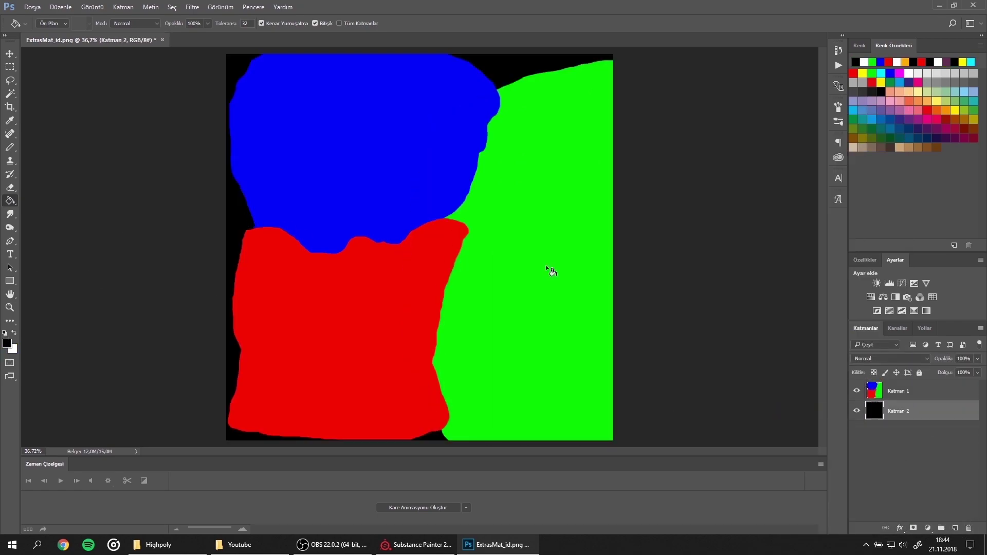
{"action": "key", "text": "ctrl+shift+s"}
{"action": "left_click", "coordinate": [277, 237]}
{"action": "left_click", "coordinate": [96, 371]}
{"action": "left_click", "coordinate": [354, 317]}
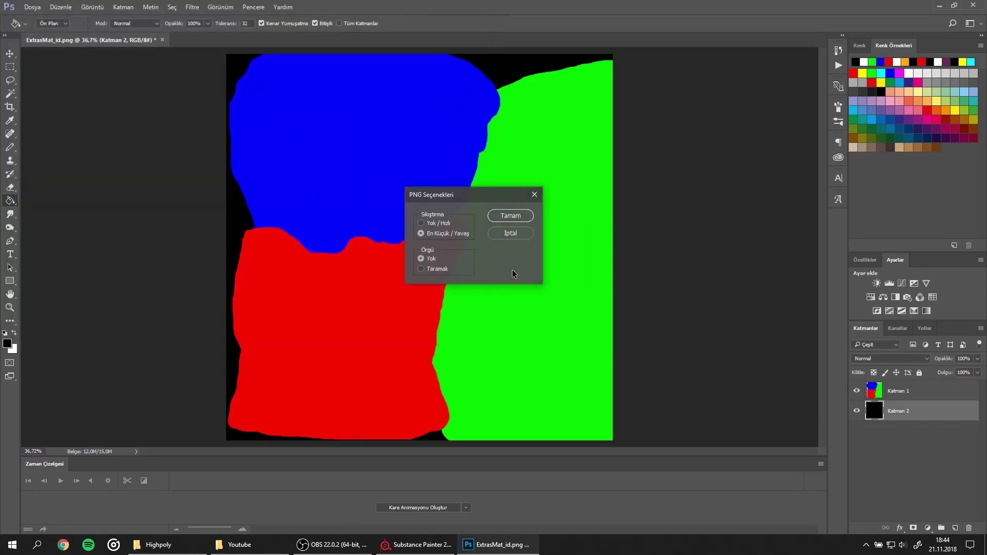
{"action": "key", "text": "Return"}
{"action": "left_click", "coordinate": [973, 5]}
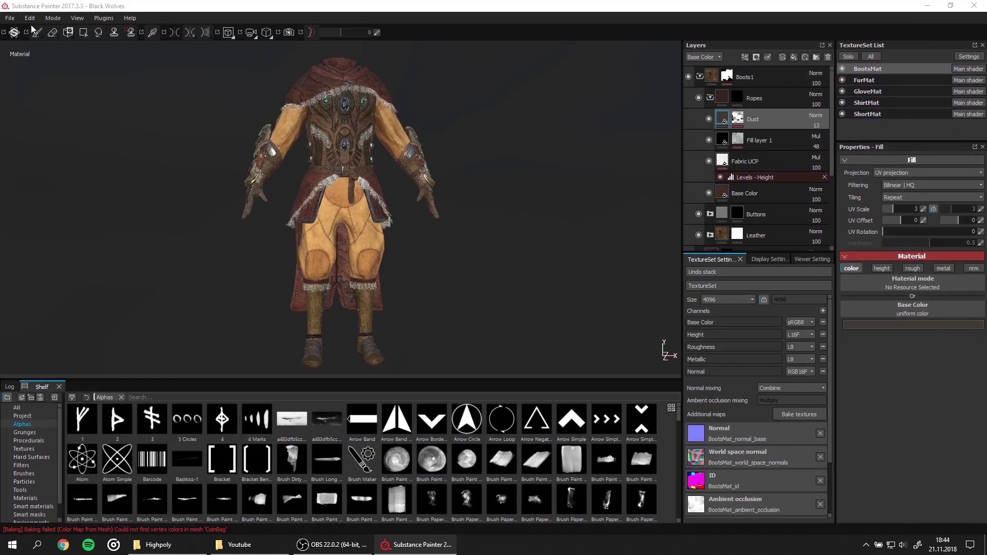
Step: Reload the updated character mesh through Project configuration
{"action": "left_click", "coordinate": [29, 18]}
{"action": "left_click", "coordinate": [62, 41]}
{"action": "left_click", "coordinate": [587, 236]}
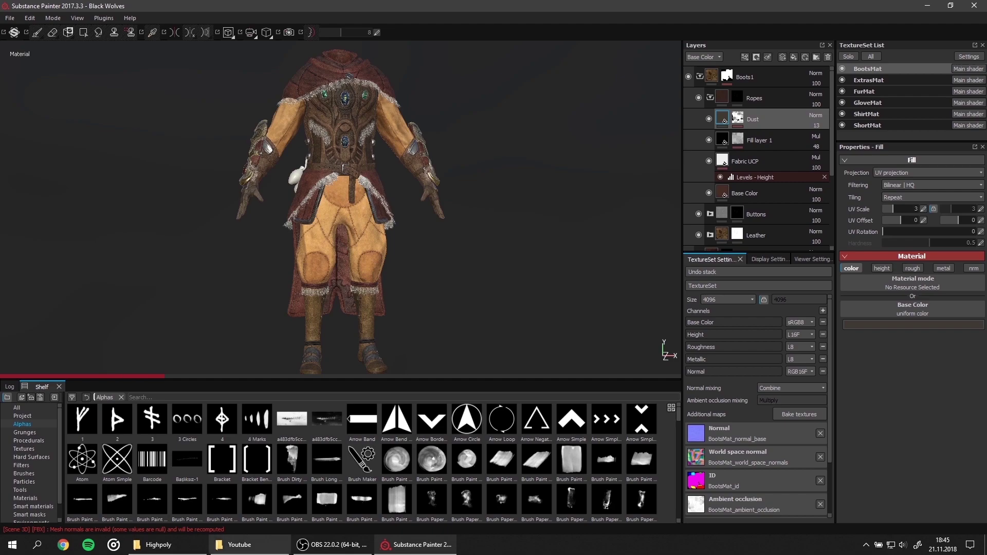
Step: Review the Rune Mage Reference image, then open the Import resources window
{"action": "left_click", "coordinate": [165, 544]}
{"action": "left_click", "coordinate": [350, 154]}
{"action": "left_click", "coordinate": [391, 216]}
{"action": "double_click", "coordinate": [286, 162]}
{"action": "left_click_drag", "start_coordinate": [550, 335], "coordinate": [493, 309]}
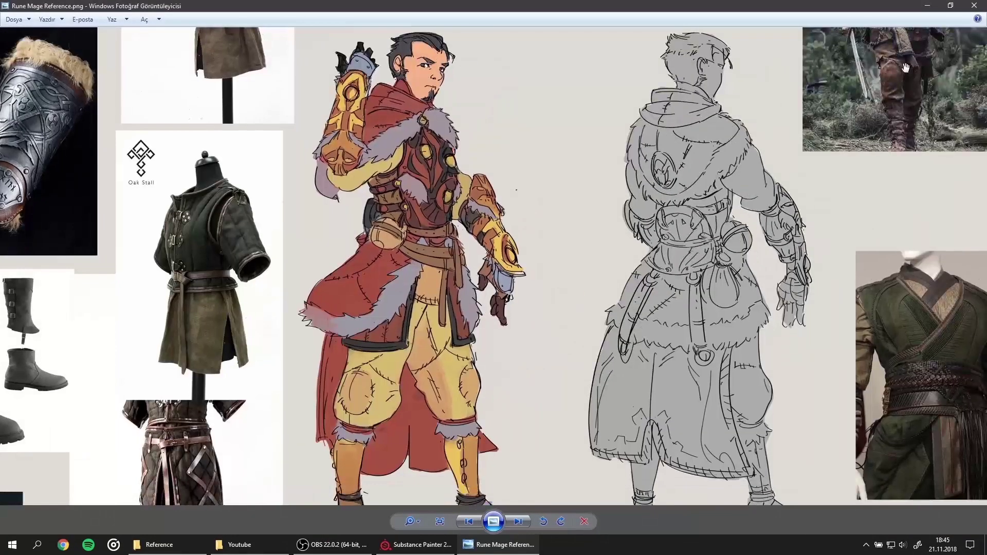
{"action": "left_click", "coordinate": [974, 7]}
{"action": "left_click", "coordinate": [576, 126]}
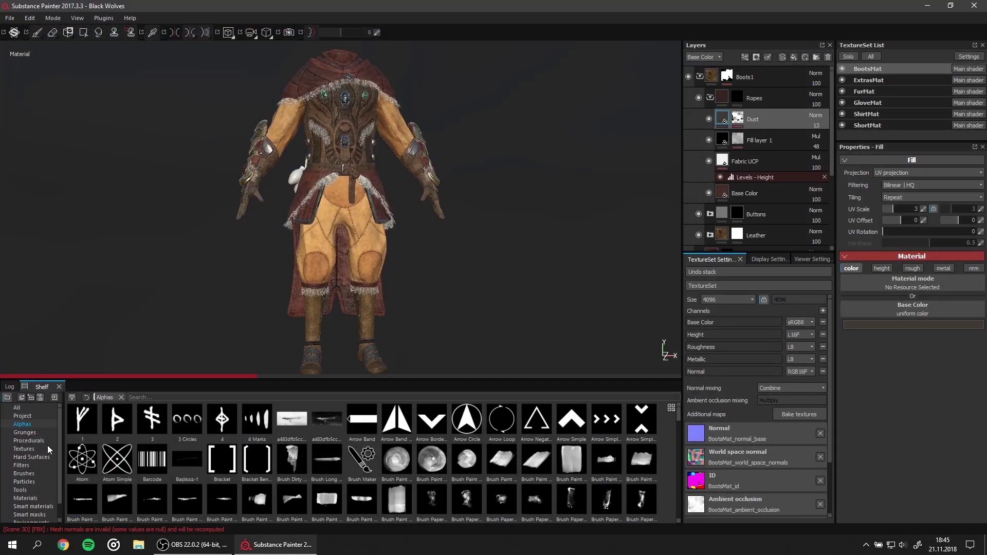
{"action": "left_click", "coordinate": [10, 19]}
{"action": "left_click", "coordinate": [46, 155]}
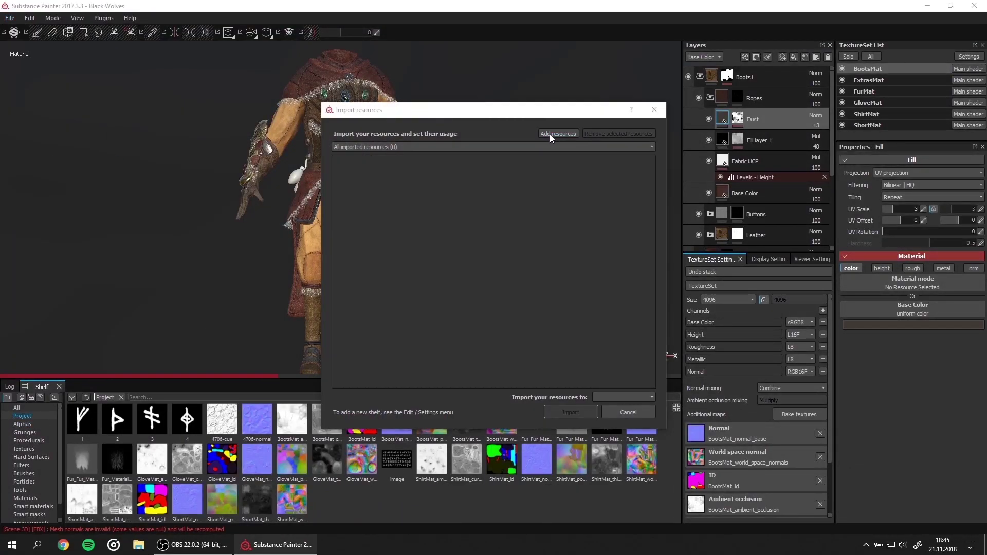
Step: Add all seven ExtrasMat maps from the Black Wolves additional maps folder to Import resources
{"action": "left_click", "coordinate": [550, 134]}
{"action": "left_click", "coordinate": [586, 142]}
{"action": "double_click", "coordinate": [498, 272]}
{"action": "left_click", "coordinate": [442, 278]}
{"action": "left_click", "coordinate": [771, 280], "text": "shift"}
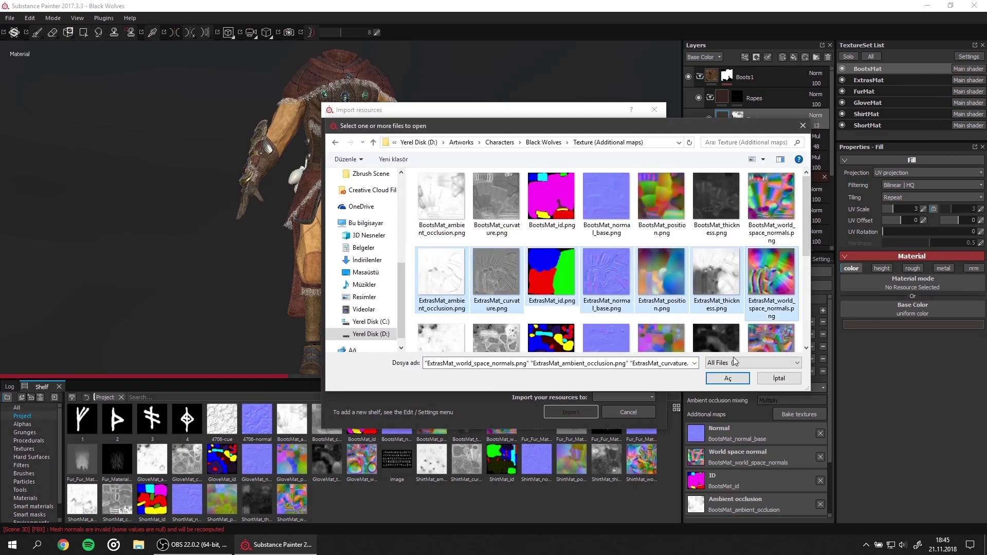
{"action": "left_click", "coordinate": [728, 378]}
{"action": "left_click", "coordinate": [625, 163]}
Step: Import the seven maps as textures into the project, then make ExtrasMat the active texture set
{"action": "left_click", "coordinate": [635, 204]}
{"action": "left_click", "coordinate": [625, 179]}
{"action": "left_click", "coordinate": [636, 219]}
{"action": "left_click", "coordinate": [625, 194]}
{"action": "left_click", "coordinate": [635, 235]}
{"action": "left_click", "coordinate": [625, 210]}
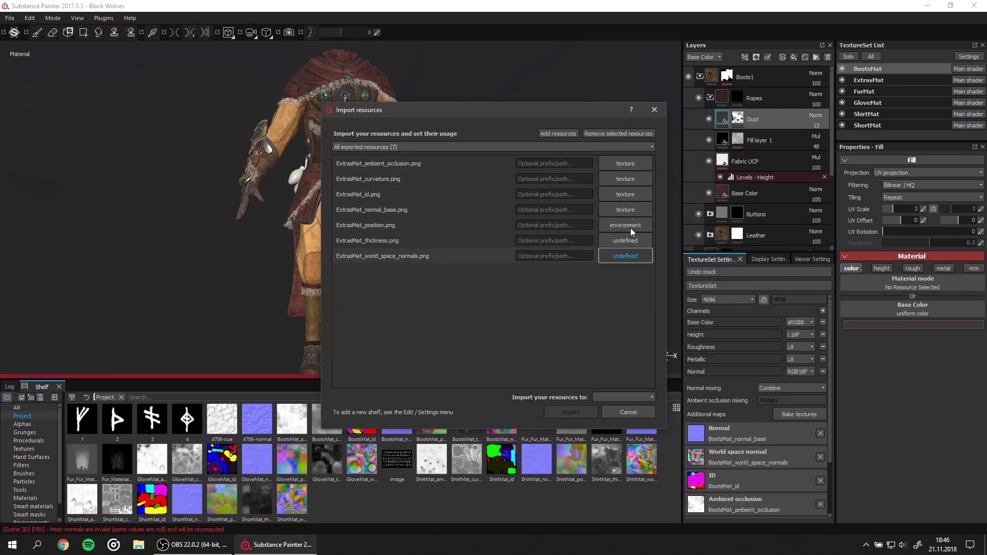
{"action": "left_click", "coordinate": [574, 410]}
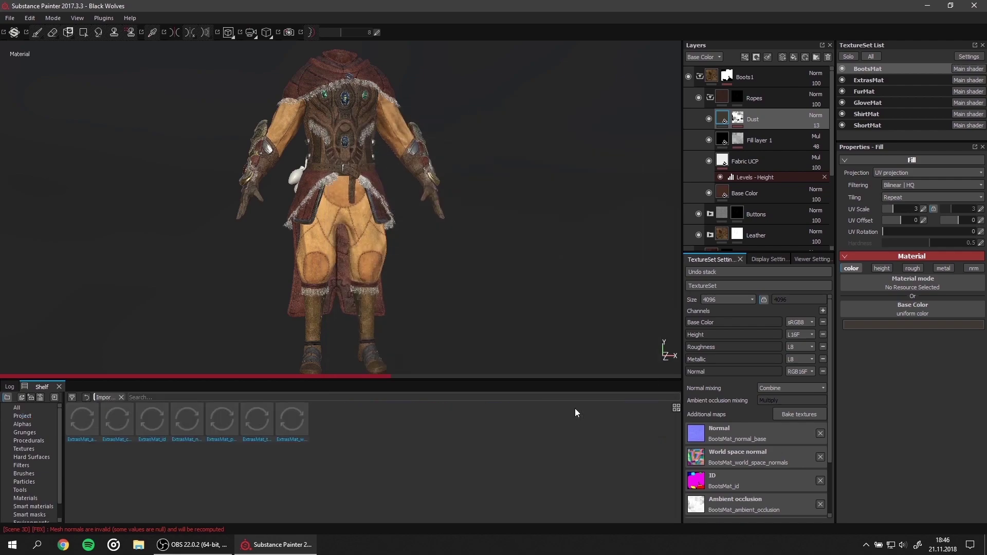
{"action": "left_click", "coordinate": [895, 78]}
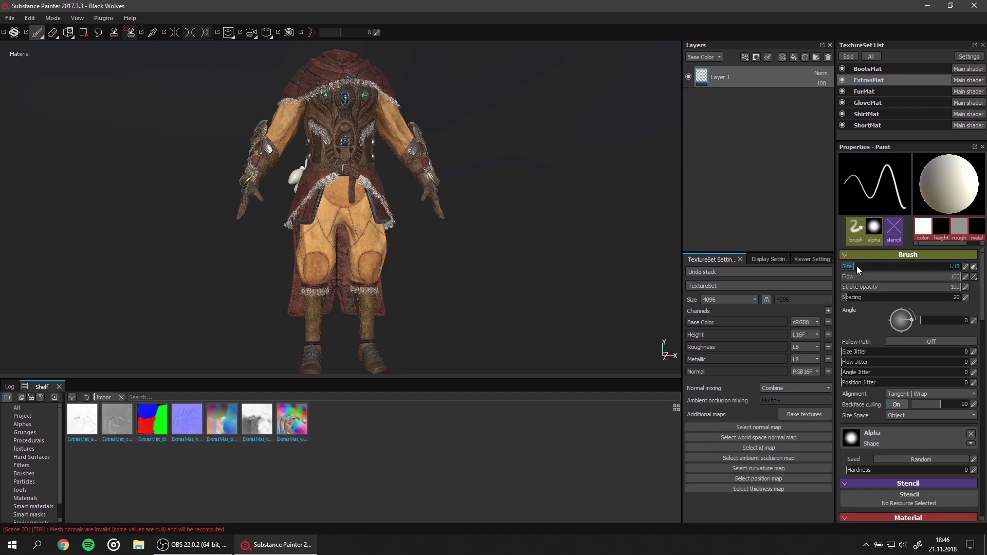
Step: Assign the normal, world space normal, ID, curvature, occlusion, position and thickness bakes to ExtrasMat's additional map slots
{"action": "left_click_drag", "start_coordinate": [187, 419], "coordinate": [715, 432]}
{"action": "left_click_drag", "start_coordinate": [291, 419], "coordinate": [758, 451]}
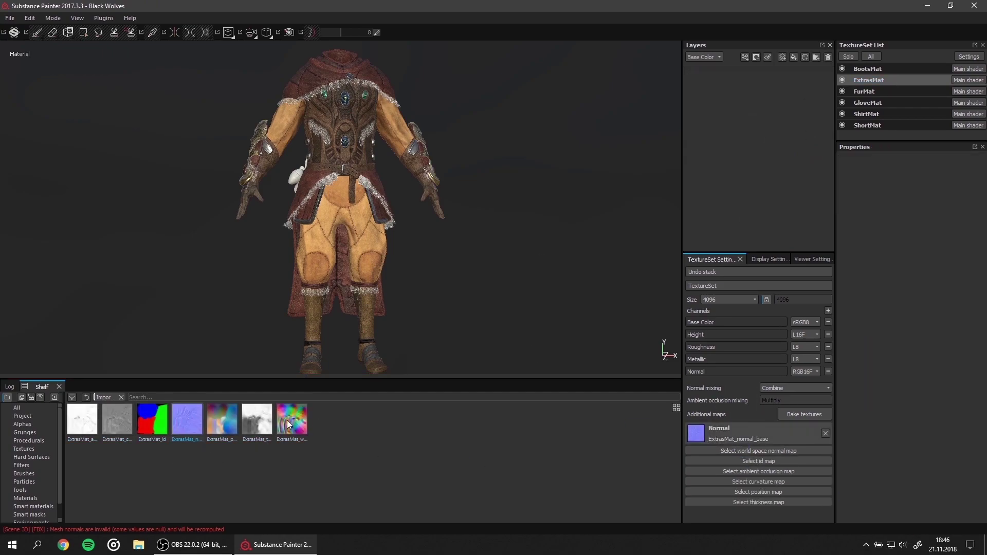
{"action": "left_click_drag", "start_coordinate": [152, 419], "coordinate": [776, 479]}
{"action": "left_click_drag", "start_coordinate": [117, 419], "coordinate": [770, 495]}
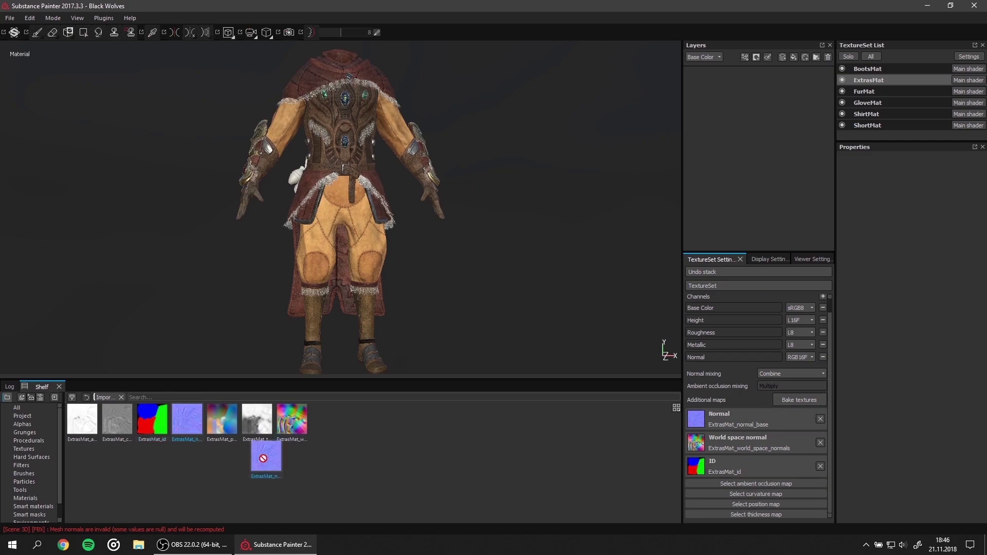
{"action": "left_click_drag", "start_coordinate": [83, 419], "coordinate": [726, 474]}
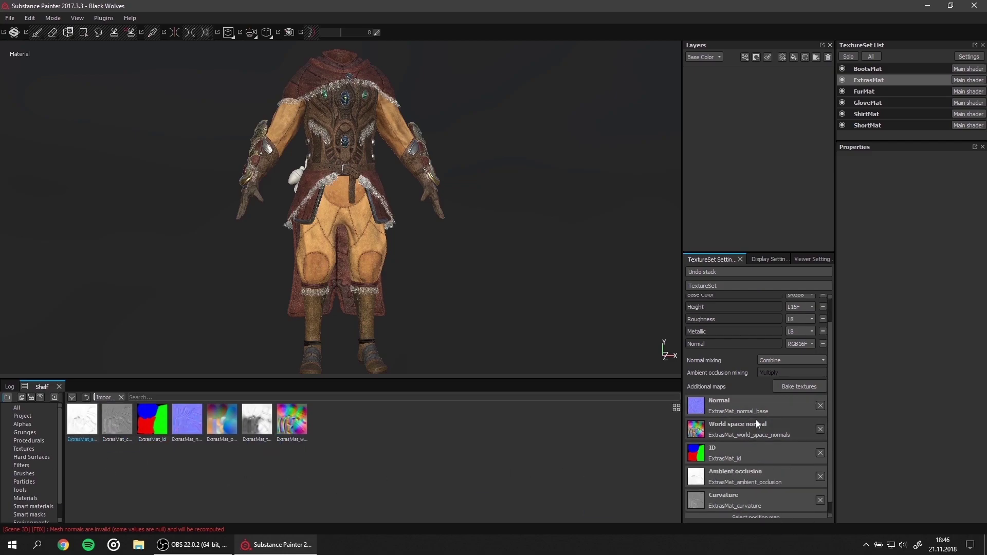
{"action": "left_click_drag", "start_coordinate": [222, 419], "coordinate": [764, 501]}
{"action": "left_click_drag", "start_coordinate": [374, 476], "coordinate": [756, 504]}
{"action": "left_click_drag", "start_coordinate": [257, 419], "coordinate": [455, 406]}
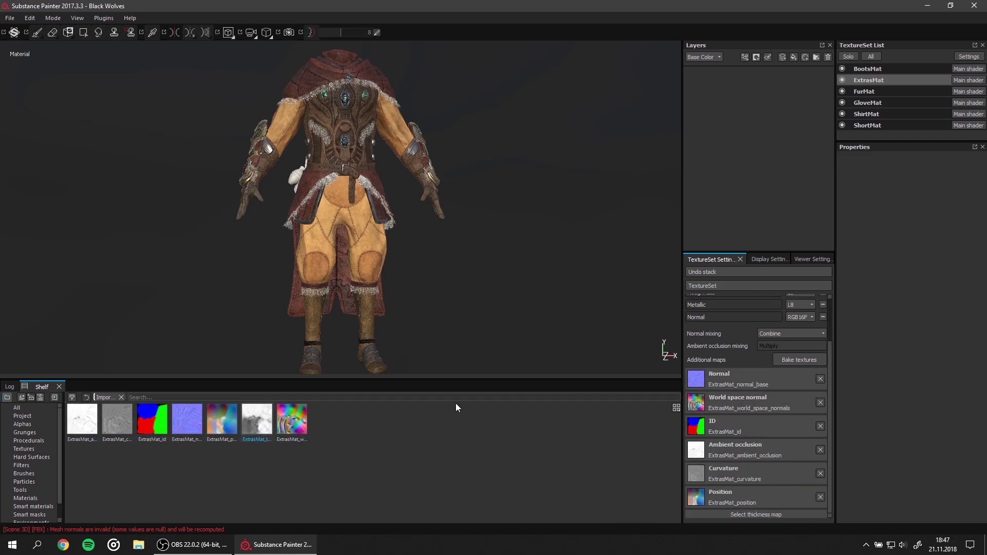
Step: Orbit and zoom around the hip pouches to inspect them with all panels hidden
{"action": "left_click_drag", "start_coordinate": [413, 159], "coordinate": [507, 172], "text": "alt"}
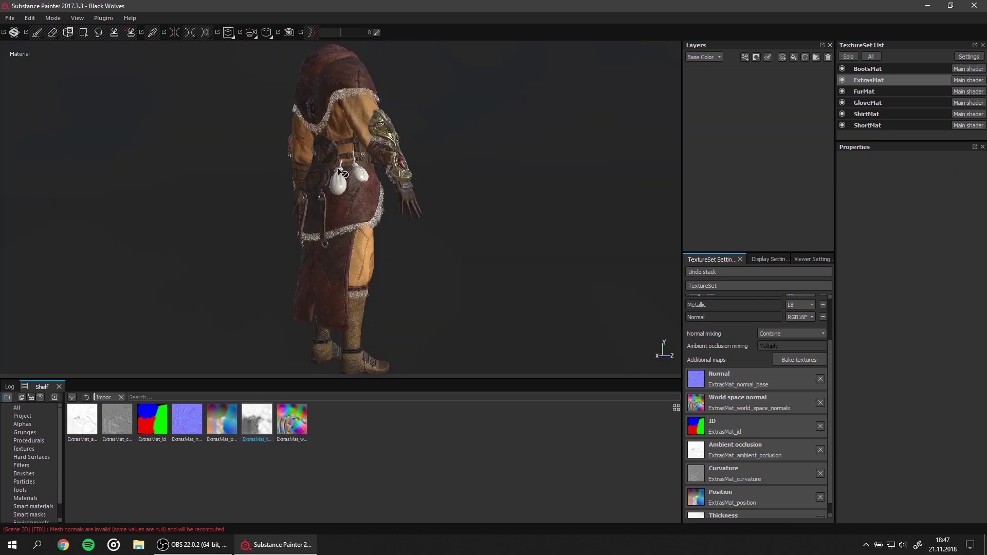
{"action": "scroll", "coordinate": [346, 190], "scroll_direction": "up", "scroll_amount": 5}
{"action": "scroll", "coordinate": [346, 190], "scroll_direction": "up", "scroll_amount": 3}
{"action": "mouse_move", "coordinate": [347, 190]}
{"action": "left_mouse_down", "text": "alt"}
{"action": "mouse_move", "coordinate": [562, 269]}
{"action": "mouse_move", "coordinate": [429, 277]}
{"action": "mouse_move", "coordinate": [414, 228]}
{"action": "left_mouse_up", "text": "alt"}
{"action": "key", "text": "Tab"}
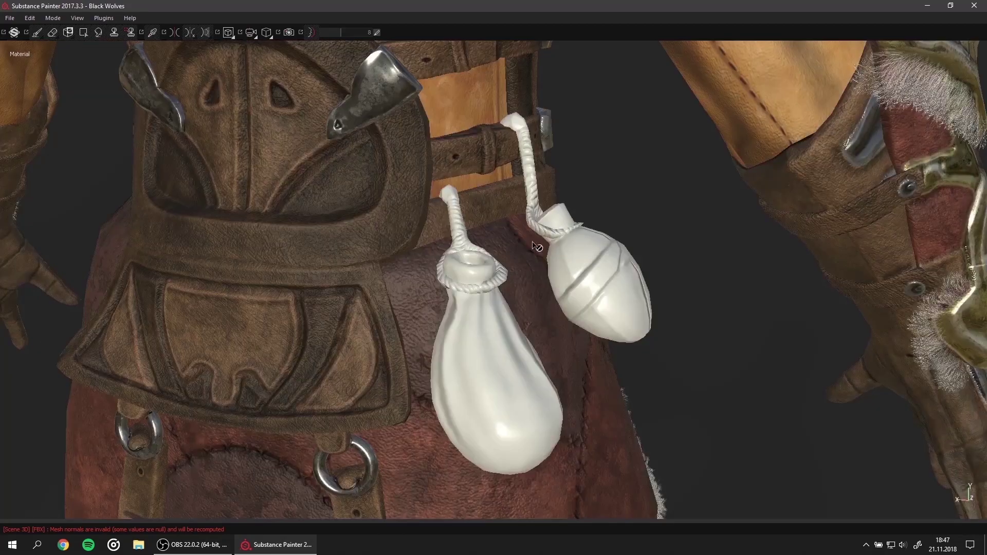